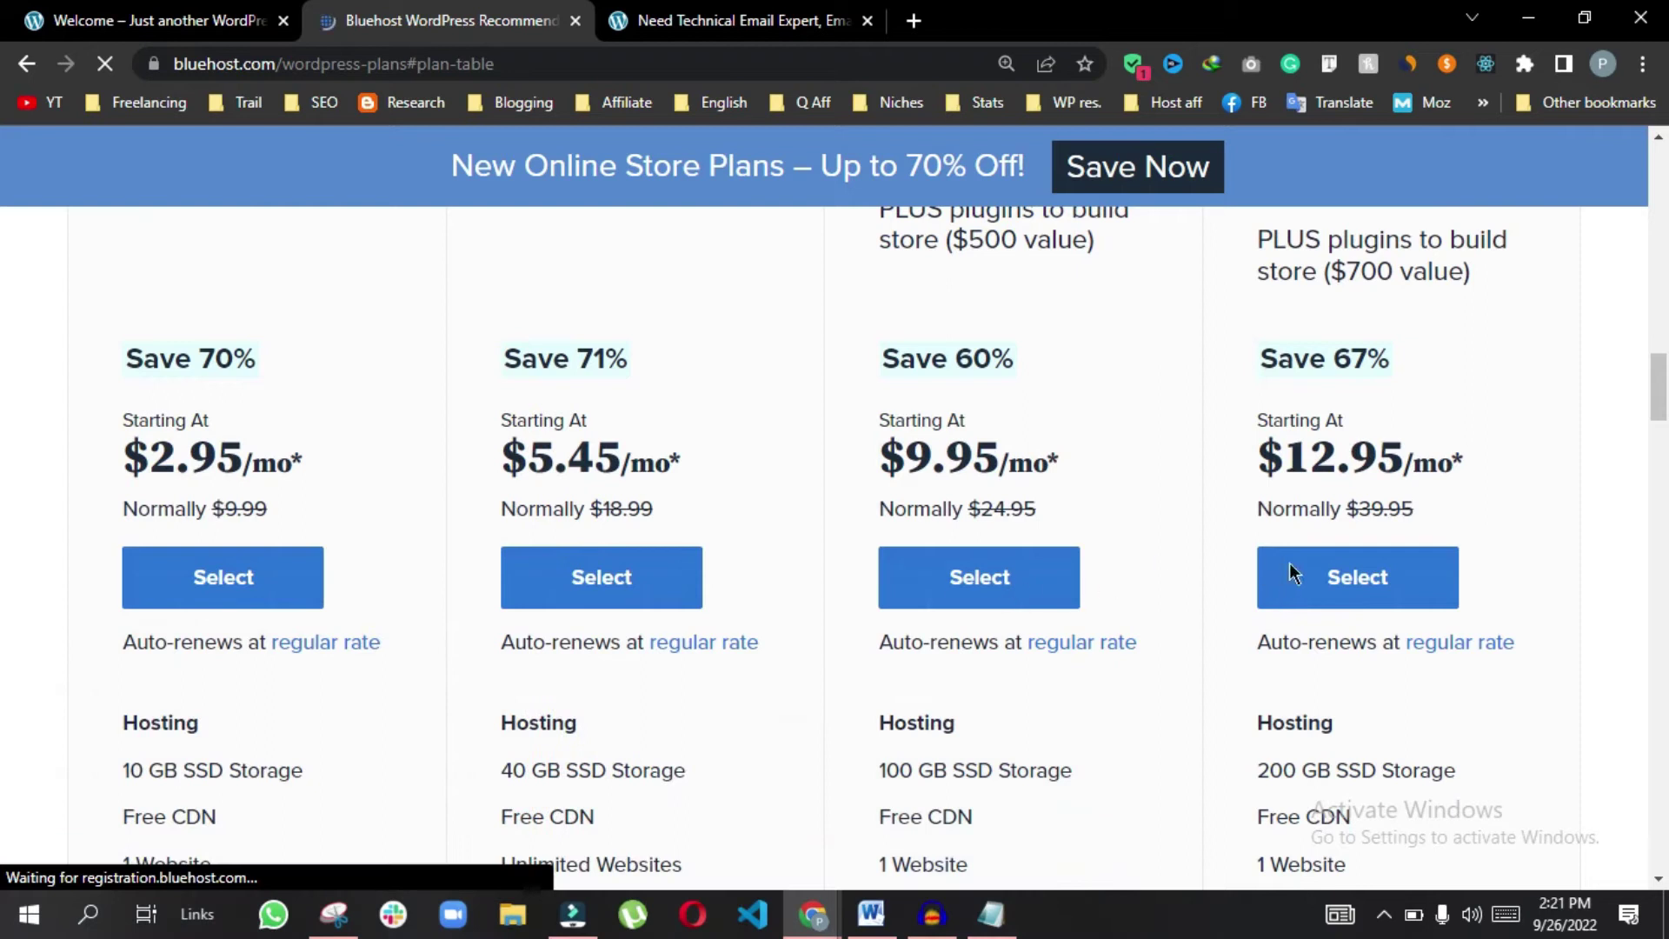
Compare the hosting plans and select the $5.45/mo plan that includes unlimited websites
{"action": "left_click", "coordinate": [222, 584]}
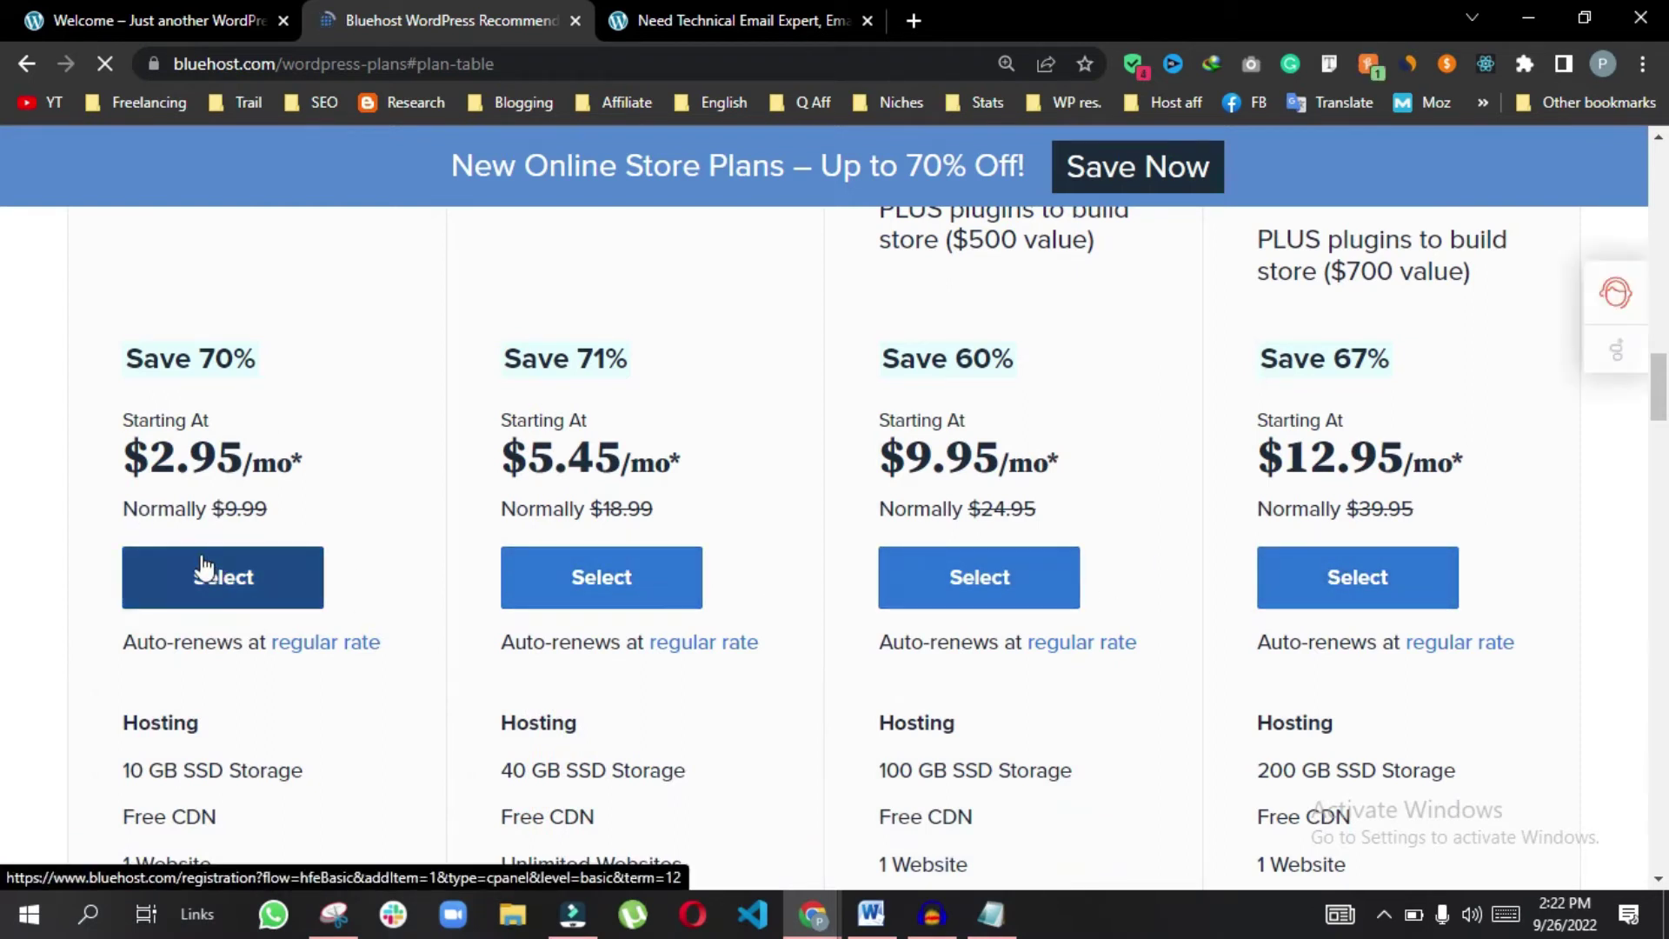
{"action": "scroll", "coordinate": [365, 556], "scroll_direction": "down", "scroll_amount": 3}
{"action": "scroll", "coordinate": [458, 640], "scroll_direction": "up", "scroll_amount": 3}
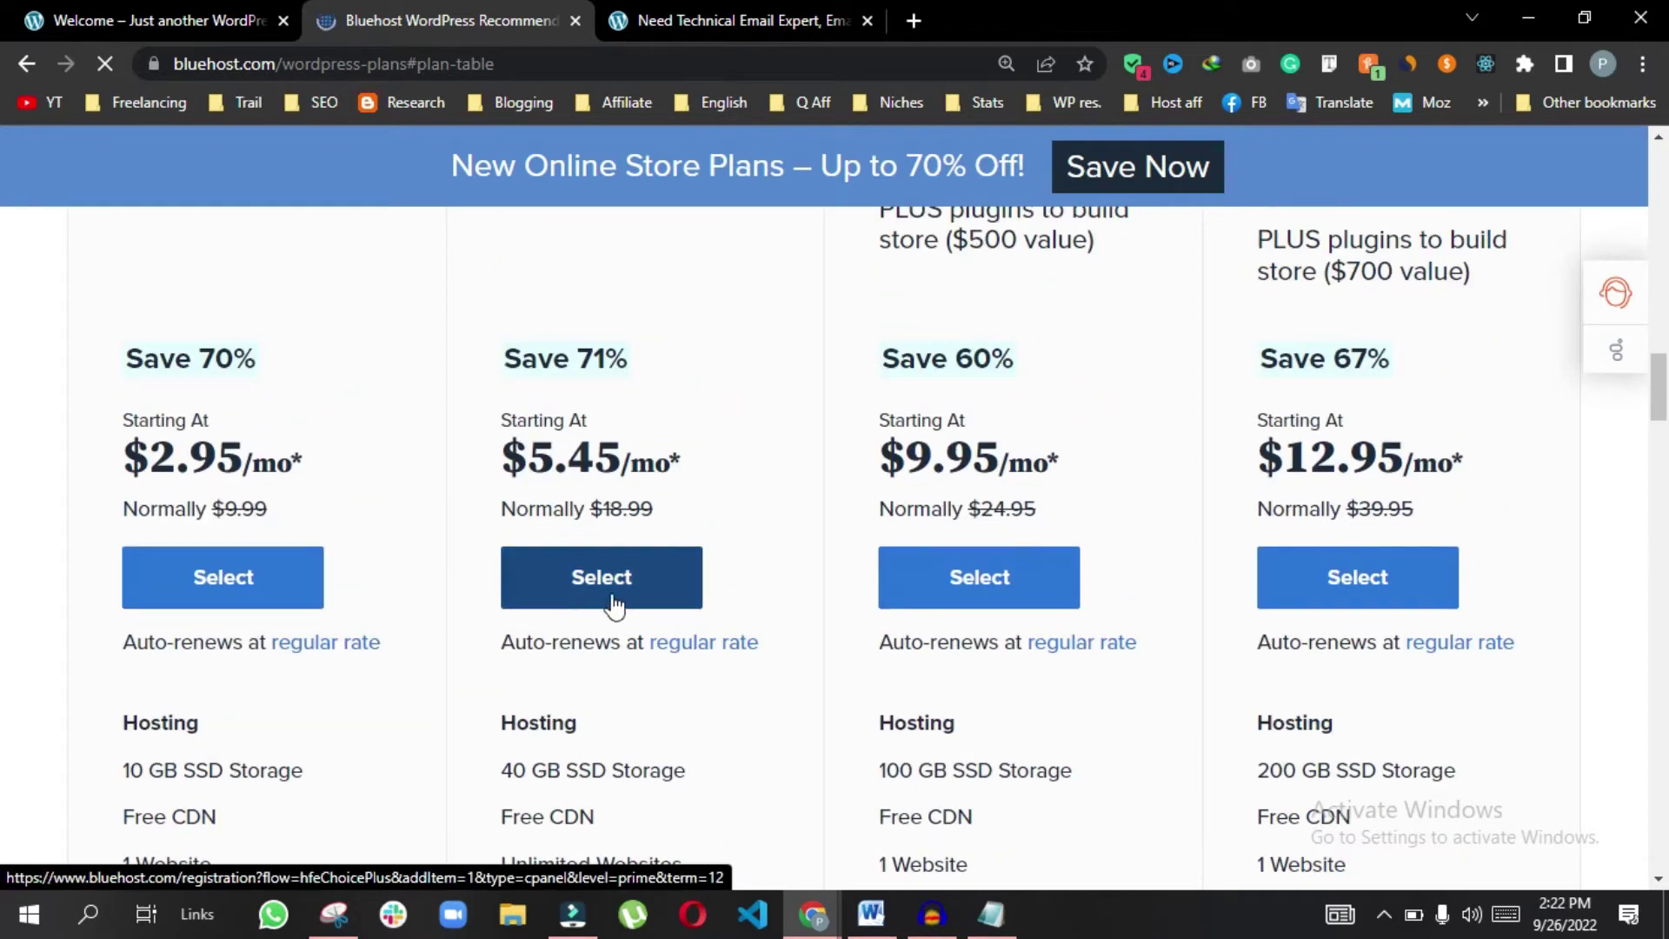
{"action": "scroll", "coordinate": [591, 573], "scroll_direction": "down", "scroll_amount": 3}
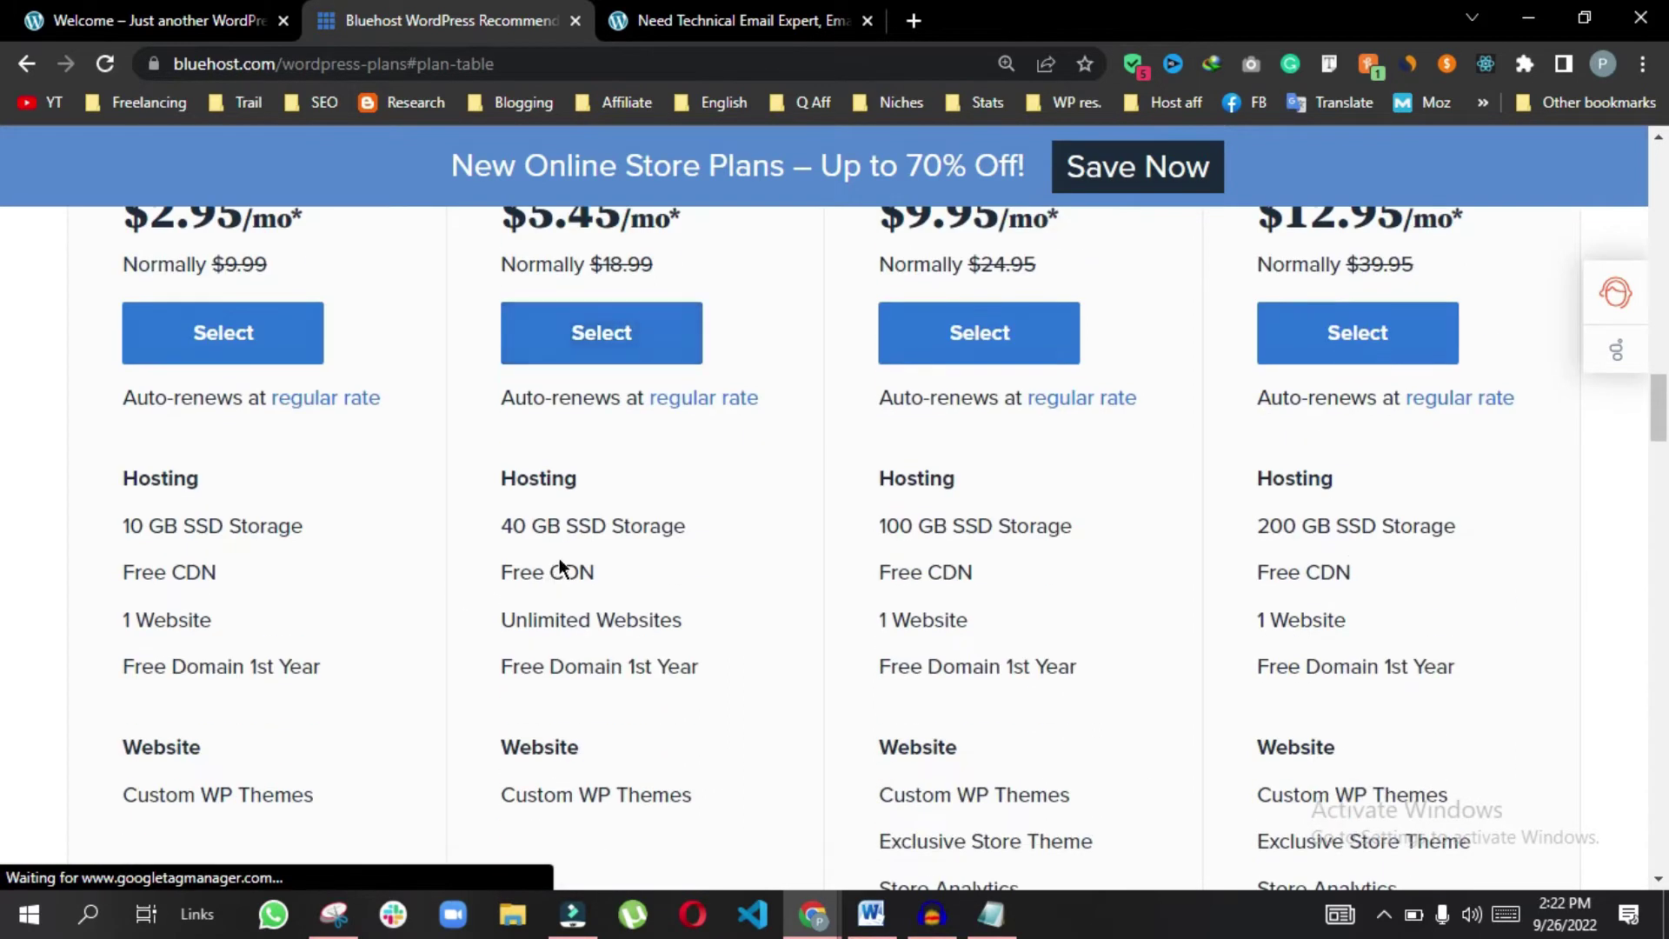
{"action": "left_click_drag", "start_coordinate": [539, 544], "coordinate": [693, 625]}
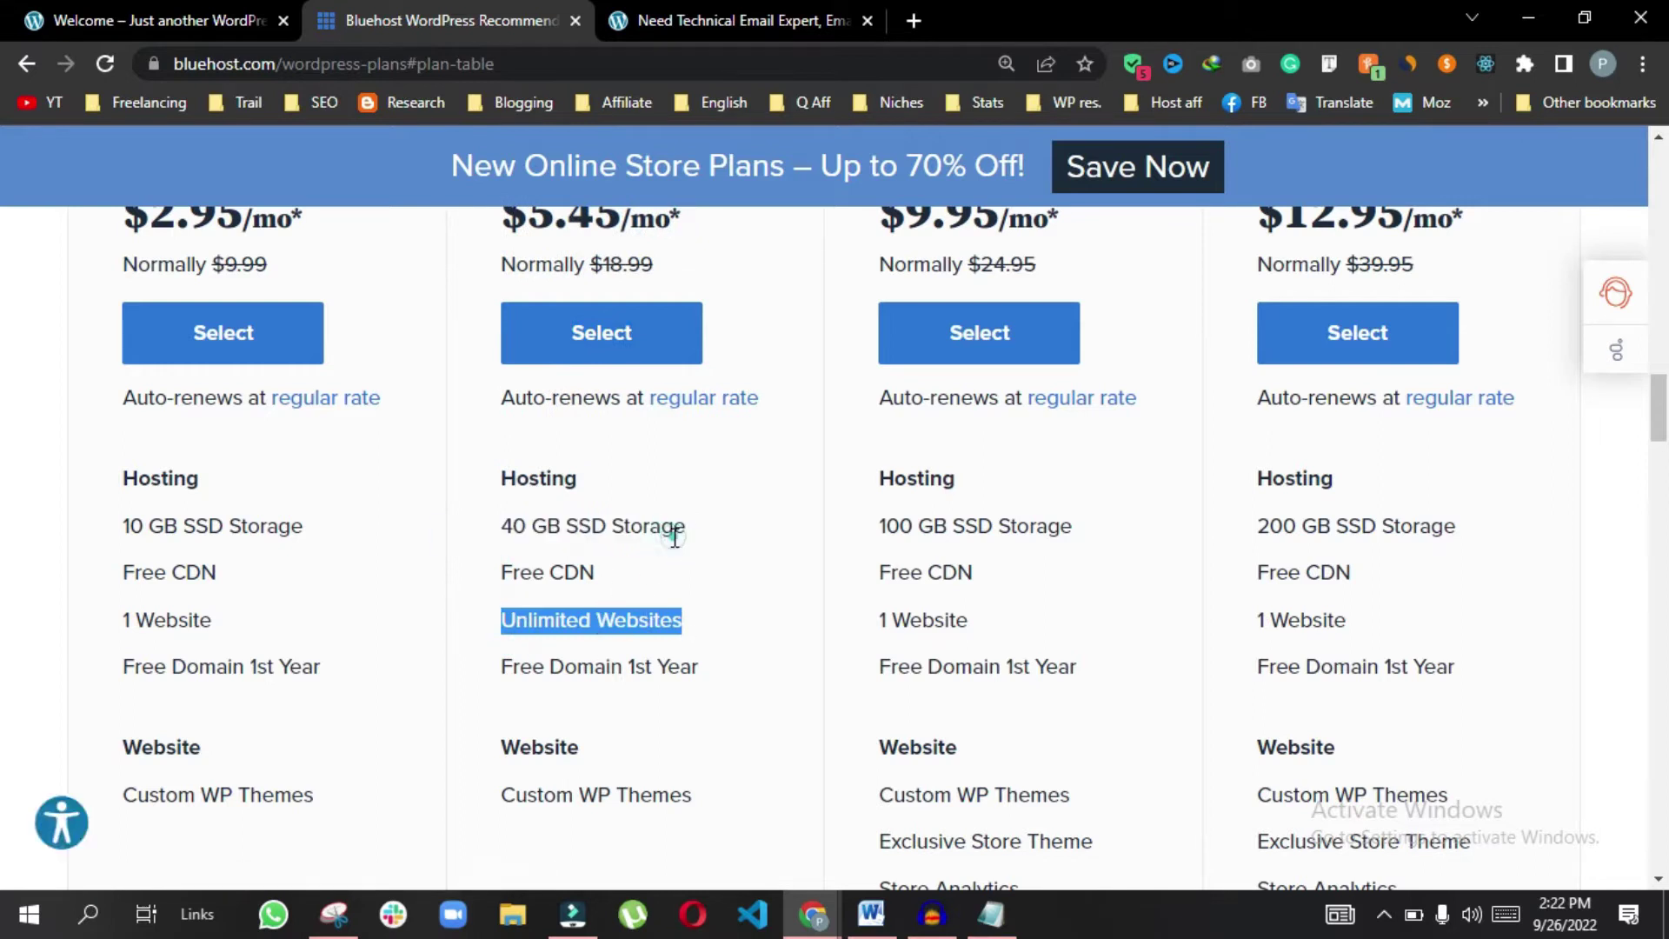
{"action": "scroll", "coordinate": [667, 534], "scroll_direction": "up", "scroll_amount": 3}
{"action": "left_click", "coordinate": [612, 578]}
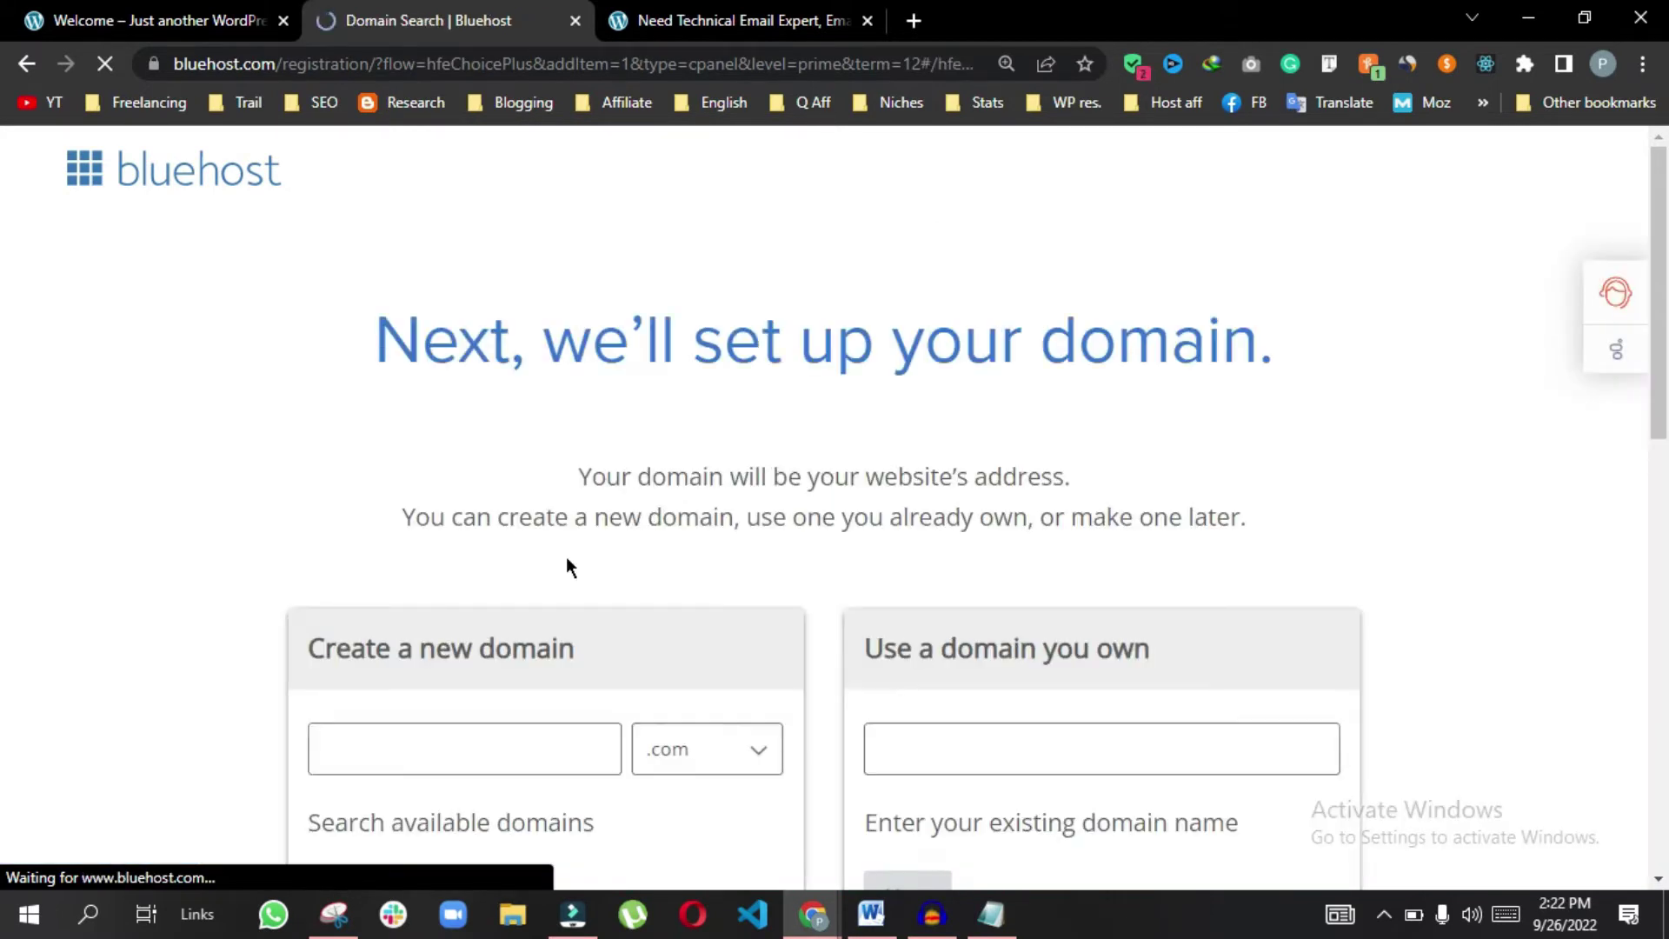
Enter the desired new .com domain name, dismiss the free-domain offer and continue to account creation
{"action": "scroll", "coordinate": [542, 548], "scroll_direction": "down", "scroll_amount": 2}
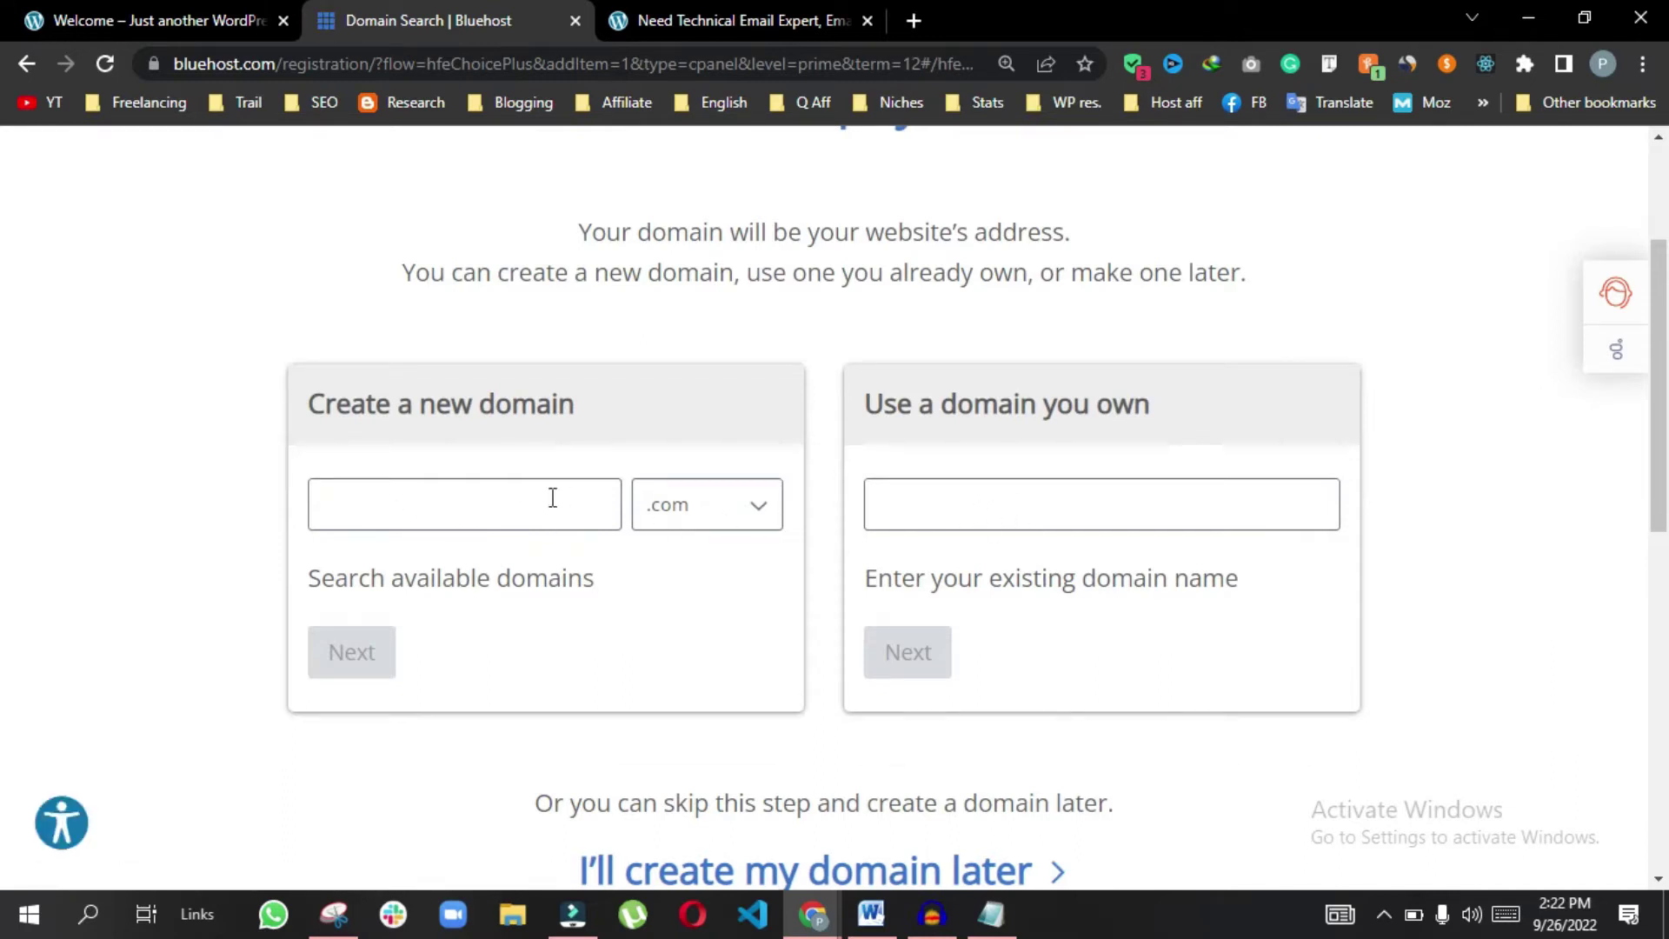
{"action": "left_click", "coordinate": [518, 506]}
{"action": "type", "text": "i"}
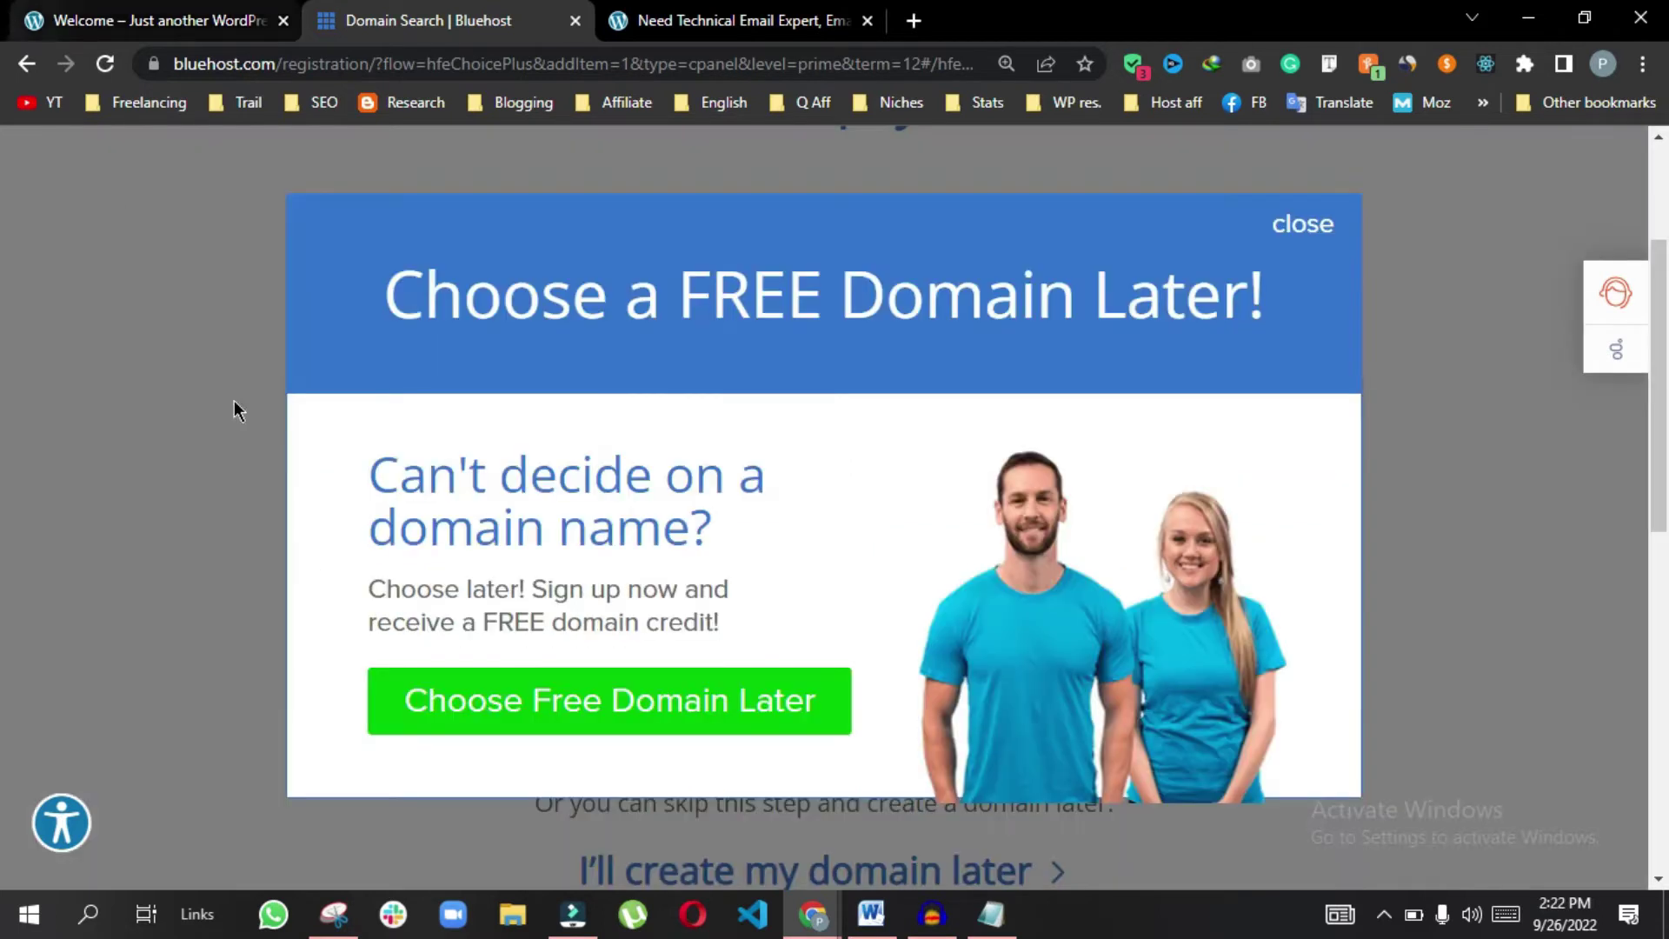
{"action": "left_click", "coordinate": [1331, 228]}
{"action": "left_click", "coordinate": [336, 666]}
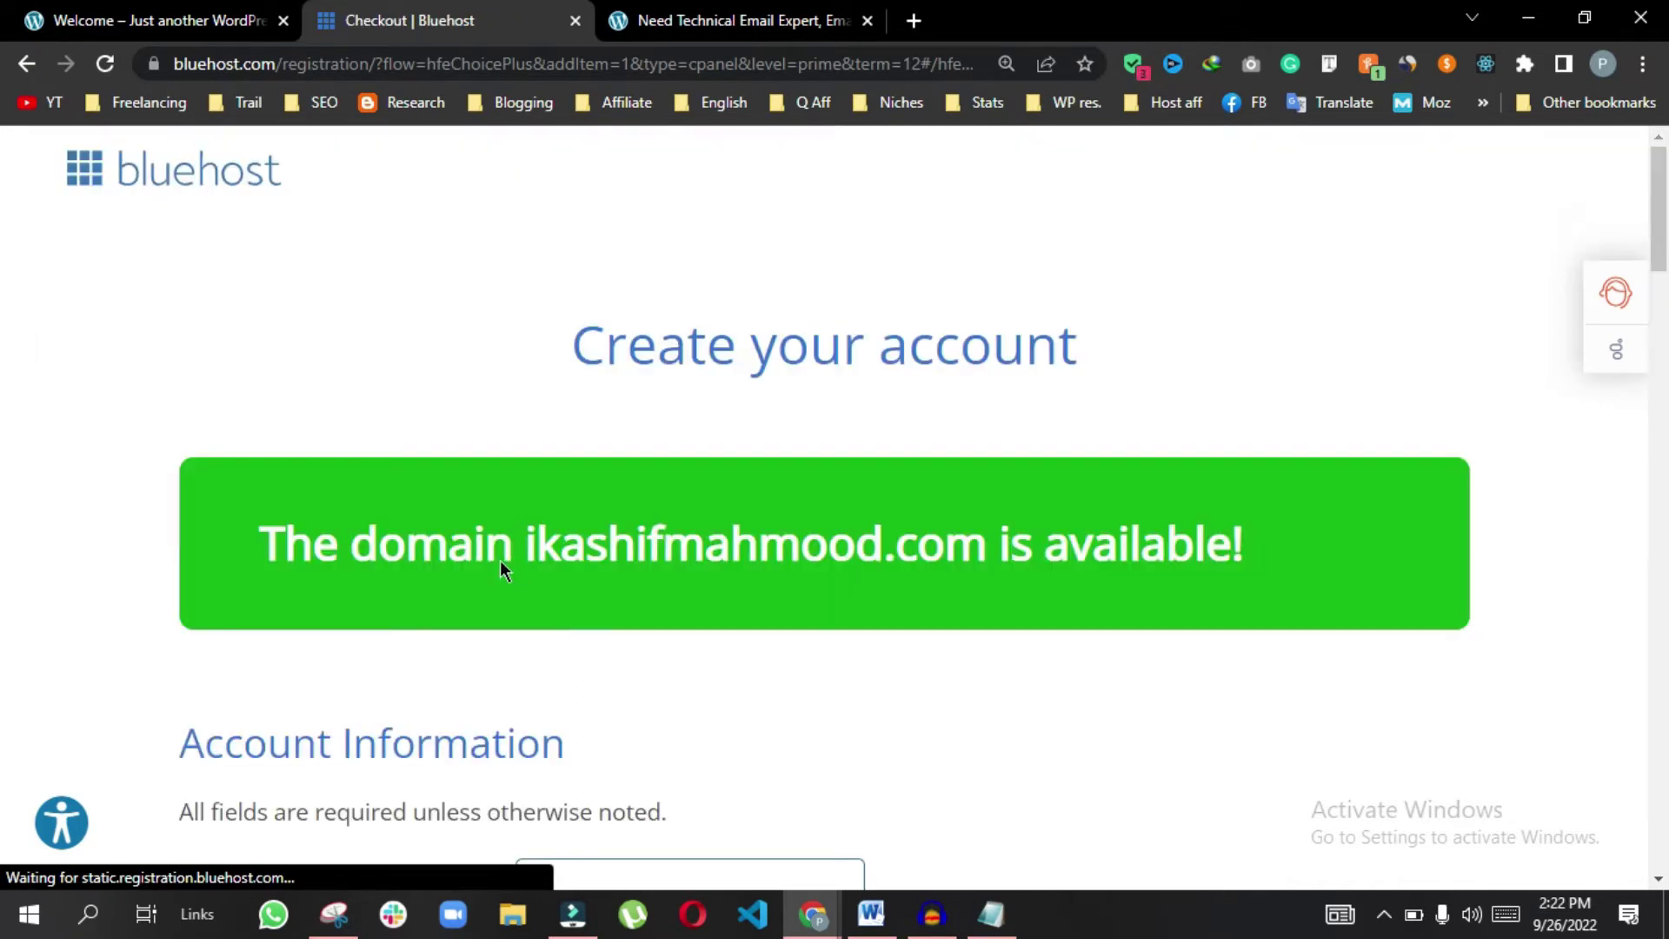
Fill in the account information with the saved name, address, phone number and e-mail details
{"action": "scroll", "coordinate": [609, 486], "scroll_direction": "down", "scroll_amount": 3}
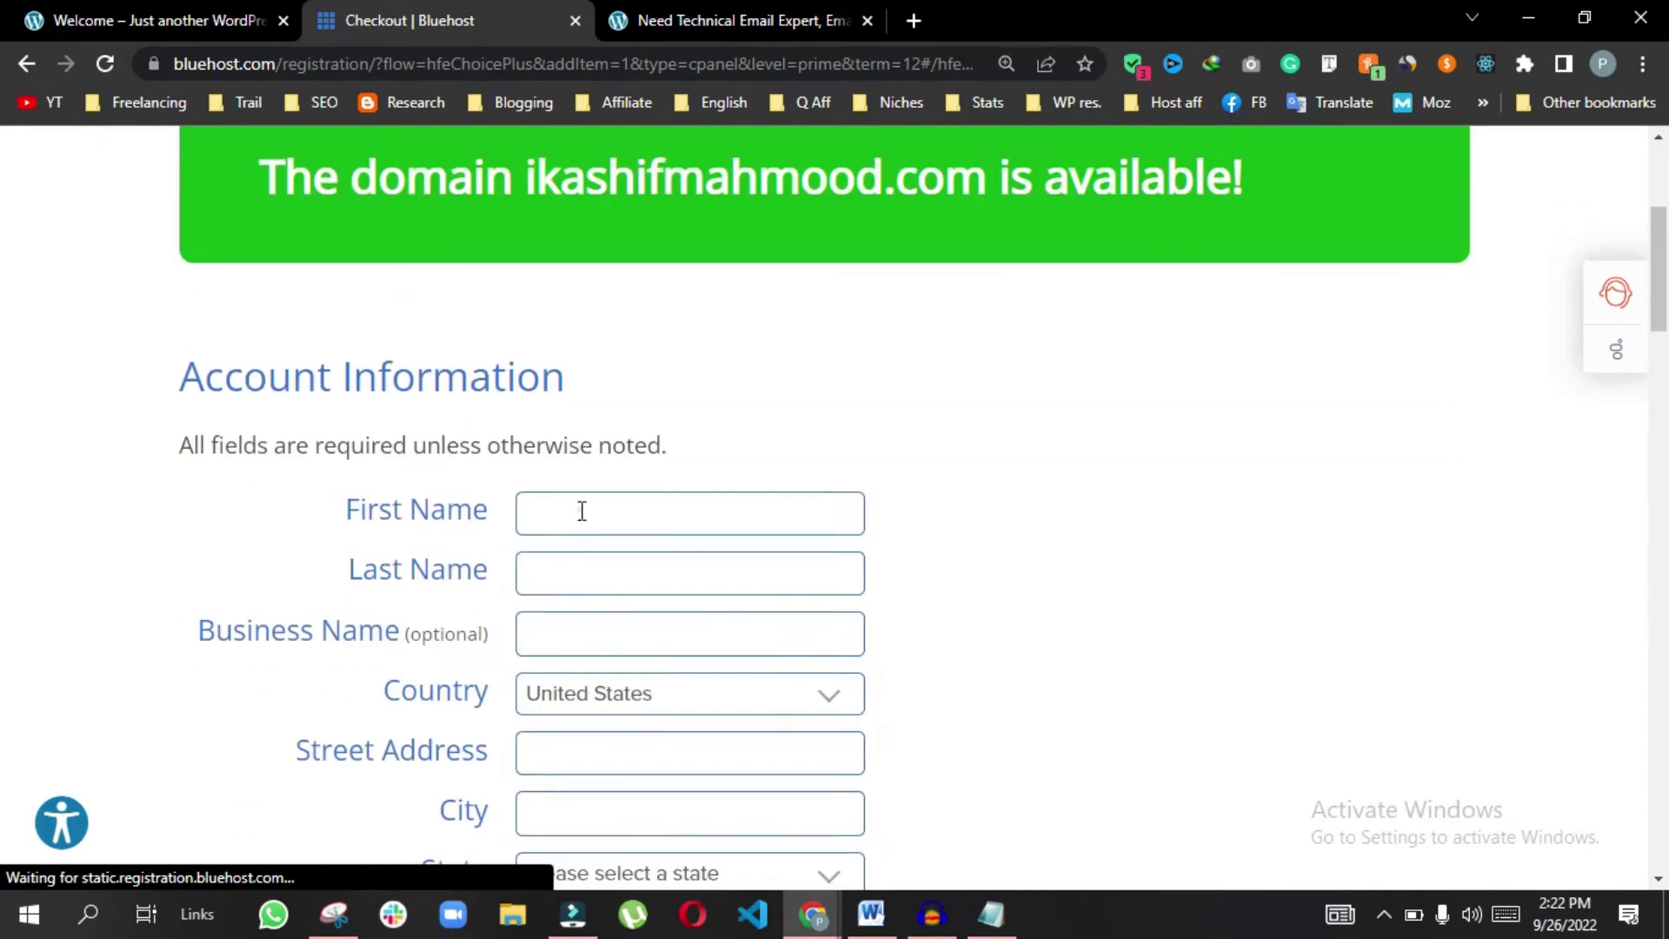
{"action": "left_click", "coordinate": [577, 511]}
{"action": "left_click", "coordinate": [949, 518]}
{"action": "scroll", "coordinate": [546, 412], "scroll_direction": "down", "scroll_amount": 10}
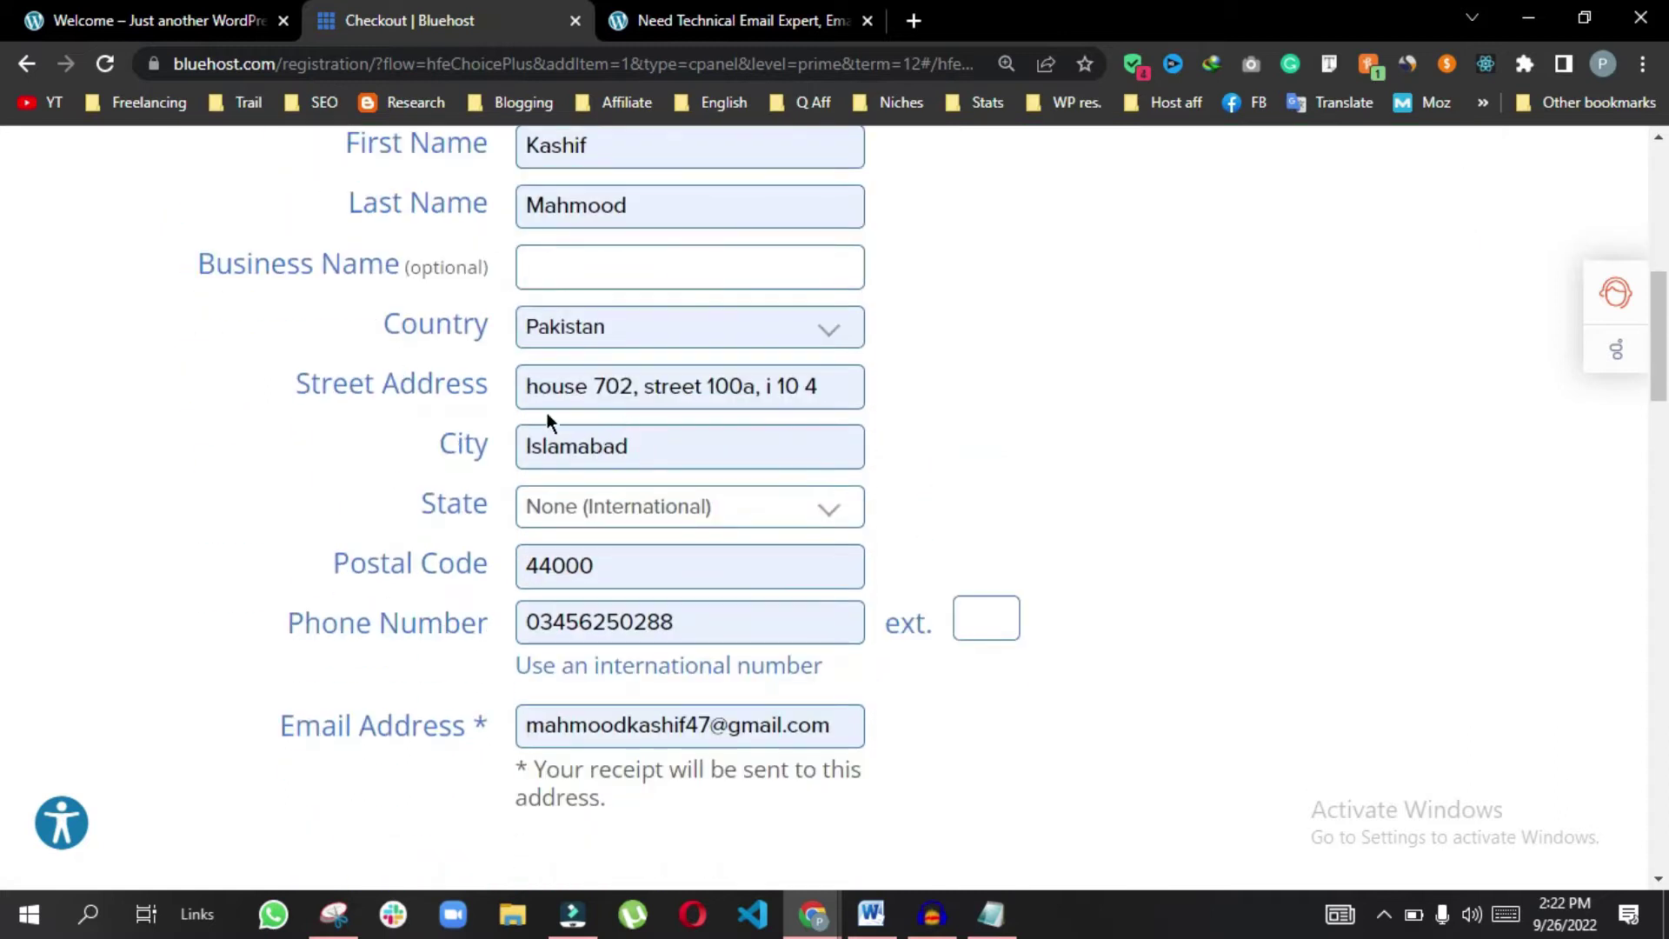
Check the Choice Plus 12-month hosting price and remove the SiteLock Security - Essential extra
{"action": "scroll", "coordinate": [540, 485], "scroll_direction": "down", "scroll_amount": 1}
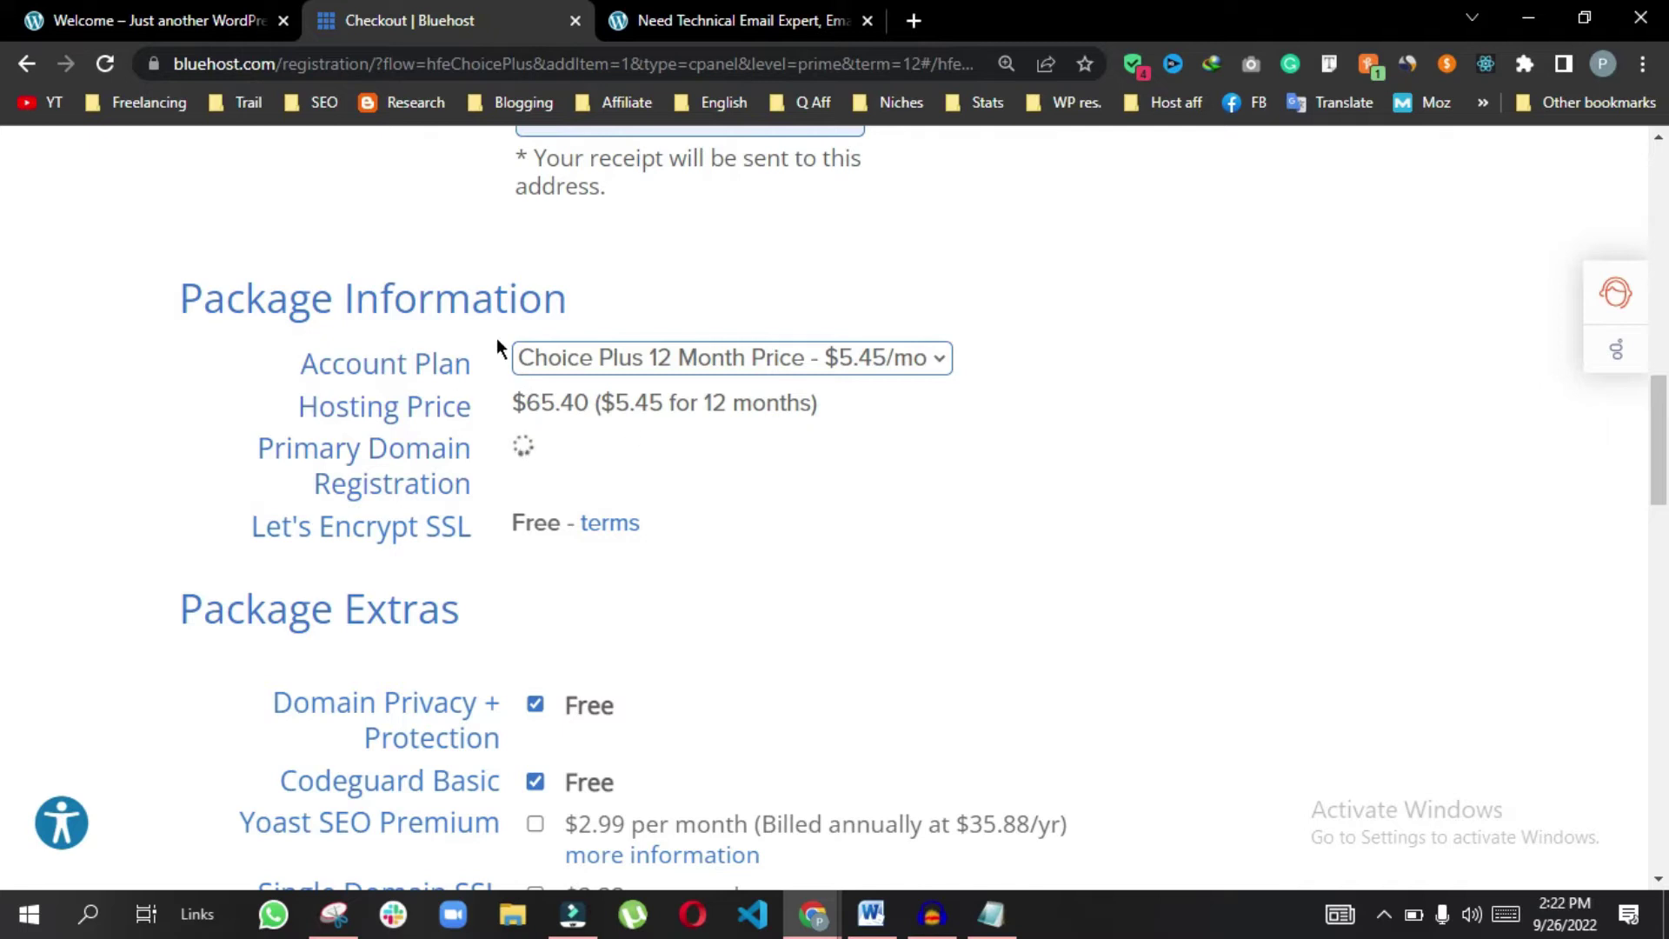
{"action": "left_click_drag", "start_coordinate": [509, 403], "coordinate": [819, 403]}
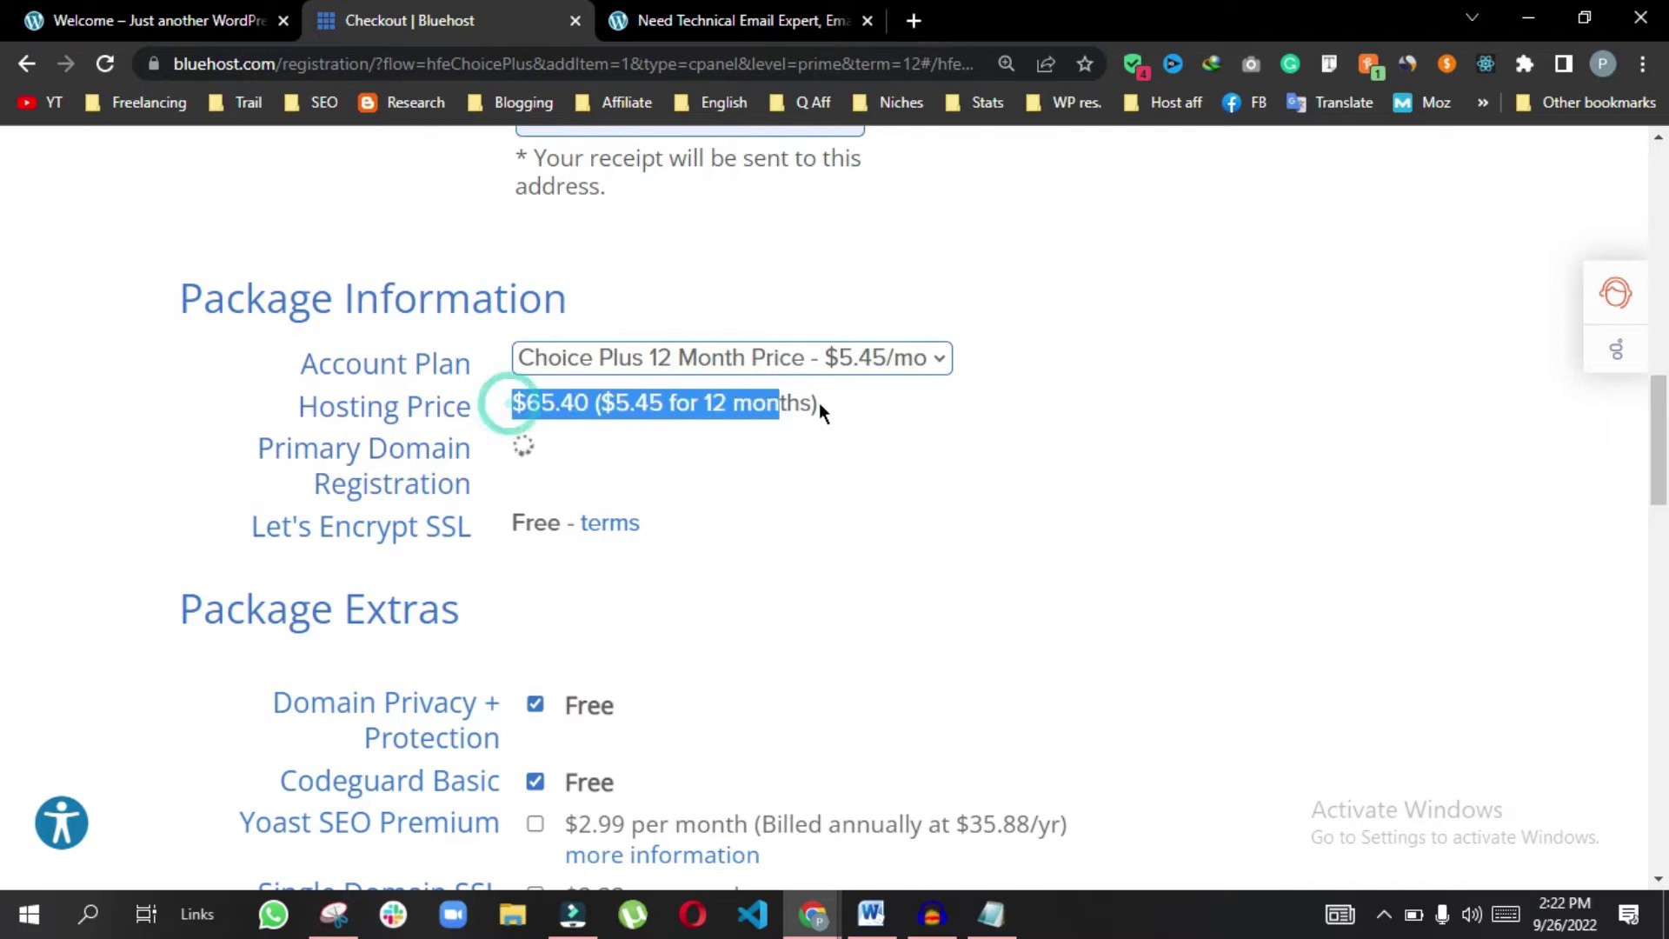
{"action": "scroll", "coordinate": [653, 522], "scroll_direction": "down", "scroll_amount": 6}
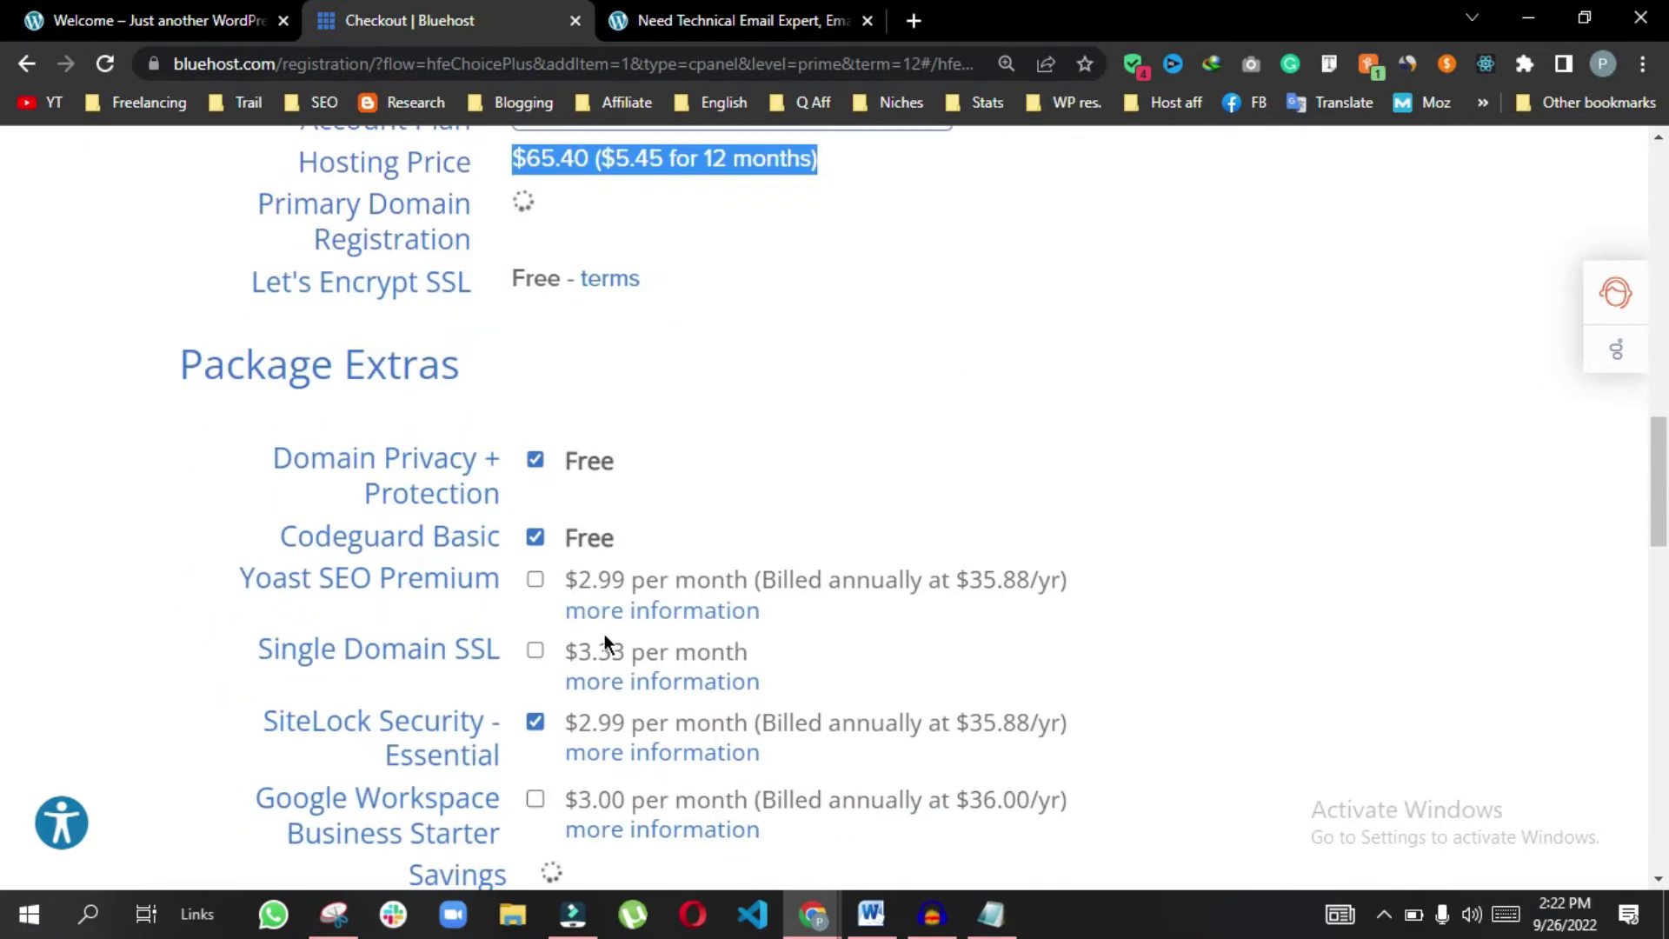
{"action": "scroll", "coordinate": [599, 570], "scroll_direction": "up", "scroll_amount": 6}
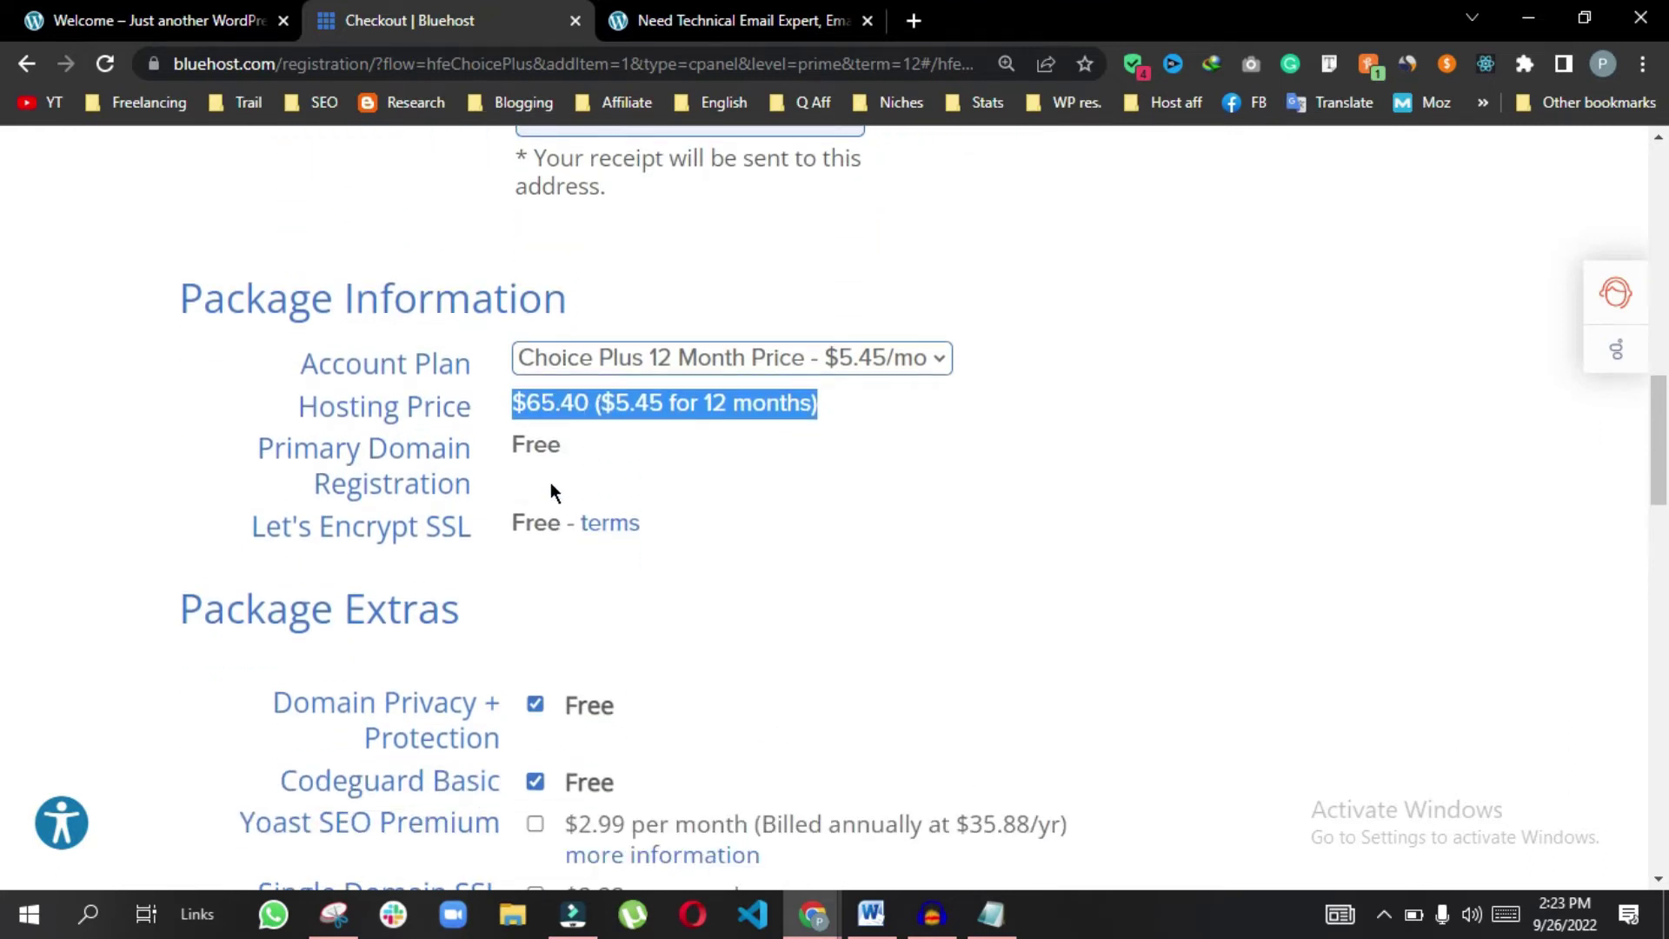
{"action": "scroll", "coordinate": [544, 726], "scroll_direction": "down", "scroll_amount": 1}
{"action": "left_click", "coordinate": [534, 843]}
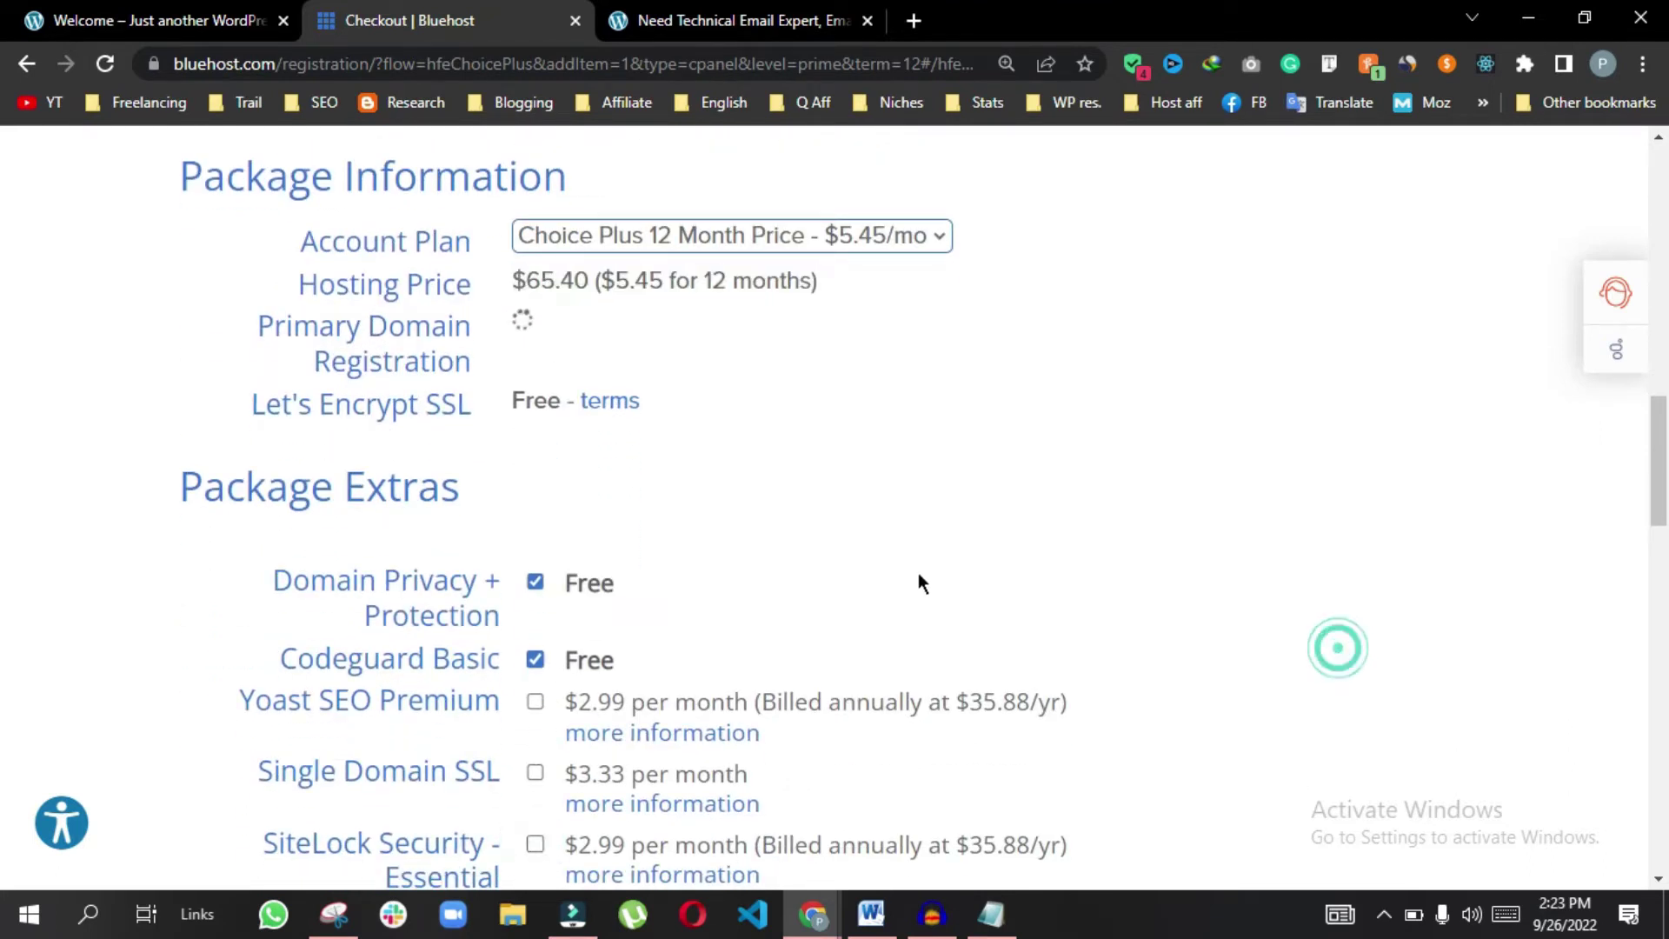
Review the order's savings, total and payment section, and close the special sign-up offer
{"action": "scroll", "coordinate": [567, 365], "scroll_direction": "down", "scroll_amount": 4}
{"action": "left_click_drag", "start_coordinate": [527, 544], "coordinate": [730, 503]}
{"action": "left_click", "coordinate": [551, 551]}
{"action": "scroll", "coordinate": [811, 502], "scroll_direction": "down", "scroll_amount": 5}
{"action": "scroll", "coordinate": [811, 499], "scroll_direction": "down", "scroll_amount": 3}
{"action": "scroll", "coordinate": [563, 485], "scroll_direction": "up", "scroll_amount": 7}
{"action": "left_click", "coordinate": [697, 550]}
{"action": "scroll", "coordinate": [556, 639], "scroll_direction": "up", "scroll_amount": 7}
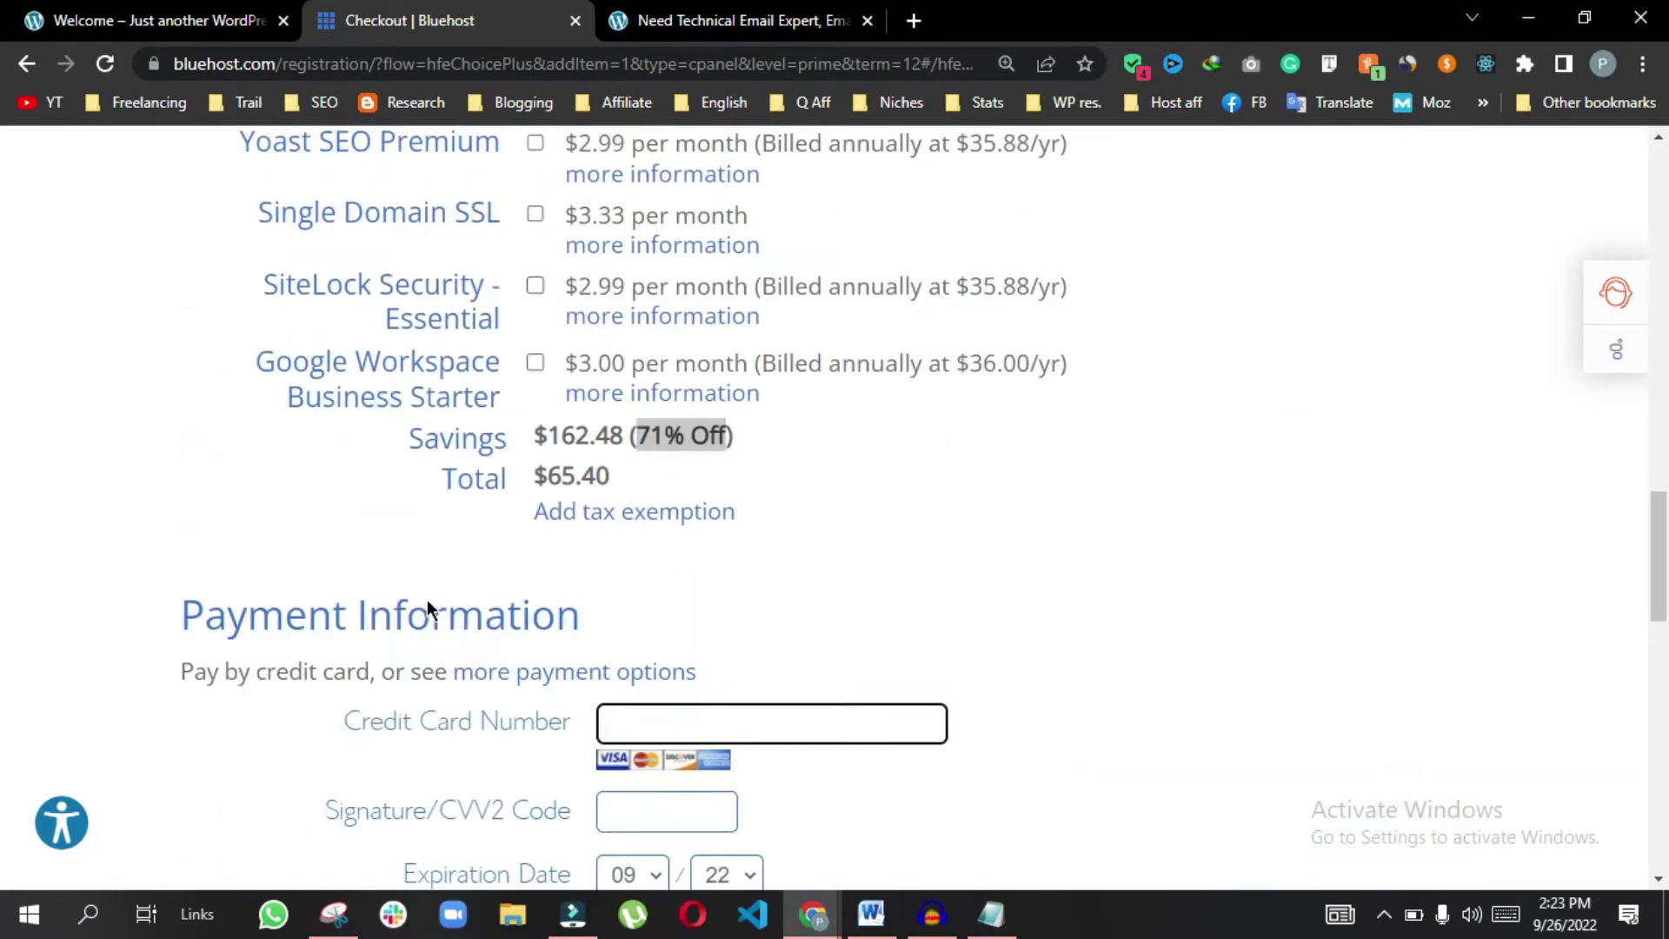
{"action": "scroll", "coordinate": [513, 527], "scroll_direction": "up", "scroll_amount": 4}
{"action": "scroll", "coordinate": [513, 525], "scroll_direction": "down", "scroll_amount": 8}
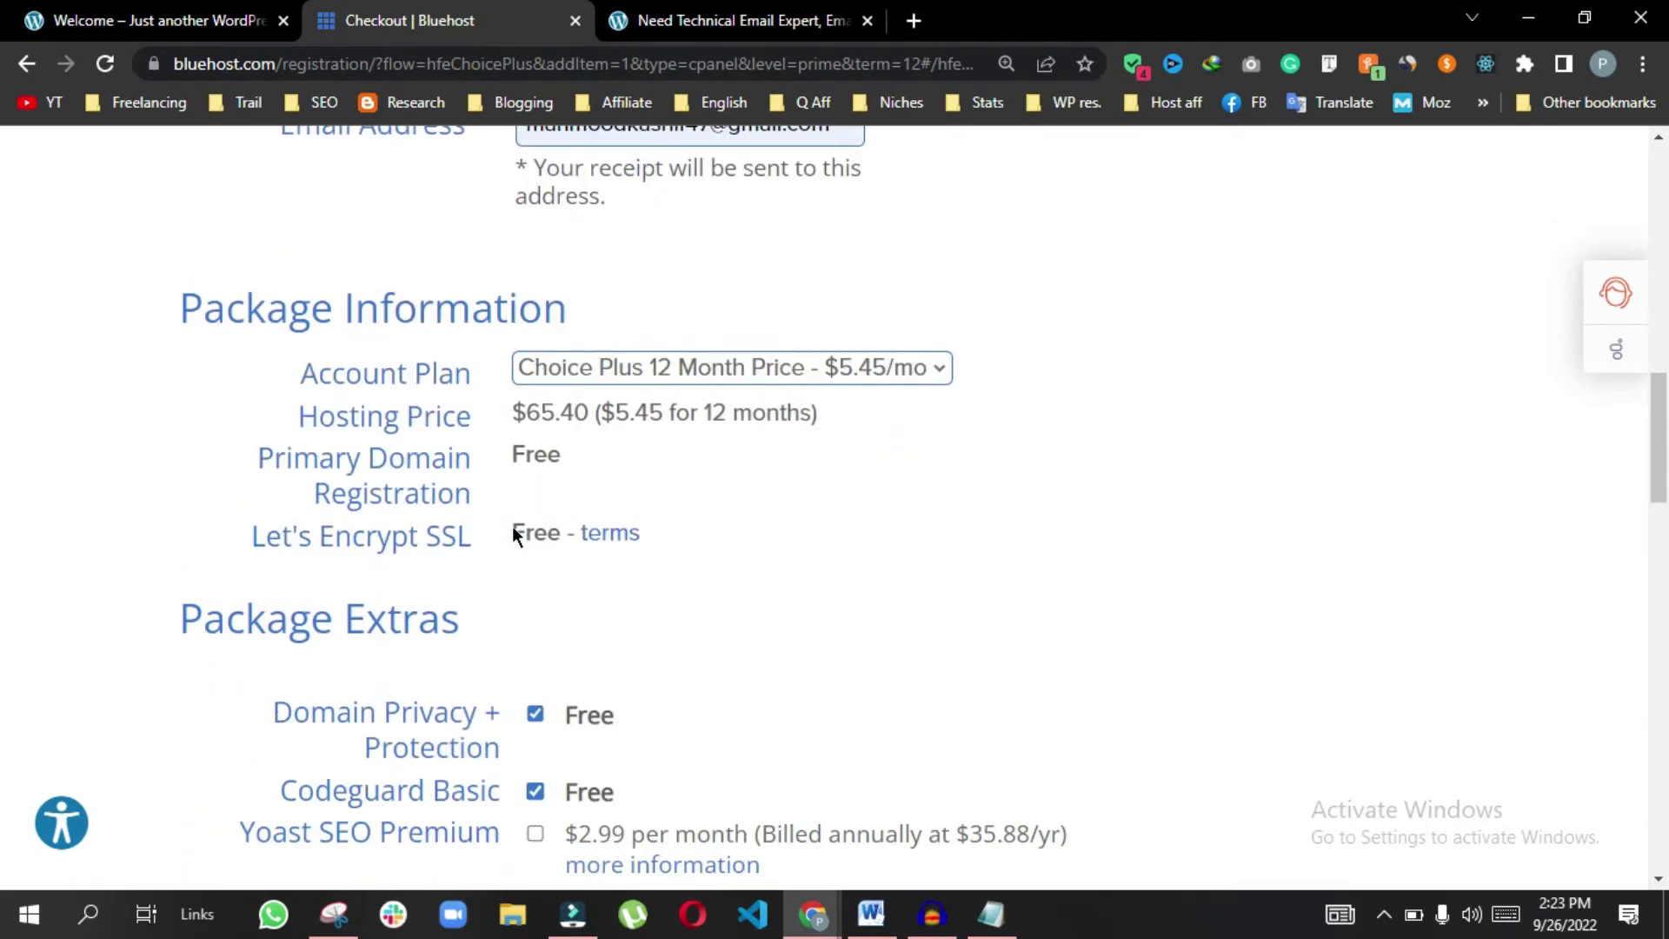
{"action": "scroll", "coordinate": [565, 555], "scroll_direction": "up", "scroll_amount": 5}
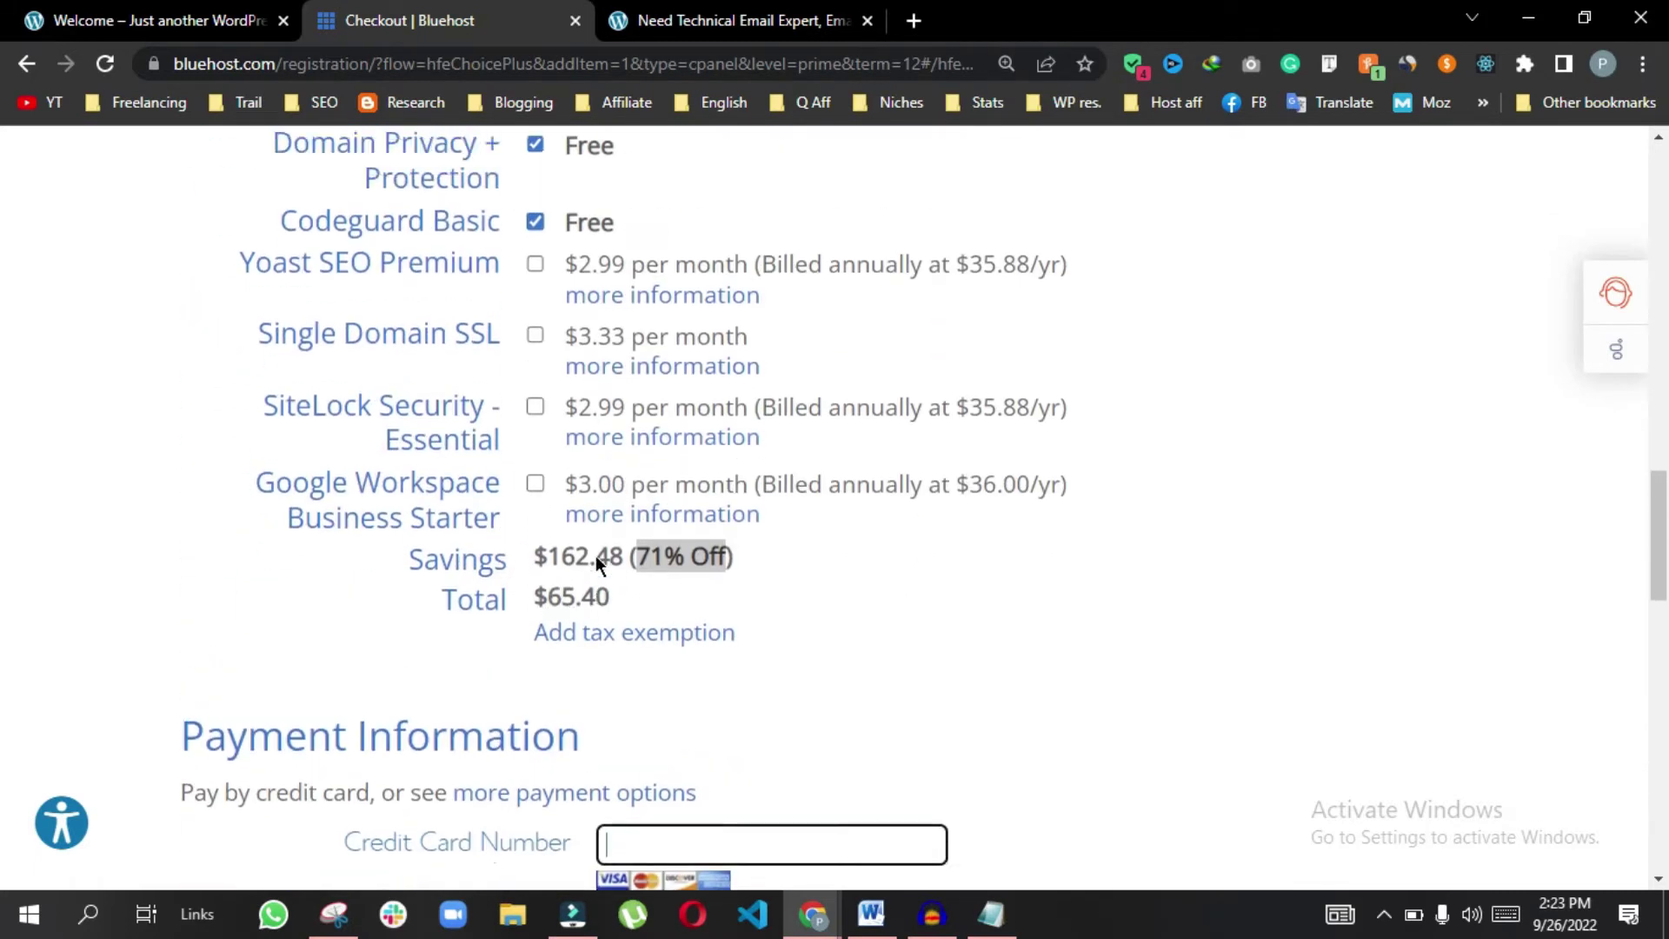
{"action": "scroll", "coordinate": [476, 476], "scroll_direction": "up", "scroll_amount": 15}
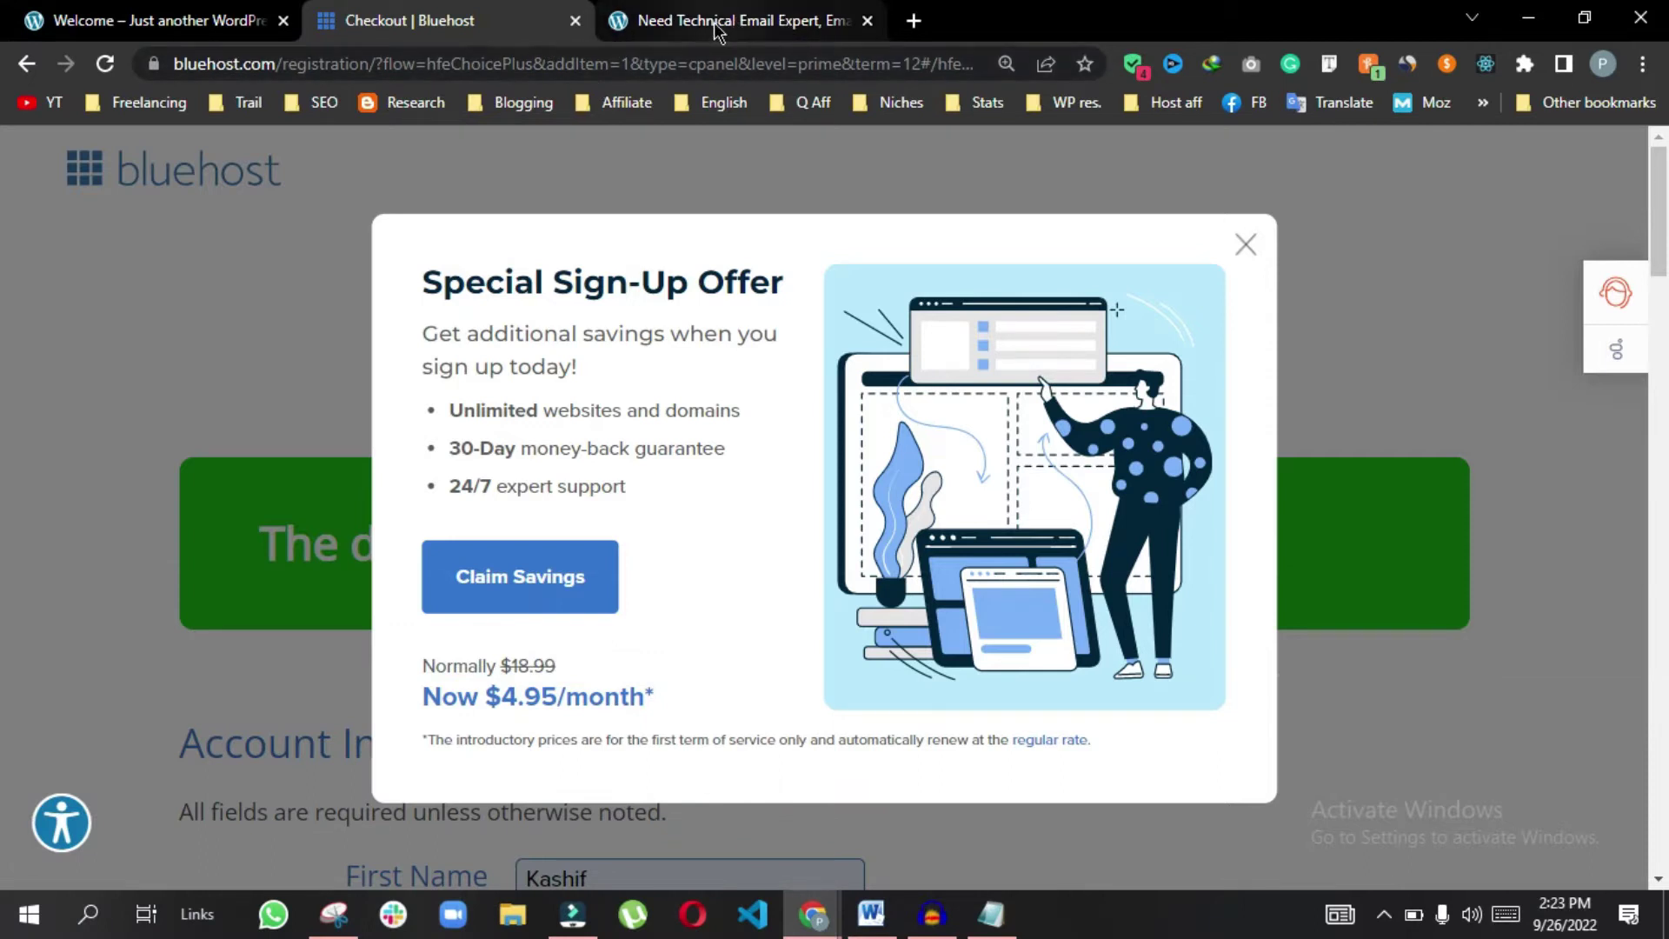
{"action": "left_click", "coordinate": [1246, 246]}
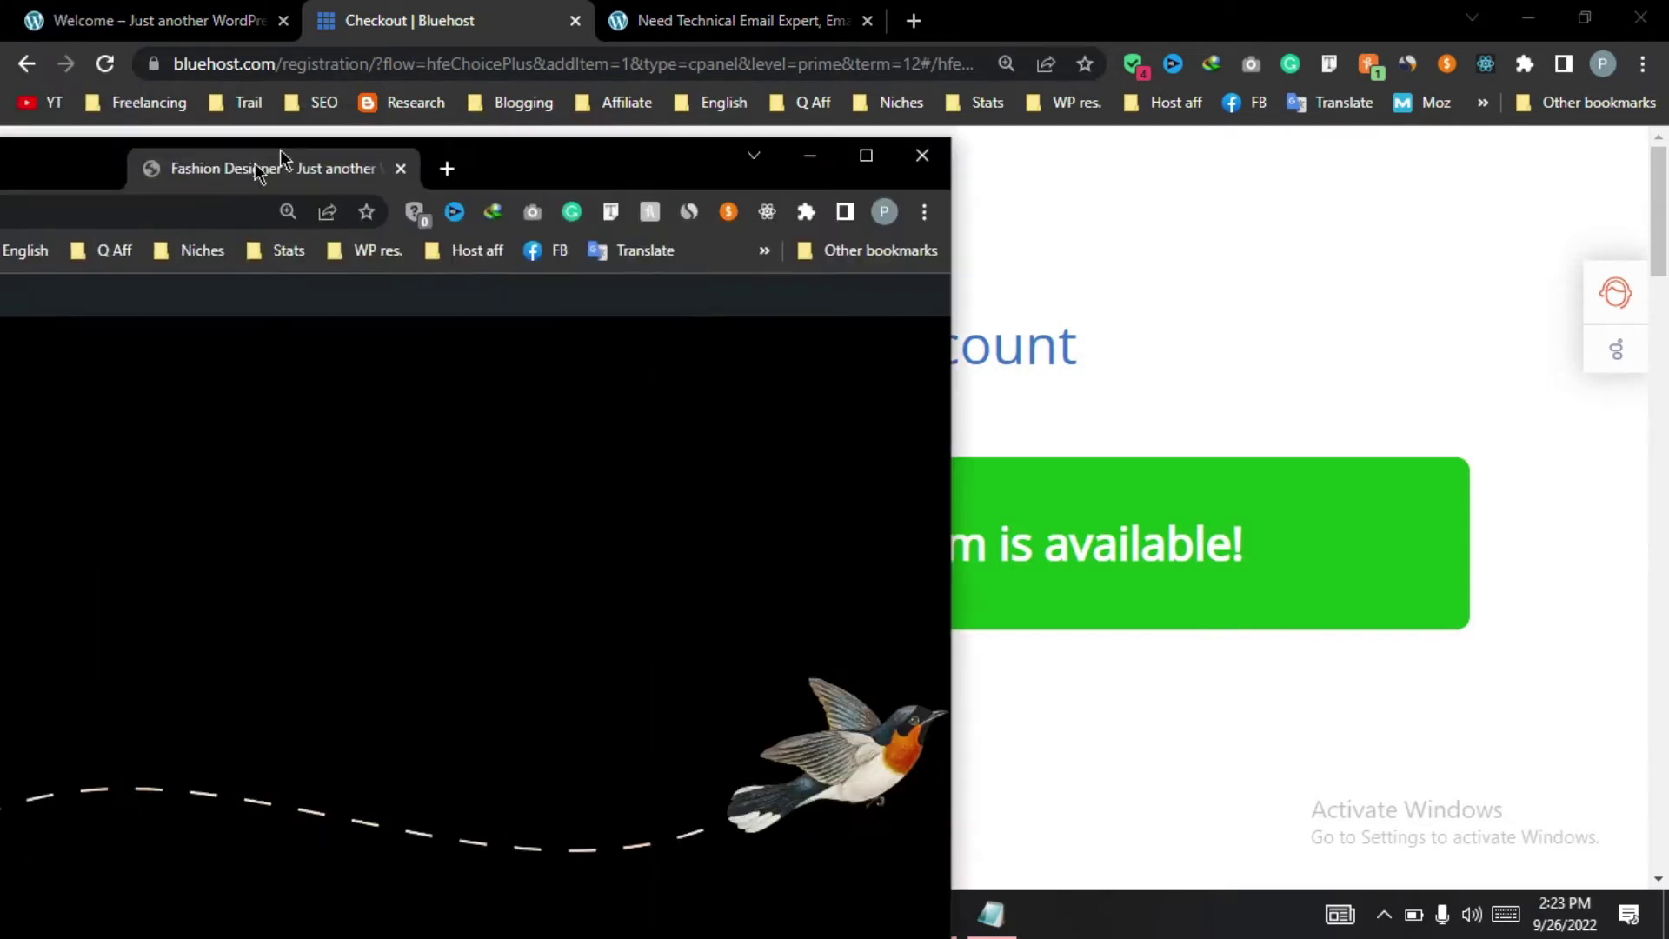
Move the Fashion Designer site tab into the main browser window and open its WordPress dashboard
{"action": "left_click_drag", "start_coordinate": [249, 175], "coordinate": [739, 20]}
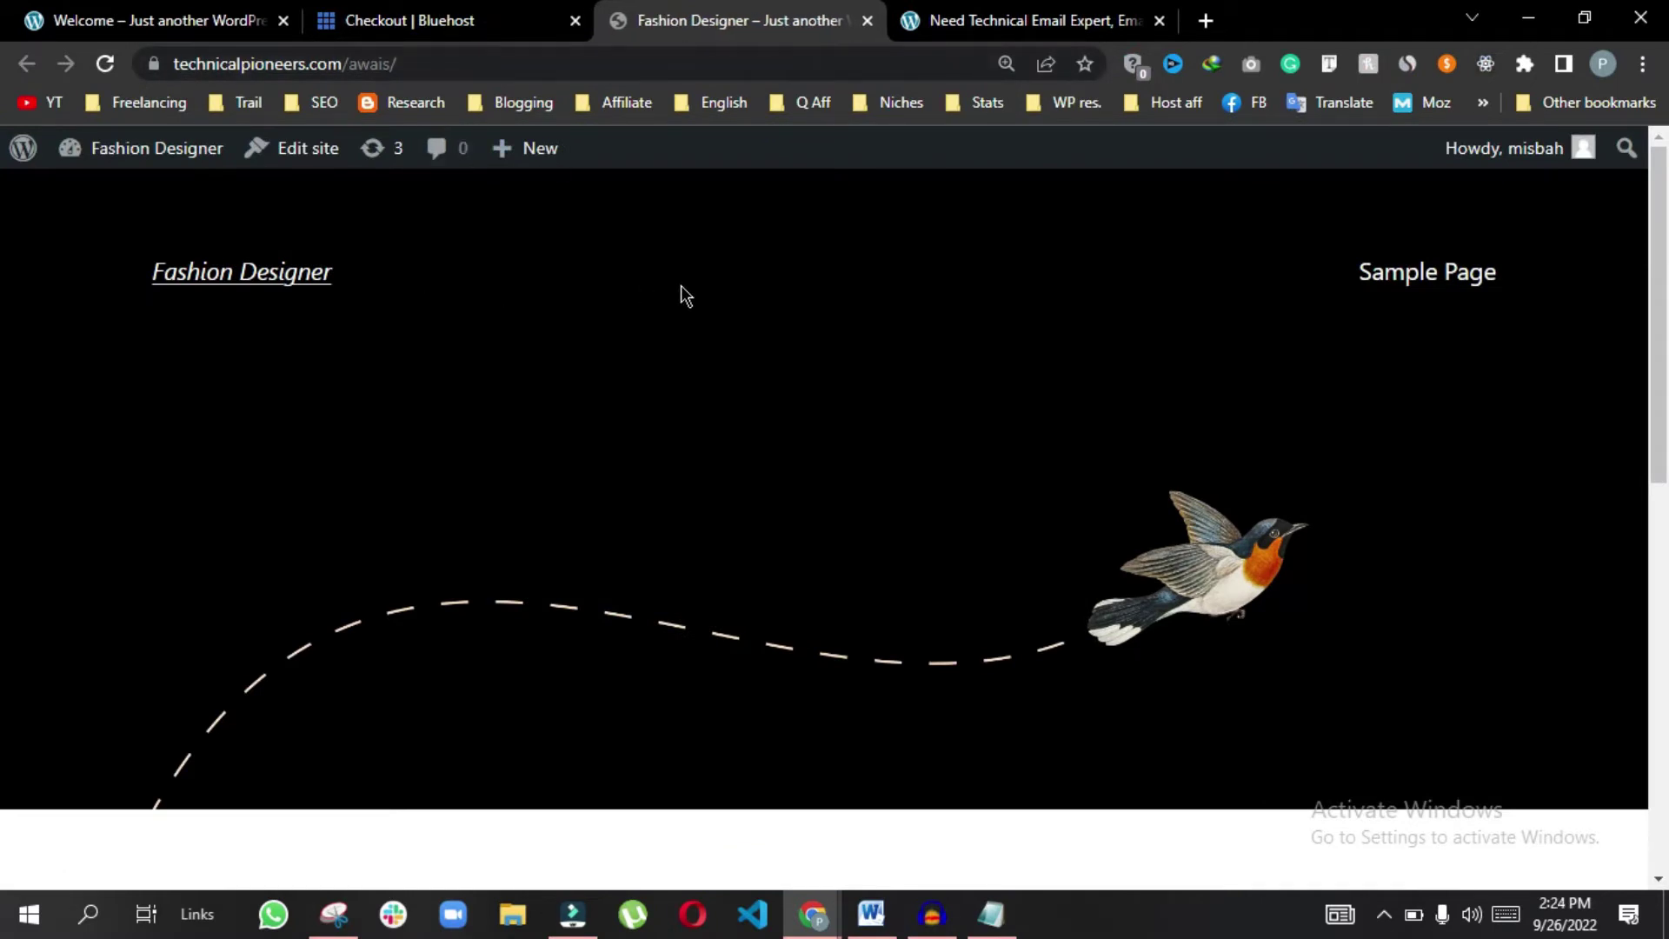
{"action": "mouse_move", "coordinate": [142, 171]}
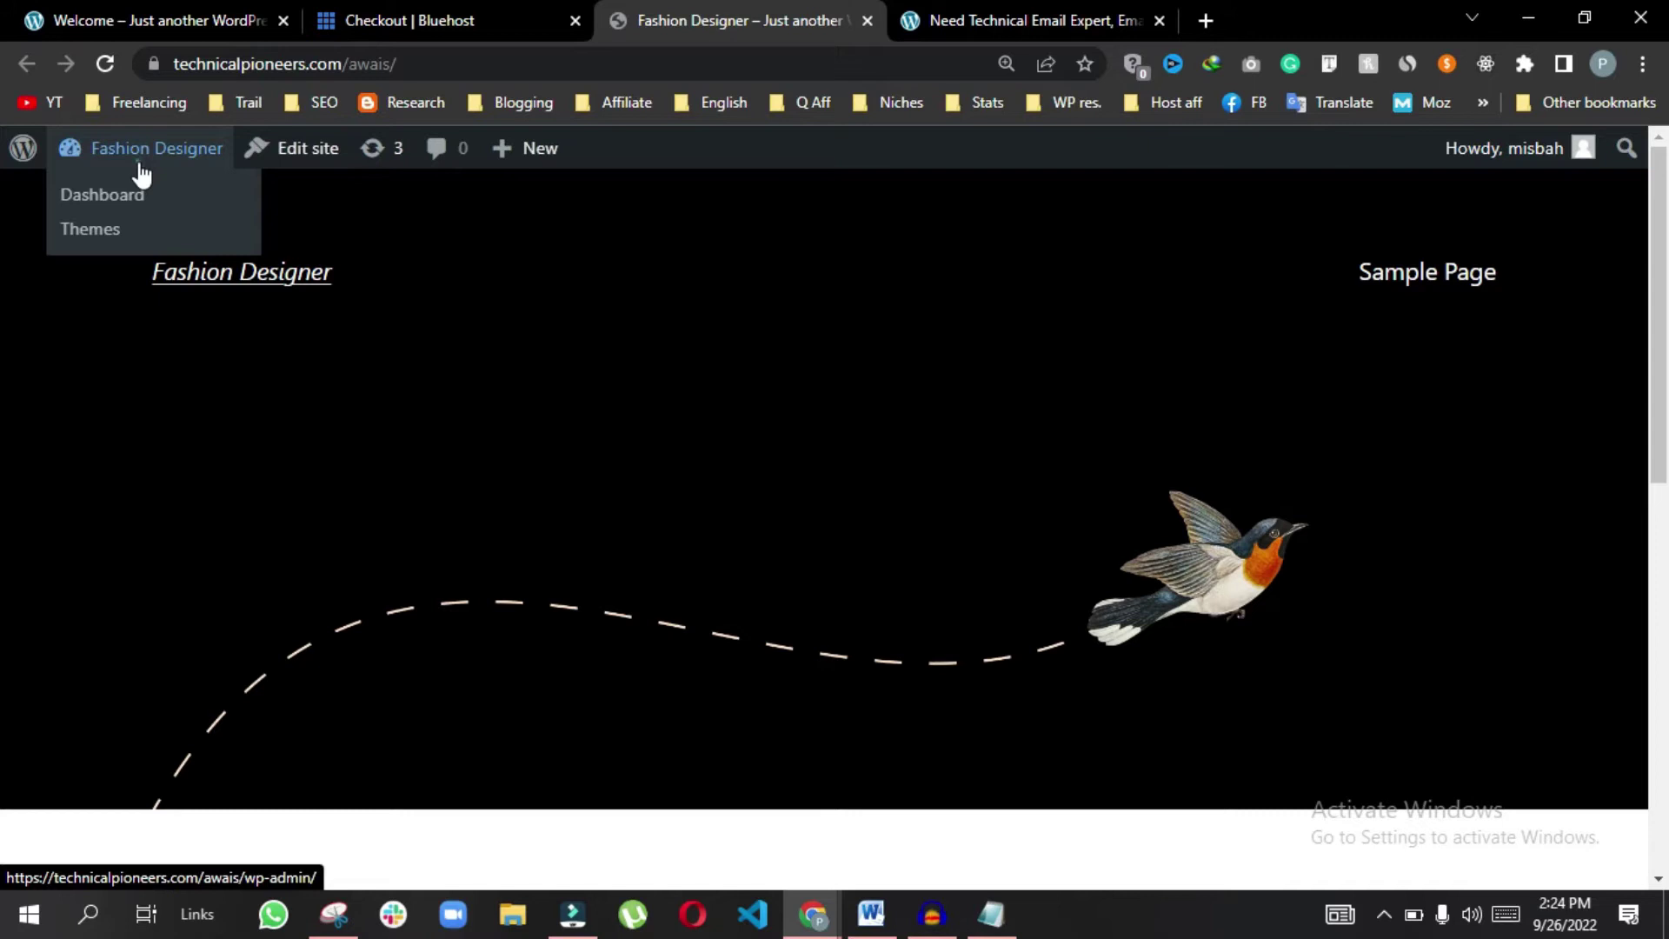
{"action": "left_click", "coordinate": [123, 199]}
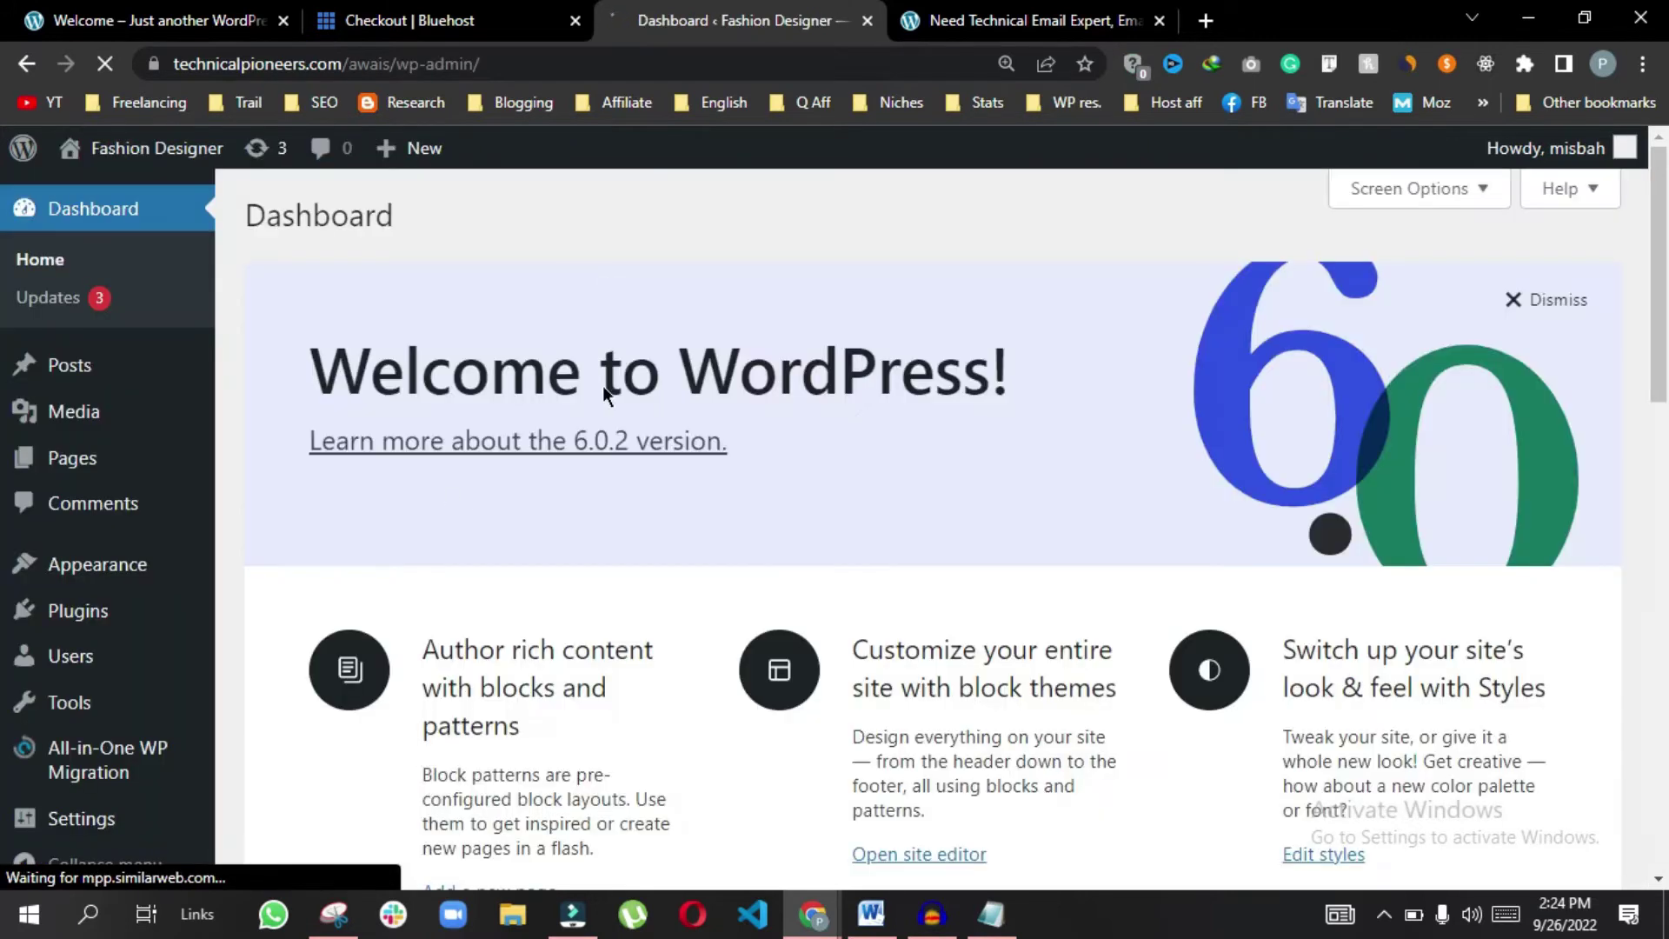
Look over the WordPress dashboard and its Media, Plugins and Appearance options
{"action": "scroll", "coordinate": [417, 522], "scroll_direction": "down", "scroll_amount": 7}
{"action": "scroll", "coordinate": [346, 511], "scroll_direction": "up", "scroll_amount": 7}
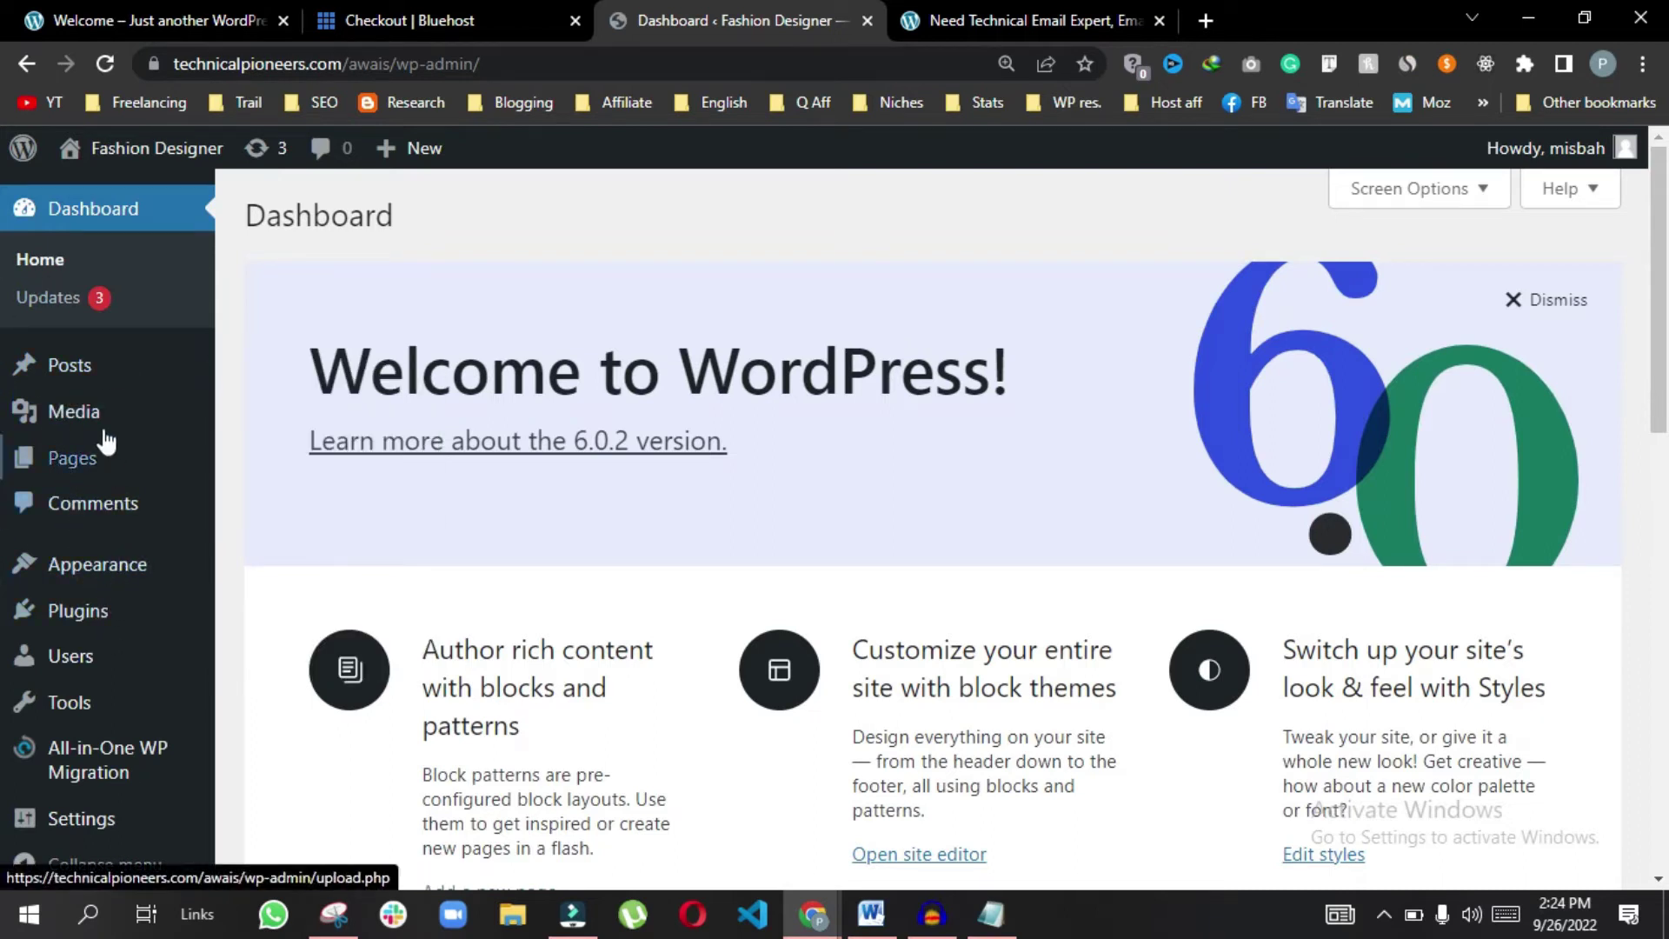
{"action": "mouse_move", "coordinate": [108, 436]}
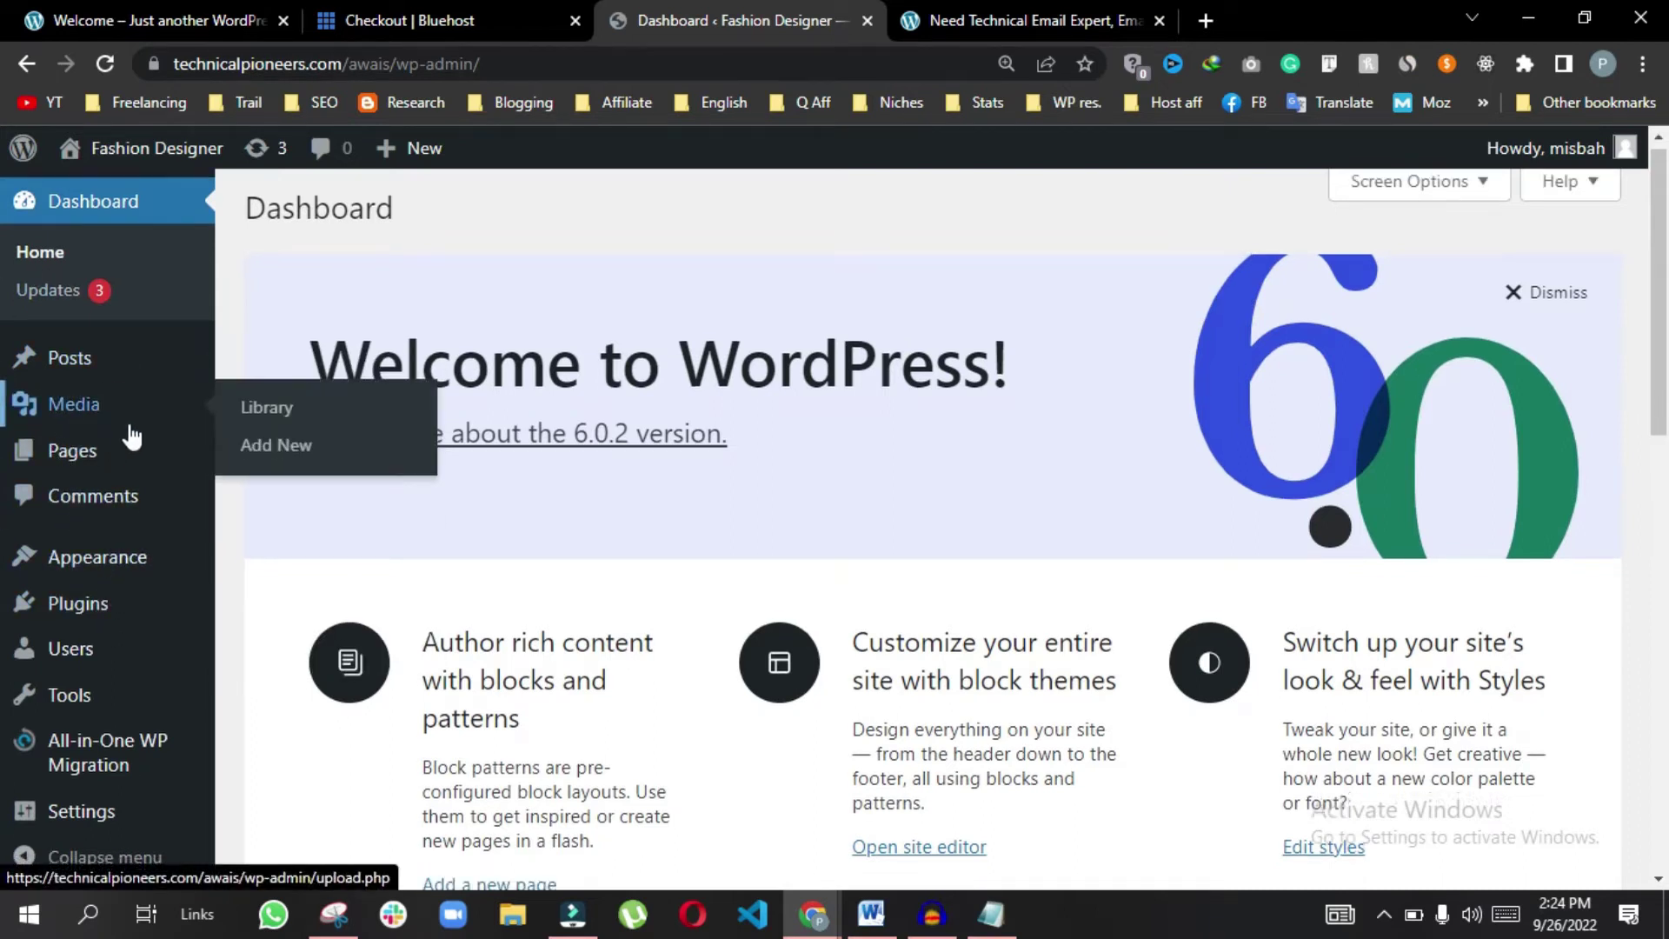
{"action": "scroll", "coordinate": [87, 487], "scroll_direction": "down", "scroll_amount": 2}
{"action": "mouse_move", "coordinate": [113, 597]}
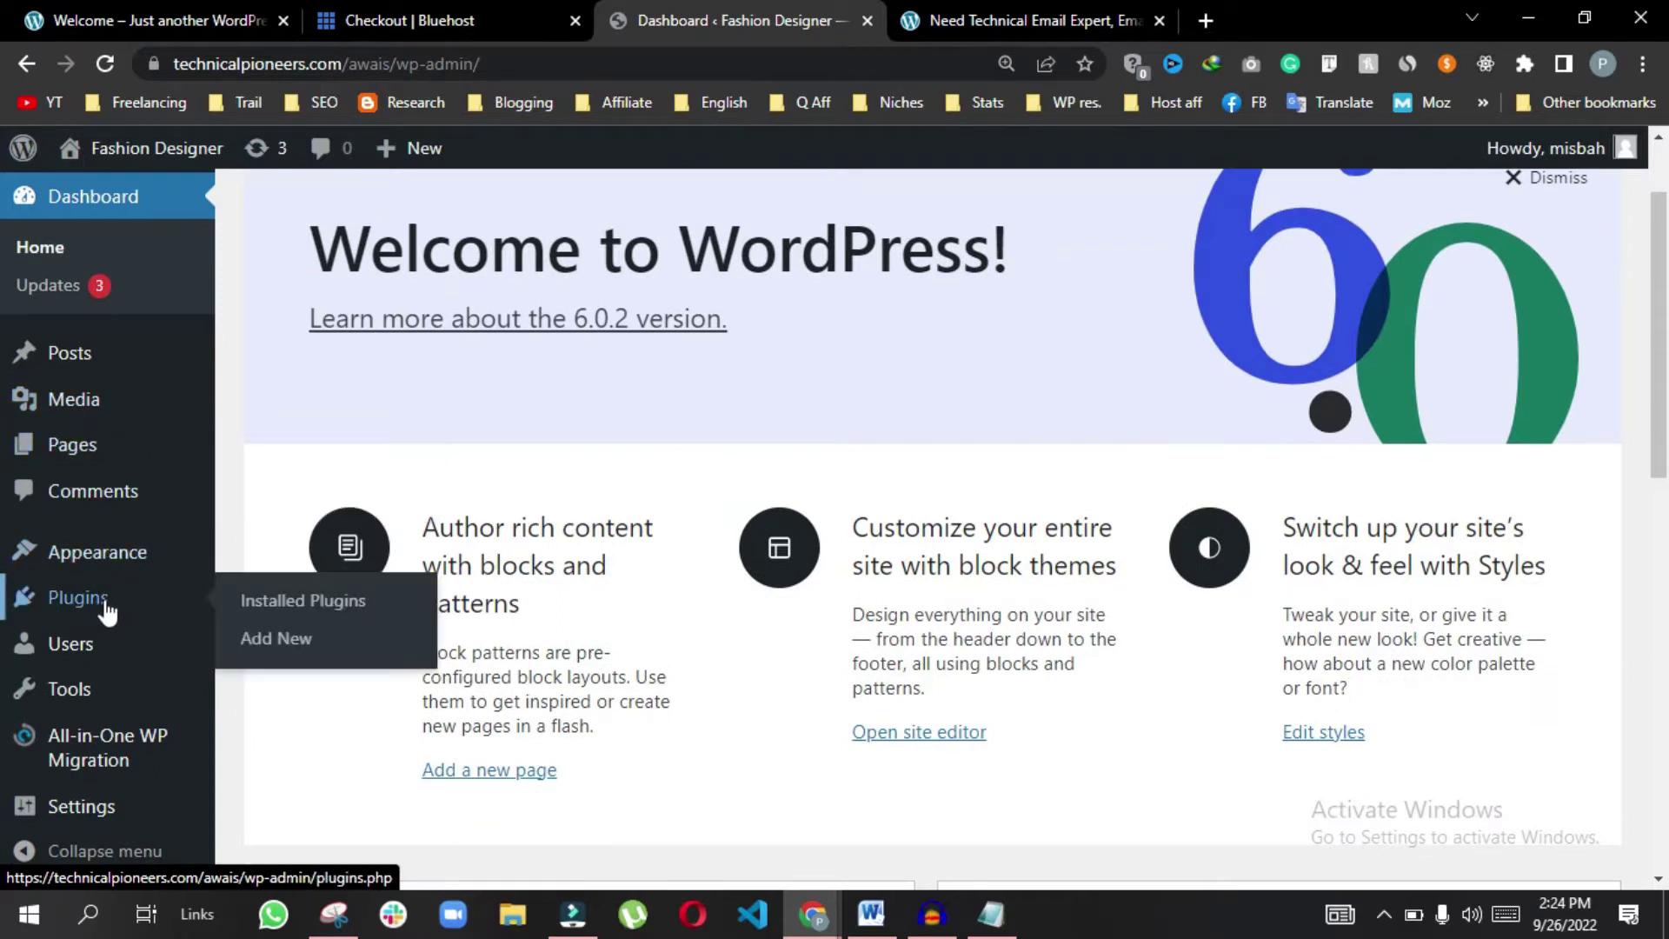
{"action": "mouse_move", "coordinate": [104, 561]}
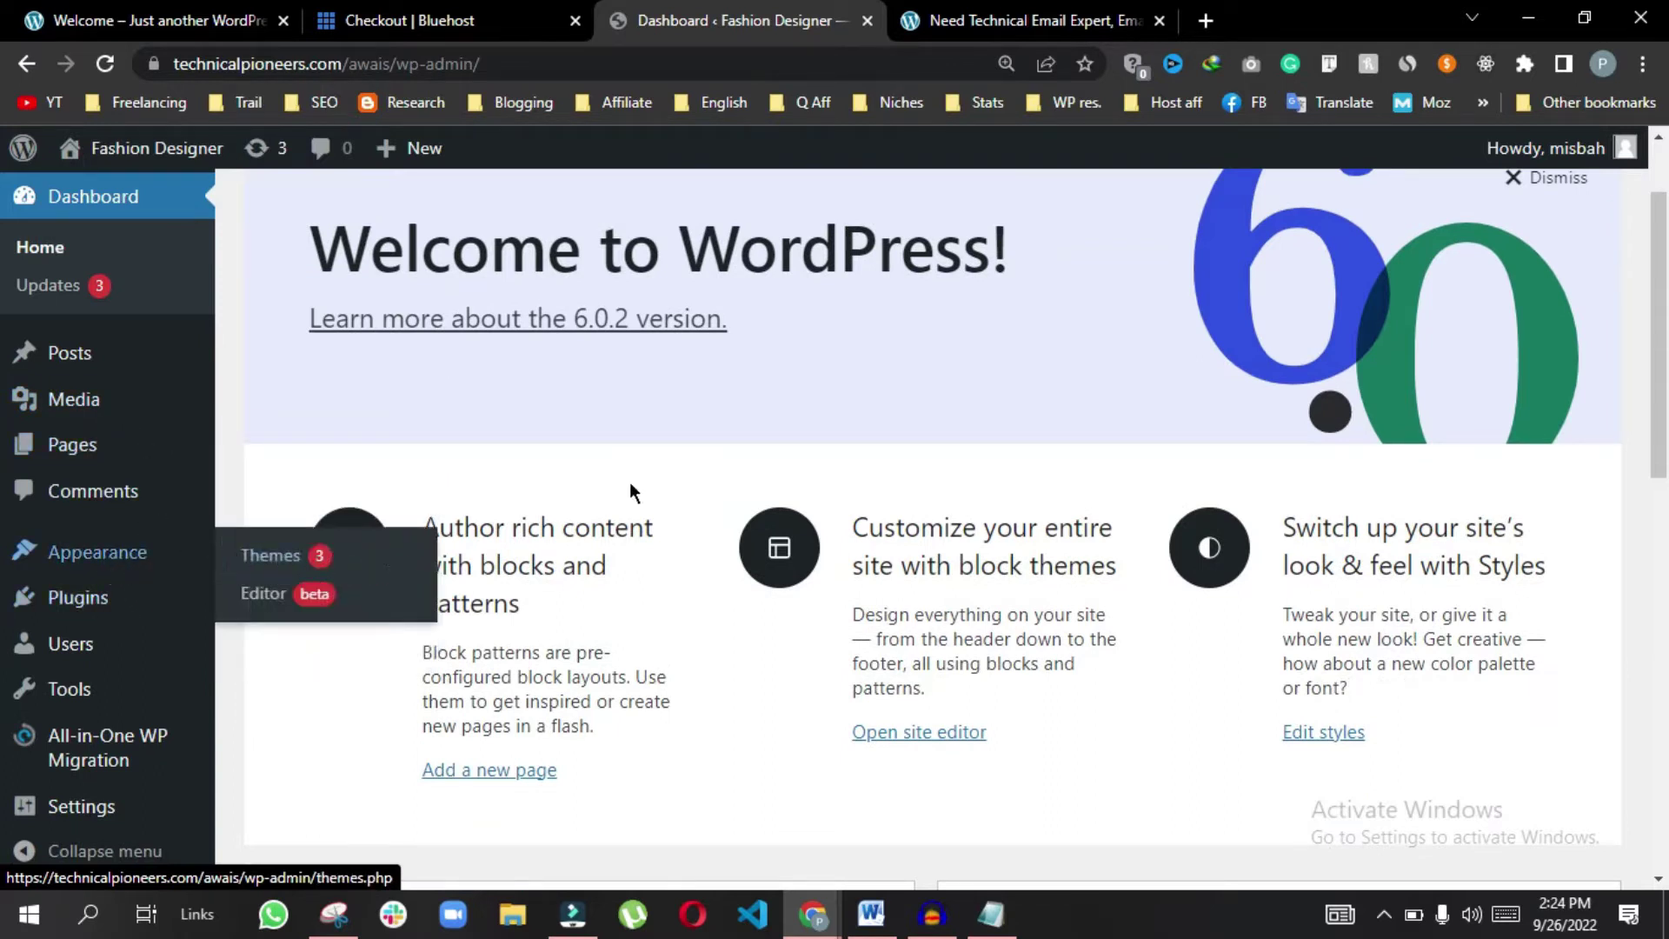
{"action": "scroll", "coordinate": [608, 322], "scroll_direction": "up", "scroll_amount": 2}
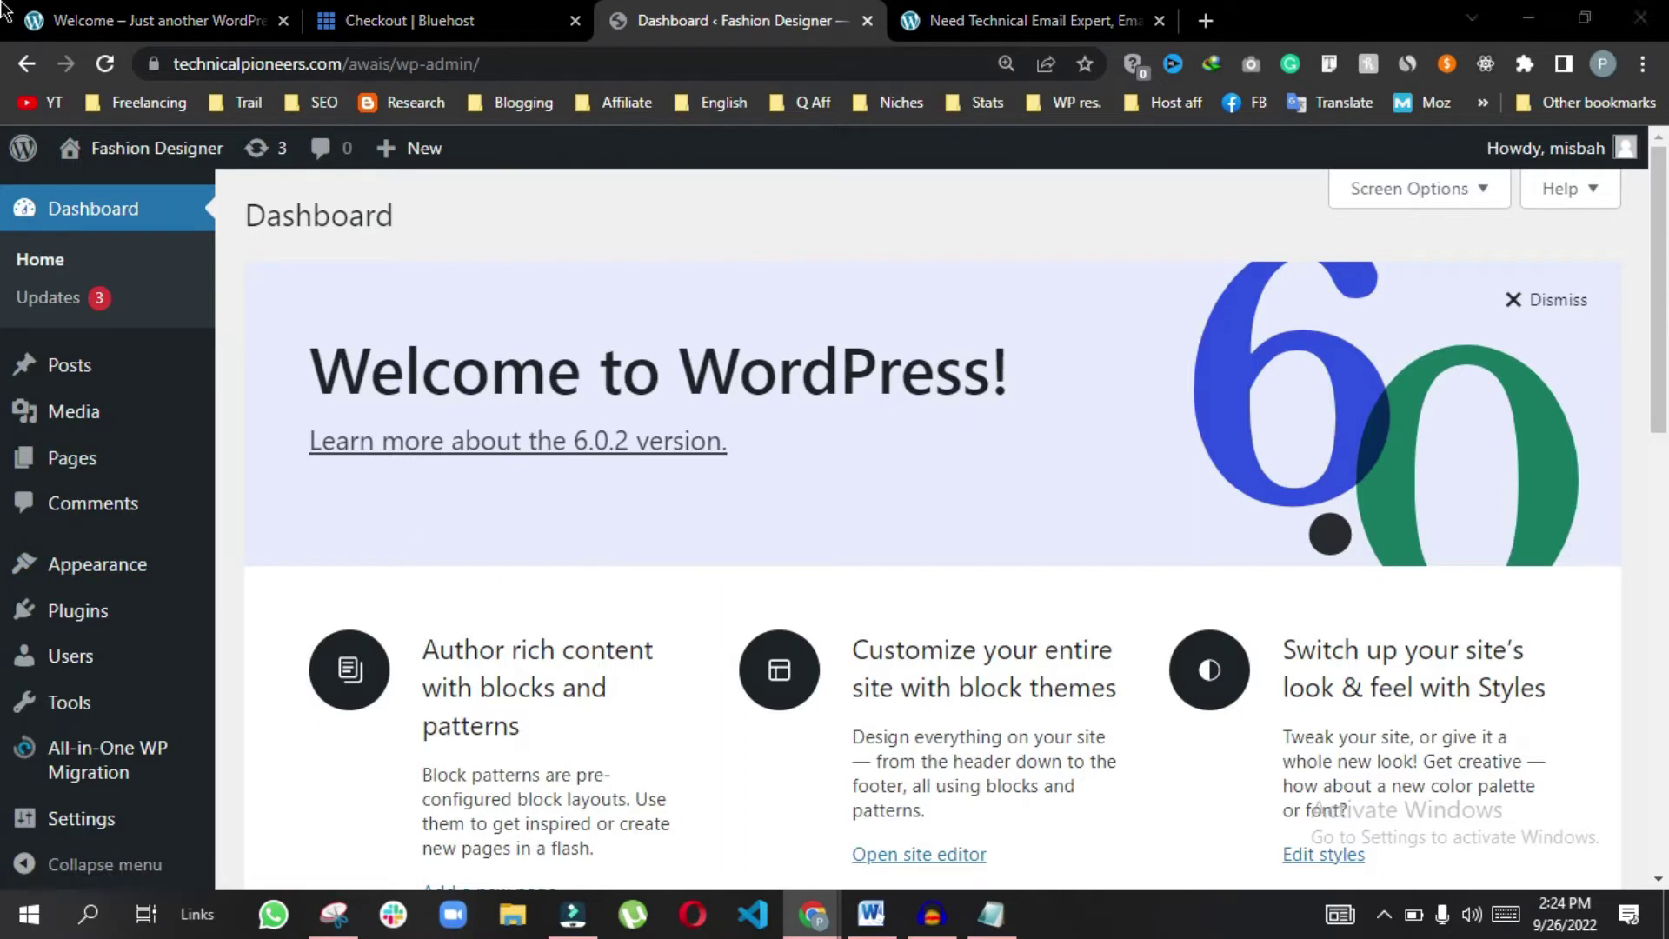
Bring the Exertio theme page into the main browser window to examine its license price, and view the revampandrepairs.com site
{"action": "left_click_drag", "start_coordinate": [1043, 139], "coordinate": [615, 39]}
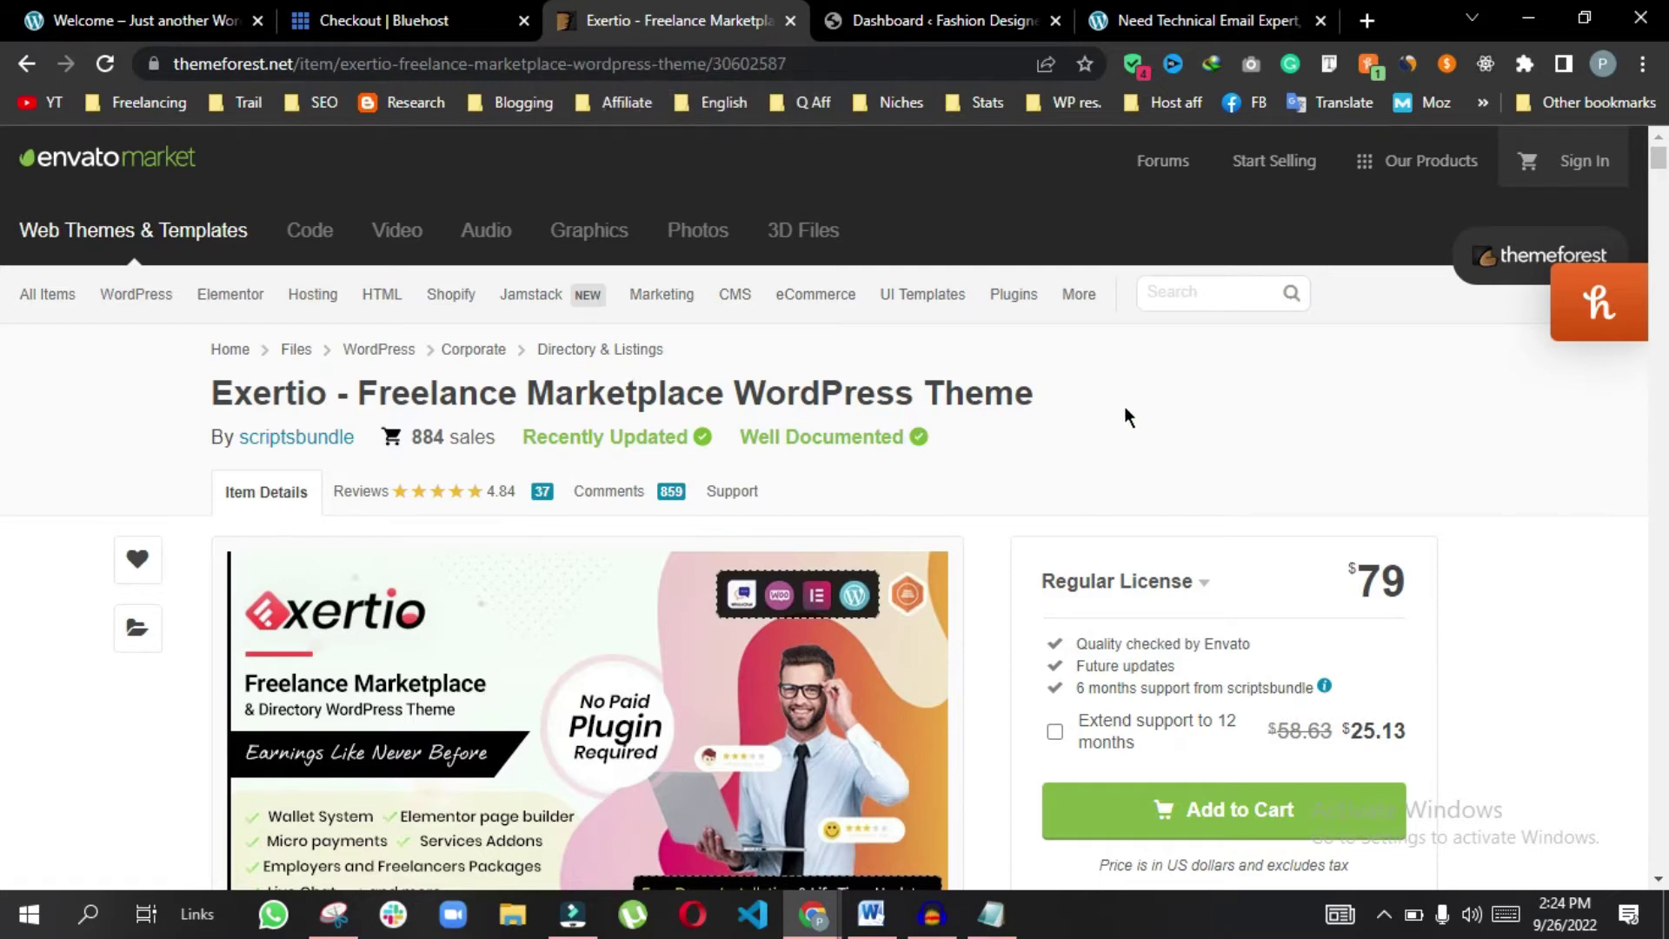
{"action": "left_click_drag", "start_coordinate": [1357, 581], "coordinate": [1421, 580]}
{"action": "left_click", "coordinate": [1449, 581]}
{"action": "scroll", "coordinate": [1443, 538], "scroll_direction": "down", "scroll_amount": 3}
{"action": "scroll", "coordinate": [1043, 565], "scroll_direction": "up", "scroll_amount": 3}
{"action": "left_click", "coordinate": [139, 20]}
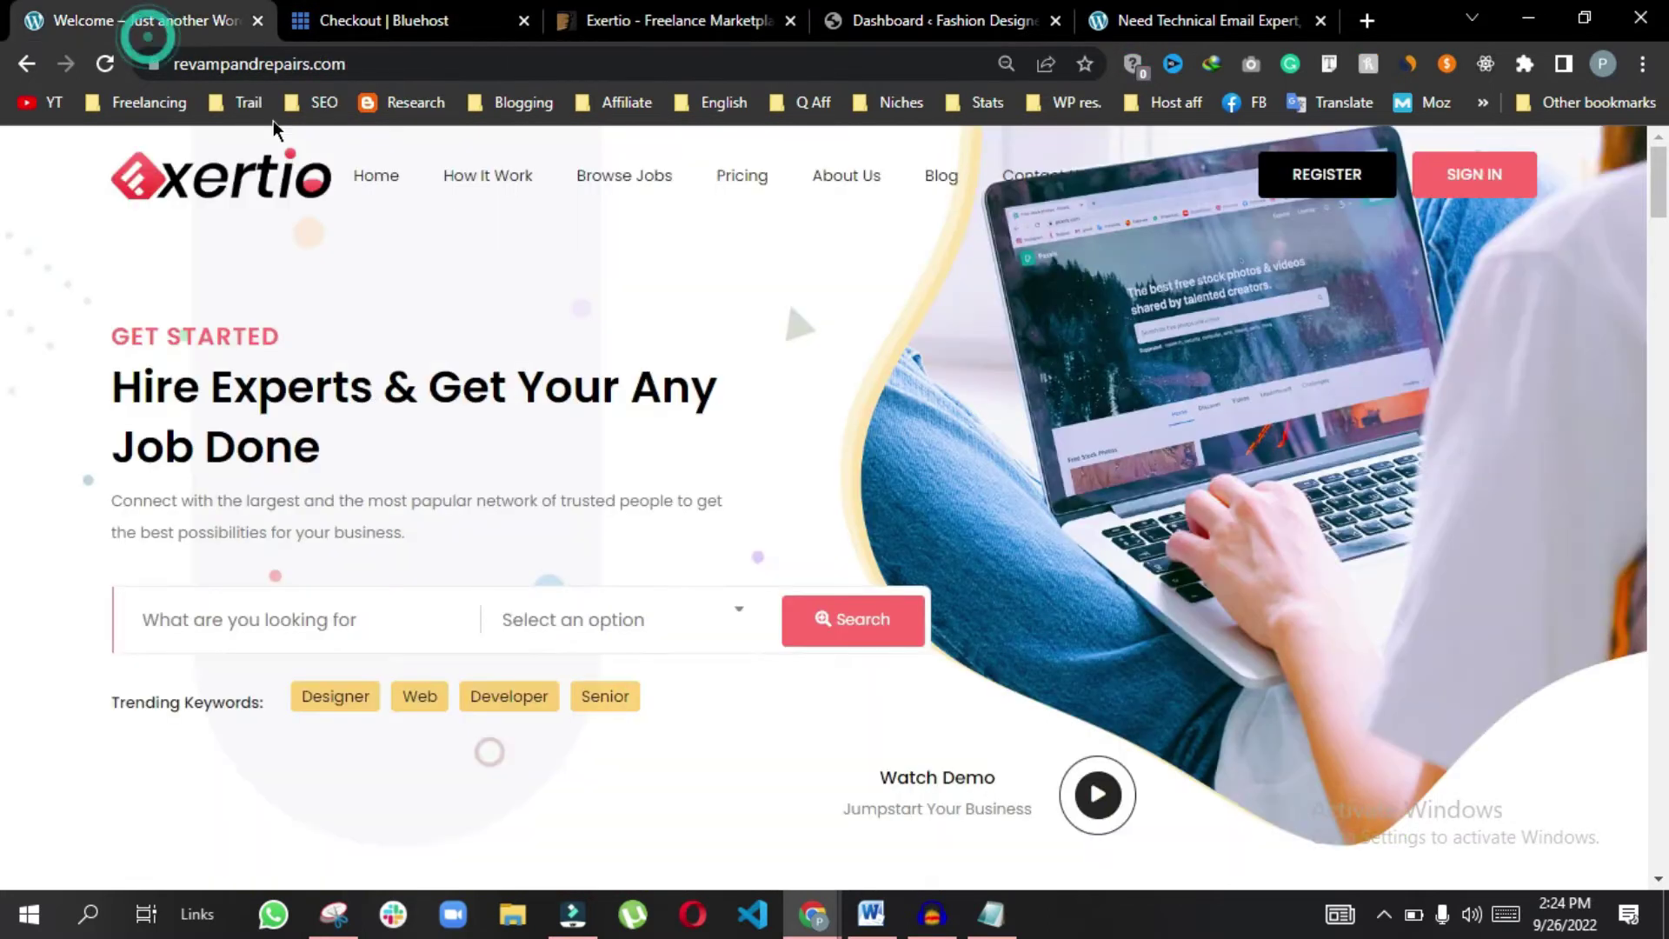
Return to the Fashion Designer dashboard and open the page for adding a new theme
{"action": "left_click", "coordinate": [1008, 22]}
{"action": "scroll", "coordinate": [235, 419], "scroll_direction": "down", "scroll_amount": 1}
{"action": "scroll", "coordinate": [234, 419], "scroll_direction": "down", "scroll_amount": 3}
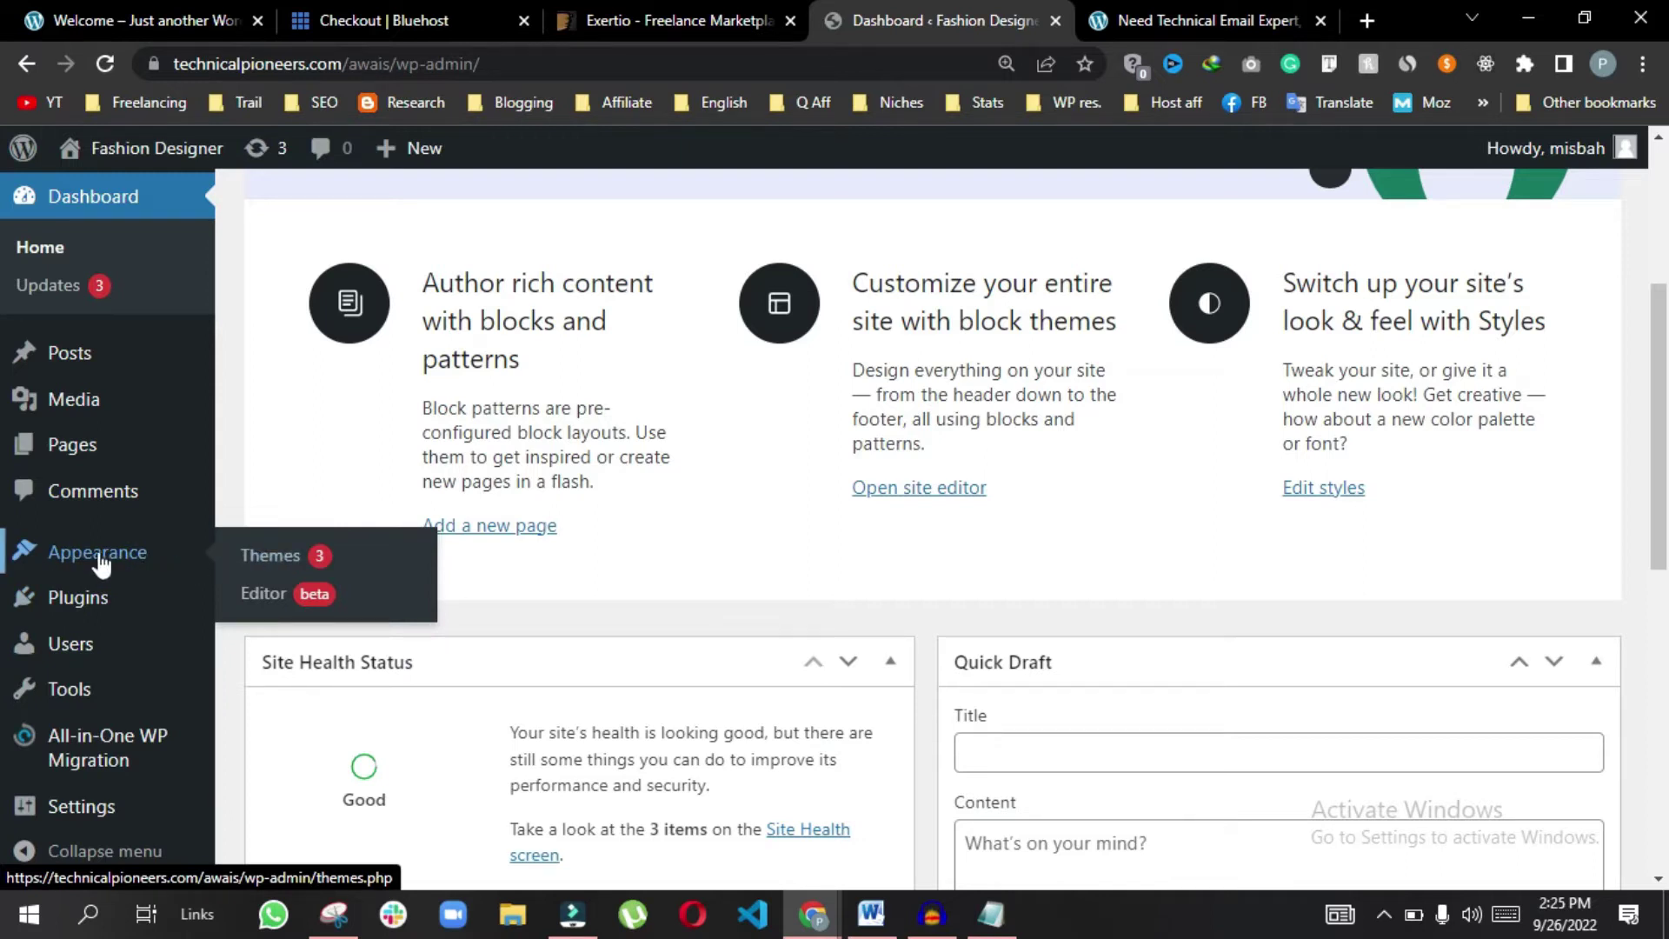
{"action": "left_click", "coordinate": [289, 555]}
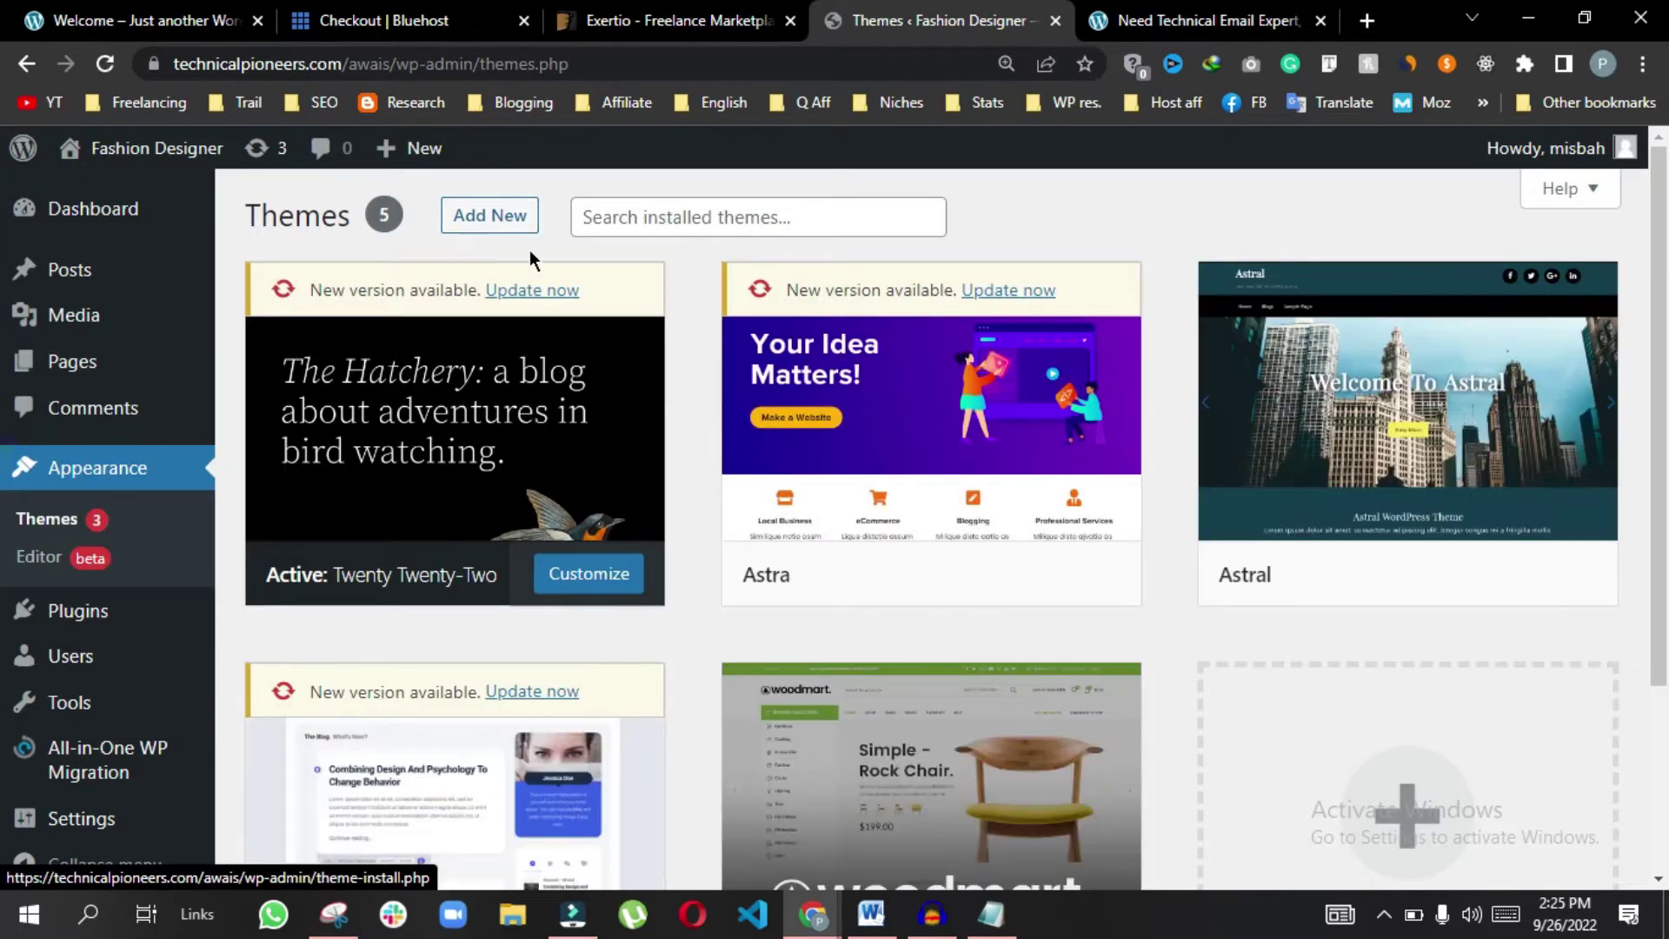
{"action": "left_click", "coordinate": [478, 222]}
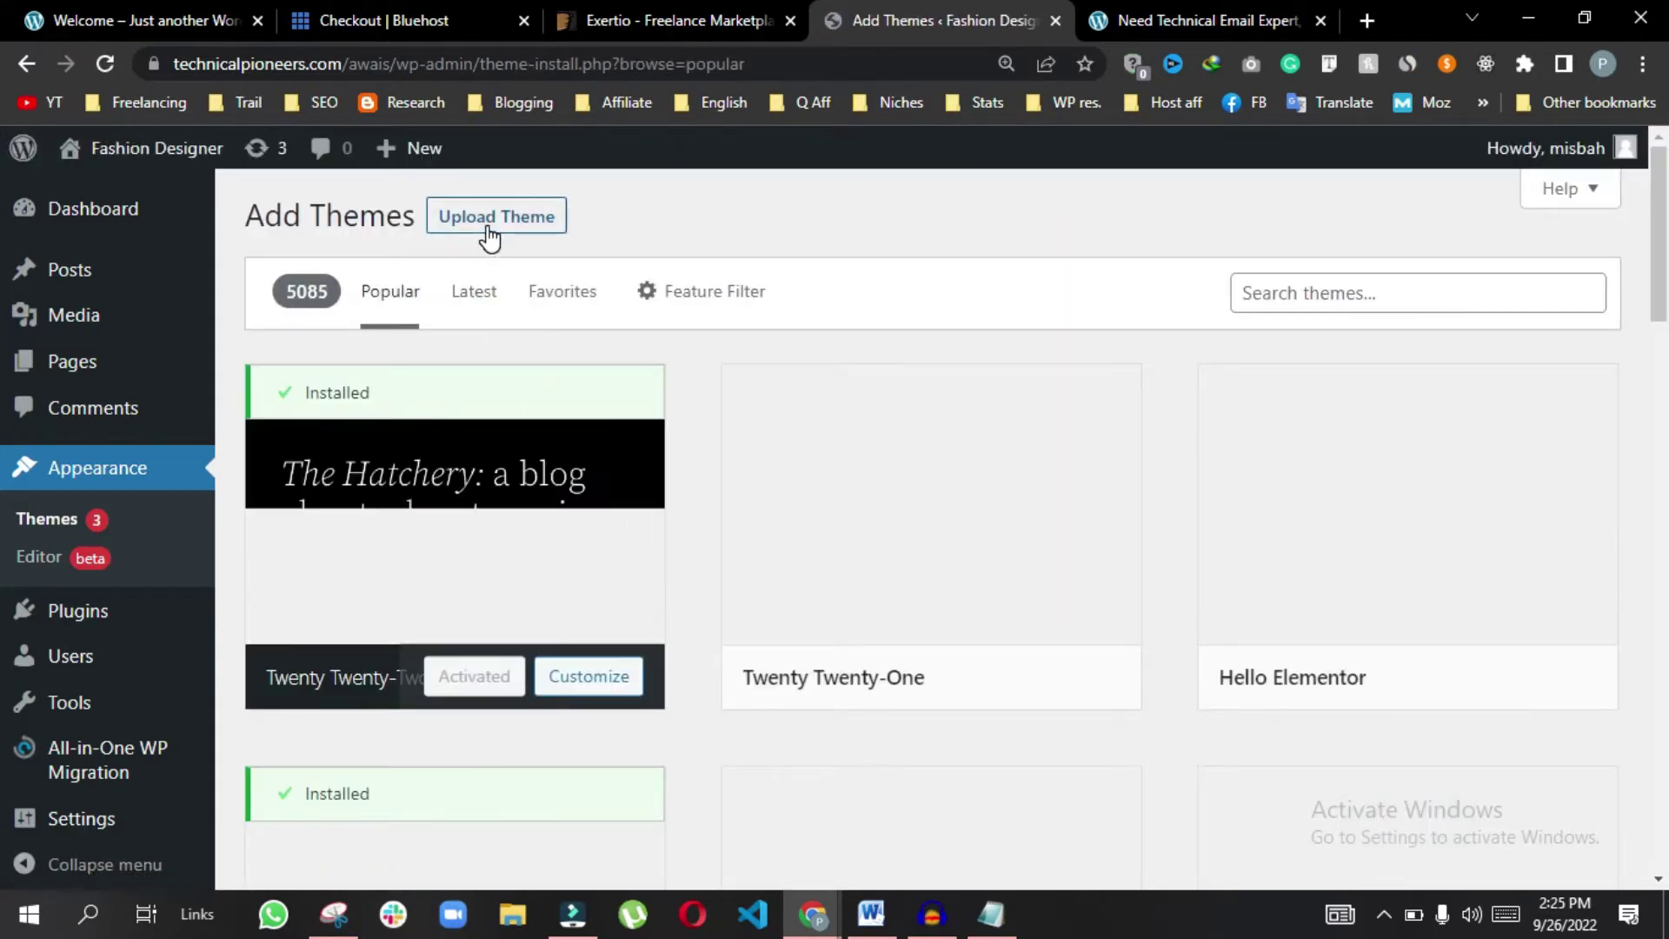
Start a theme upload and browse to the main-files folder of the themeforest Exertio package inside New folder (2) on the Desktop
{"action": "left_click", "coordinate": [488, 229]}
{"action": "left_click", "coordinate": [764, 458]}
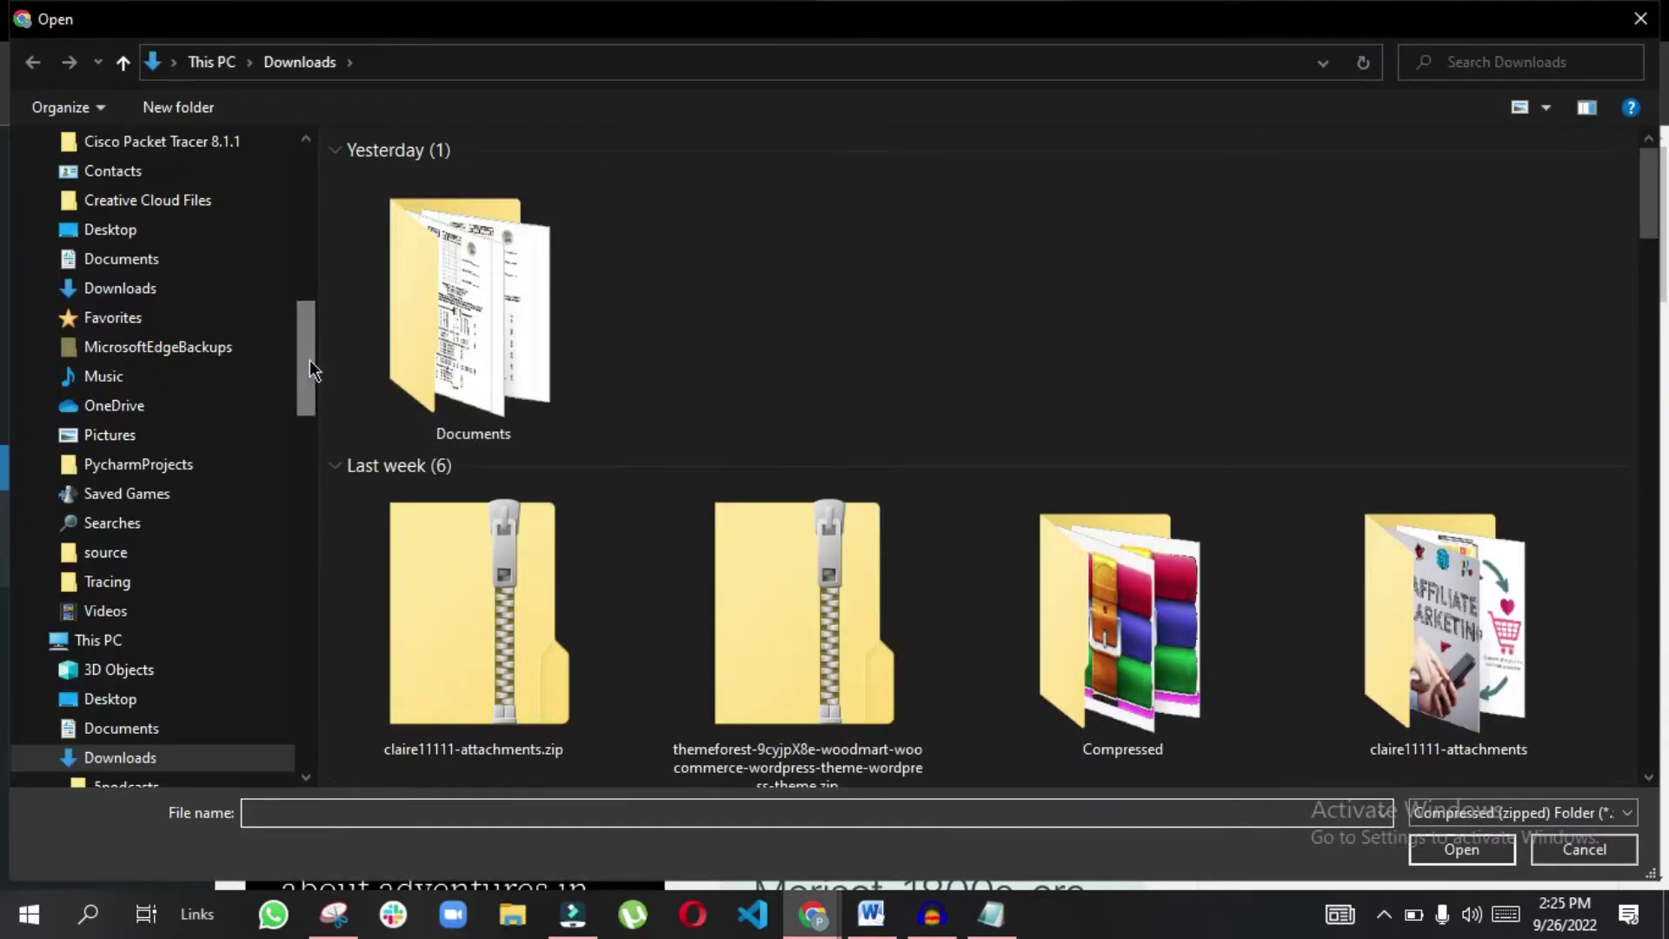
{"action": "scroll", "coordinate": [309, 360], "scroll_direction": "up", "scroll_amount": 5}
{"action": "left_click", "coordinate": [143, 181]}
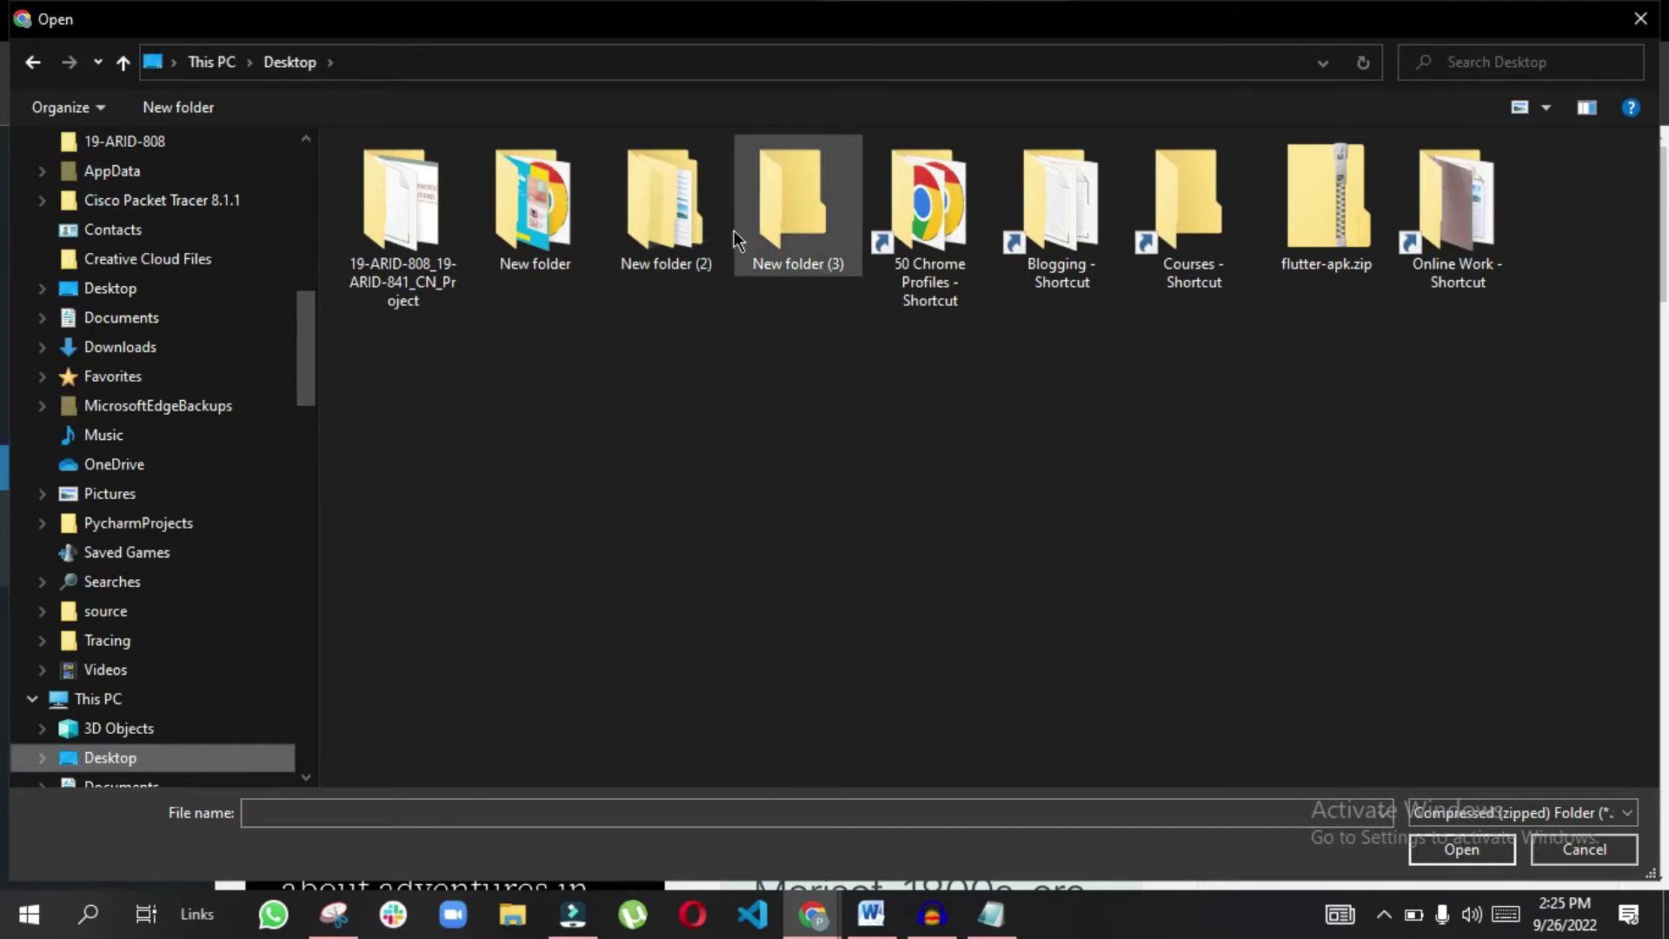
{"action": "double_click", "coordinate": [691, 224]}
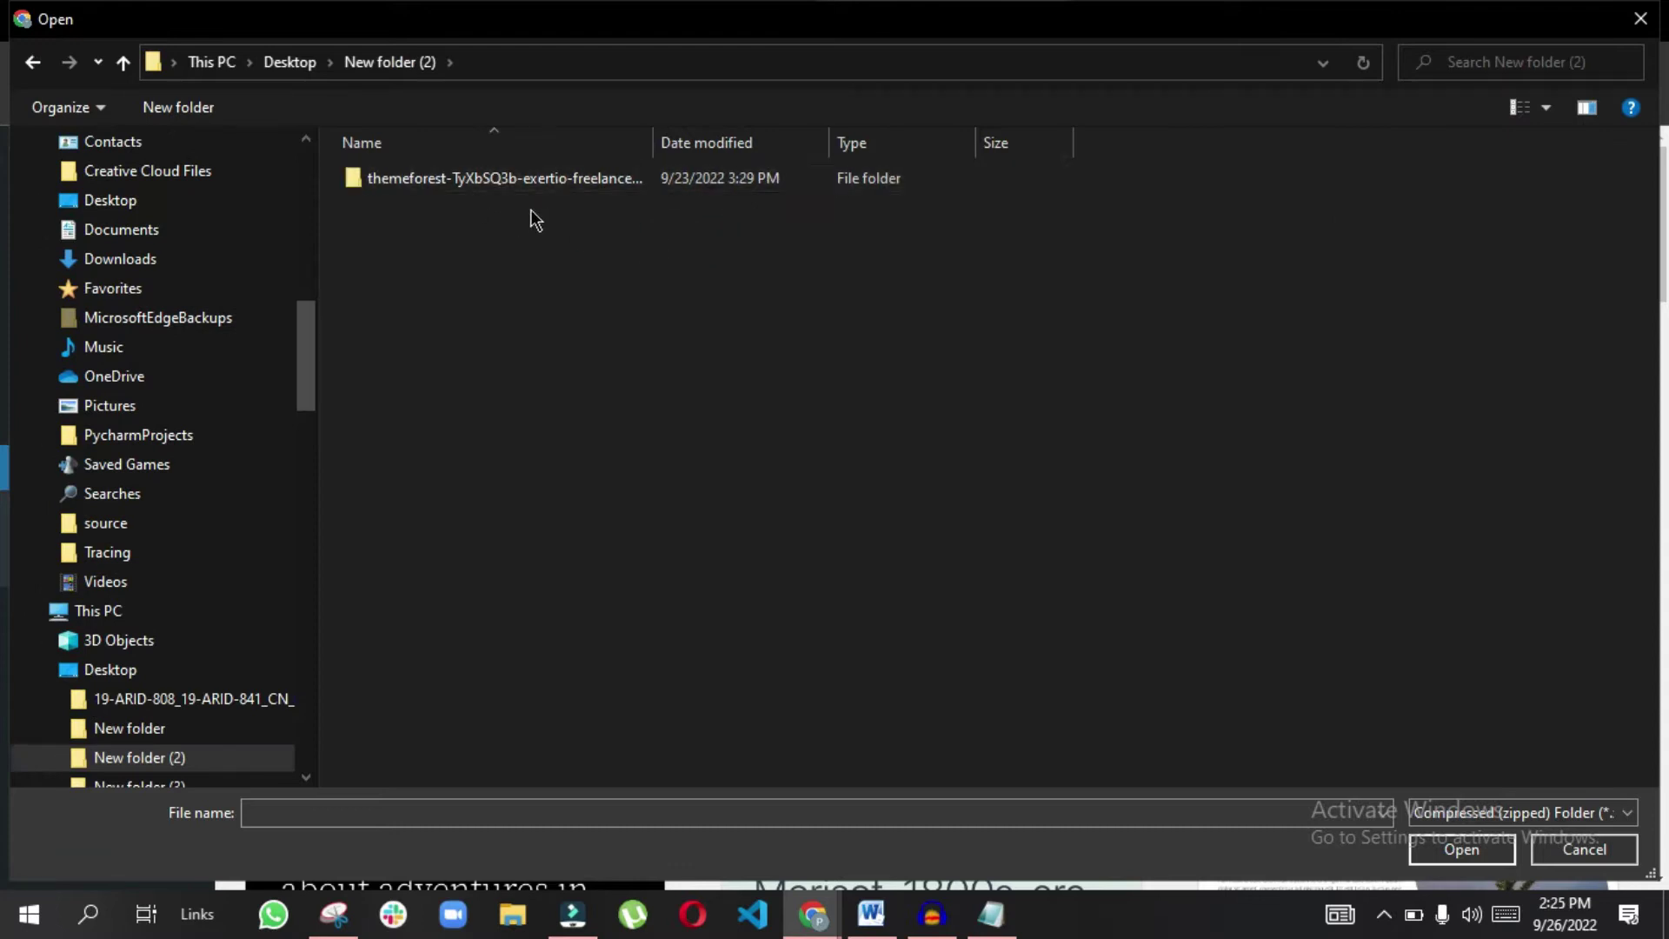
{"action": "left_click_drag", "start_coordinate": [652, 136], "coordinate": [1076, 137]}
{"action": "left_click", "coordinate": [772, 272]}
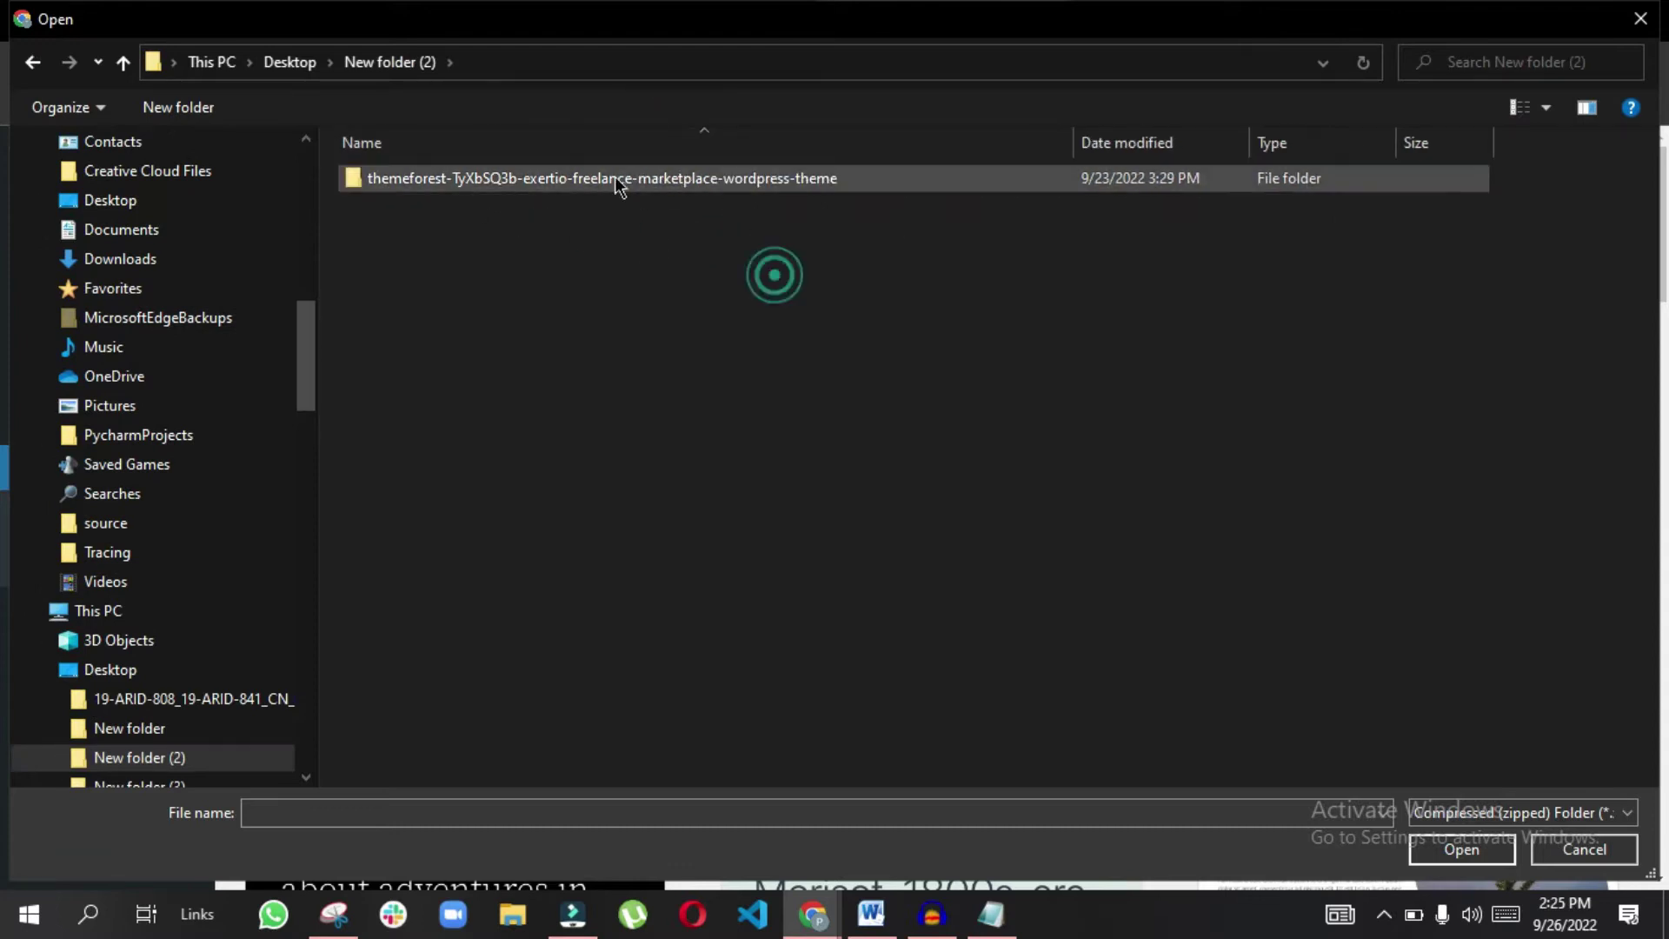
{"action": "double_click", "coordinate": [532, 175]}
{"action": "double_click", "coordinate": [416, 181]}
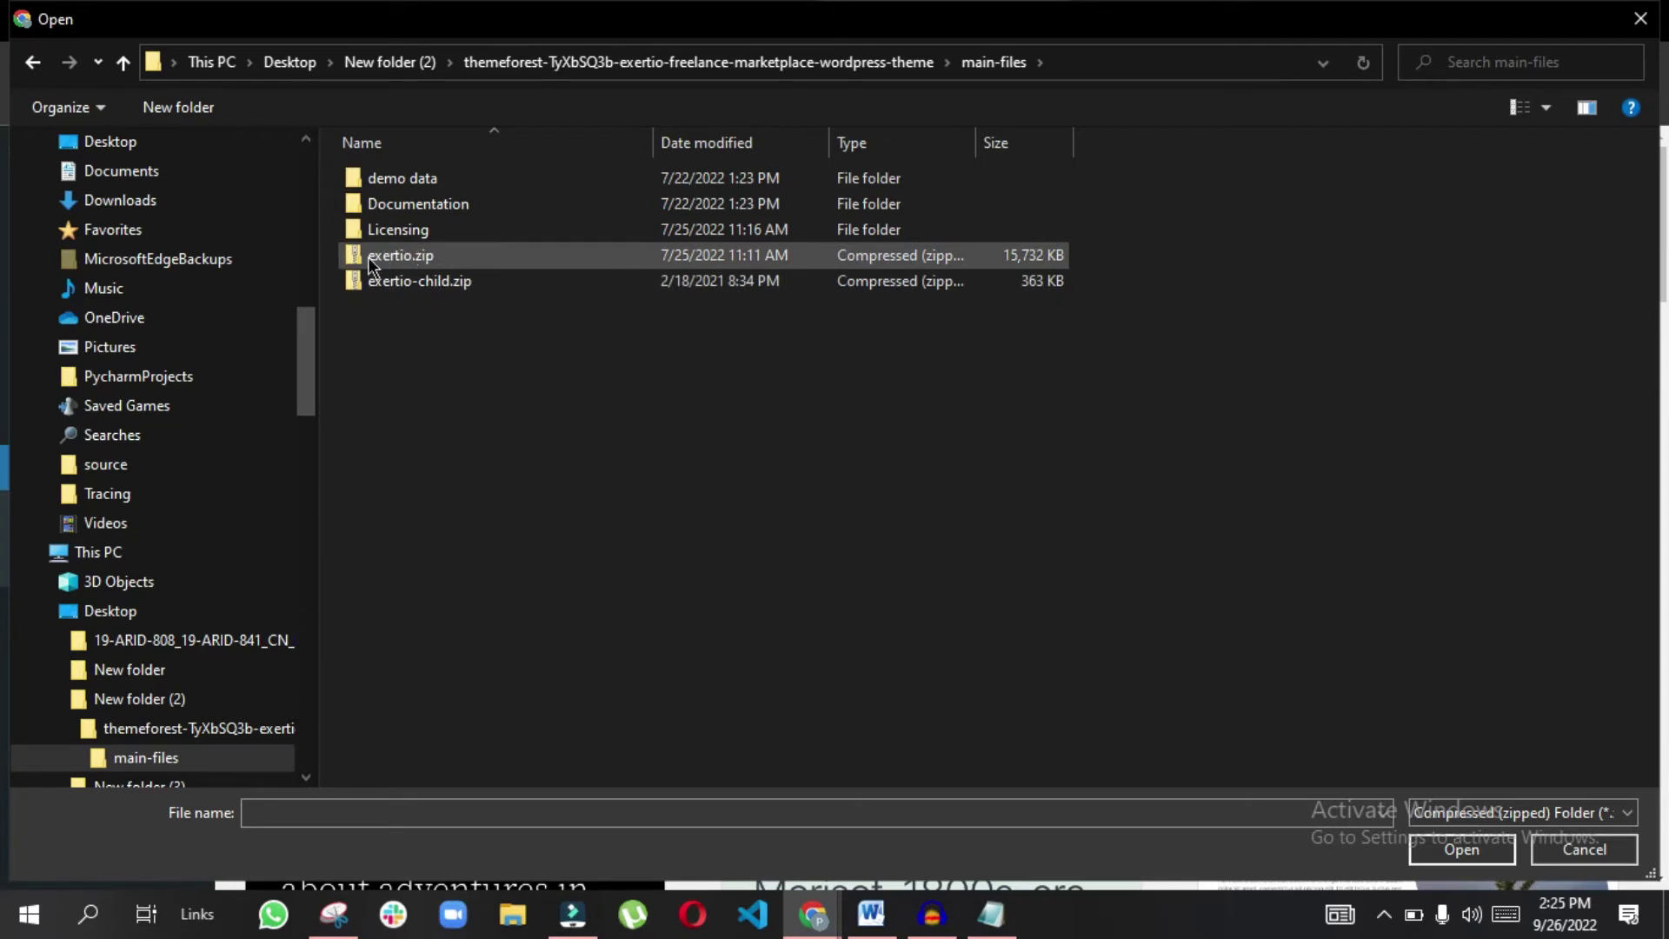
Choose exertio.zip as the theme file, install it, and activate the Exertio theme
{"action": "left_click", "coordinate": [561, 262]}
{"action": "left_click", "coordinate": [1463, 854]}
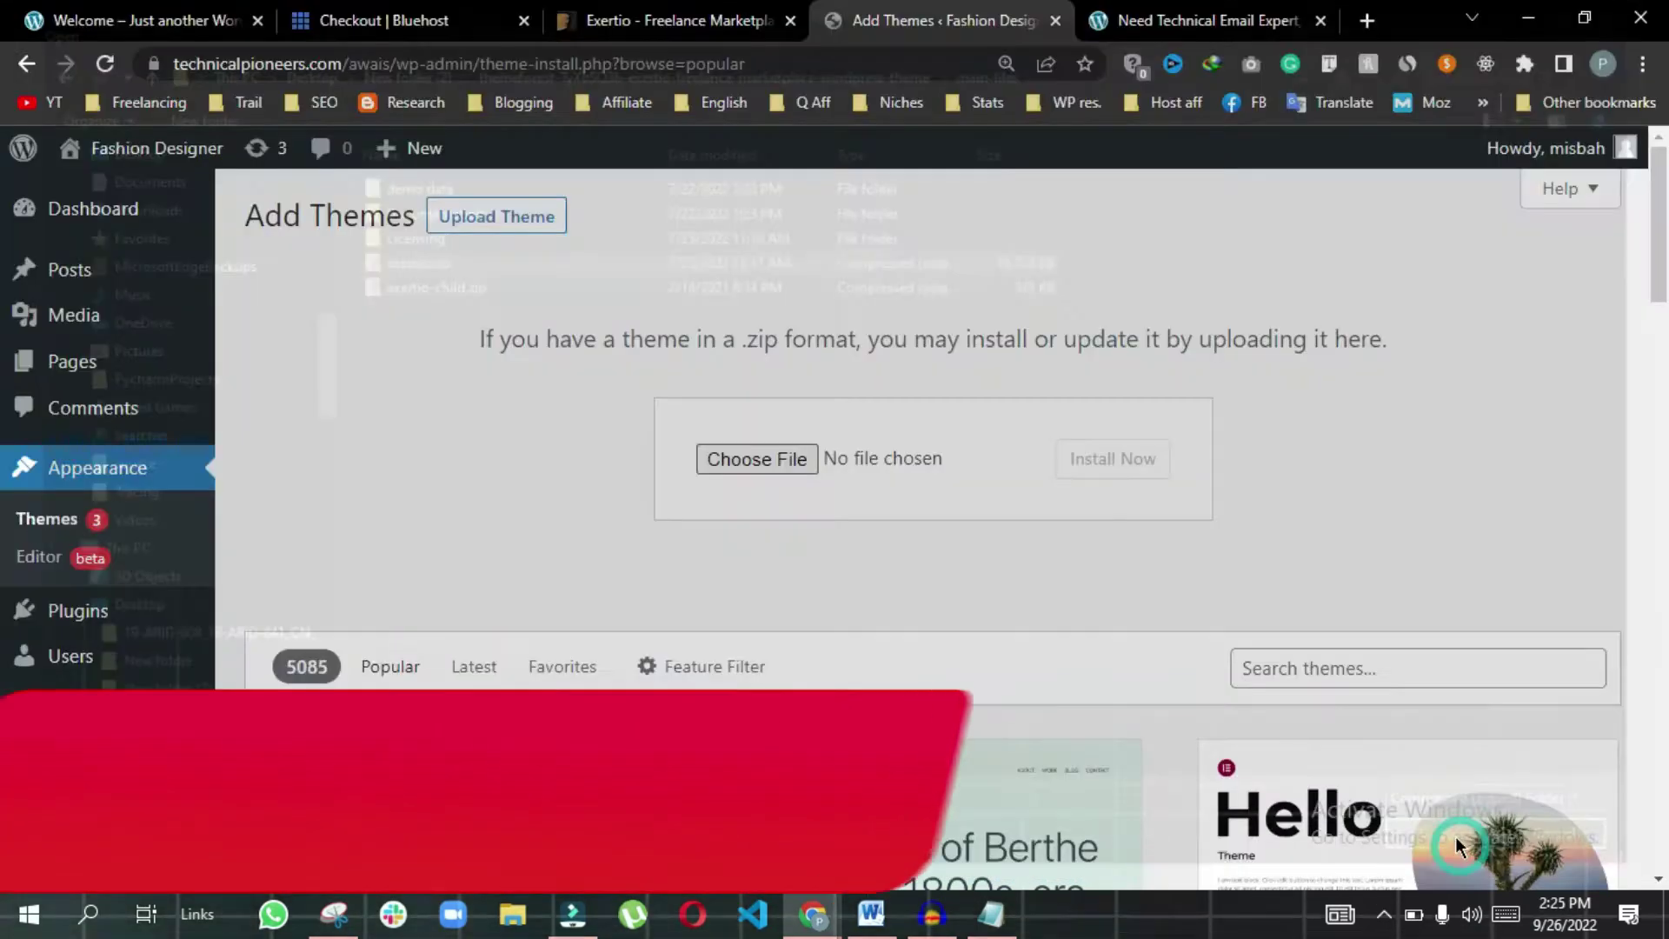
{"action": "left_click", "coordinate": [1112, 463]}
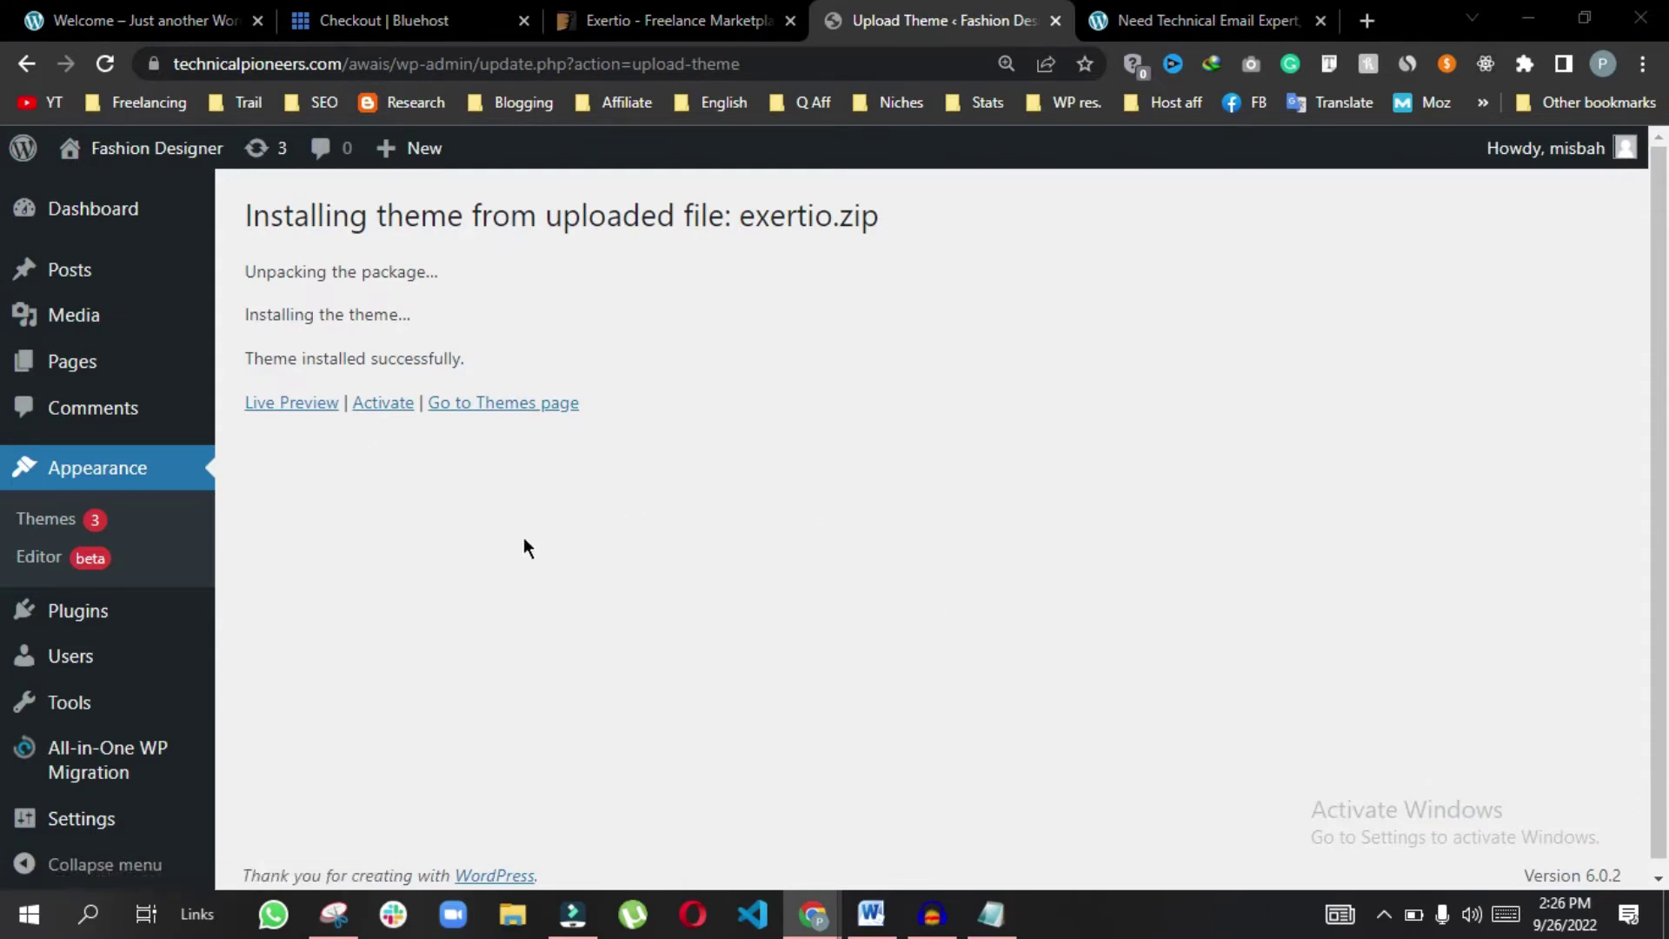
{"action": "left_click", "coordinate": [386, 404]}
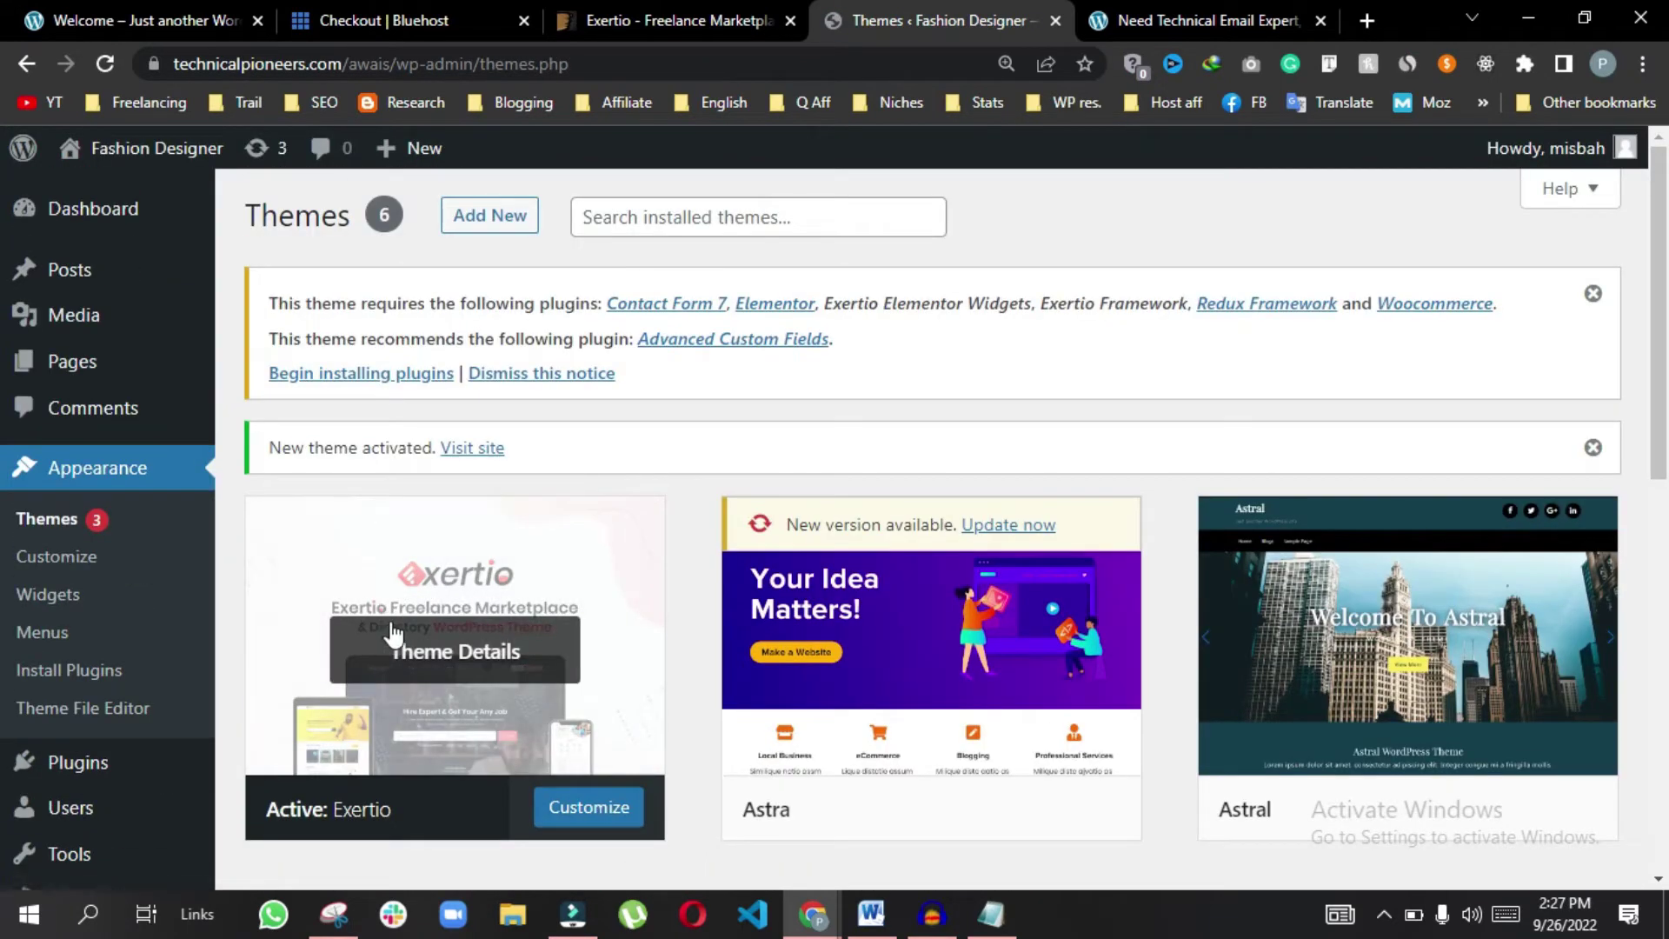
Open the Fashion Designer site in a new browser tab to view its front page with the Exertio theme
{"action": "left_click", "coordinate": [670, 23]}
{"action": "left_click", "coordinate": [887, 22]}
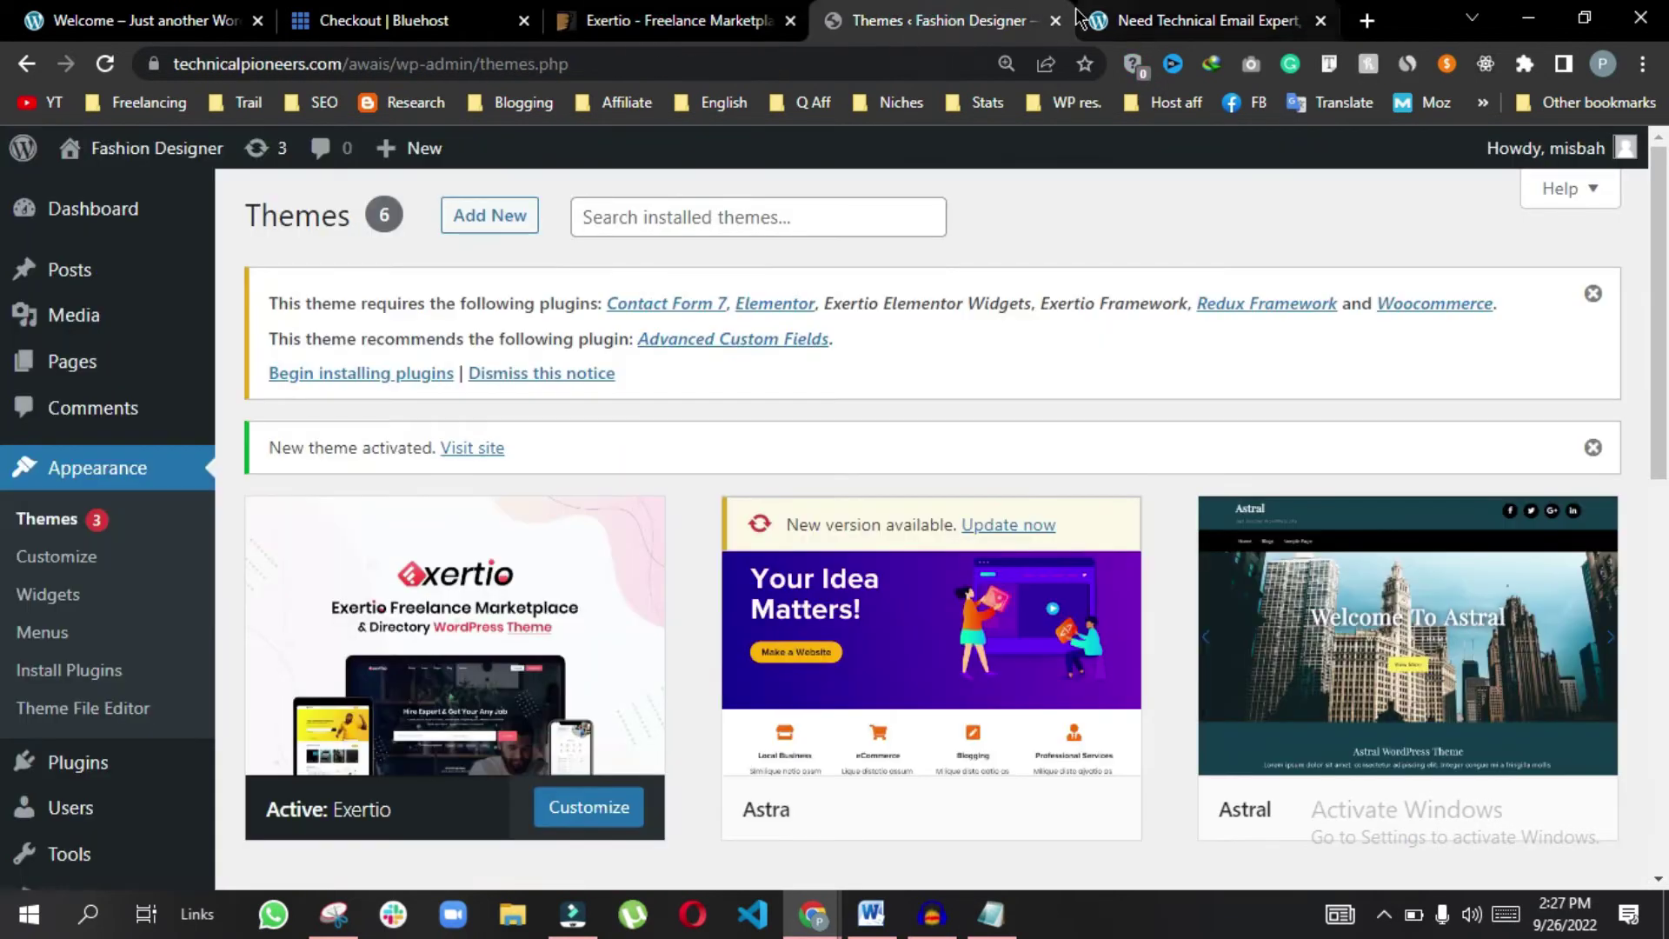
{"action": "mouse_move", "coordinate": [148, 163]}
{"action": "right_click", "coordinate": [126, 193]}
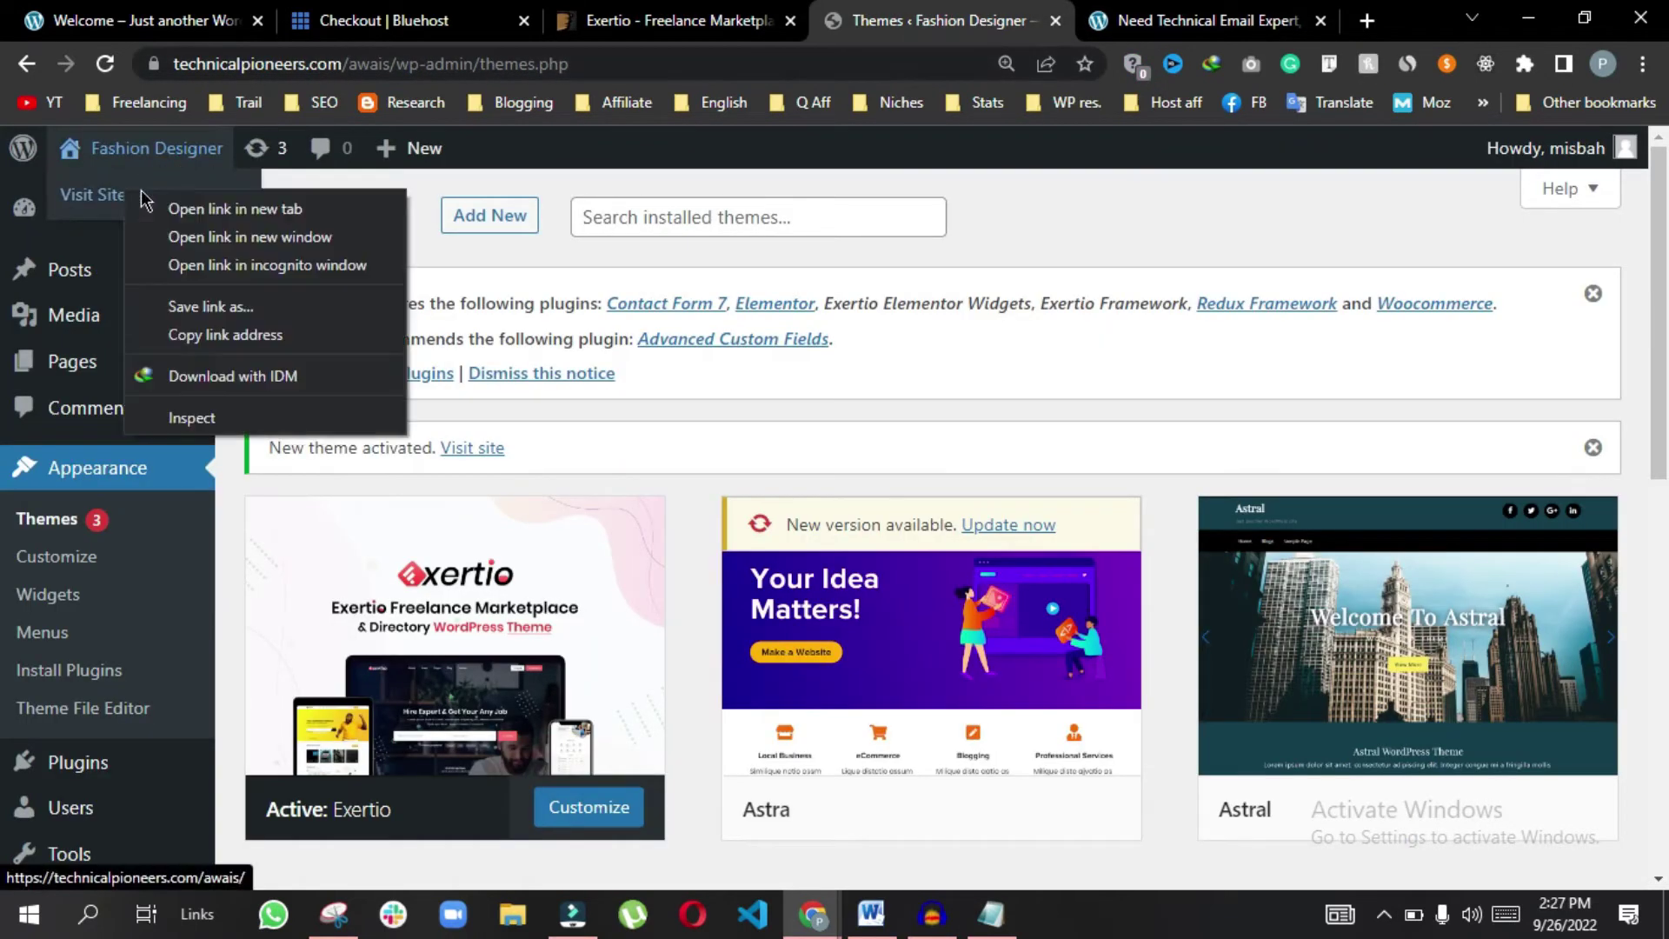
{"action": "left_click", "coordinate": [209, 209]}
{"action": "left_click", "coordinate": [977, 21]}
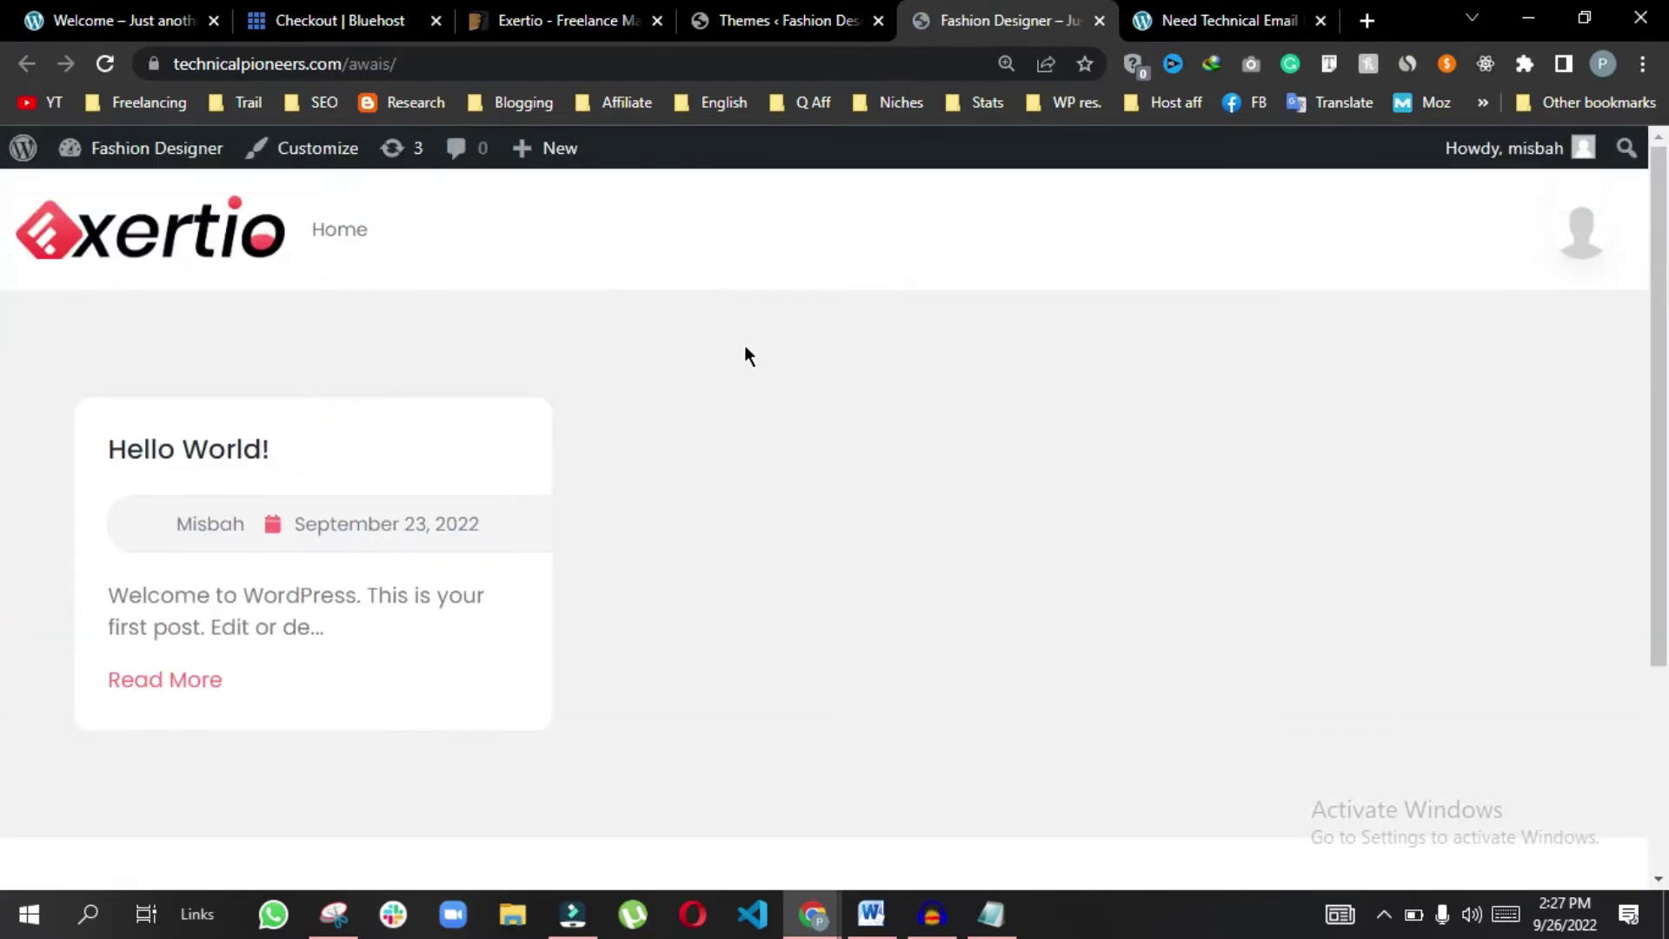
Return to the dashboard's installed plugins and bulk deactivate All-in-One WP Migration and WP Reset
{"action": "left_click", "coordinate": [782, 20]}
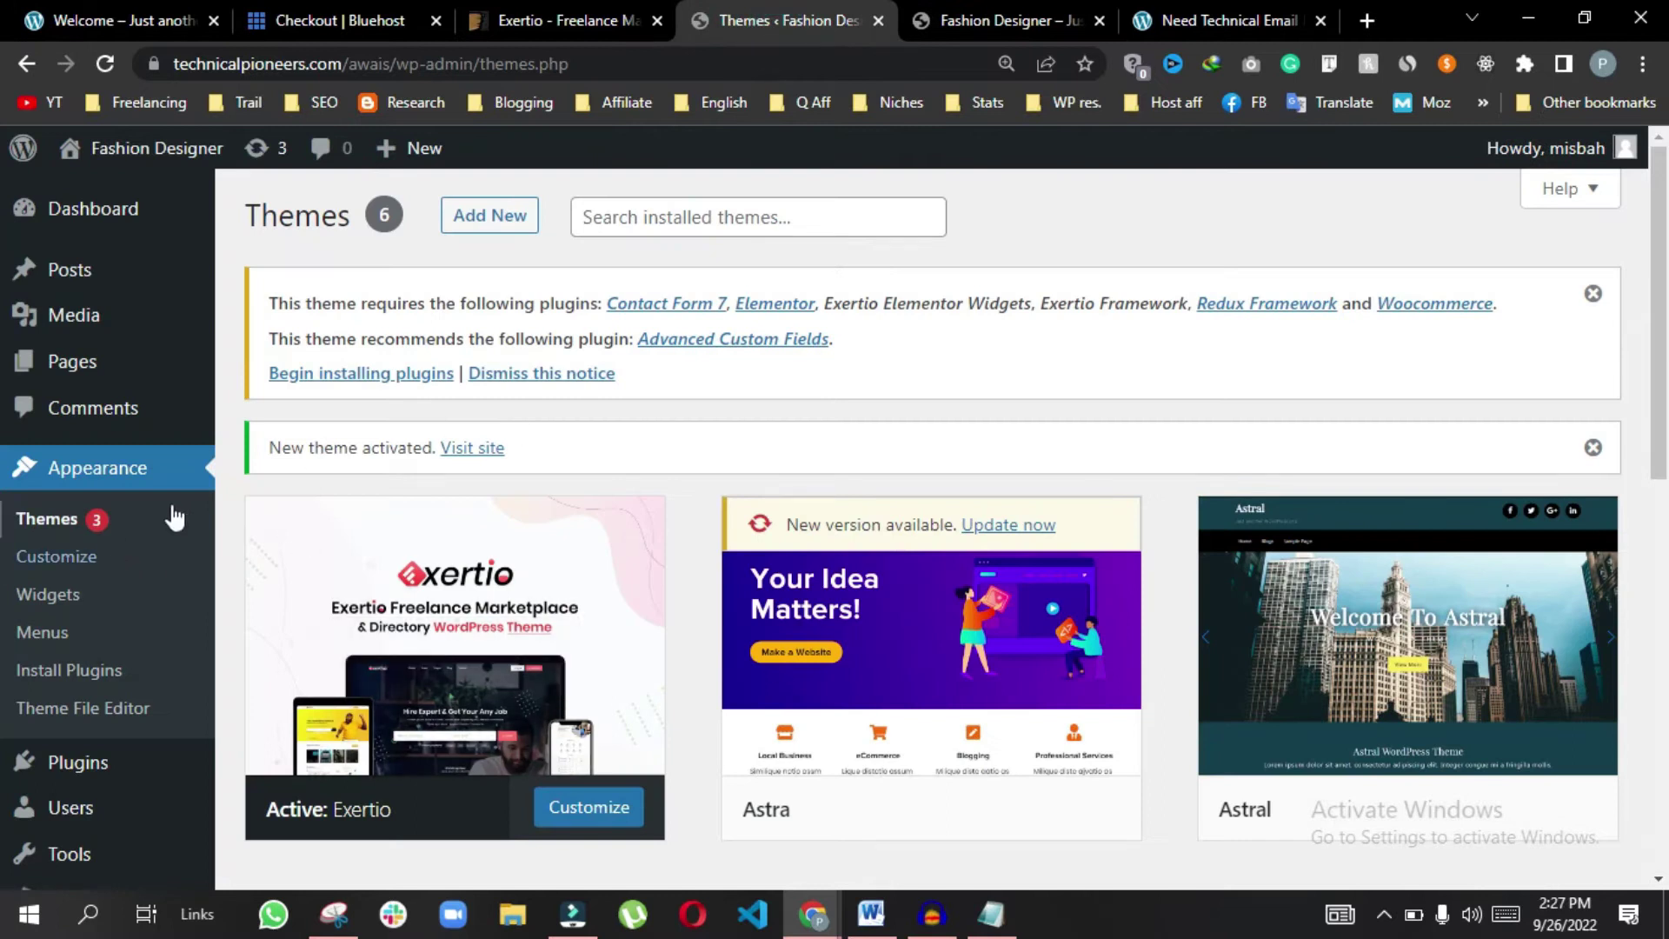
{"action": "scroll", "coordinate": [141, 489], "scroll_direction": "down", "scroll_amount": 4}
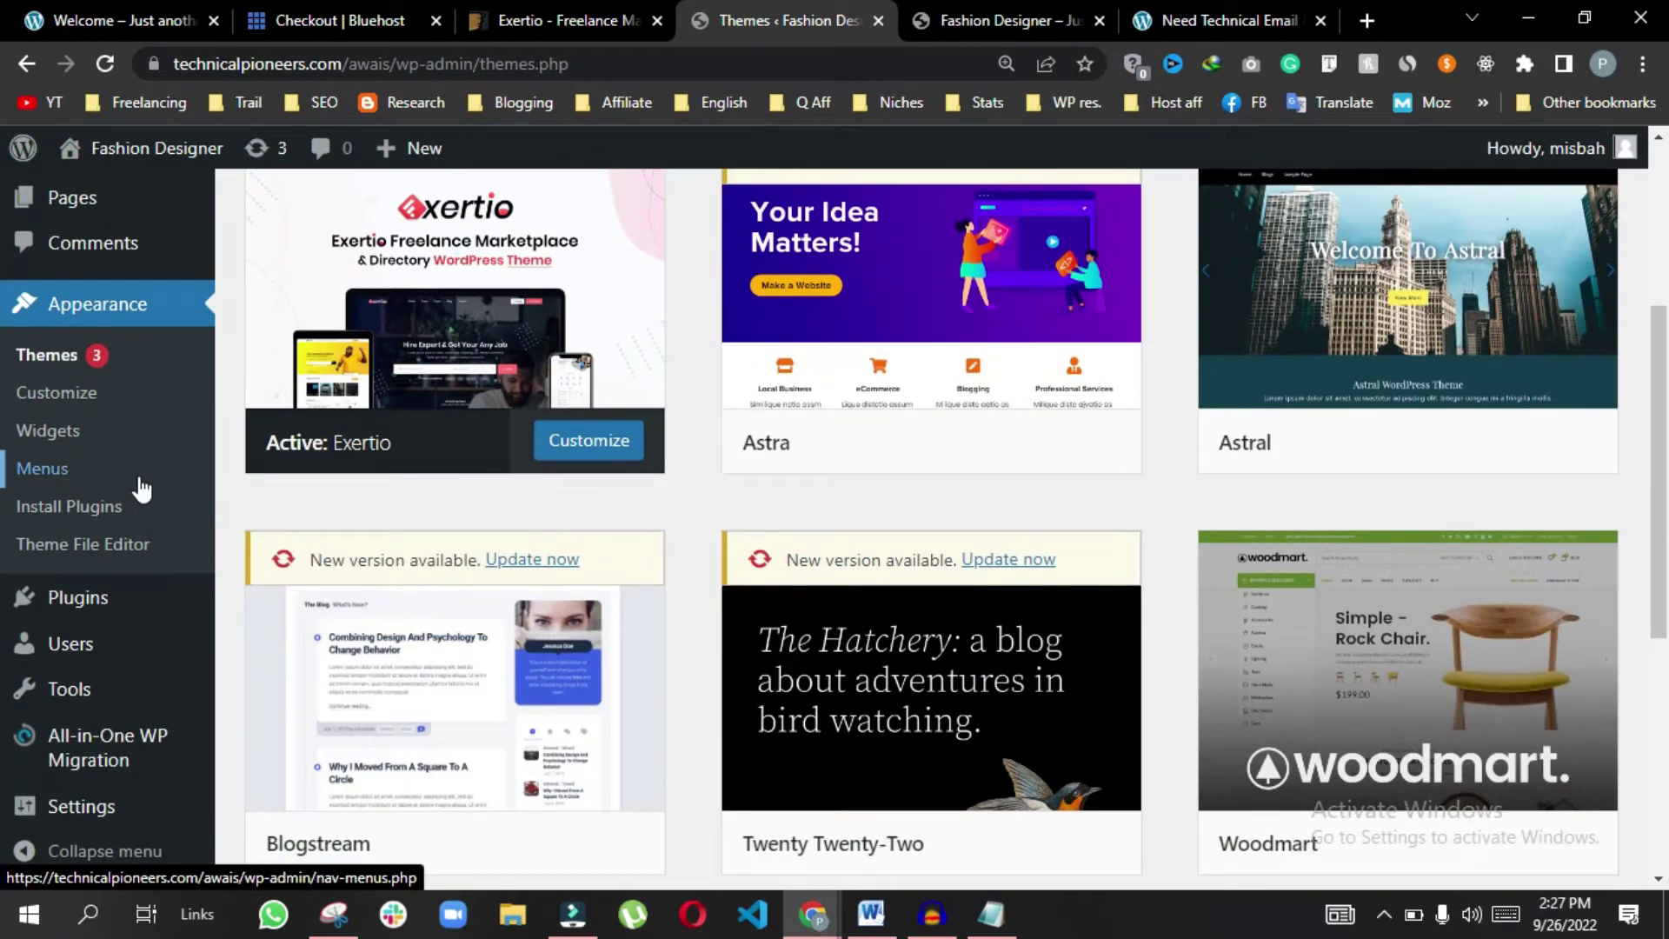
{"action": "left_click", "coordinate": [74, 597]}
{"action": "scroll", "coordinate": [397, 530], "scroll_direction": "down", "scroll_amount": 2}
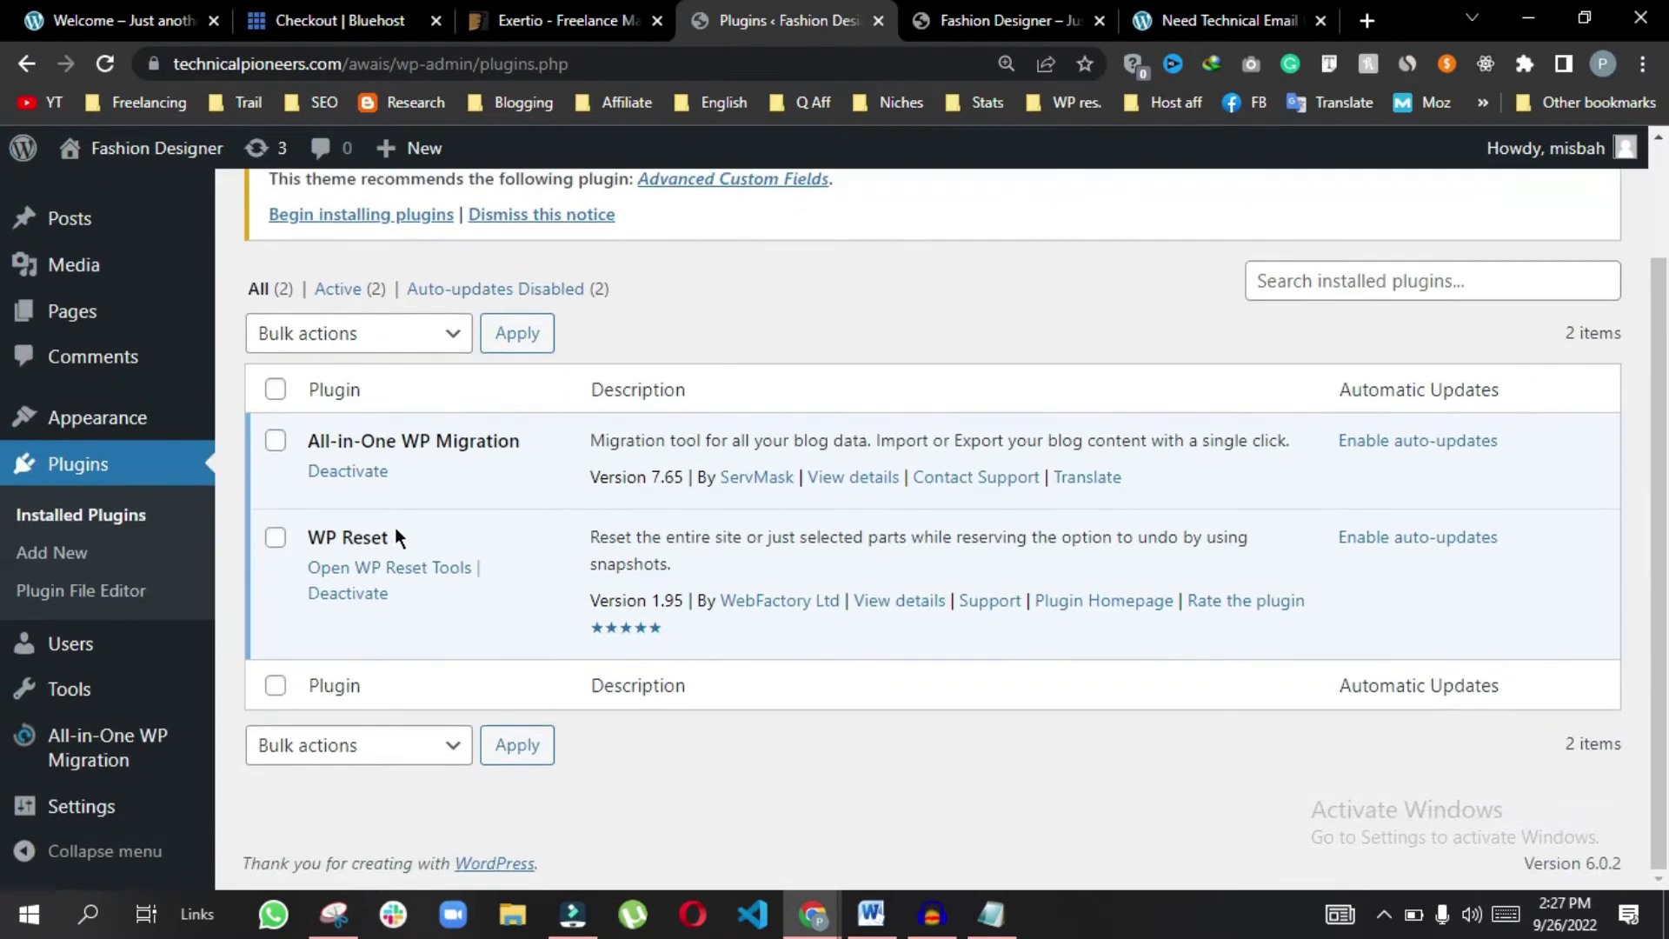
{"action": "scroll", "coordinate": [348, 543], "scroll_direction": "up", "scroll_amount": 2}
{"action": "left_click", "coordinate": [275, 511]}
{"action": "left_click", "coordinate": [343, 458]}
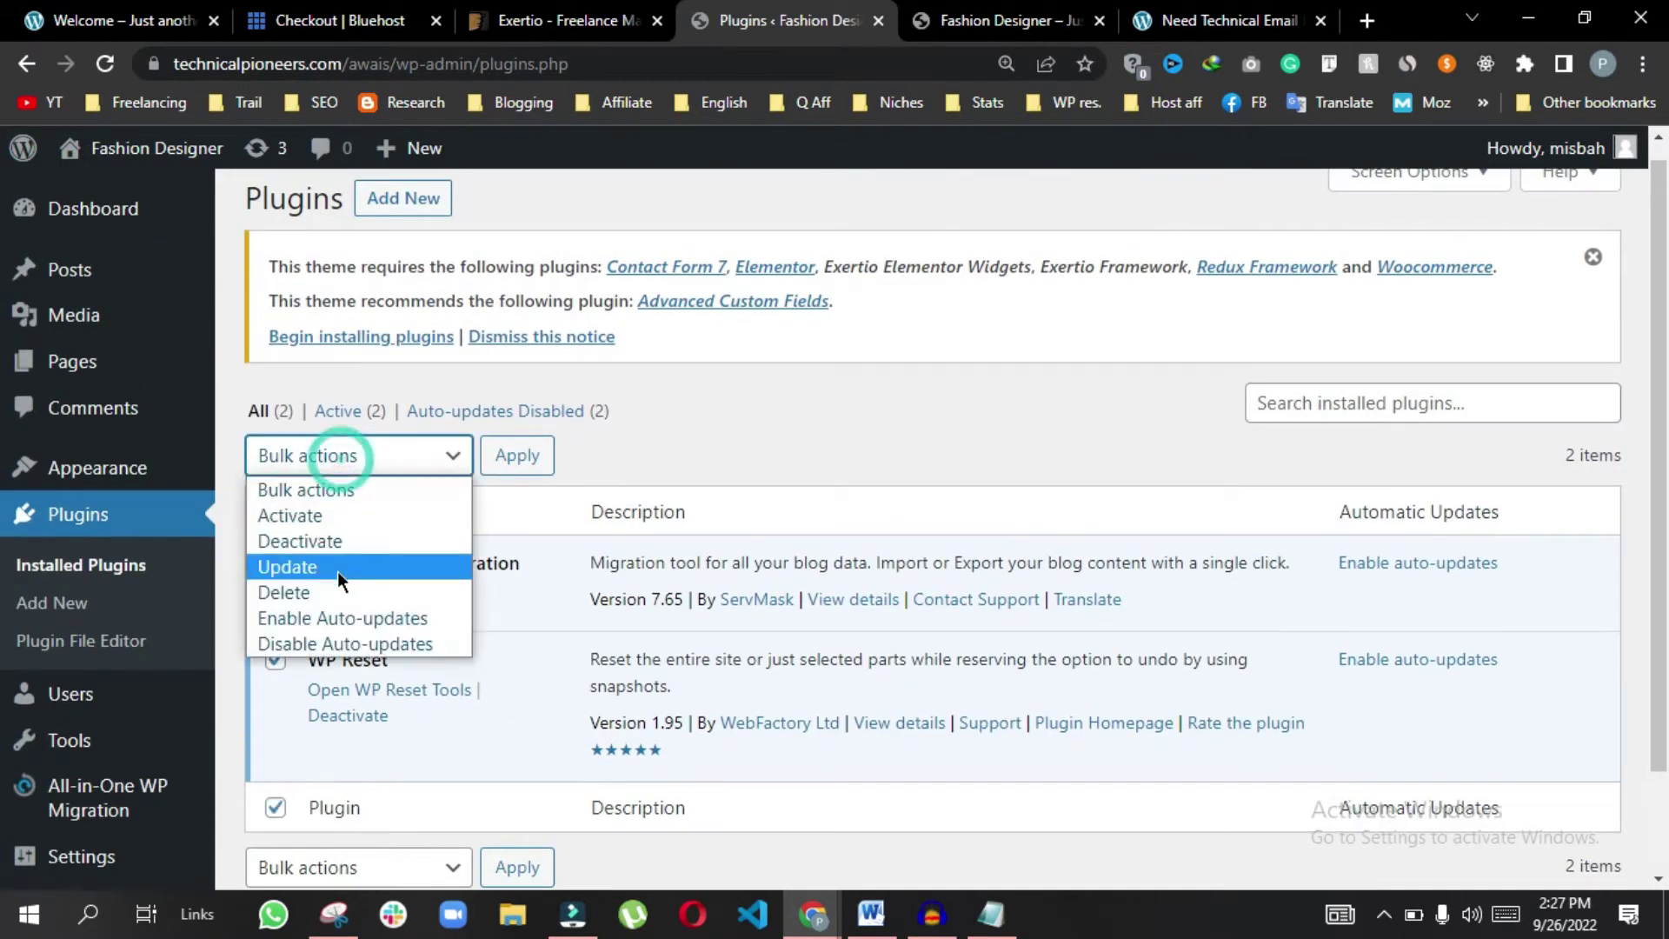
{"action": "left_click", "coordinate": [331, 540]}
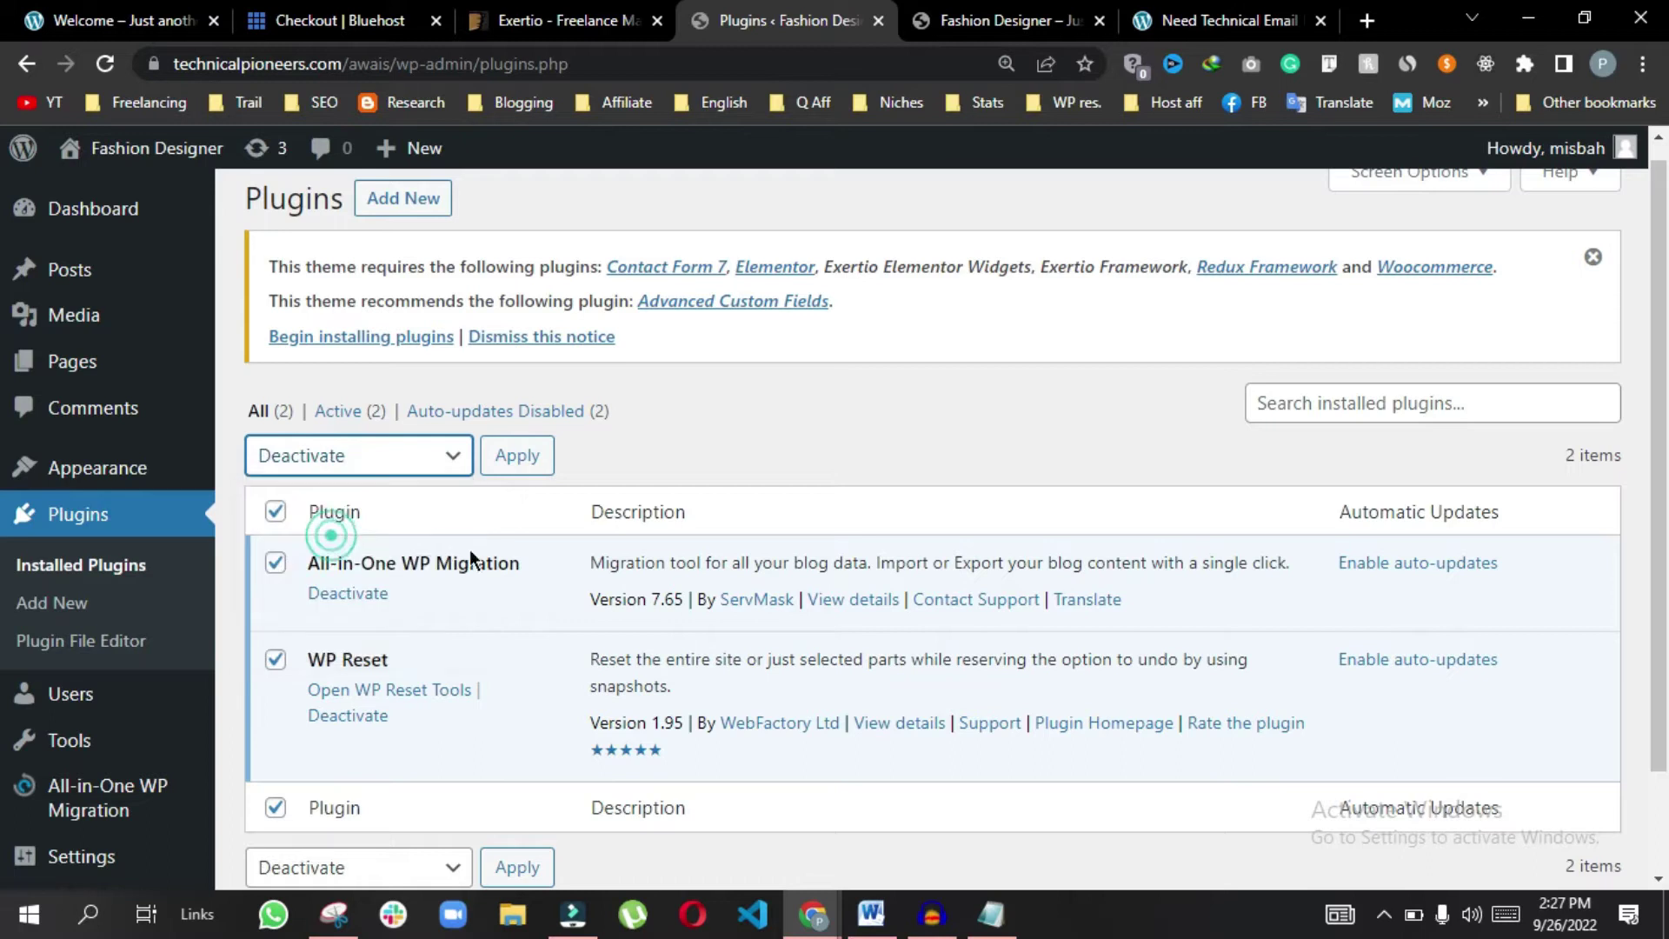
{"action": "left_click", "coordinate": [532, 465]}
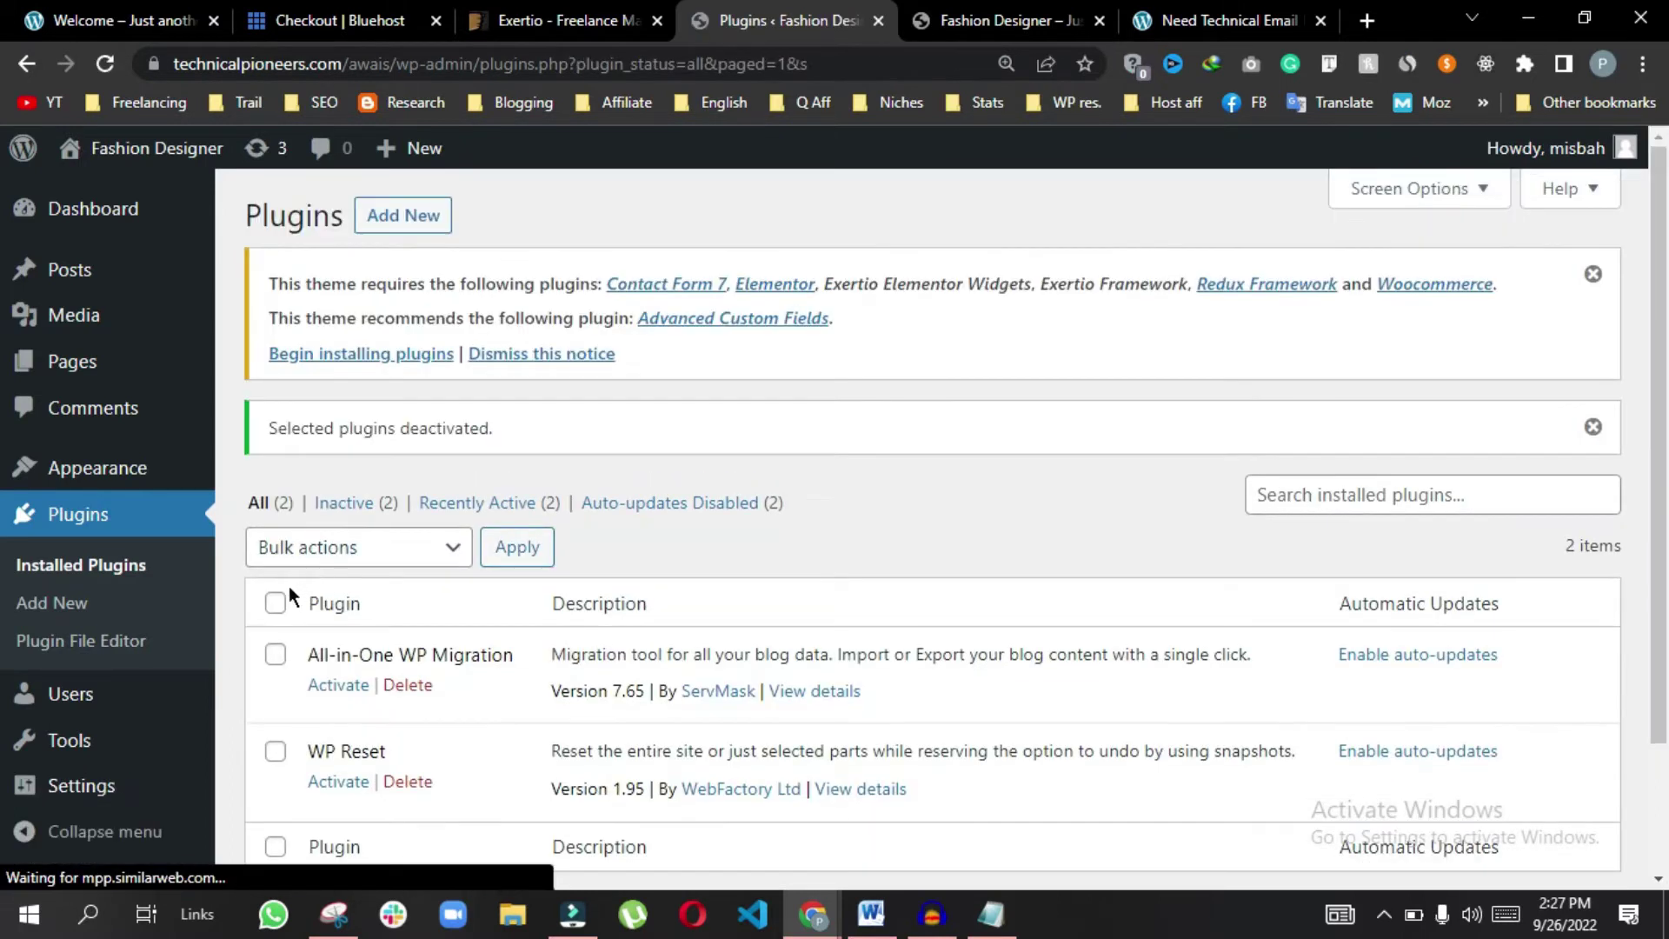
Bulk delete the deactivated All-in-One WP Migration and WP Reset plugins along with their data
{"action": "left_click", "coordinate": [265, 595]}
{"action": "left_click", "coordinate": [321, 549]}
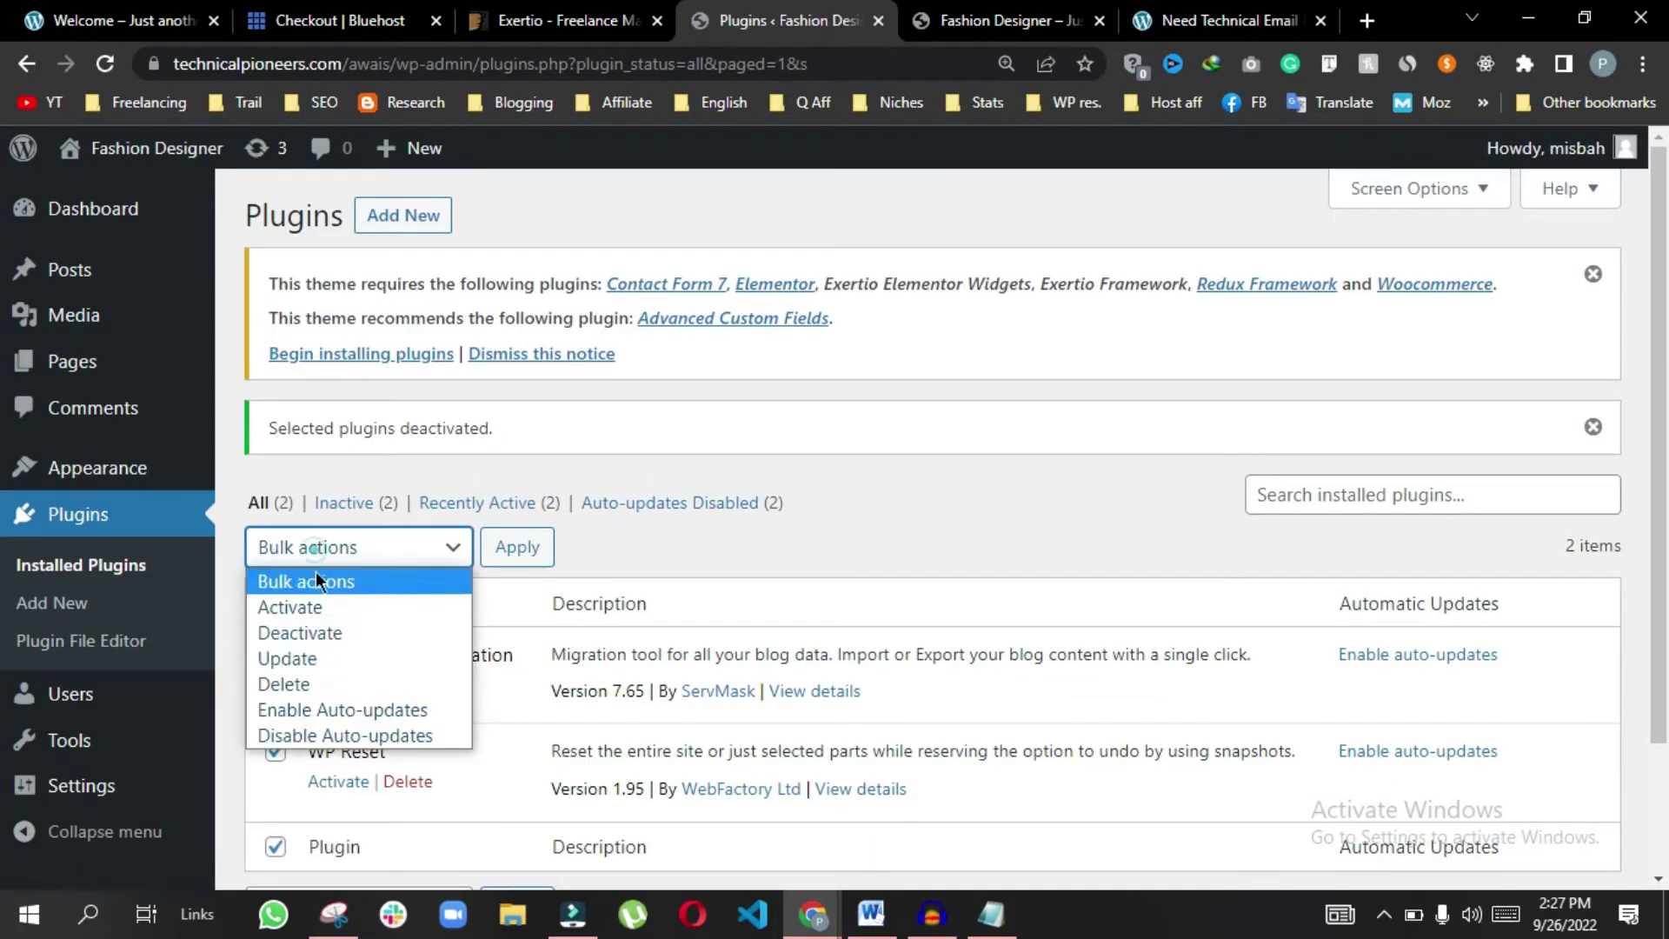
{"action": "left_click", "coordinate": [328, 680]}
{"action": "left_click", "coordinate": [522, 547]}
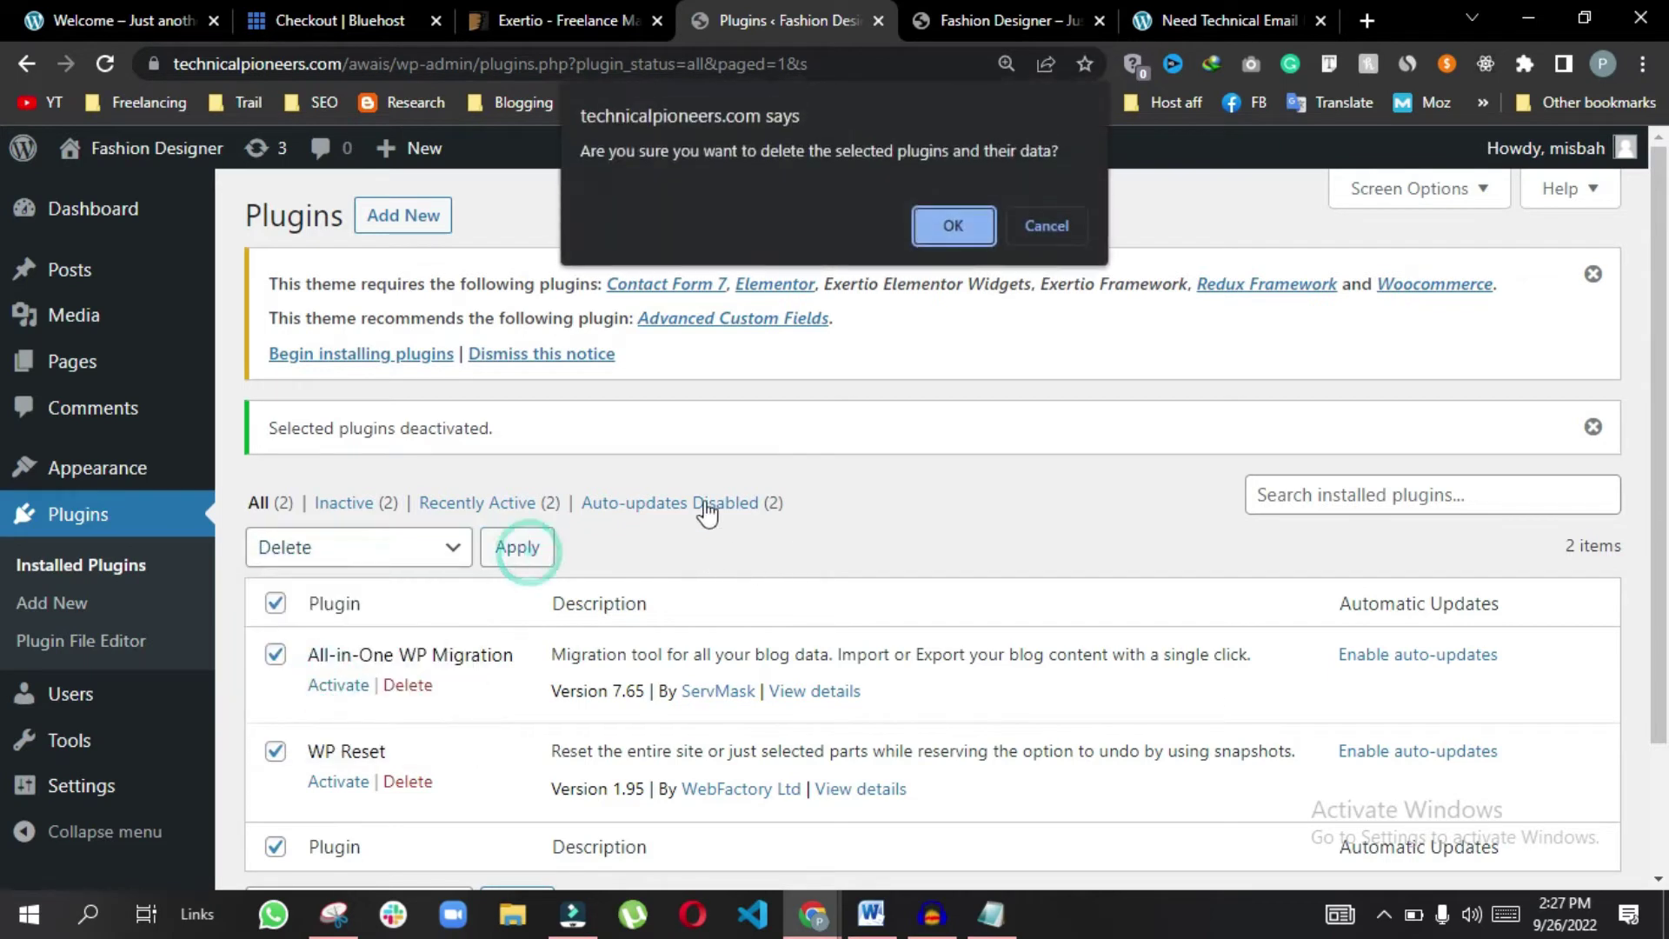
{"action": "left_click", "coordinate": [949, 221]}
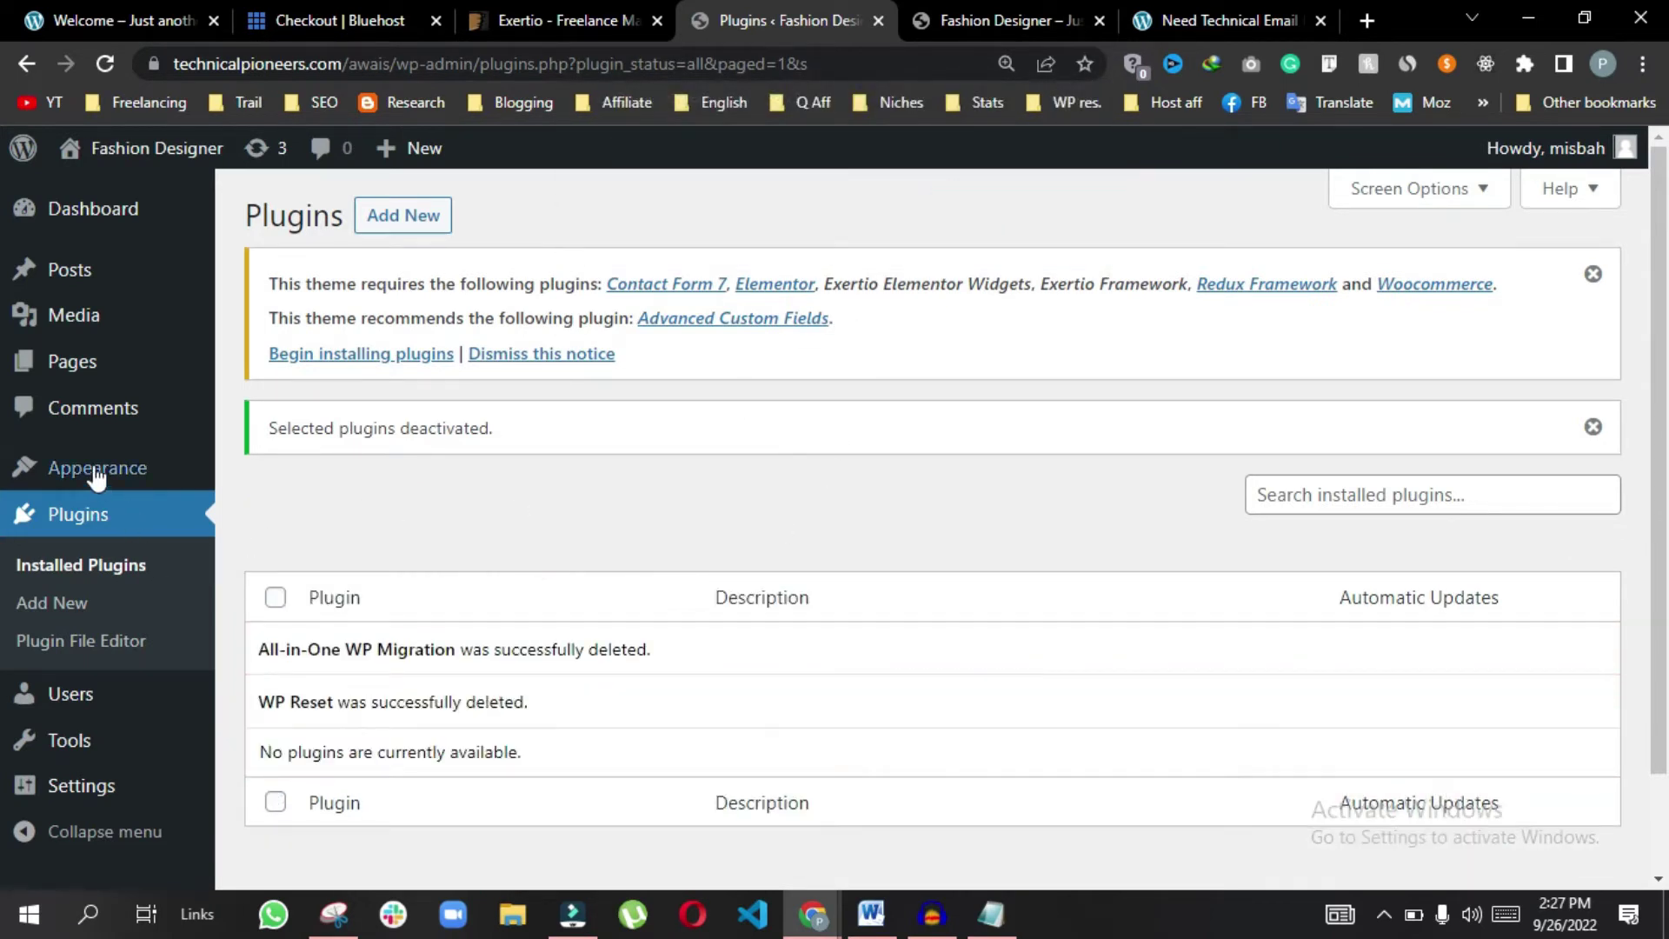
Open the theme's required plugins list and bulk install all seven plugins
{"action": "mouse_move", "coordinate": [96, 474]}
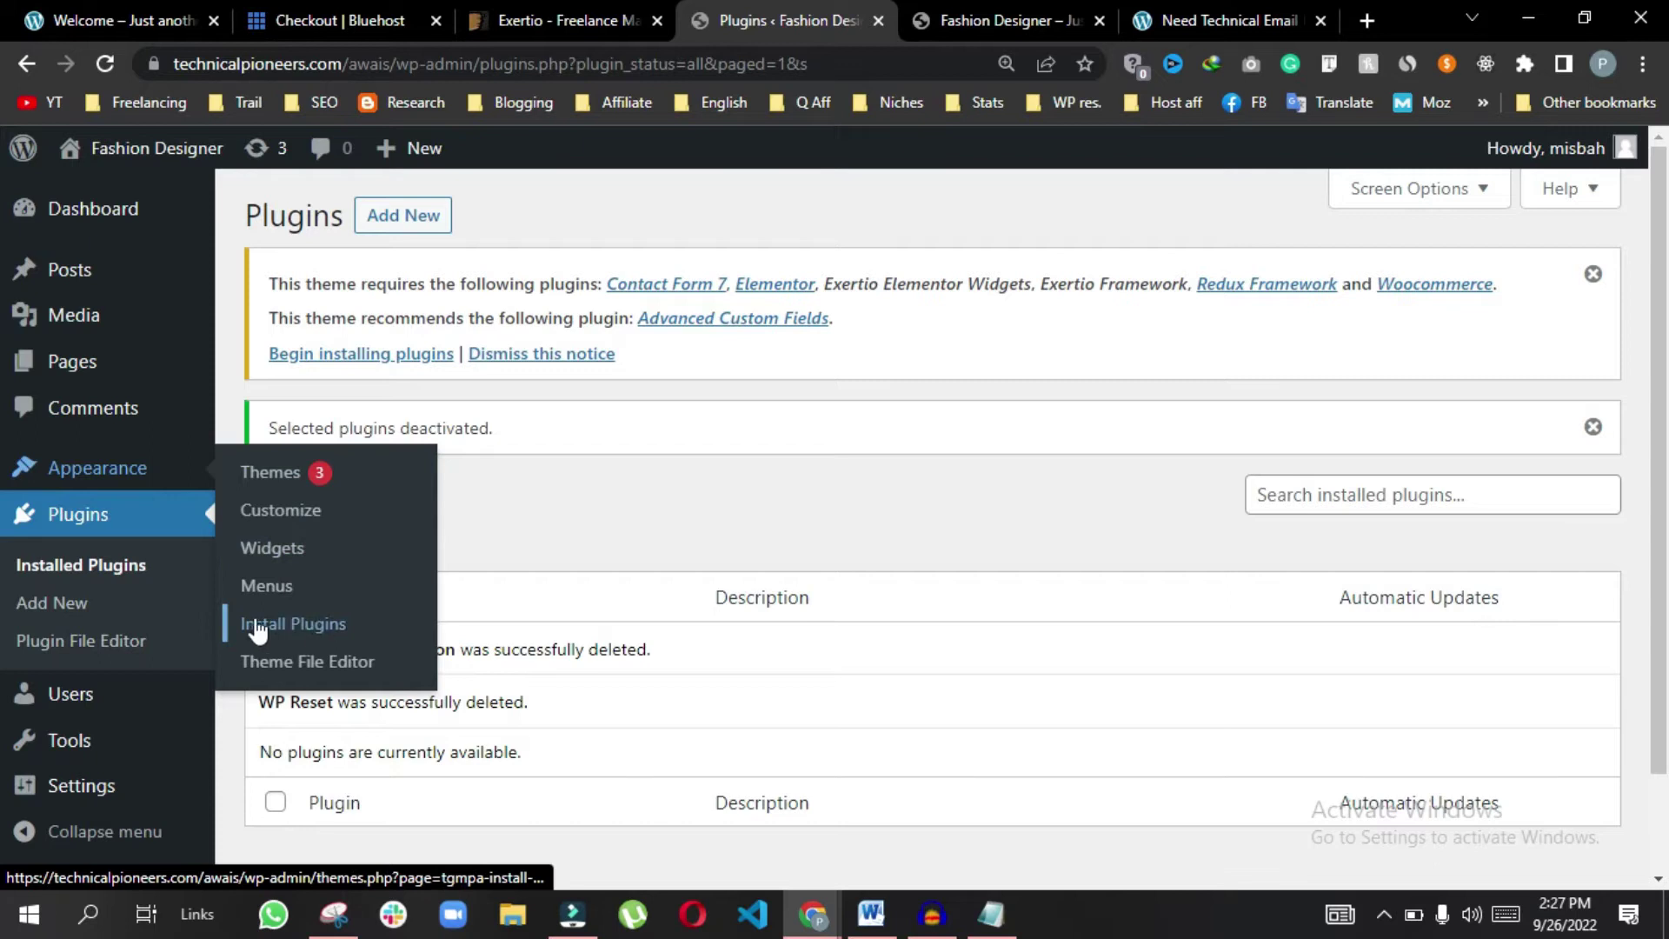
{"action": "left_click", "coordinate": [292, 624]}
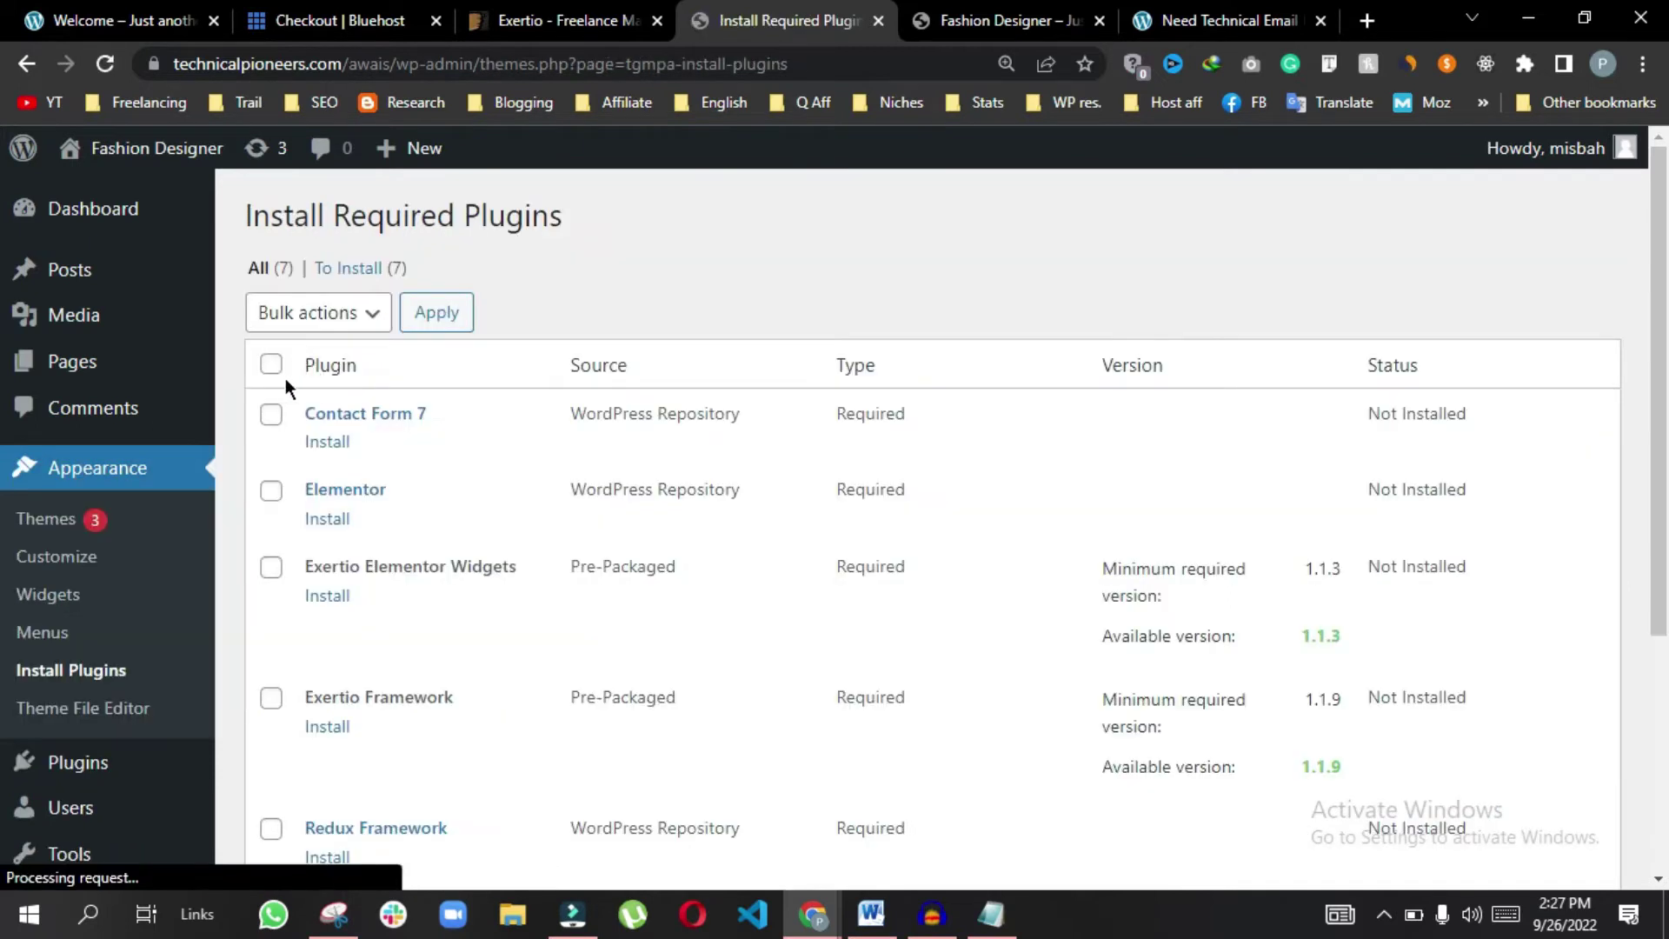
{"action": "left_click", "coordinate": [271, 366]}
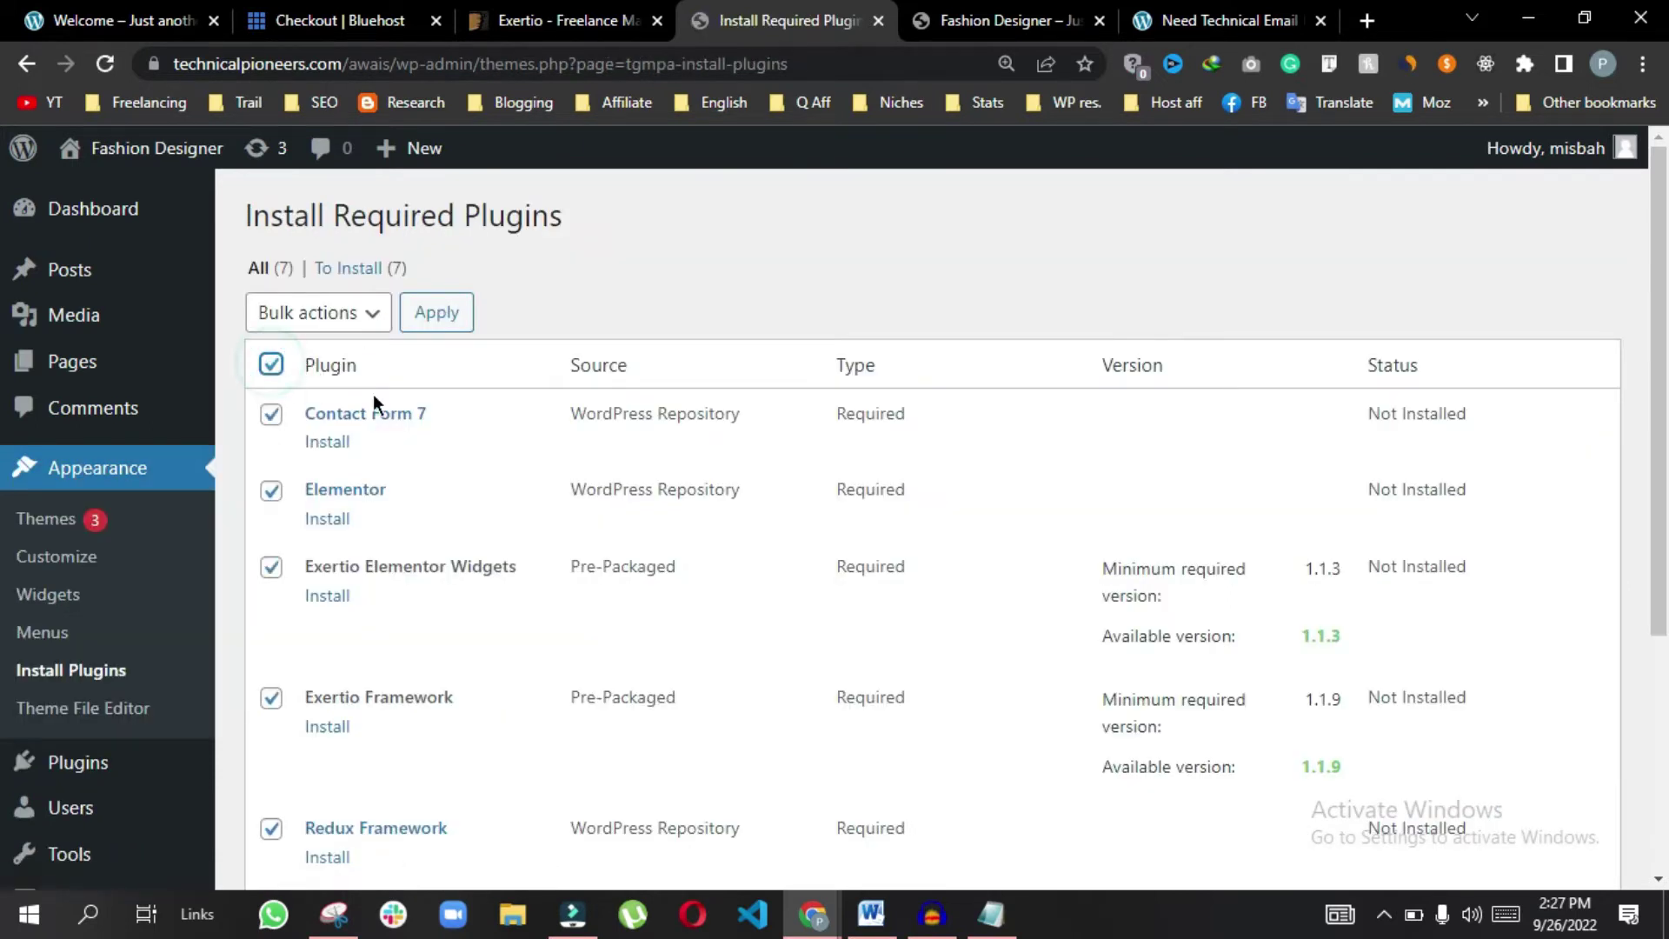
{"action": "left_click", "coordinate": [328, 320]}
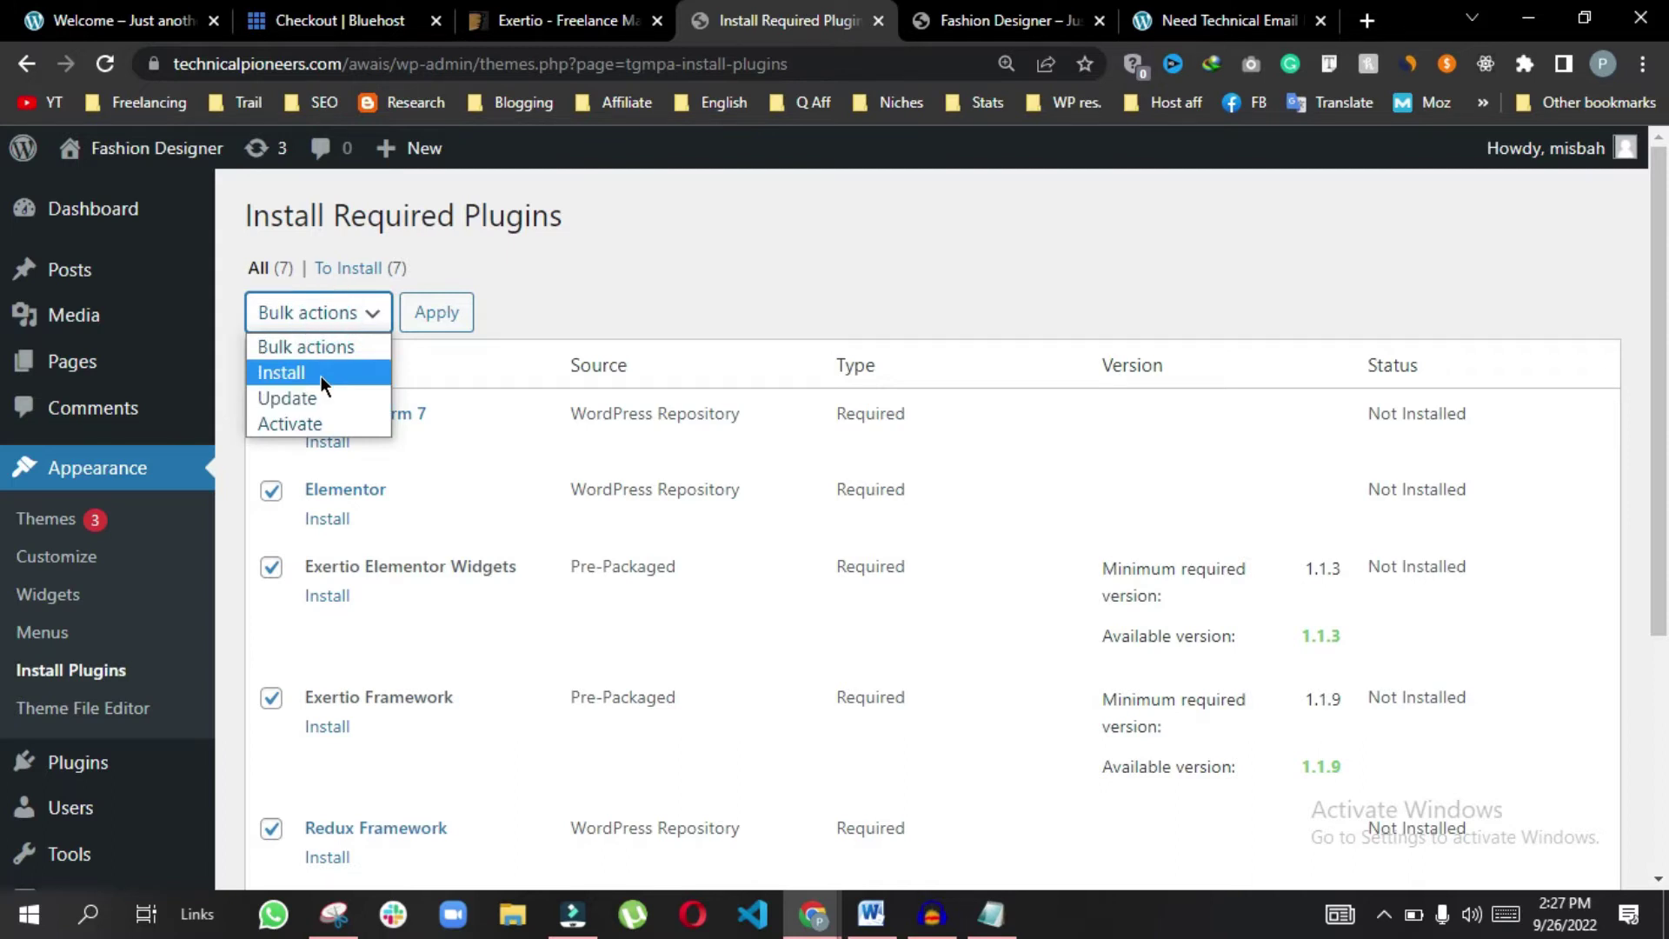
{"action": "left_click", "coordinate": [317, 373]}
{"action": "left_click", "coordinate": [440, 325]}
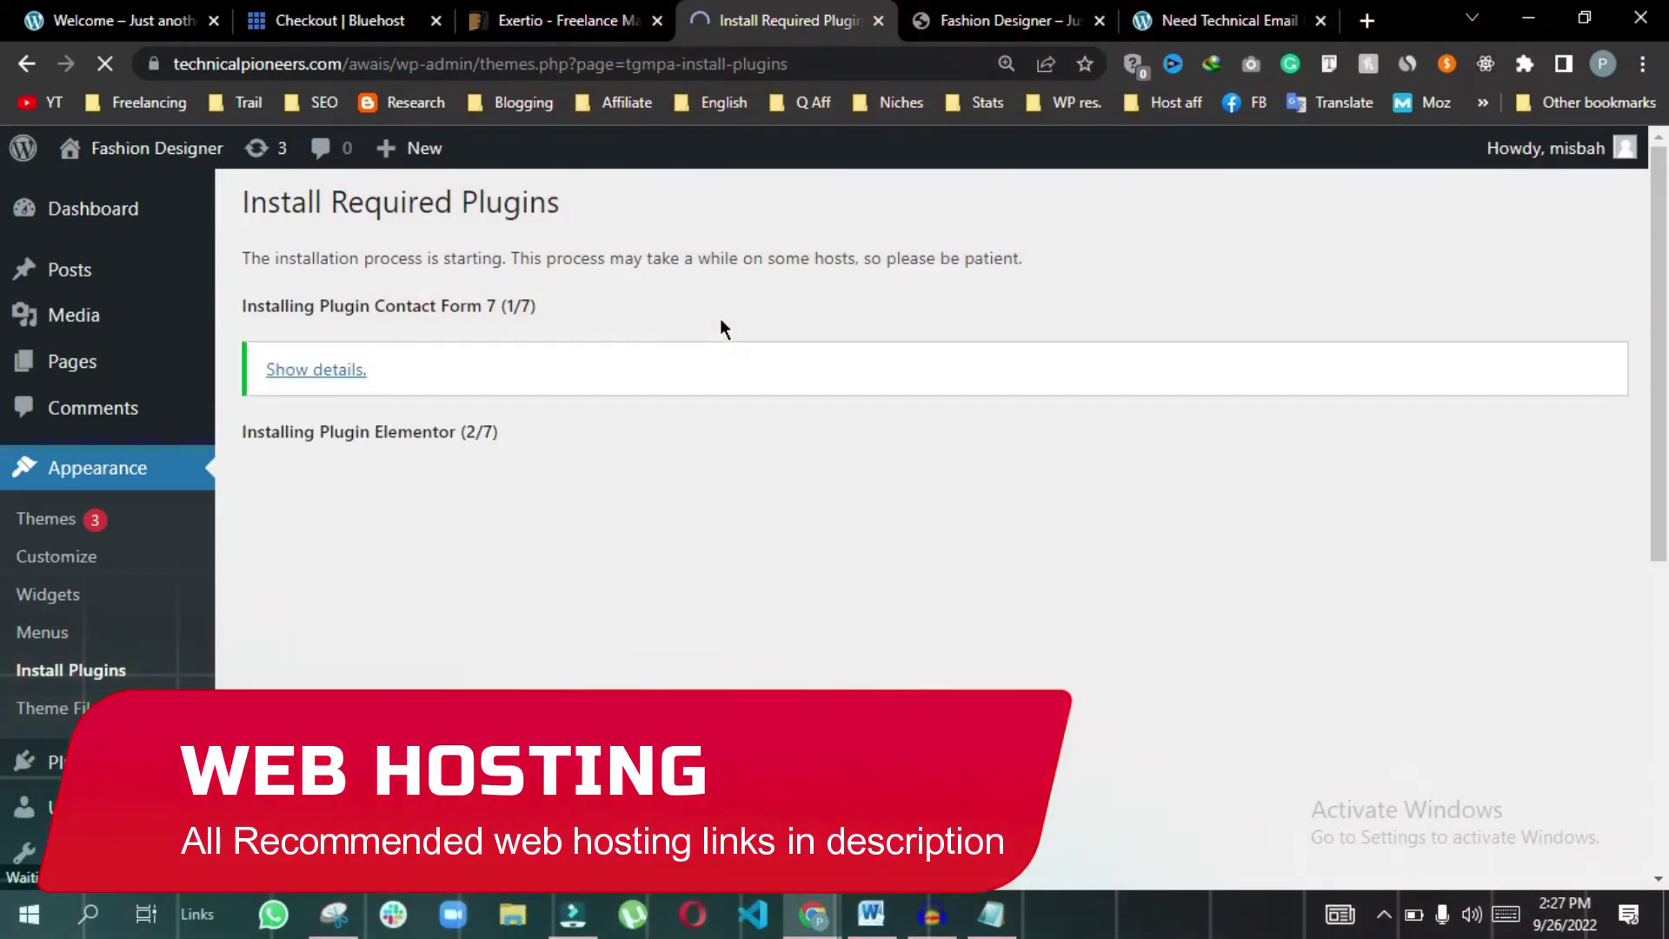
{"action": "scroll", "coordinate": [665, 438], "scroll_direction": "down", "scroll_amount": 5}
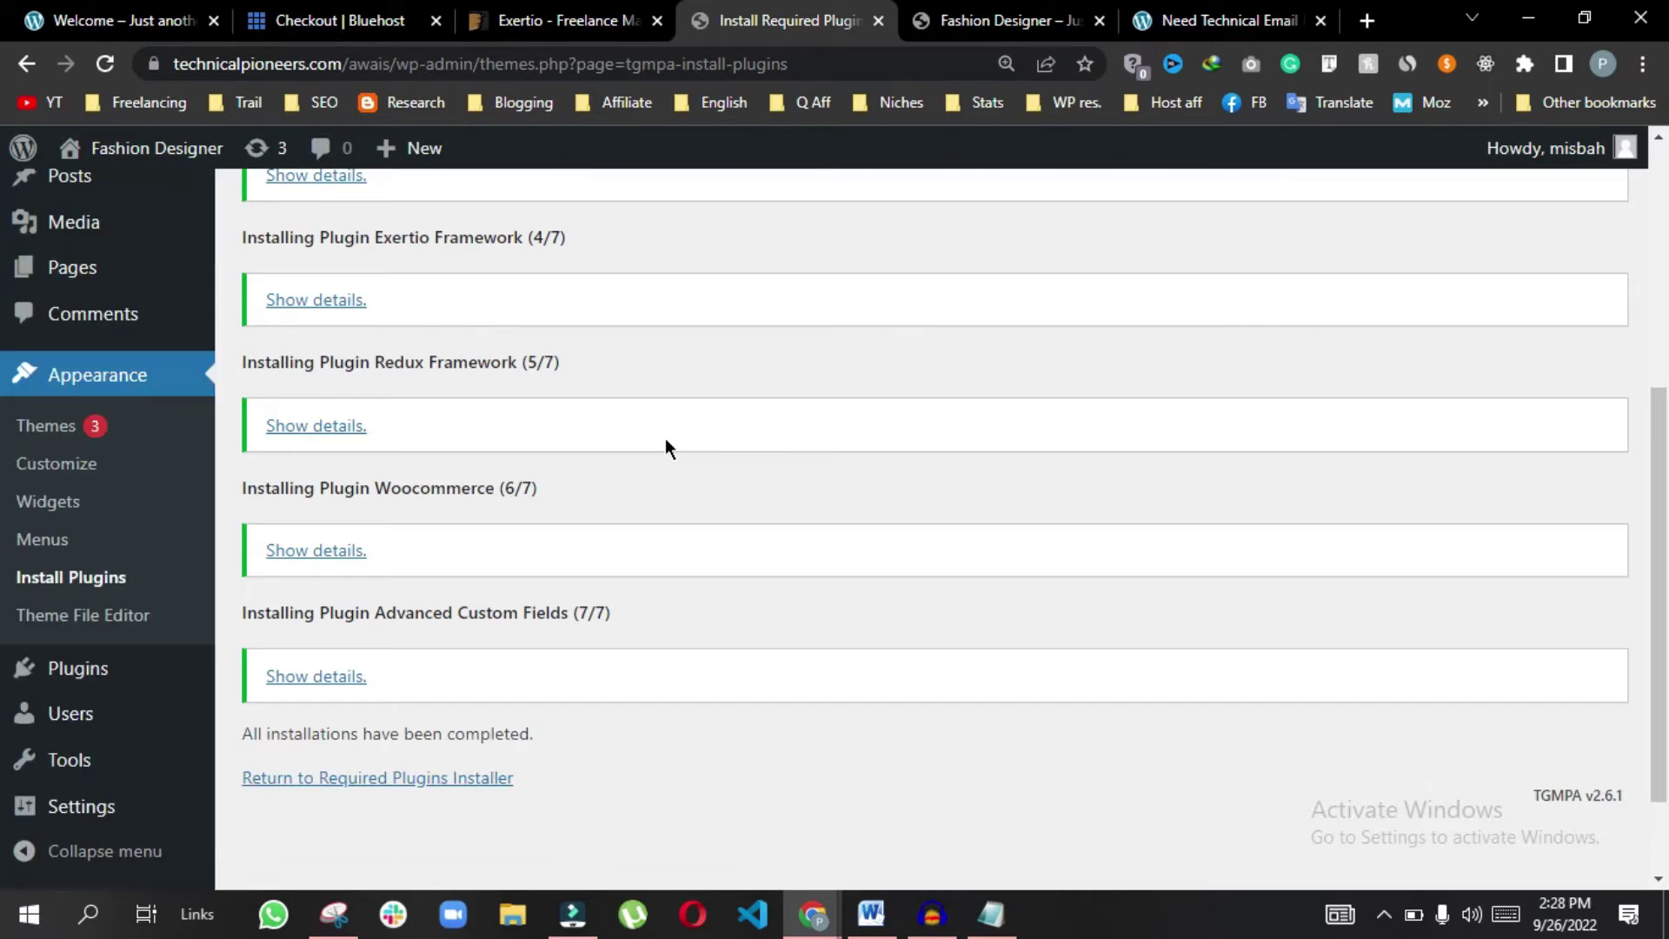
Return to the required plugins installer and bulk activate all of the newly installed plugins
{"action": "left_click", "coordinate": [311, 778]}
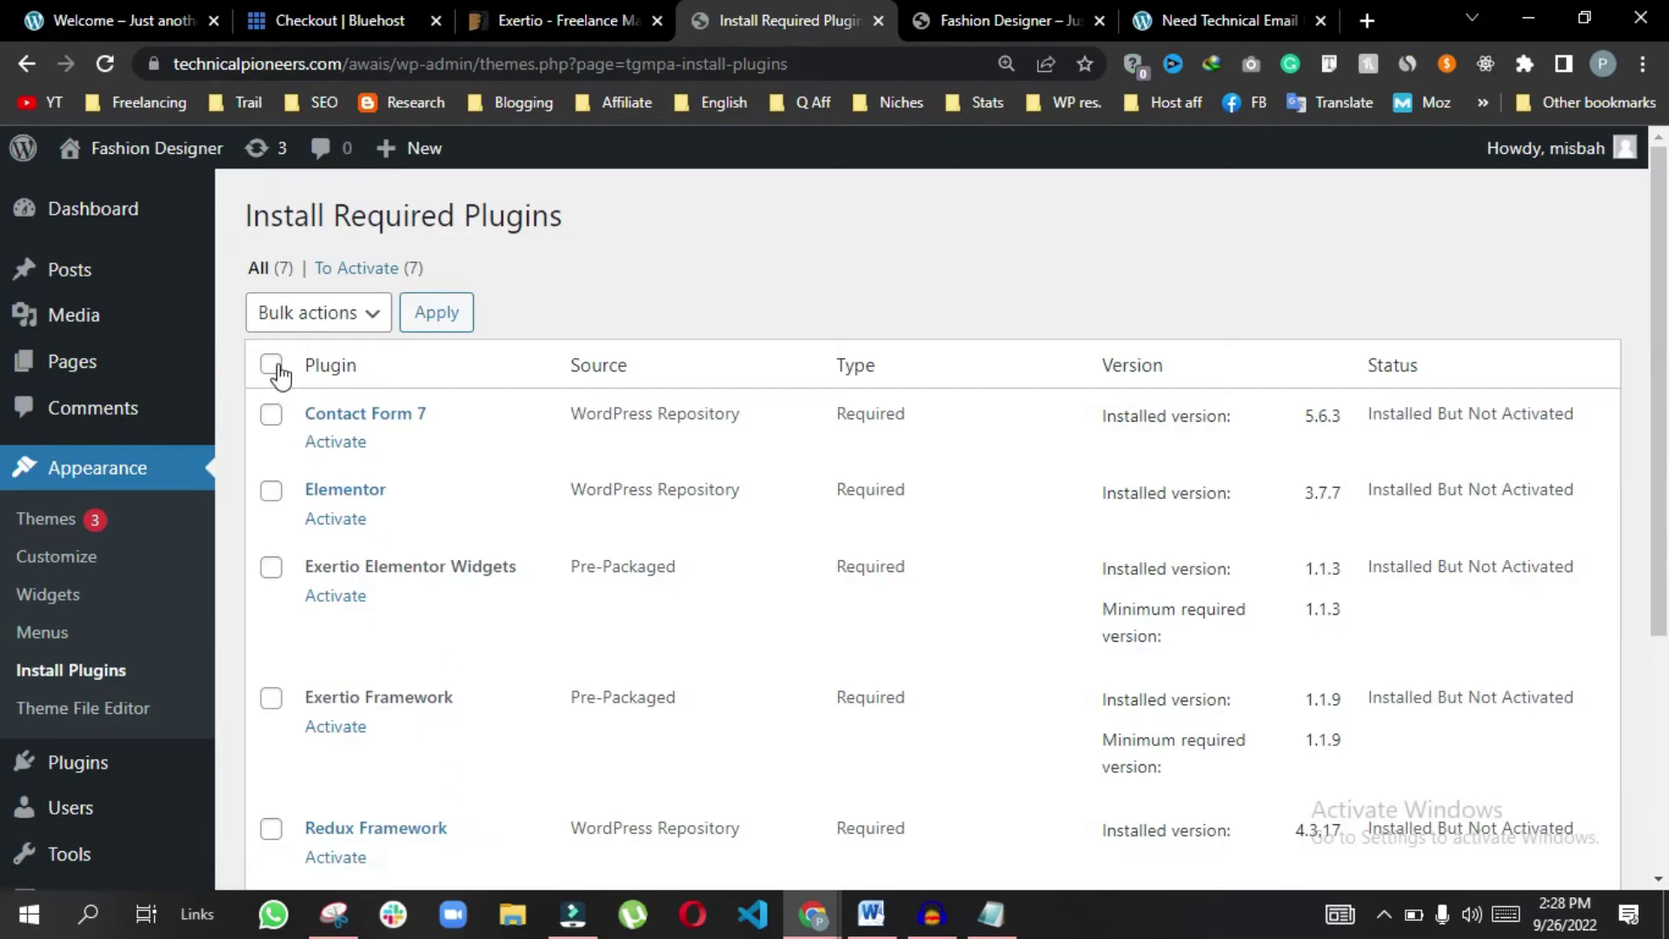
{"action": "left_click", "coordinate": [271, 365]}
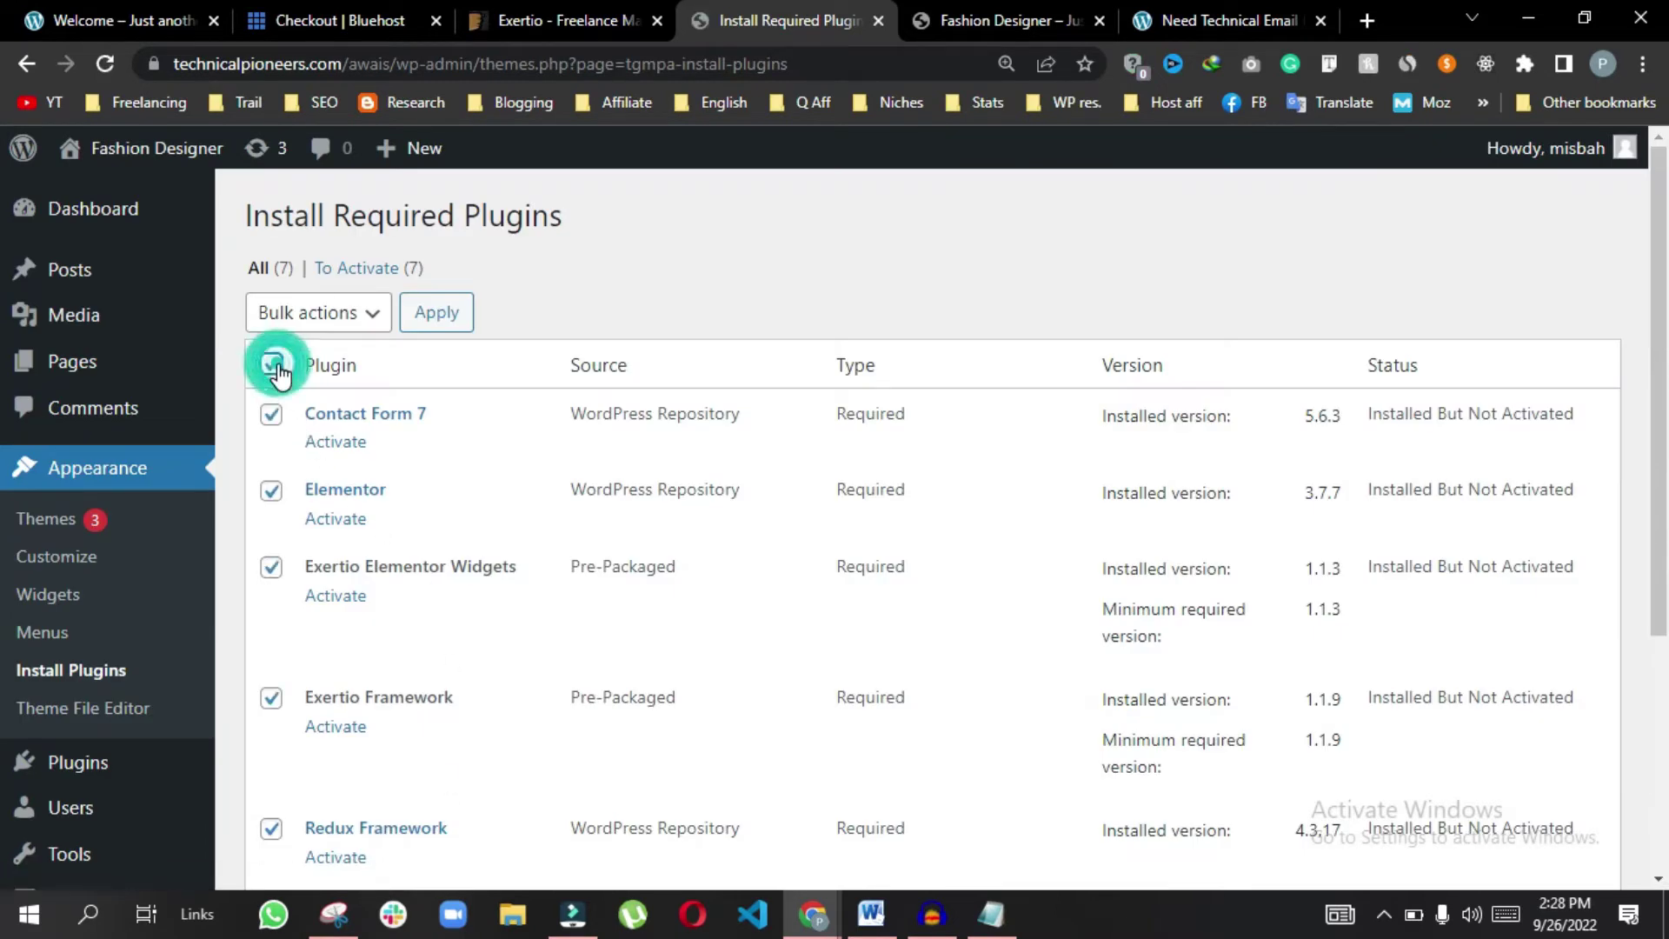
{"action": "left_click", "coordinate": [358, 318]}
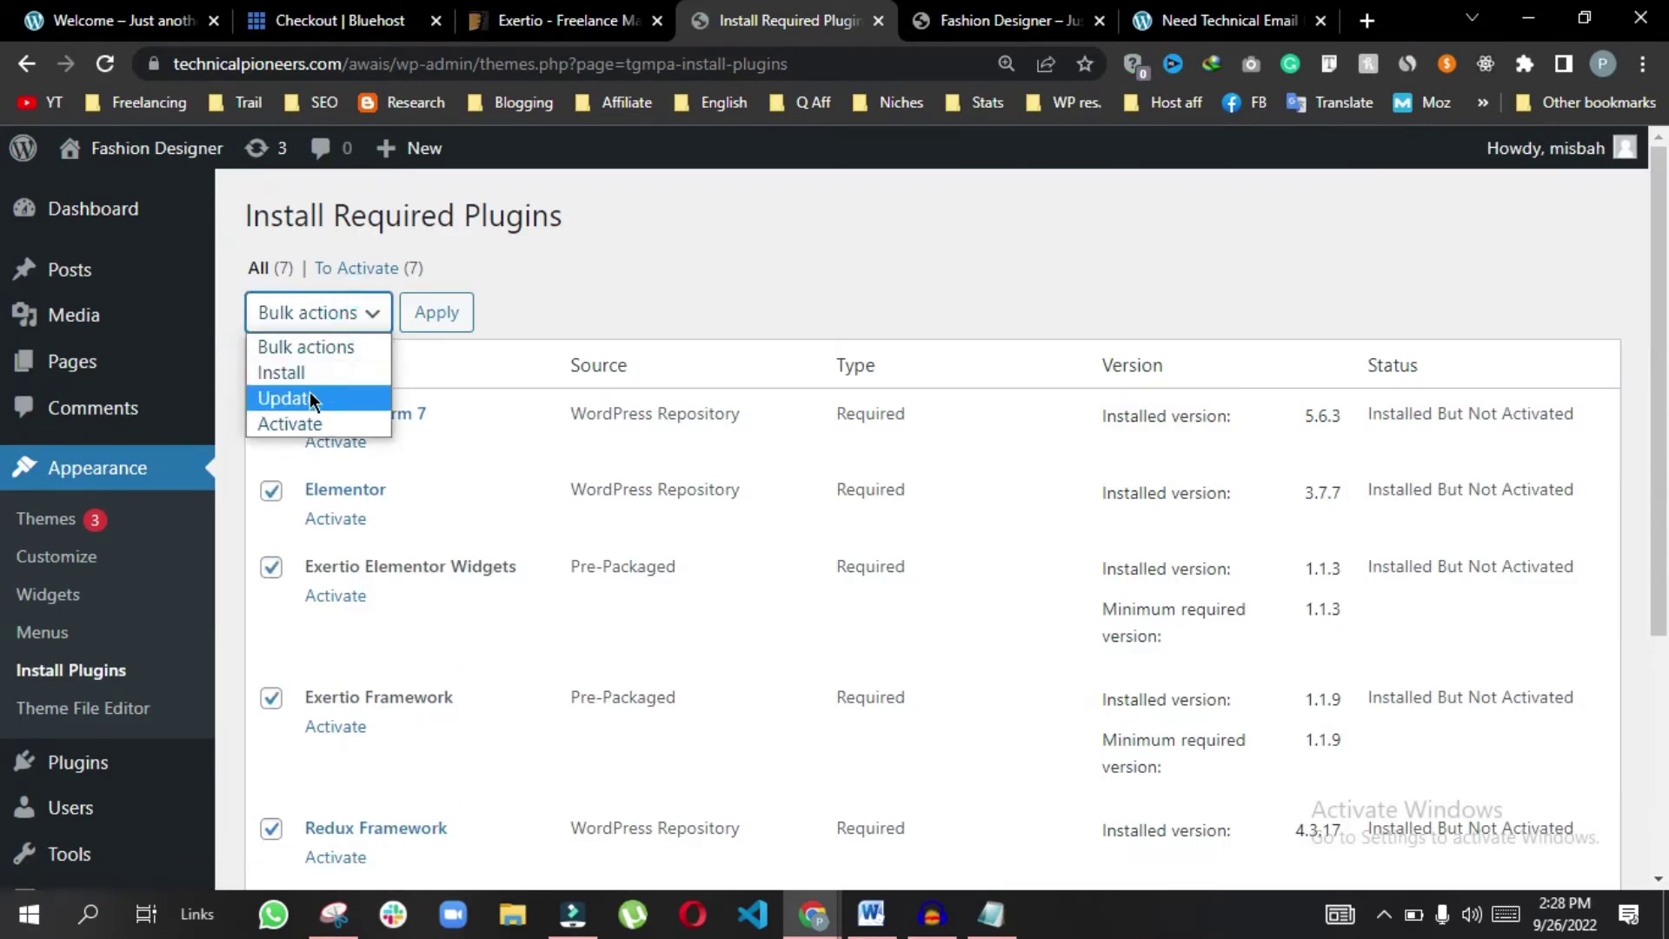
{"action": "left_click", "coordinate": [316, 422]}
{"action": "left_click", "coordinate": [438, 311]}
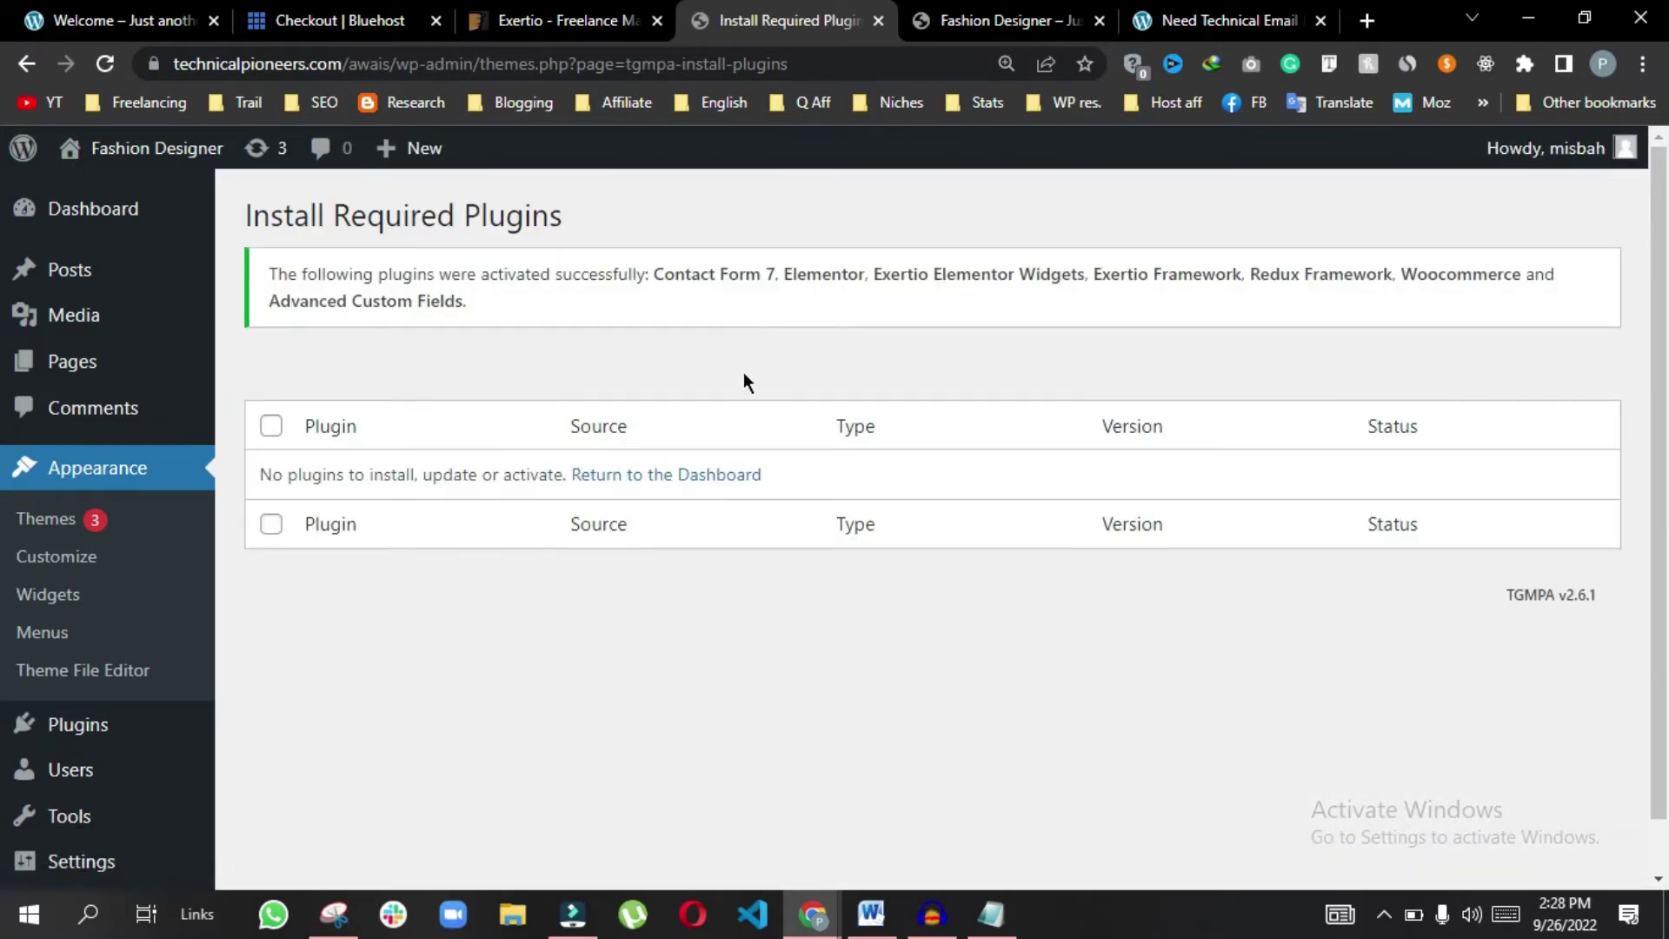
Go back to the dashboard, closing the Elementor setup wizard, and look over the Exertio welcome content and the admin menu options
{"action": "left_click", "coordinate": [704, 486]}
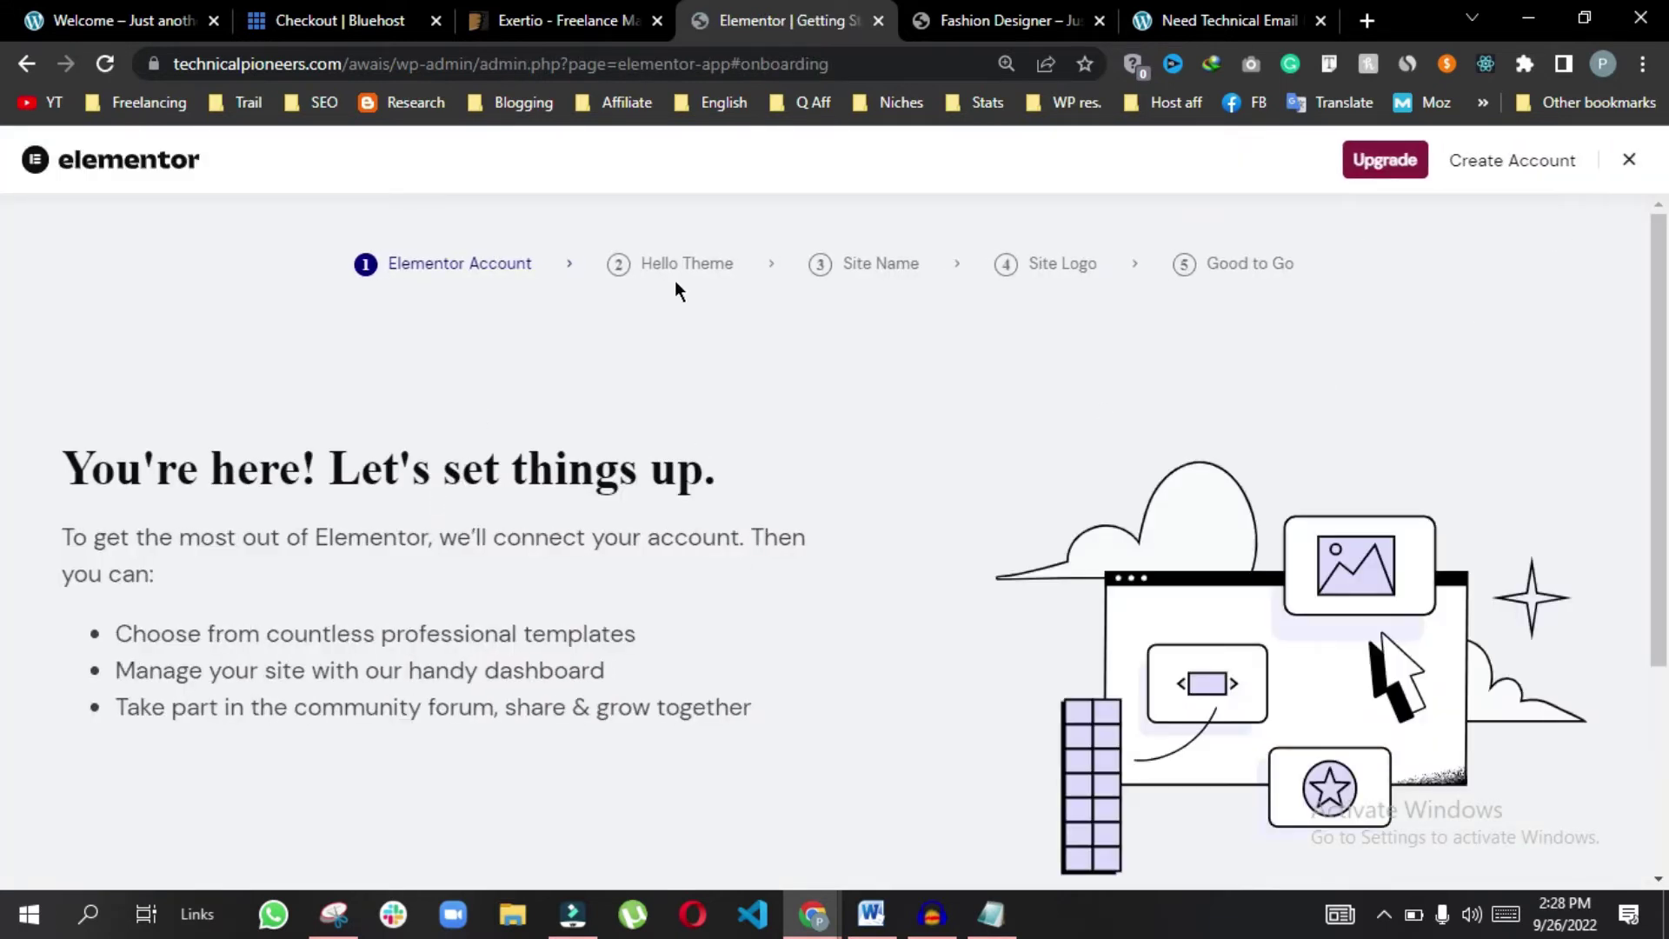
{"action": "left_click", "coordinate": [1627, 163]}
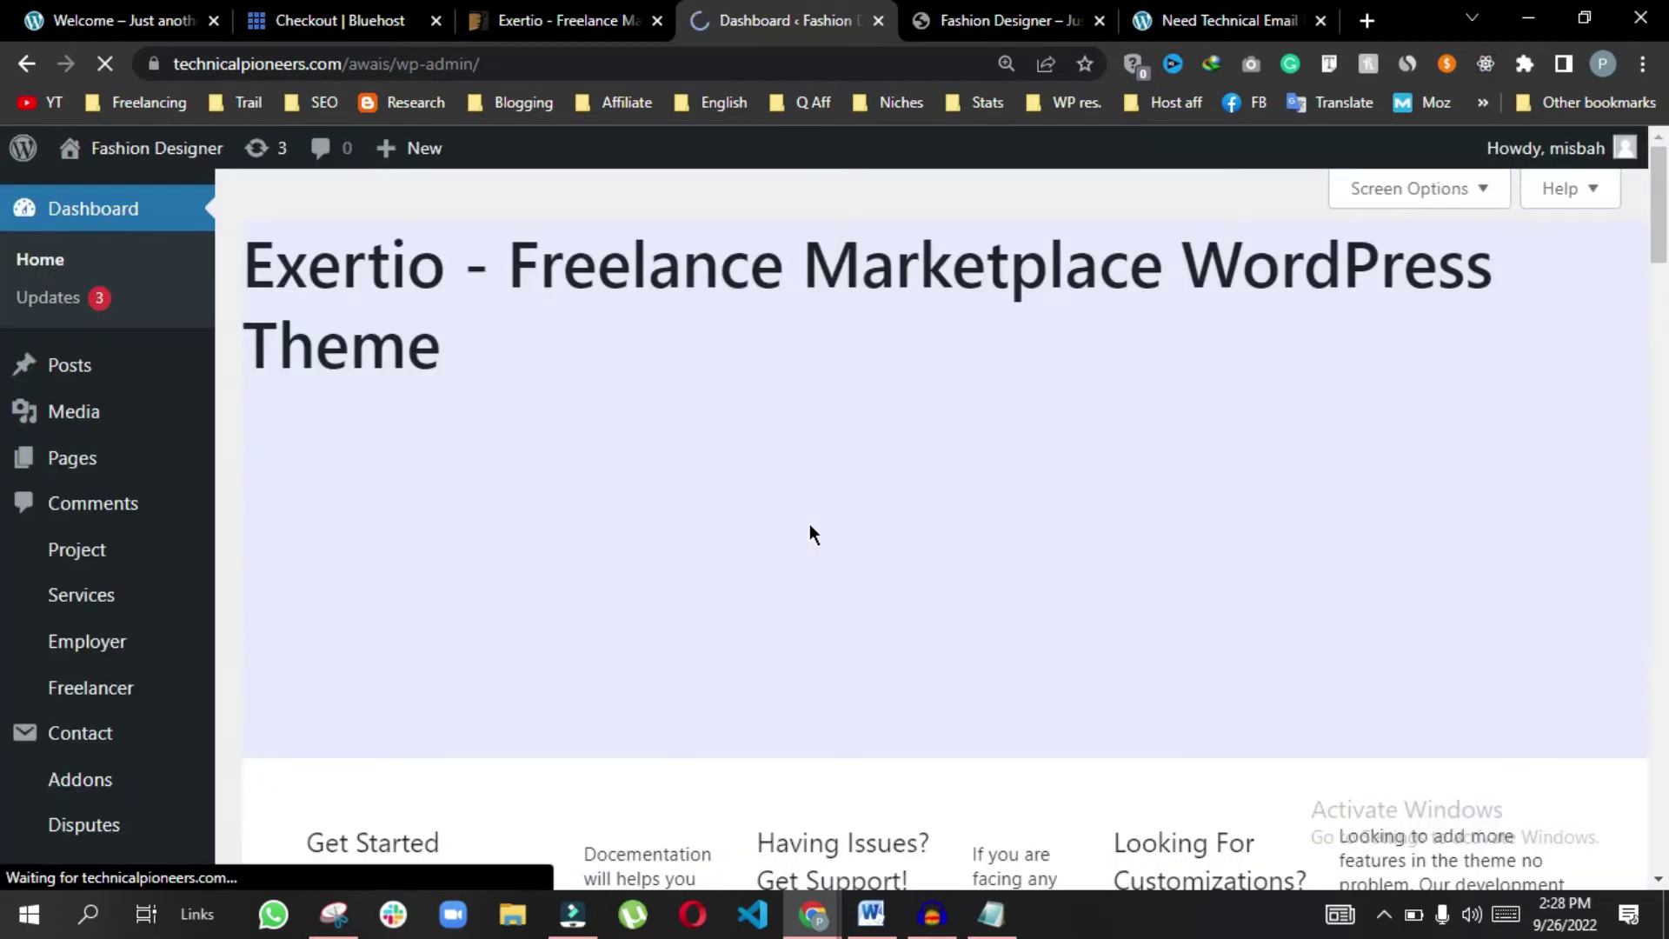
{"action": "scroll", "coordinate": [113, 639], "scroll_direction": "down", "scroll_amount": 2}
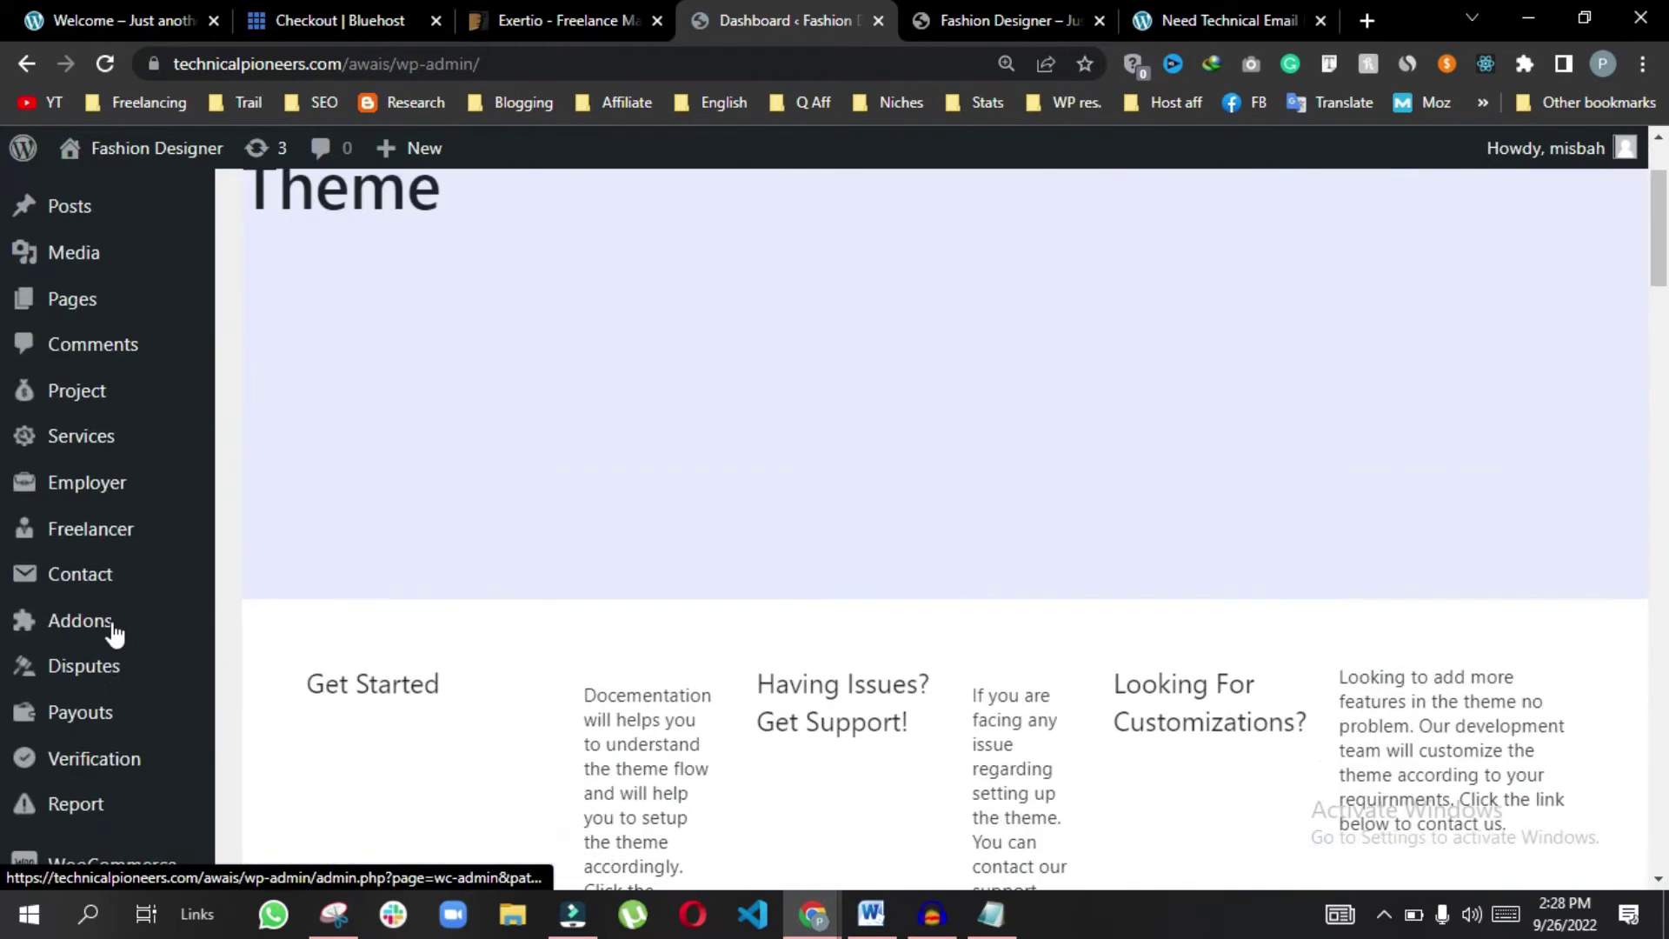
{"action": "scroll", "coordinate": [113, 635], "scroll_direction": "up", "scroll_amount": 2}
{"action": "scroll", "coordinate": [104, 429], "scroll_direction": "down", "scroll_amount": 9}
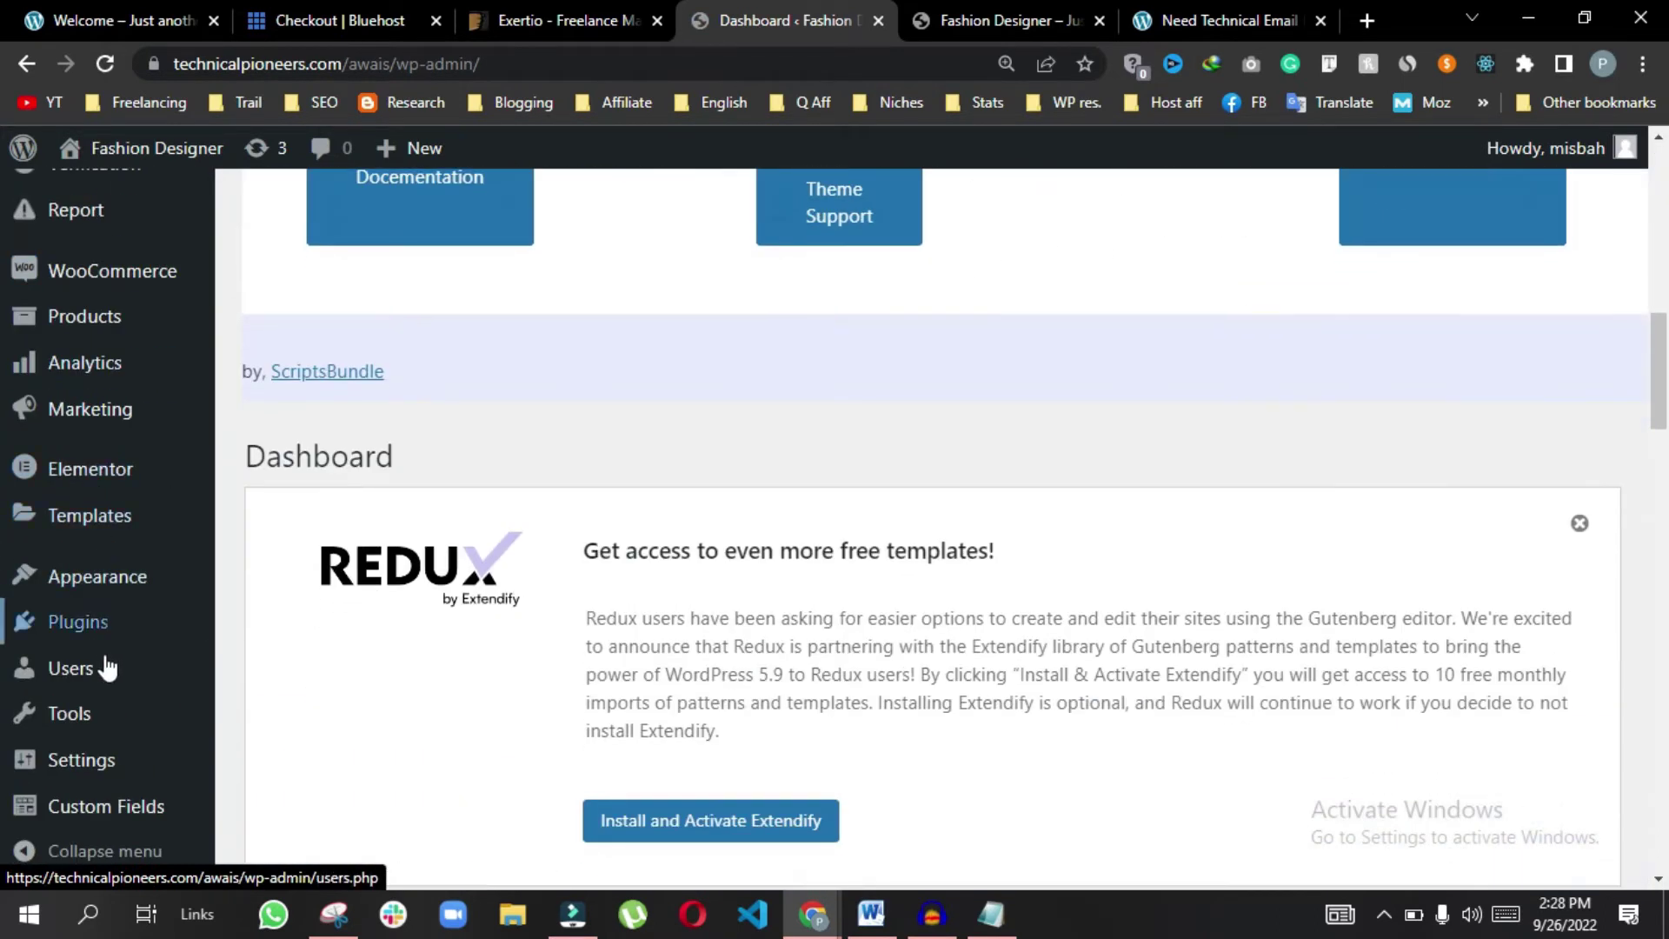
{"action": "scroll", "coordinate": [101, 758], "scroll_direction": "down", "scroll_amount": 5}
{"action": "scroll", "coordinate": [70, 603], "scroll_direction": "up", "scroll_amount": 10}
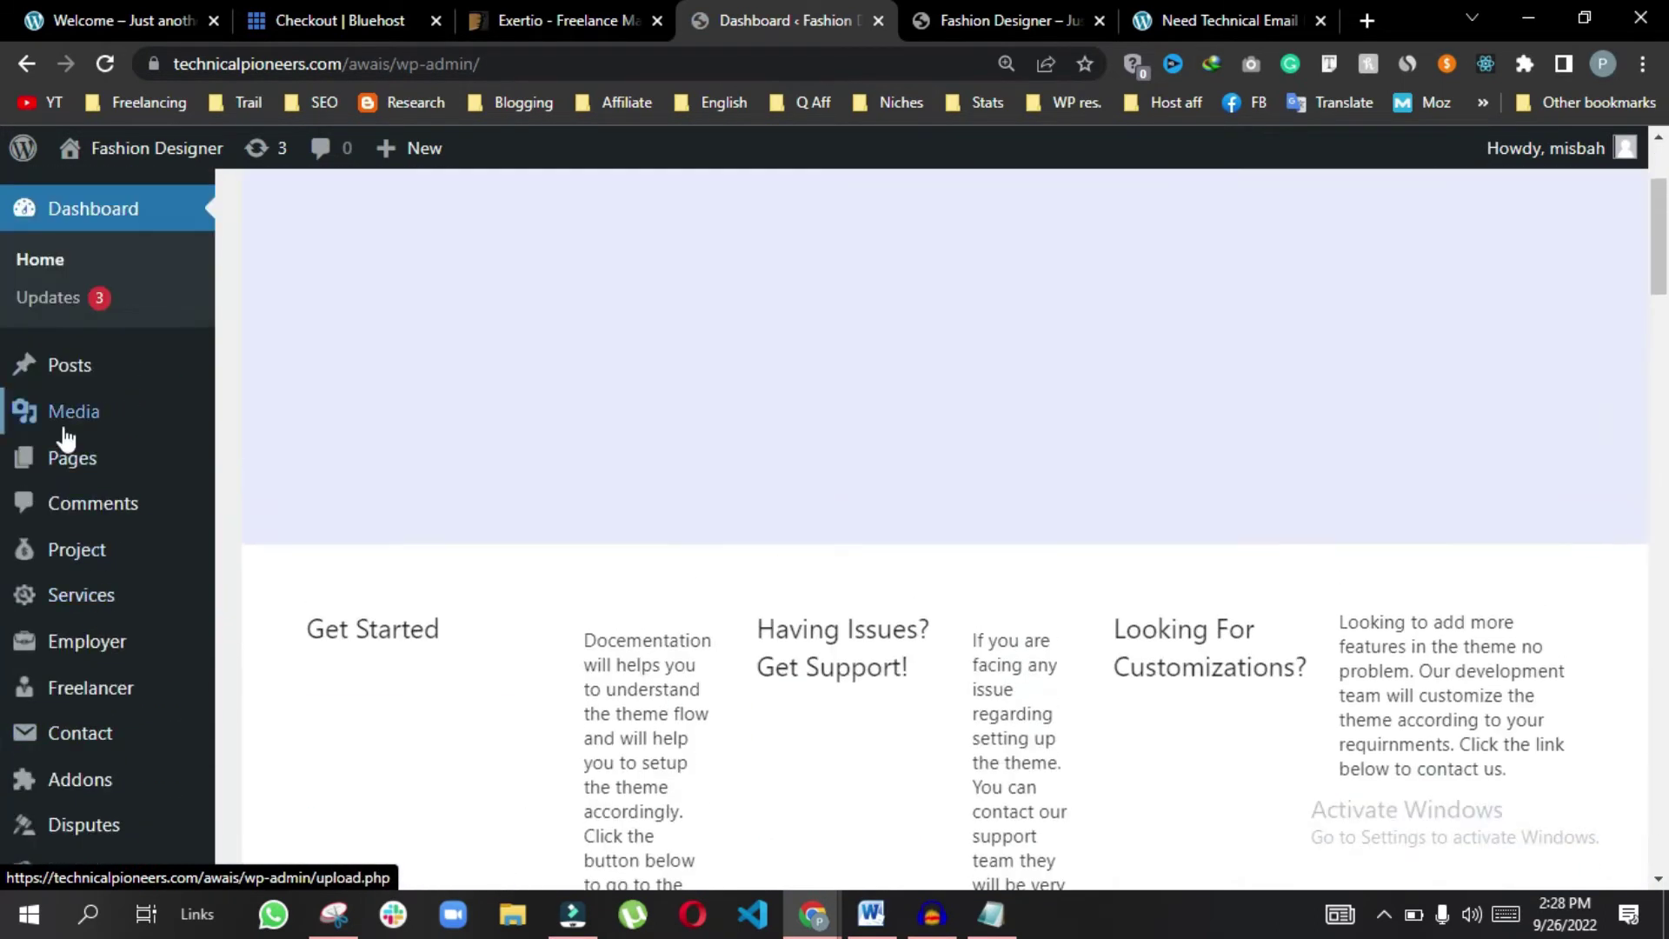
Open the installed plugins list and look through the active plugins
{"action": "scroll", "coordinate": [66, 452], "scroll_direction": "down", "scroll_amount": 6}
{"action": "mouse_move", "coordinate": [116, 637]}
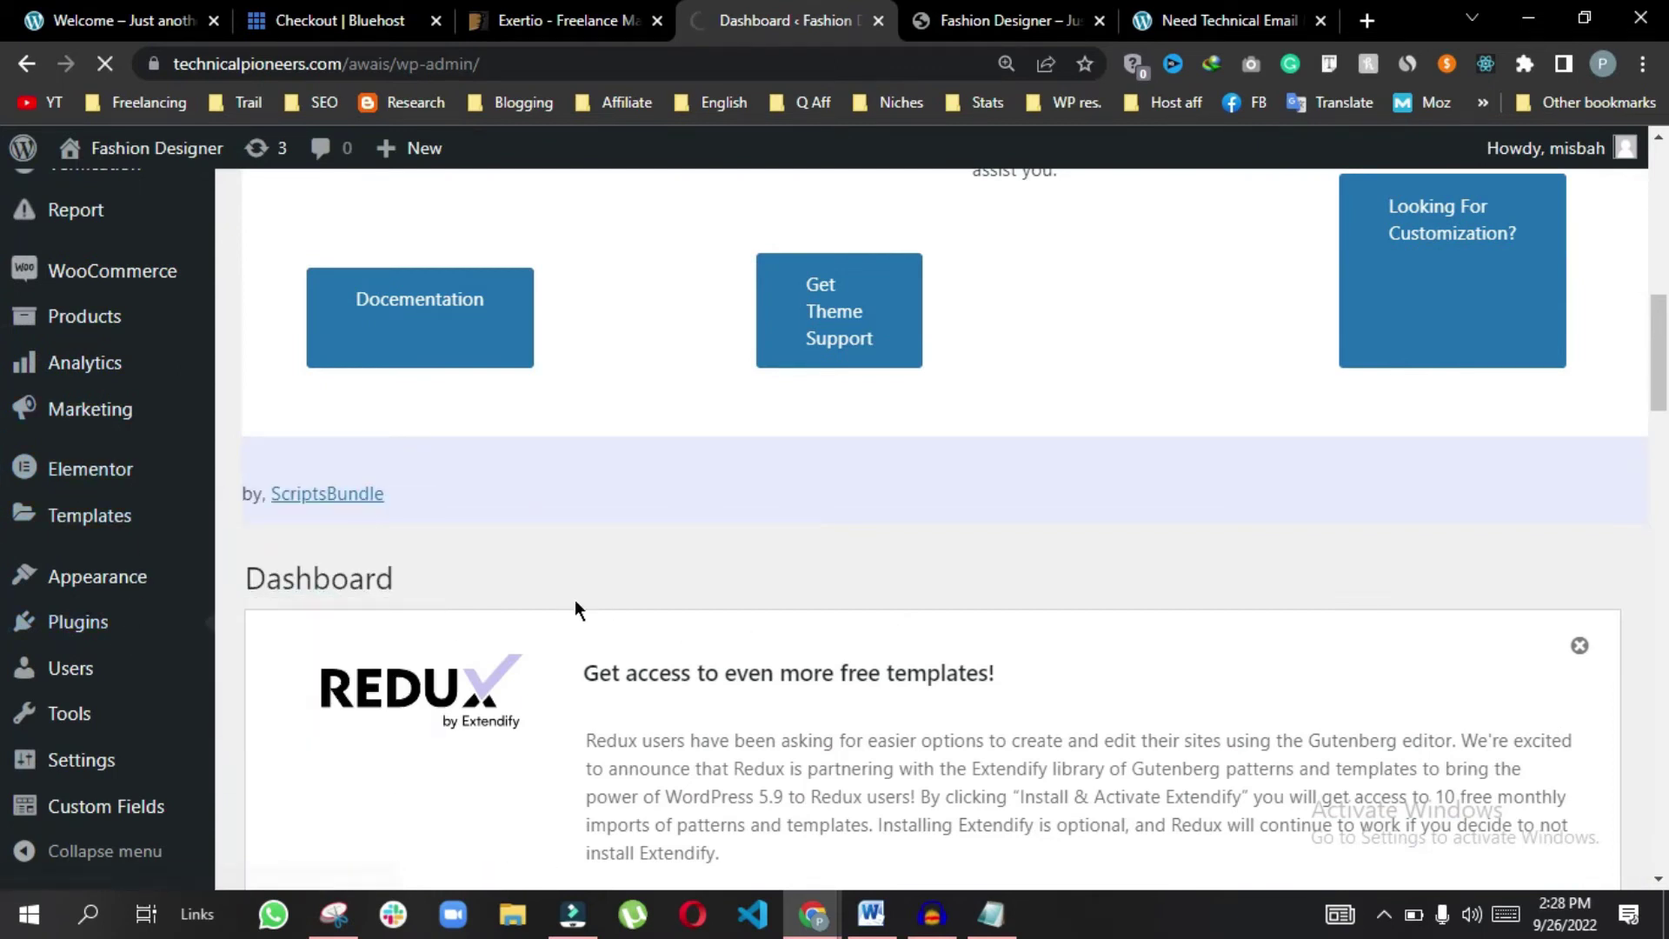
{"action": "scroll", "coordinate": [896, 466], "scroll_direction": "down", "scroll_amount": 10}
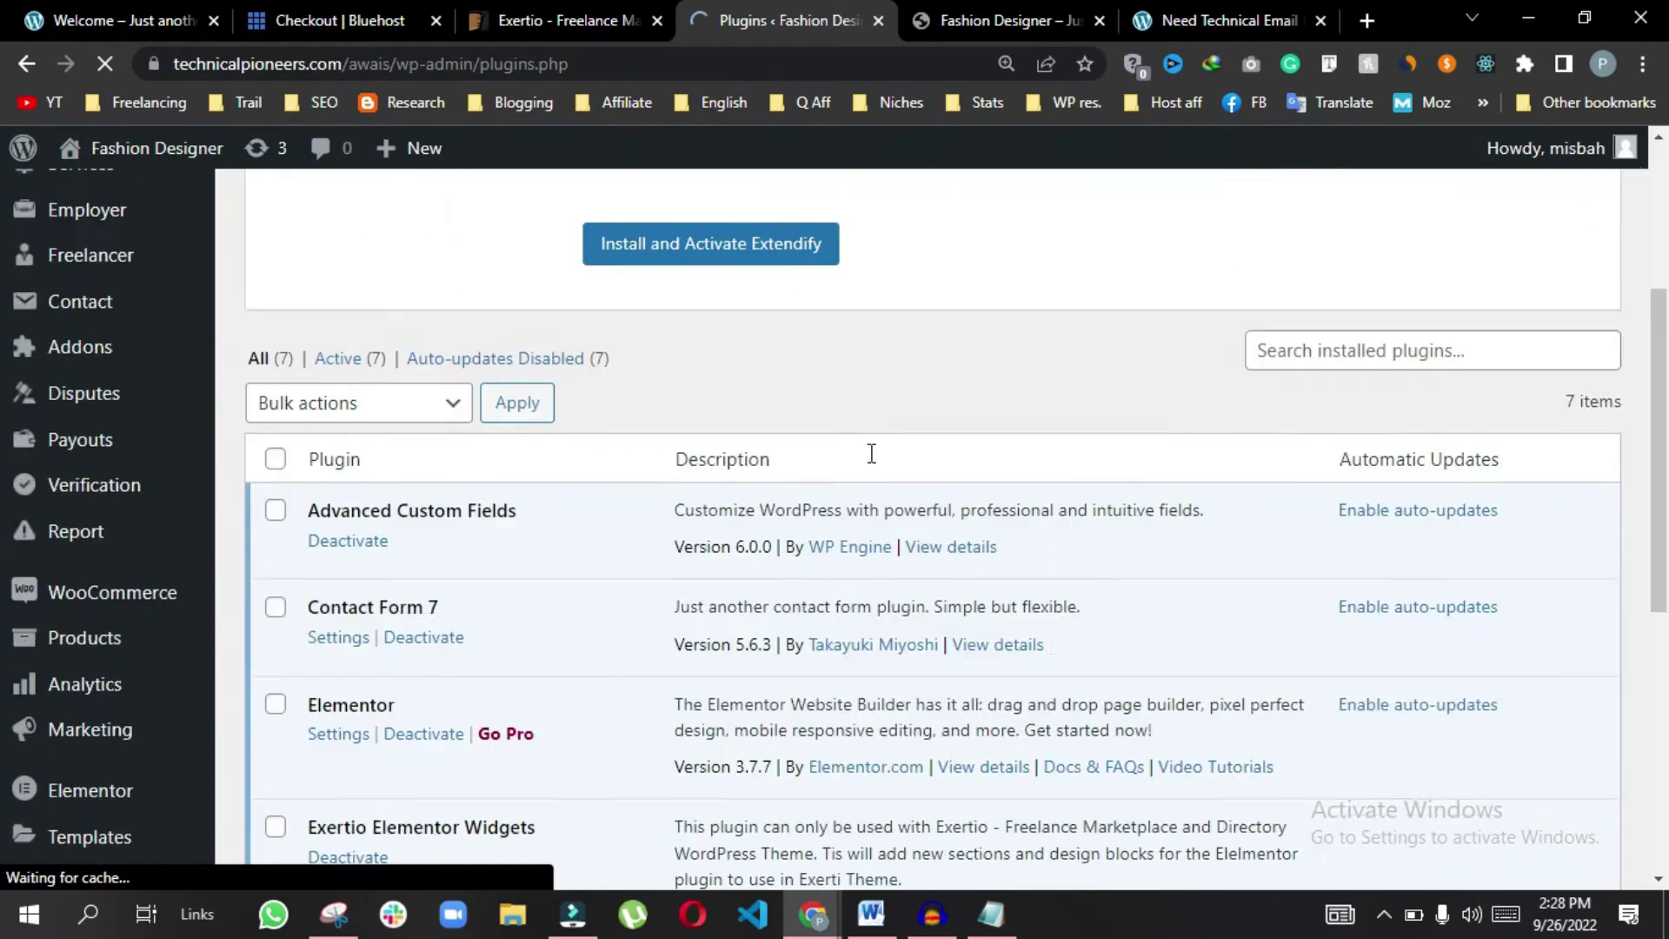
{"action": "scroll", "coordinate": [443, 439], "scroll_direction": "up", "scroll_amount": 5}
{"action": "scroll", "coordinate": [421, 520], "scroll_direction": "down", "scroll_amount": 5}
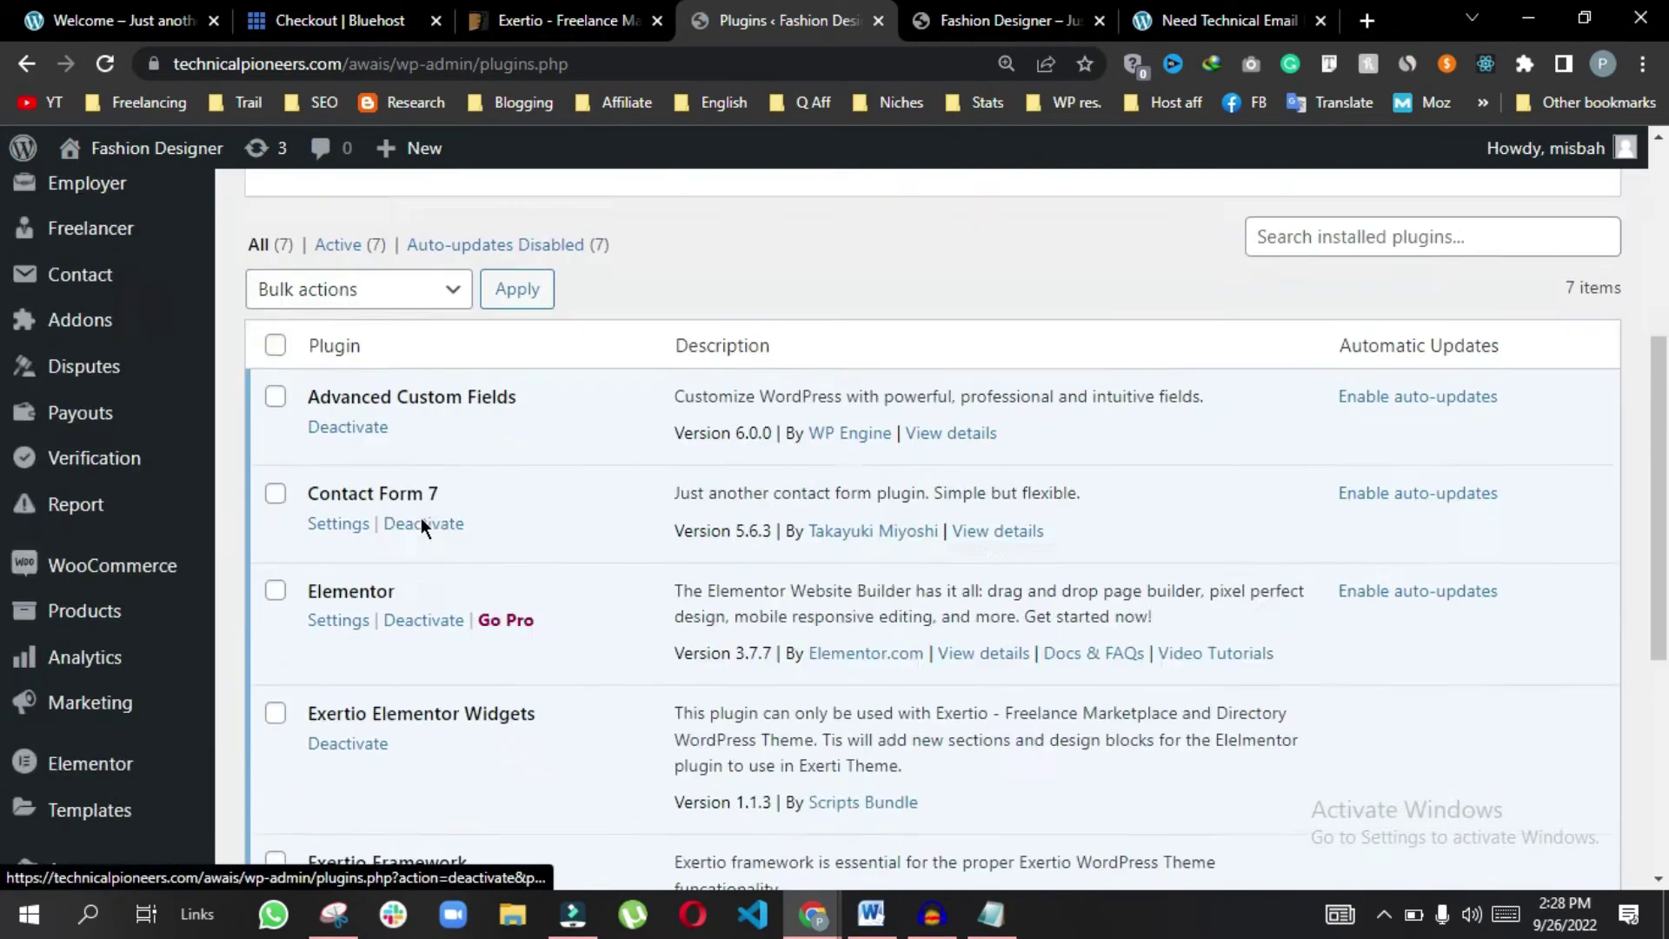
{"action": "scroll", "coordinate": [422, 518], "scroll_direction": "up", "scroll_amount": 8}
{"action": "scroll", "coordinate": [424, 518], "scroll_direction": "up", "scroll_amount": 3}
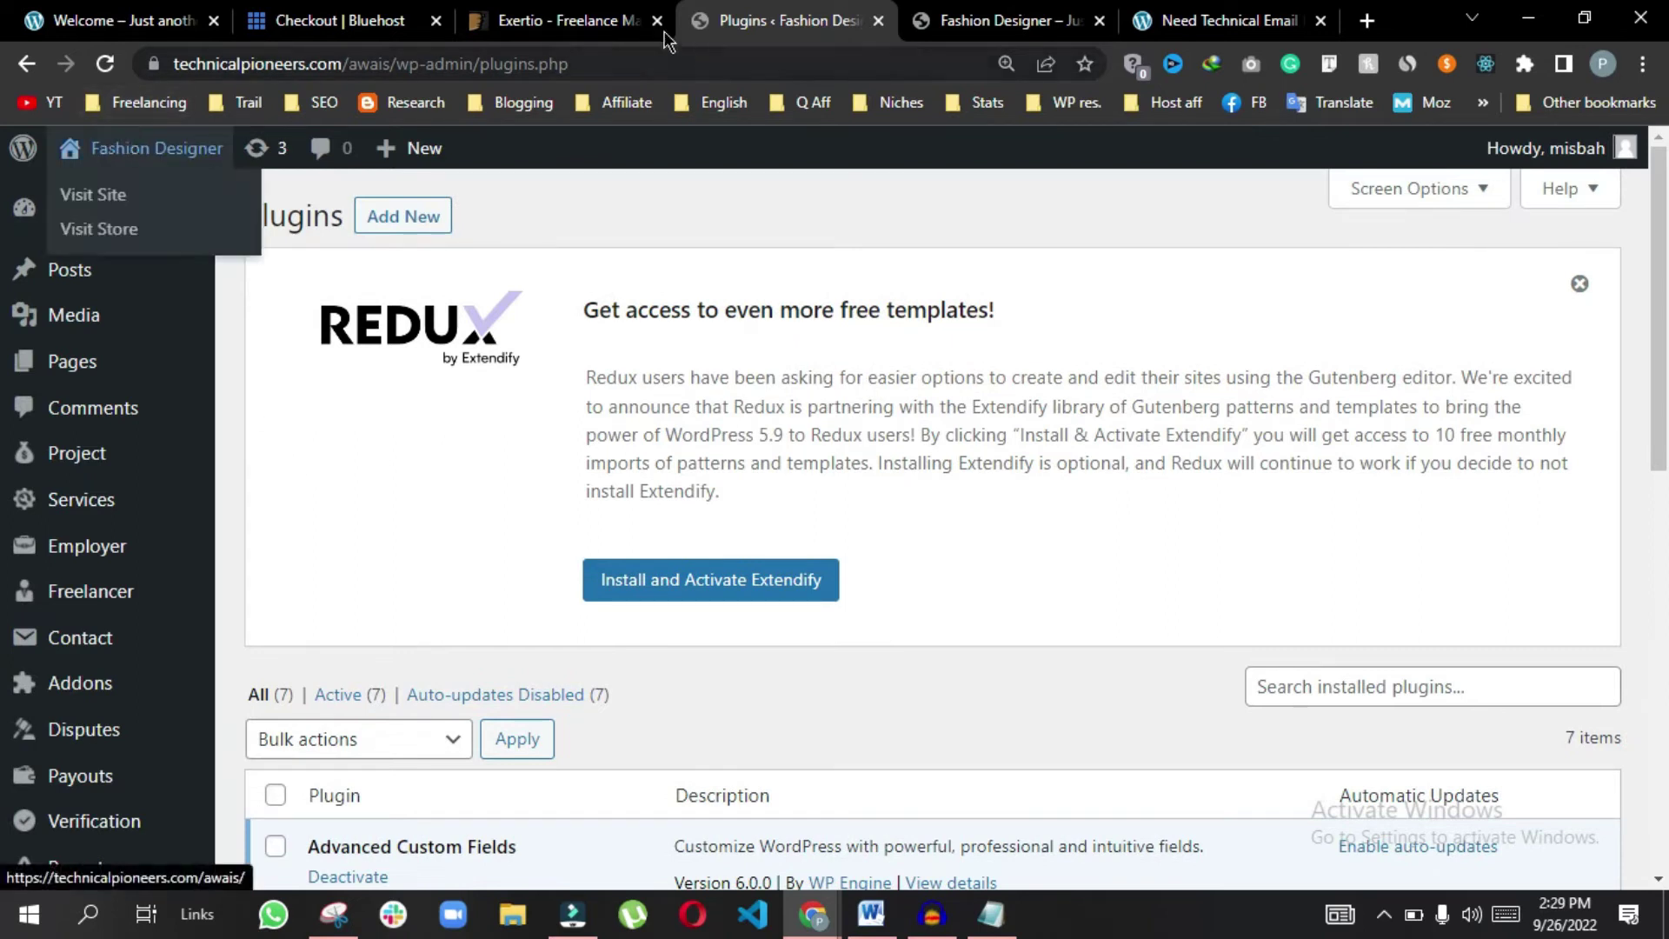
Reload the site's front page and look over how the Exertio theme displays it from header to footer
{"action": "left_click", "coordinate": [573, 20]}
{"action": "left_click", "coordinate": [989, 27]}
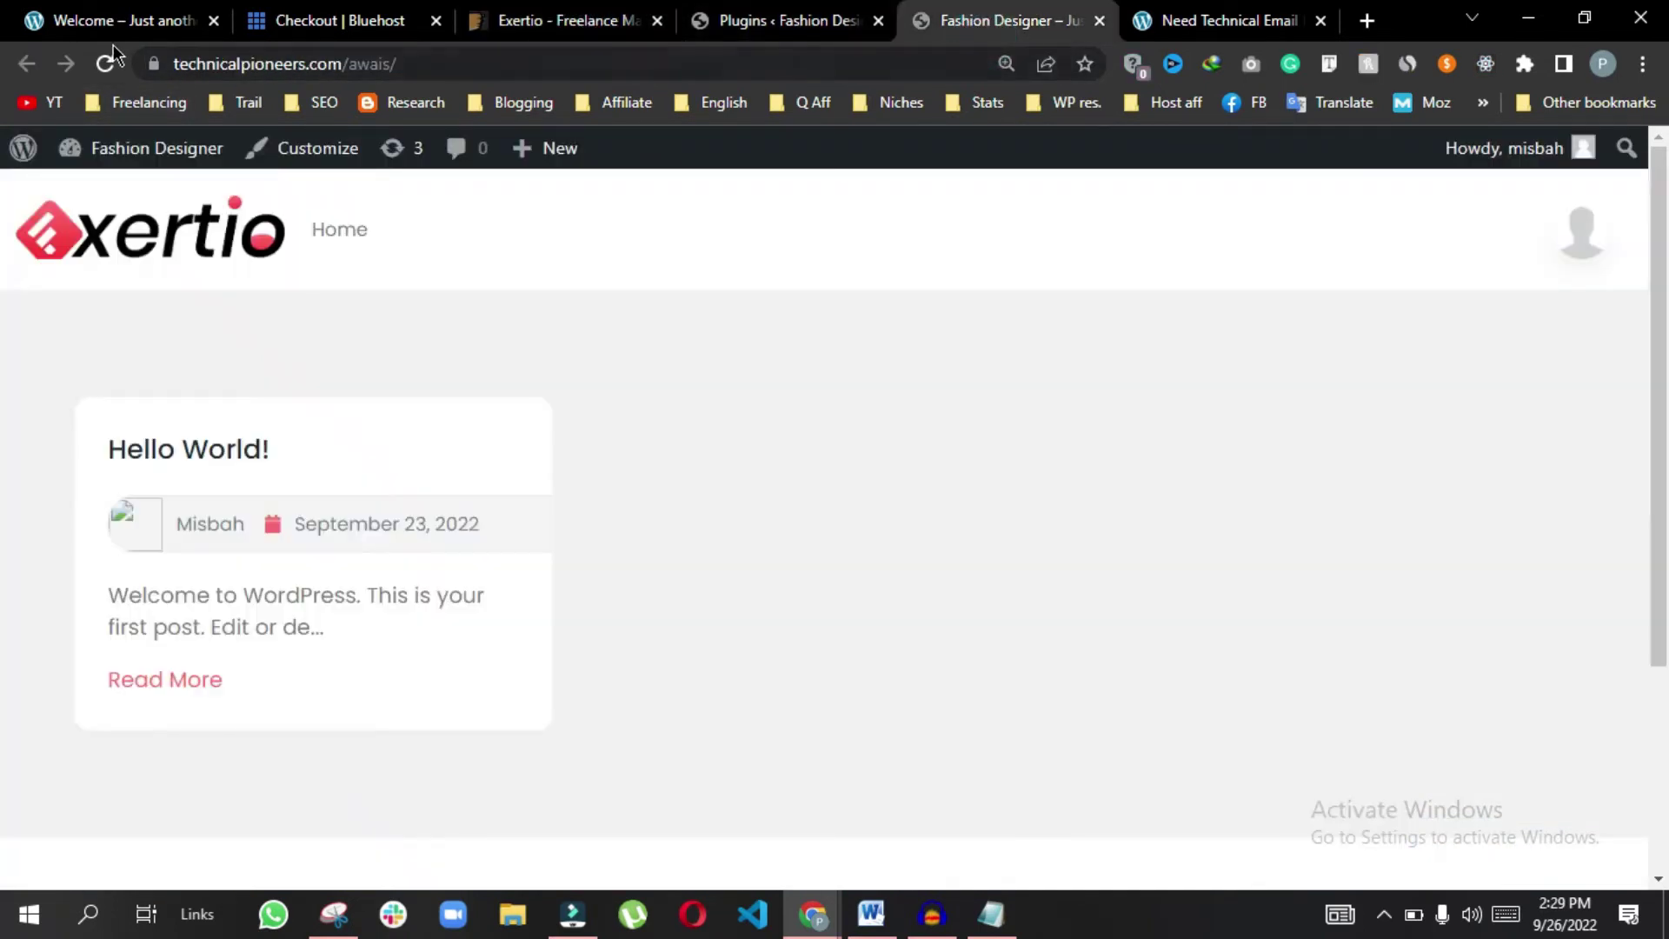
{"action": "left_click", "coordinate": [105, 64]}
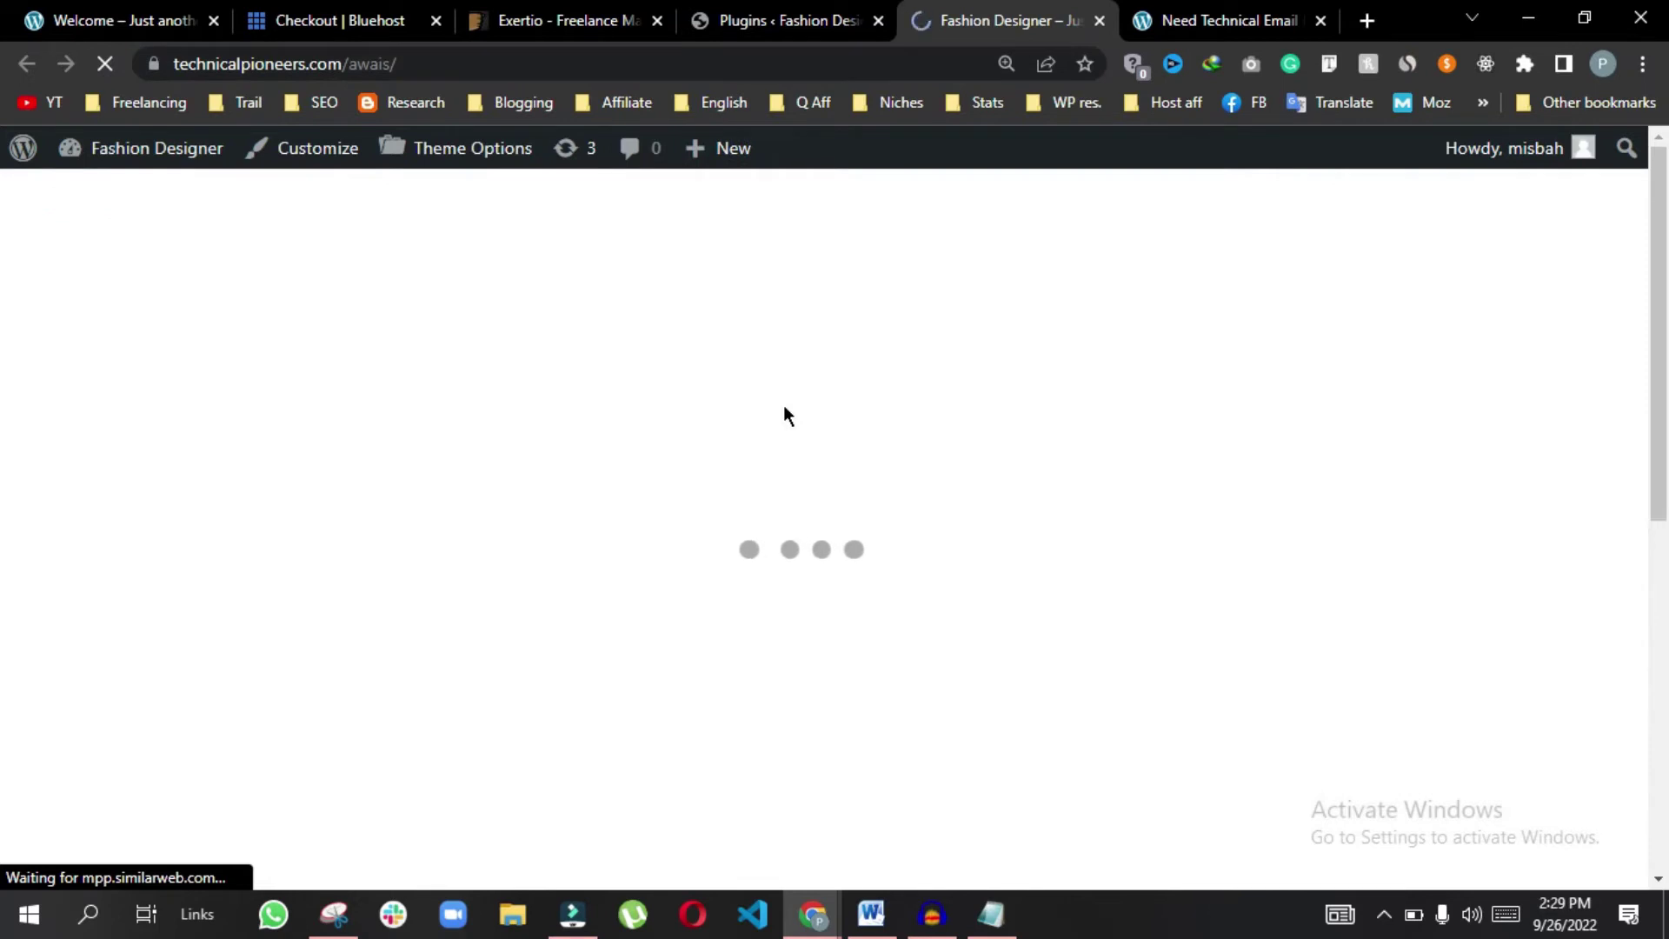
{"action": "scroll", "coordinate": [656, 432], "scroll_direction": "down", "scroll_amount": 8}
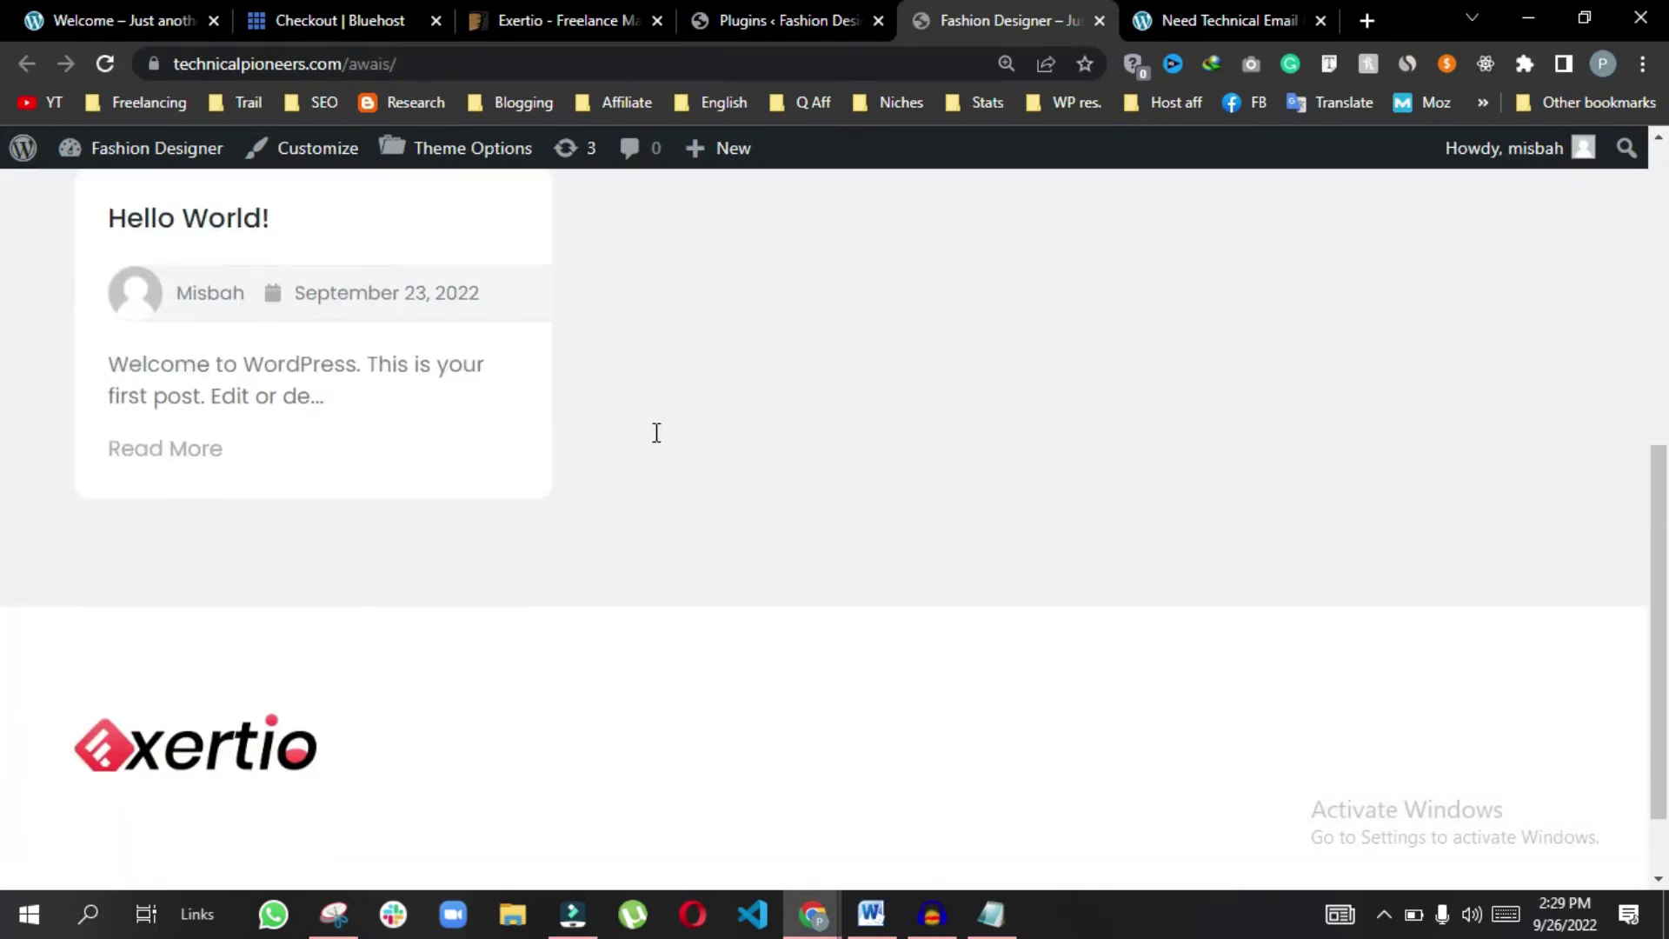
{"action": "scroll", "coordinate": [656, 432], "scroll_direction": "up", "scroll_amount": 8}
{"action": "scroll", "coordinate": [656, 432], "scroll_direction": "up", "scroll_amount": 1}
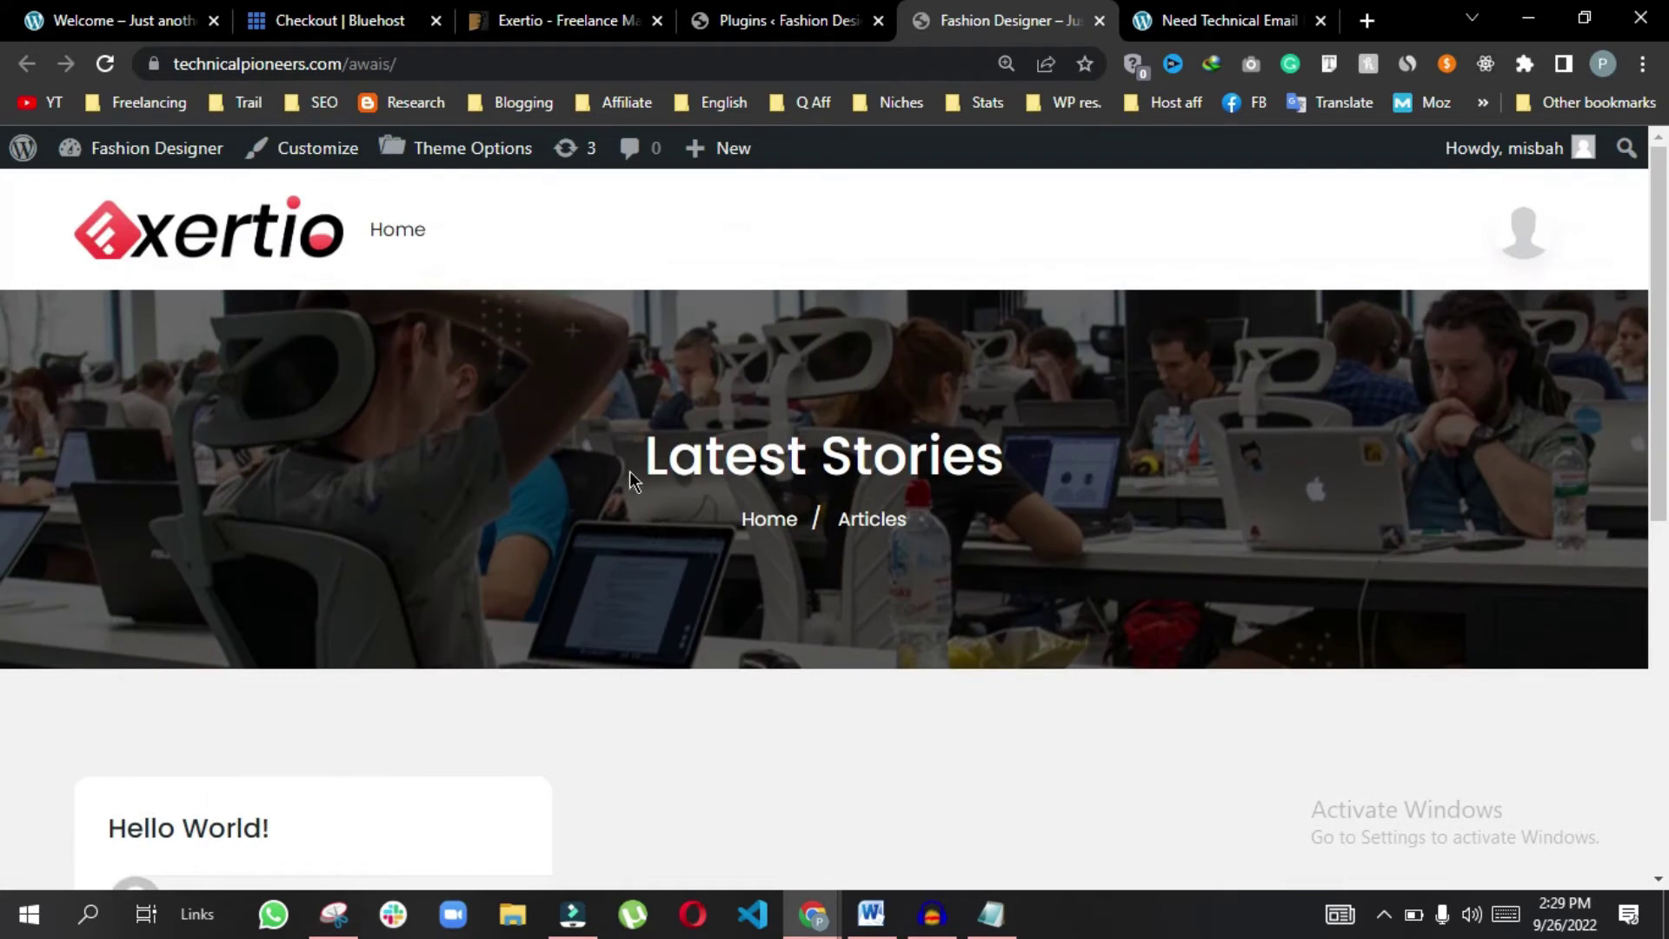
Return to the WordPress admin and open the Available Tools page
{"action": "left_click", "coordinate": [782, 21]}
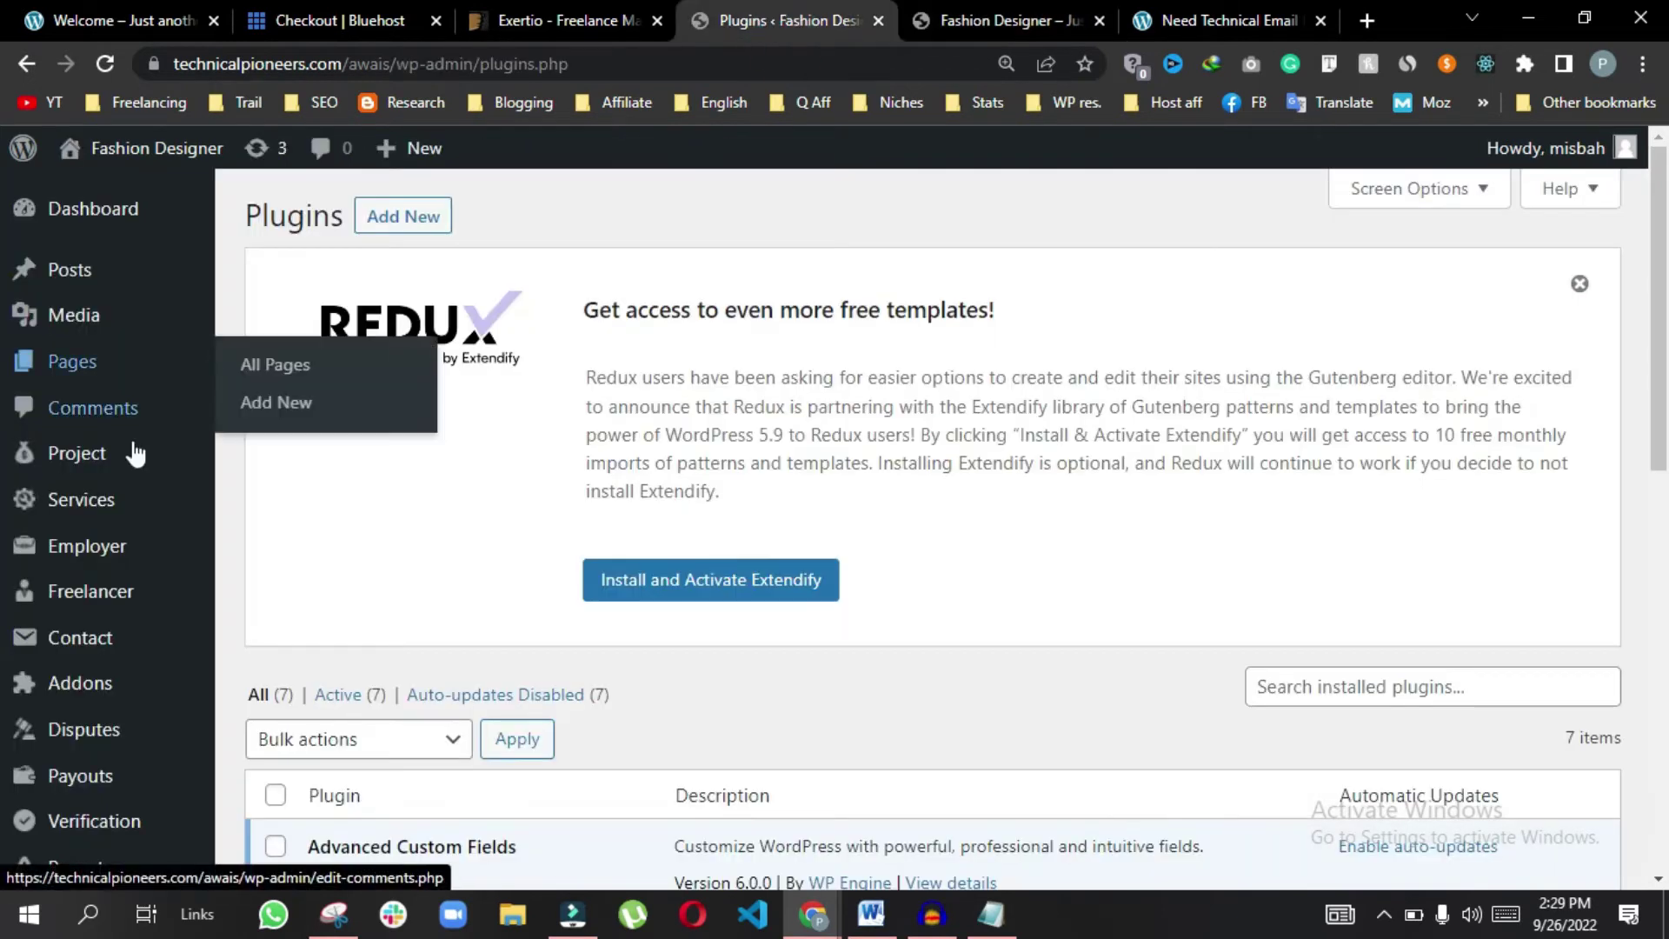
{"action": "scroll", "coordinate": [343, 529], "scroll_direction": "down", "scroll_amount": 5}
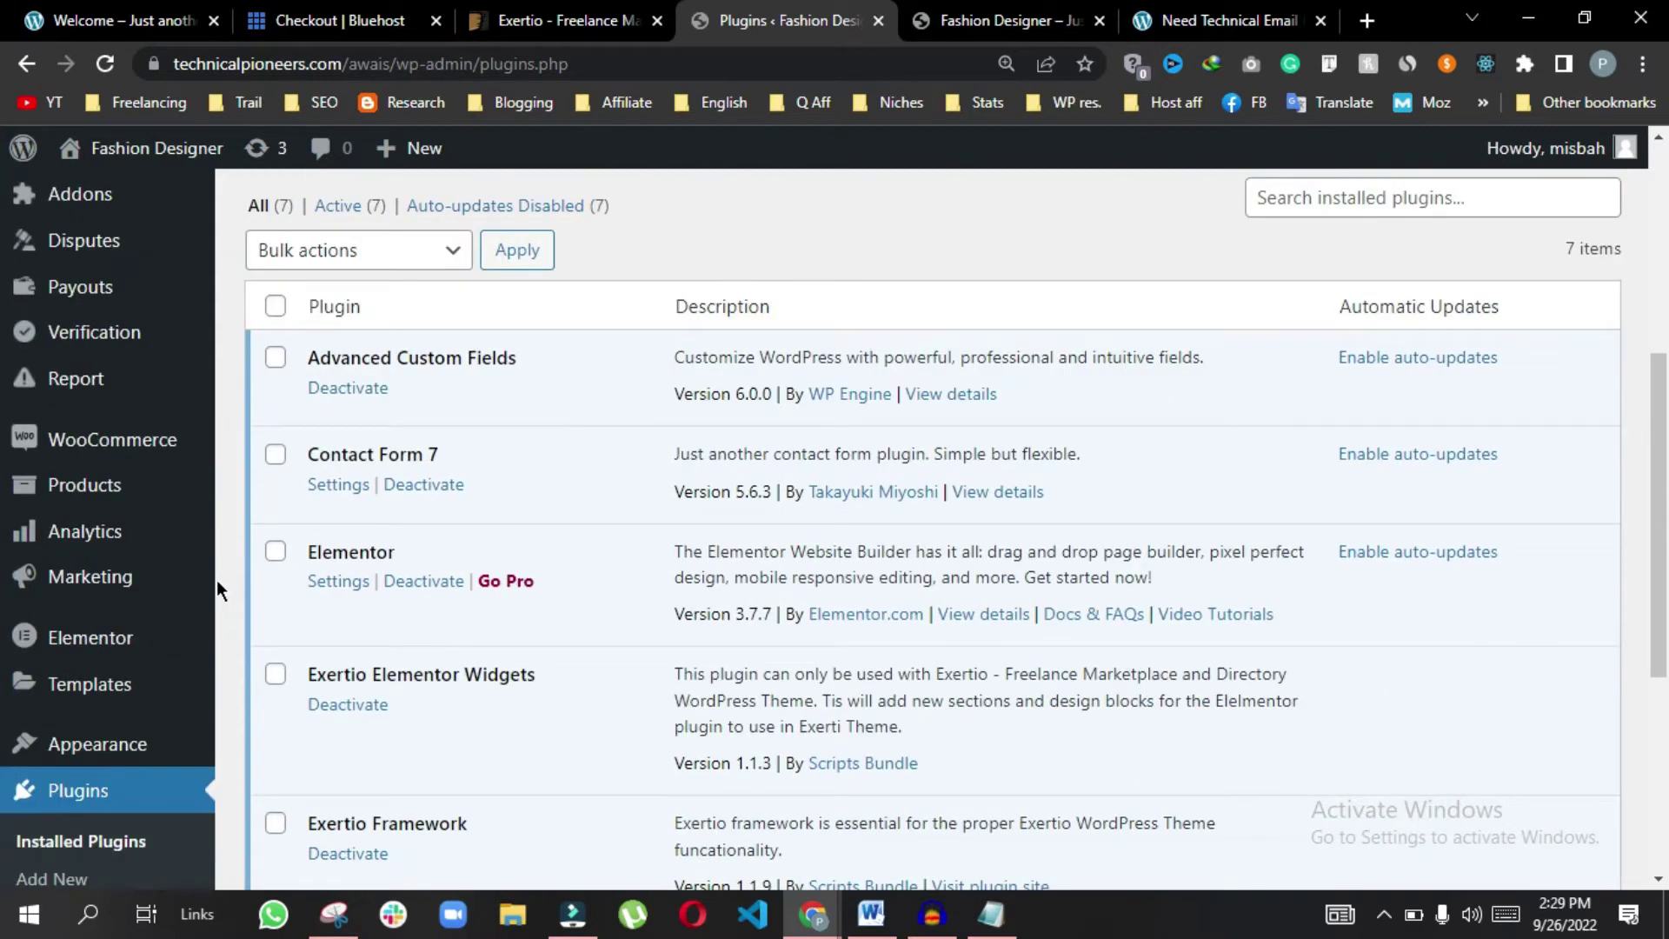
{"action": "scroll", "coordinate": [217, 580], "scroll_direction": "down", "scroll_amount": 5}
{"action": "mouse_move", "coordinate": [83, 729]}
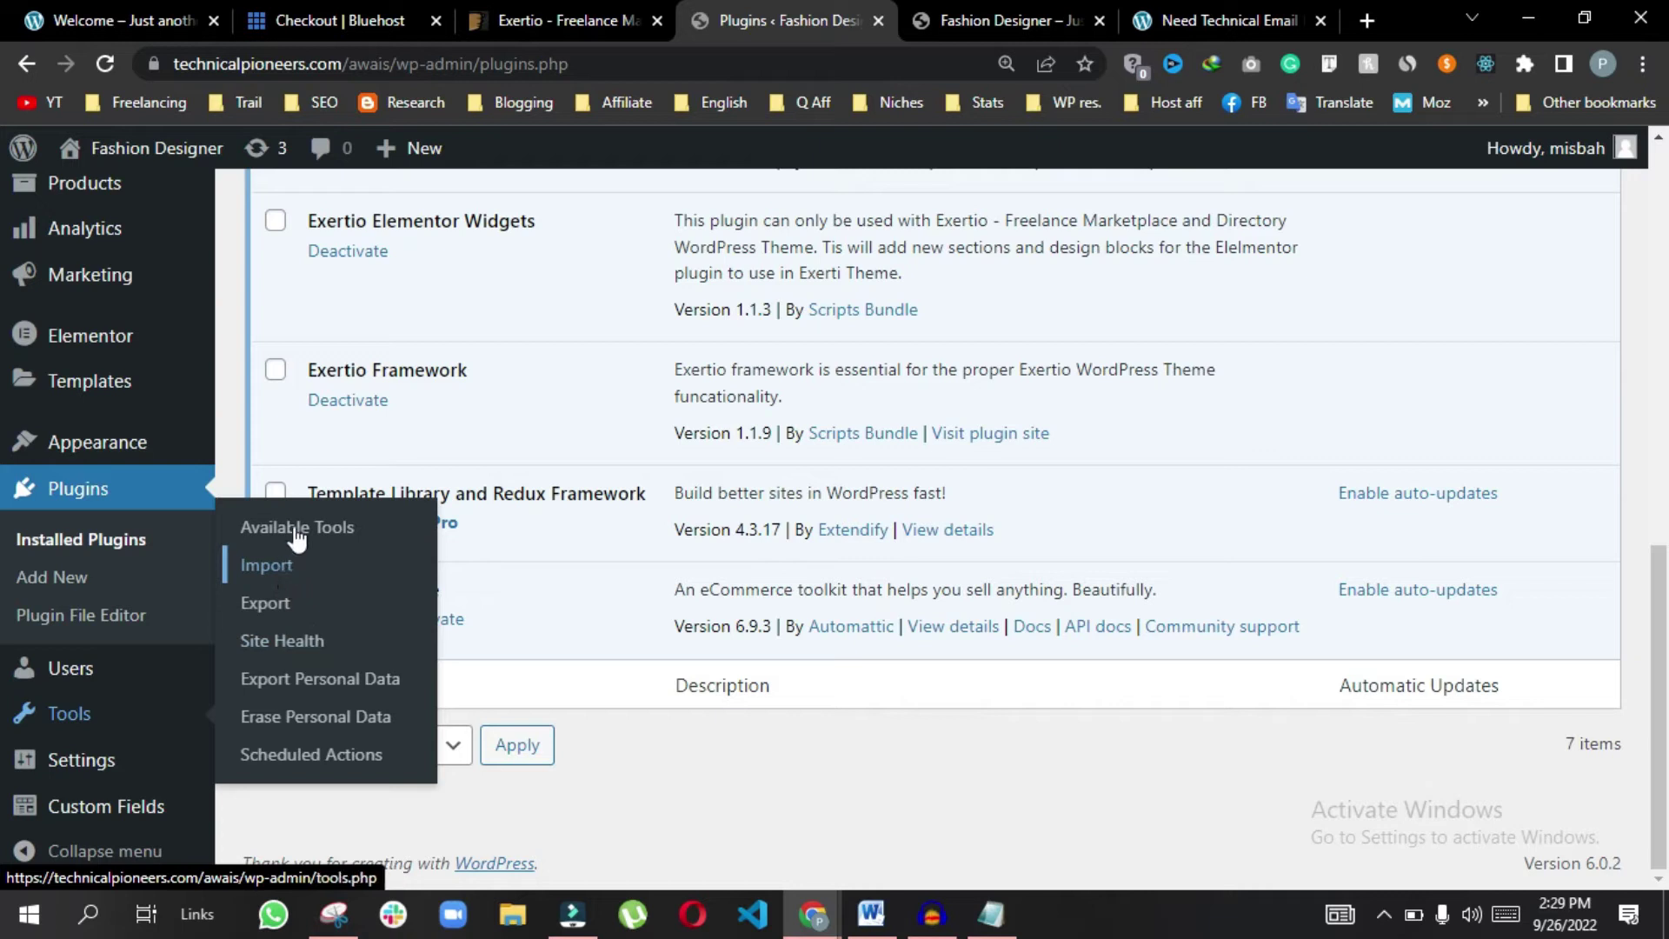
{"action": "left_click", "coordinate": [256, 527]}
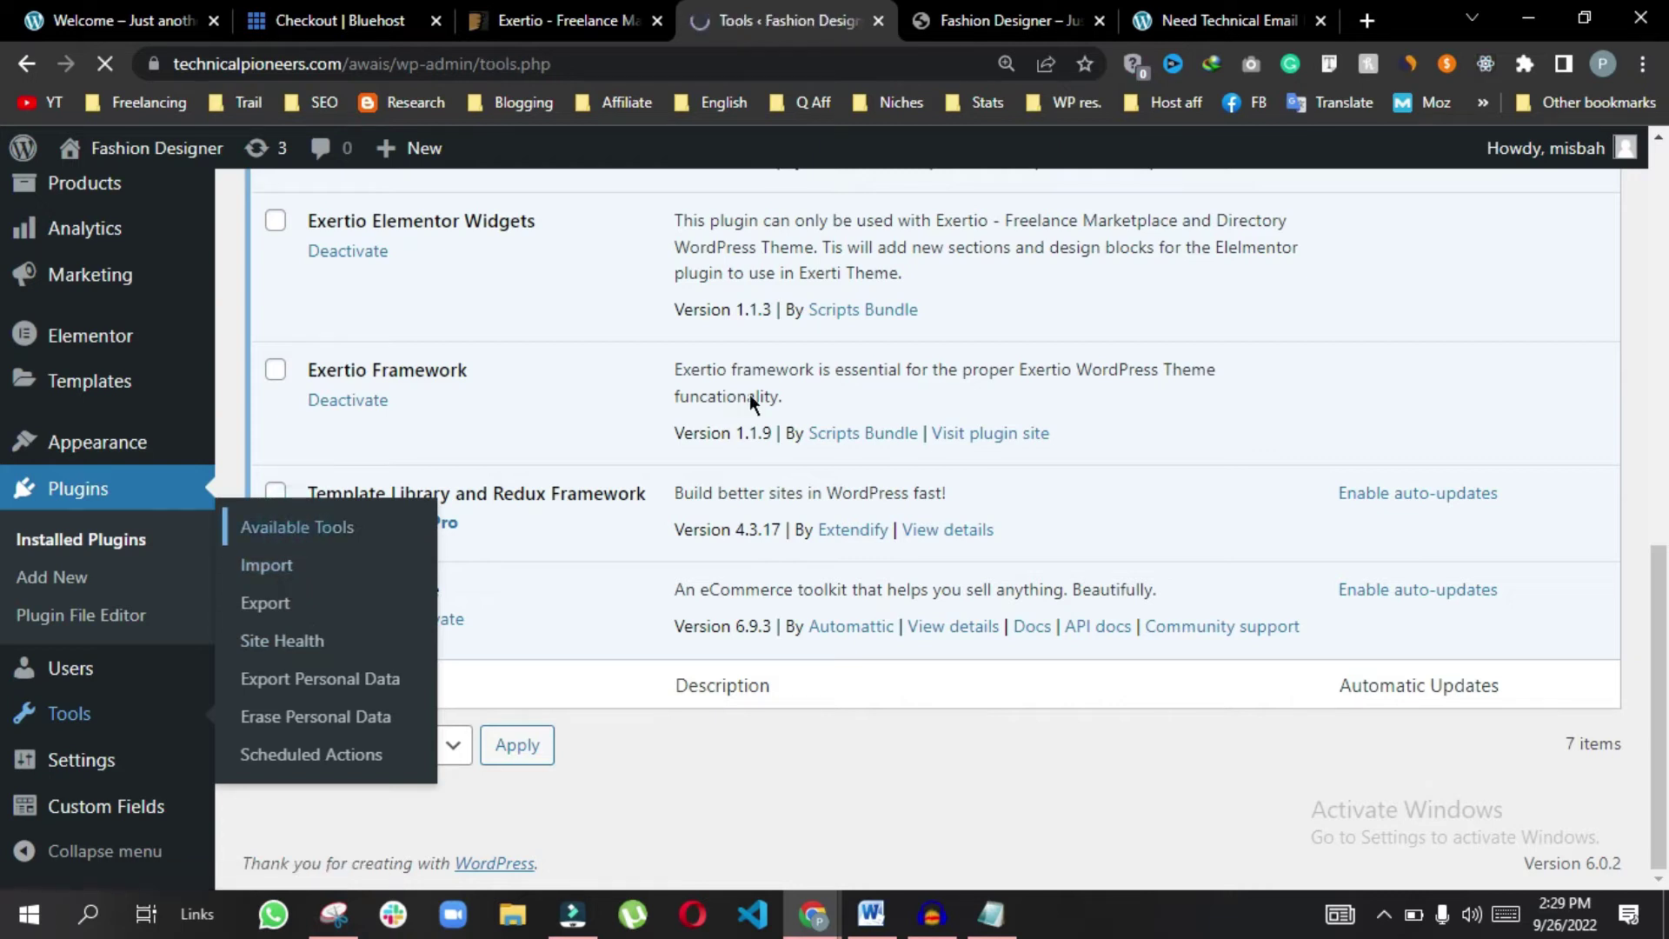
{"action": "scroll", "coordinate": [717, 393], "scroll_direction": "down", "scroll_amount": 3}
{"action": "scroll", "coordinate": [704, 390], "scroll_direction": "up", "scroll_amount": 3}
{"action": "scroll", "coordinate": [130, 391], "scroll_direction": "down", "scroll_amount": 10}
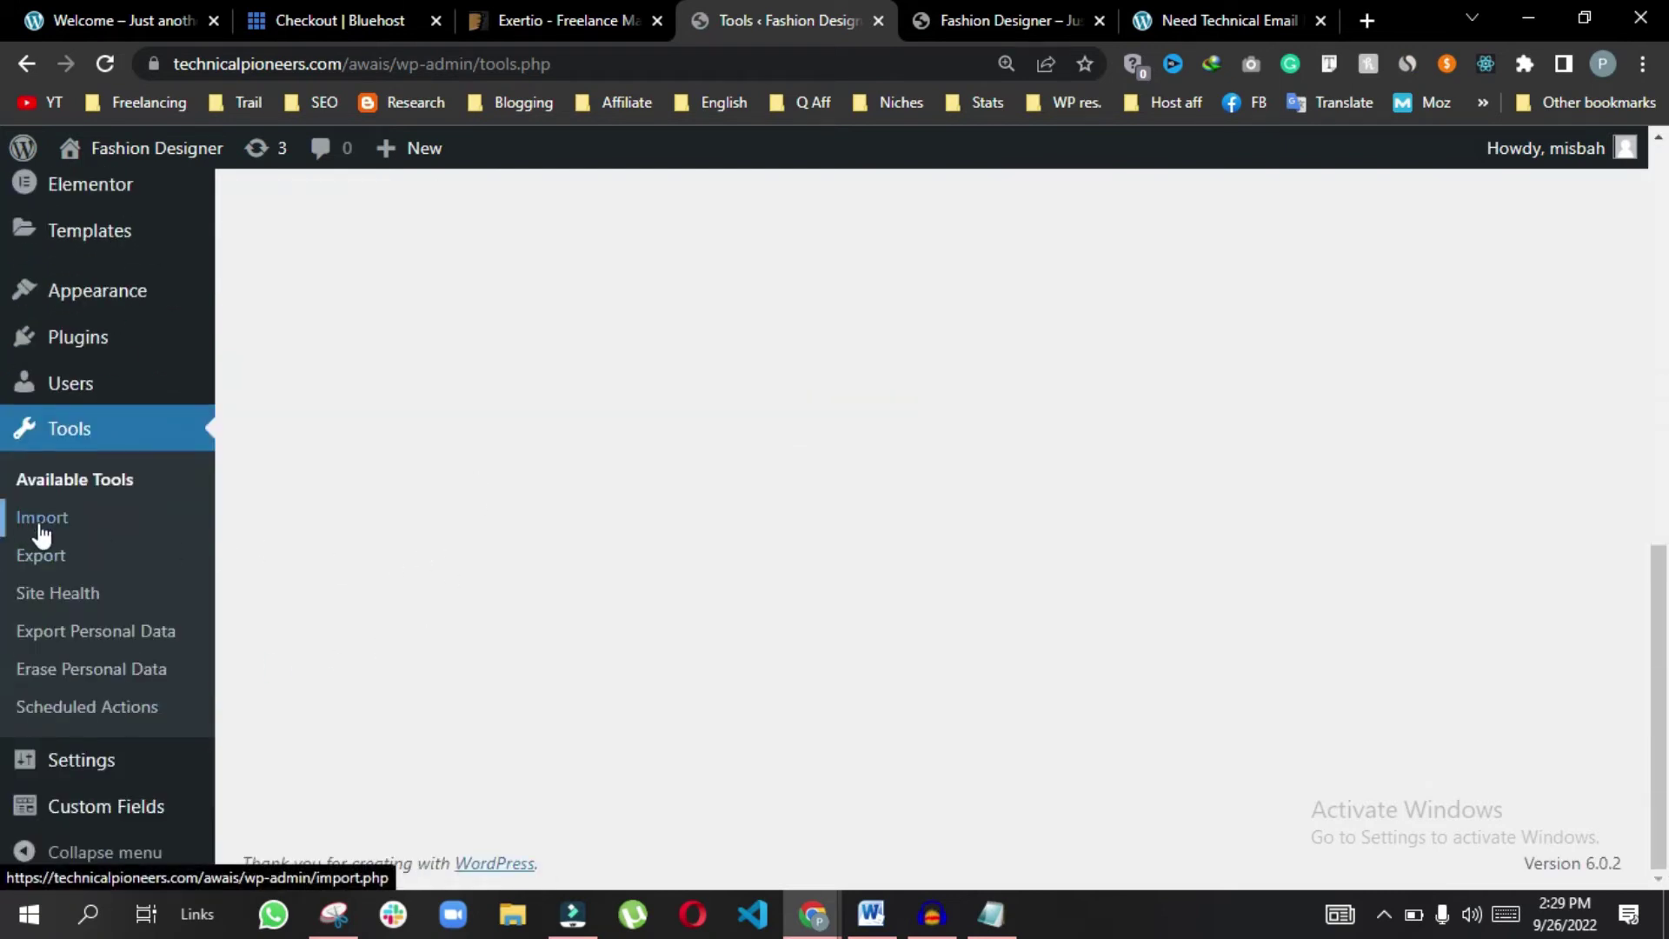
Open the Import page and install the WordPress importer for posts, pages, comments and custom fields
{"action": "left_click", "coordinate": [41, 522]}
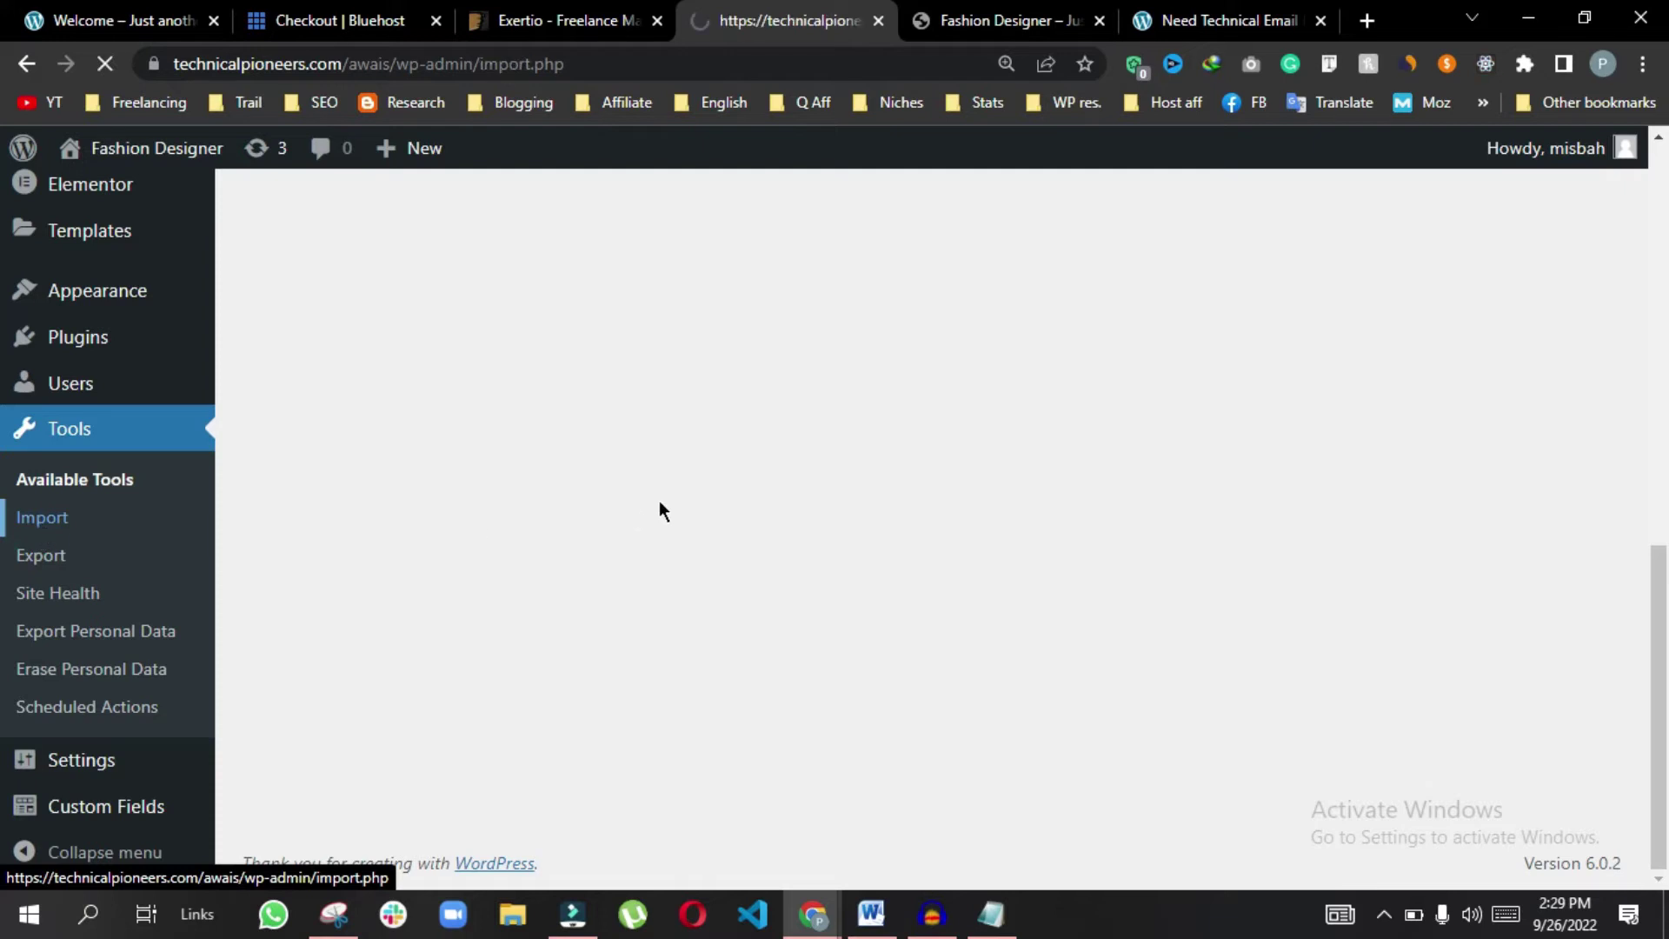
{"action": "scroll", "coordinate": [419, 461], "scroll_direction": "down", "scroll_amount": 8}
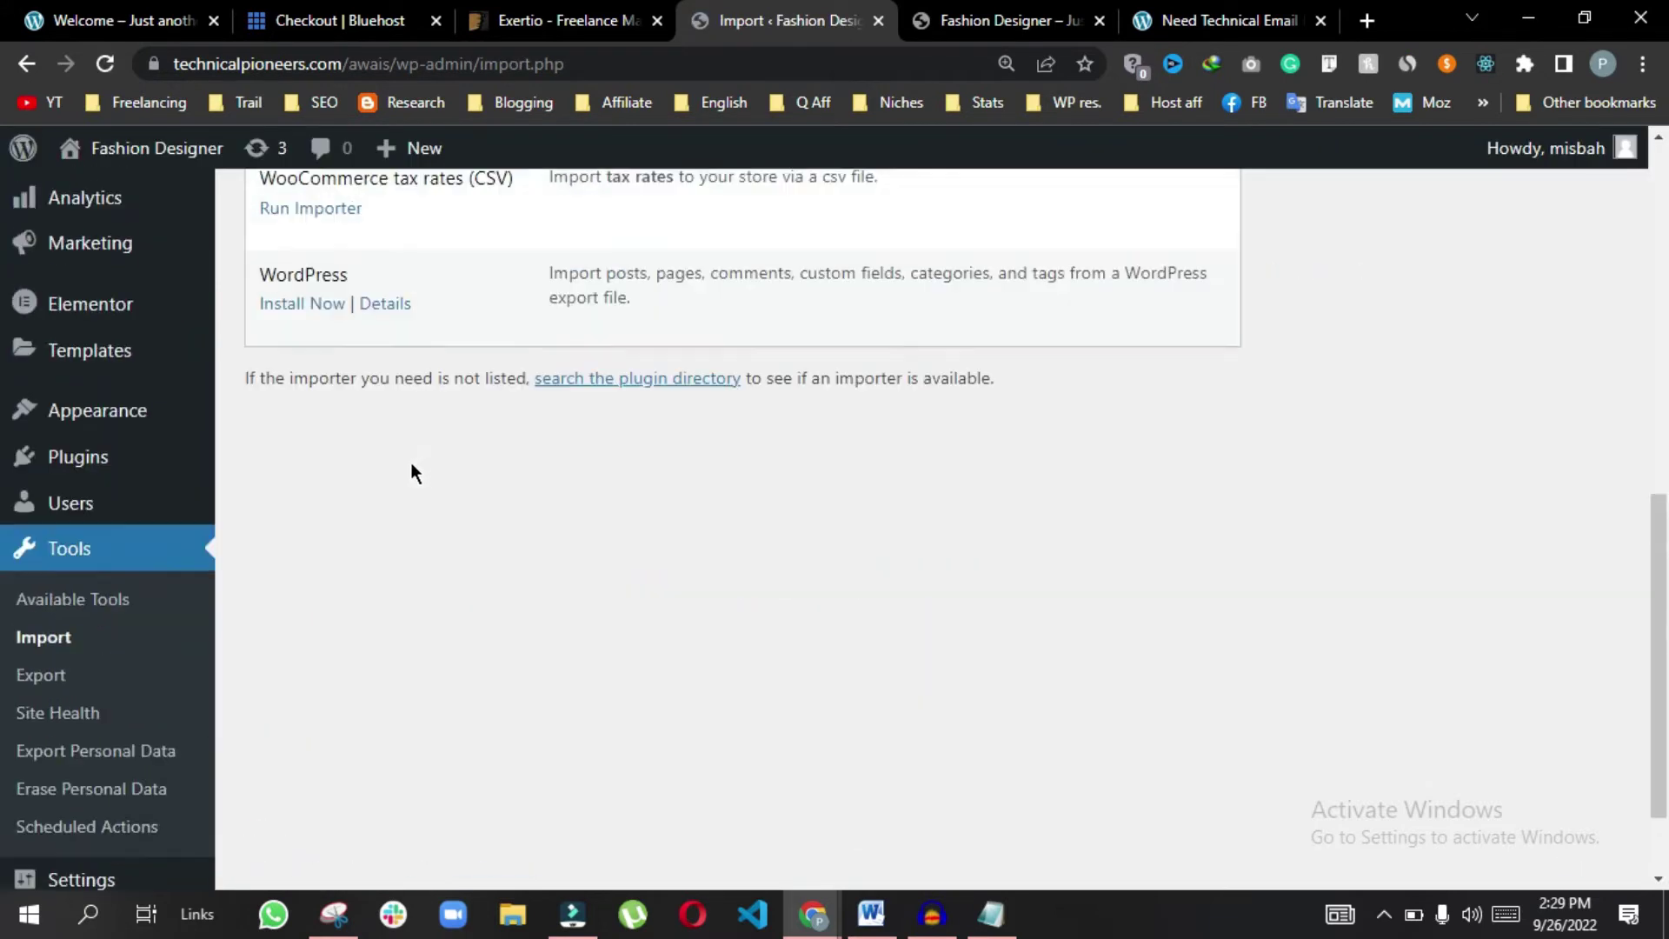
{"action": "scroll", "coordinate": [410, 463], "scroll_direction": "up", "scroll_amount": 8}
{"action": "scroll", "coordinate": [410, 462], "scroll_direction": "down", "scroll_amount": 8}
{"action": "scroll", "coordinate": [399, 478], "scroll_direction": "up", "scroll_amount": 3}
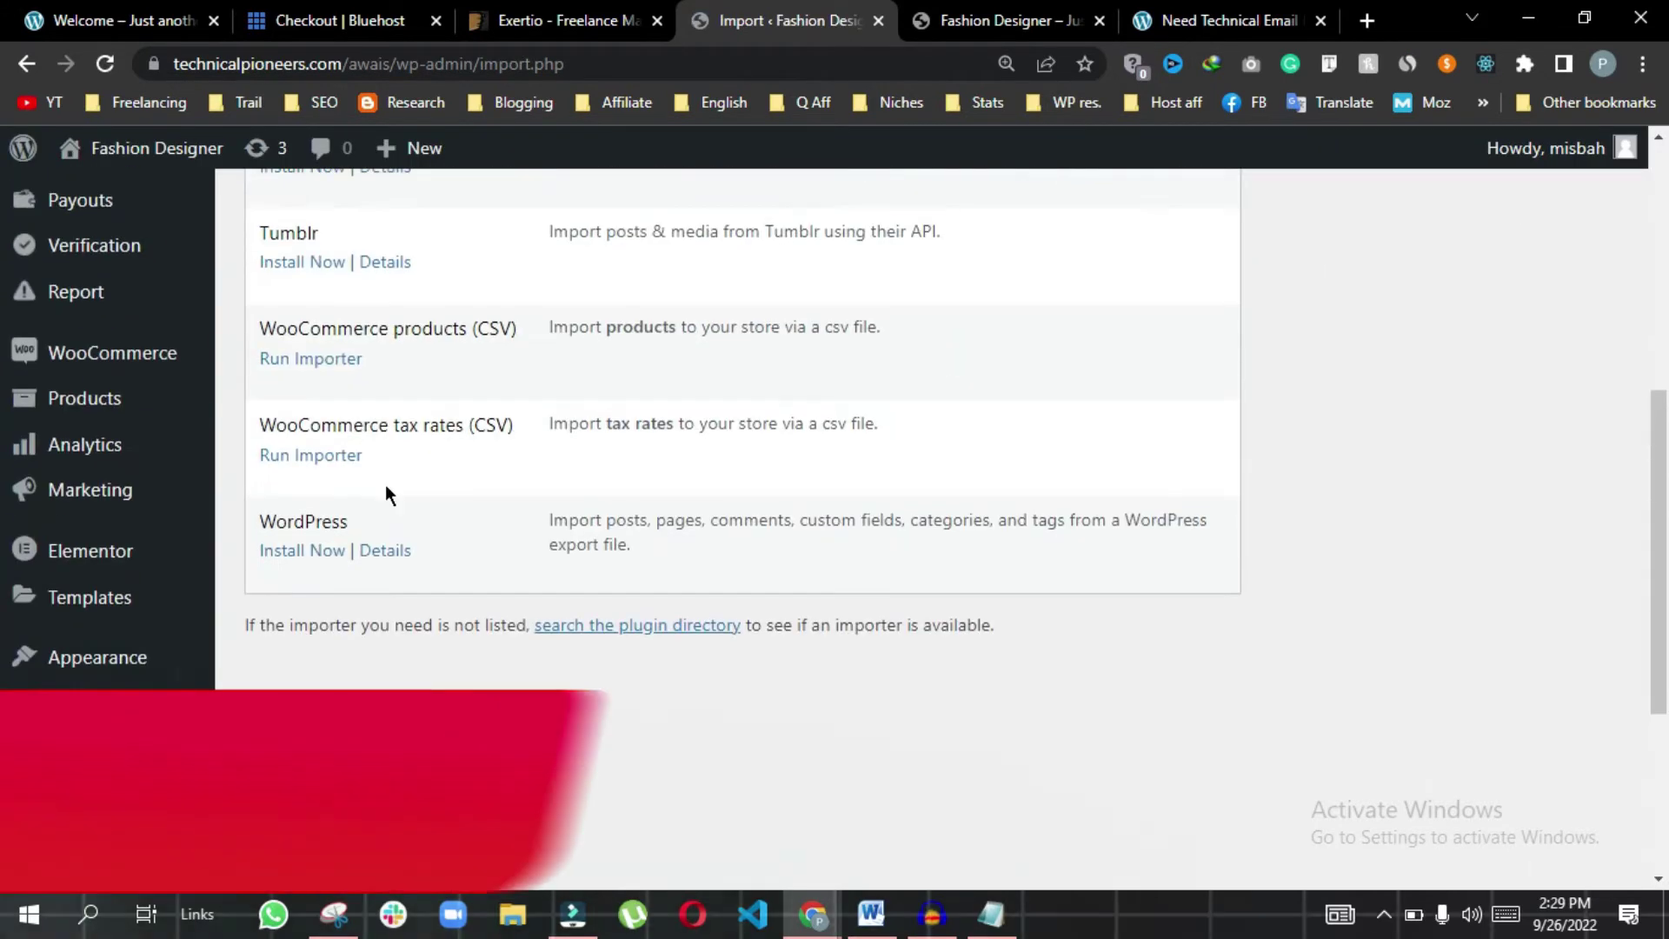
{"action": "left_click", "coordinate": [290, 554]}
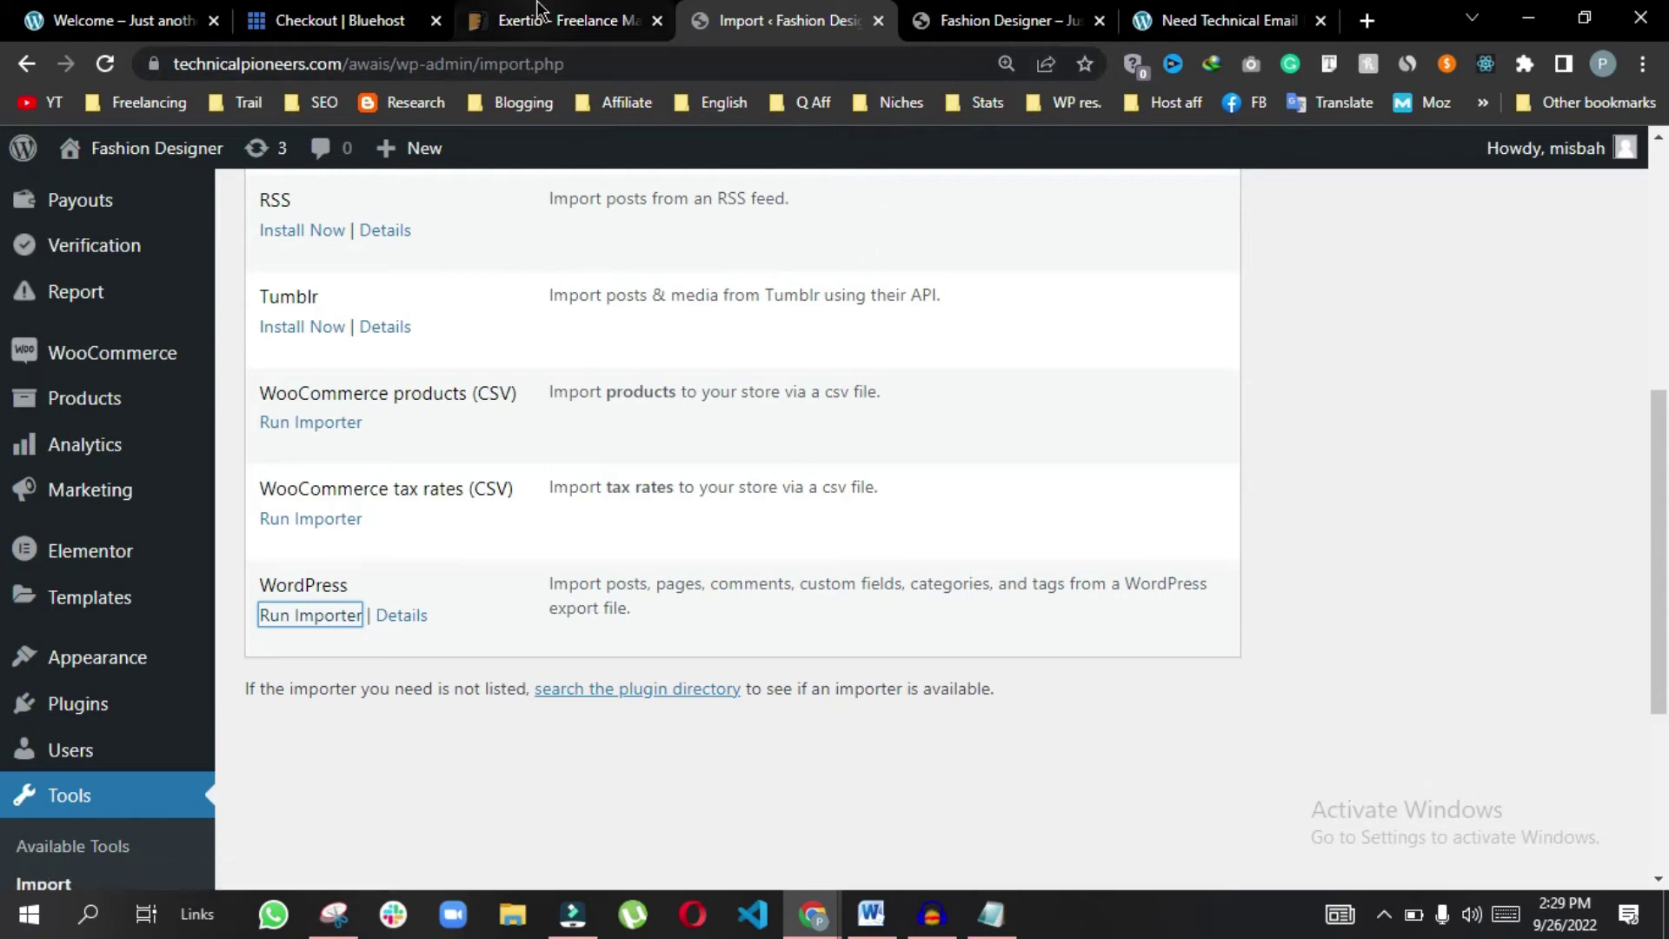
Look over the Exertio theme's ThemeForest page and compare it with the site's front page
{"action": "left_click", "coordinate": [565, 20]}
{"action": "scroll", "coordinate": [557, 695], "scroll_direction": "down", "scroll_amount": 1}
{"action": "scroll", "coordinate": [556, 695], "scroll_direction": "down", "scroll_amount": 10}
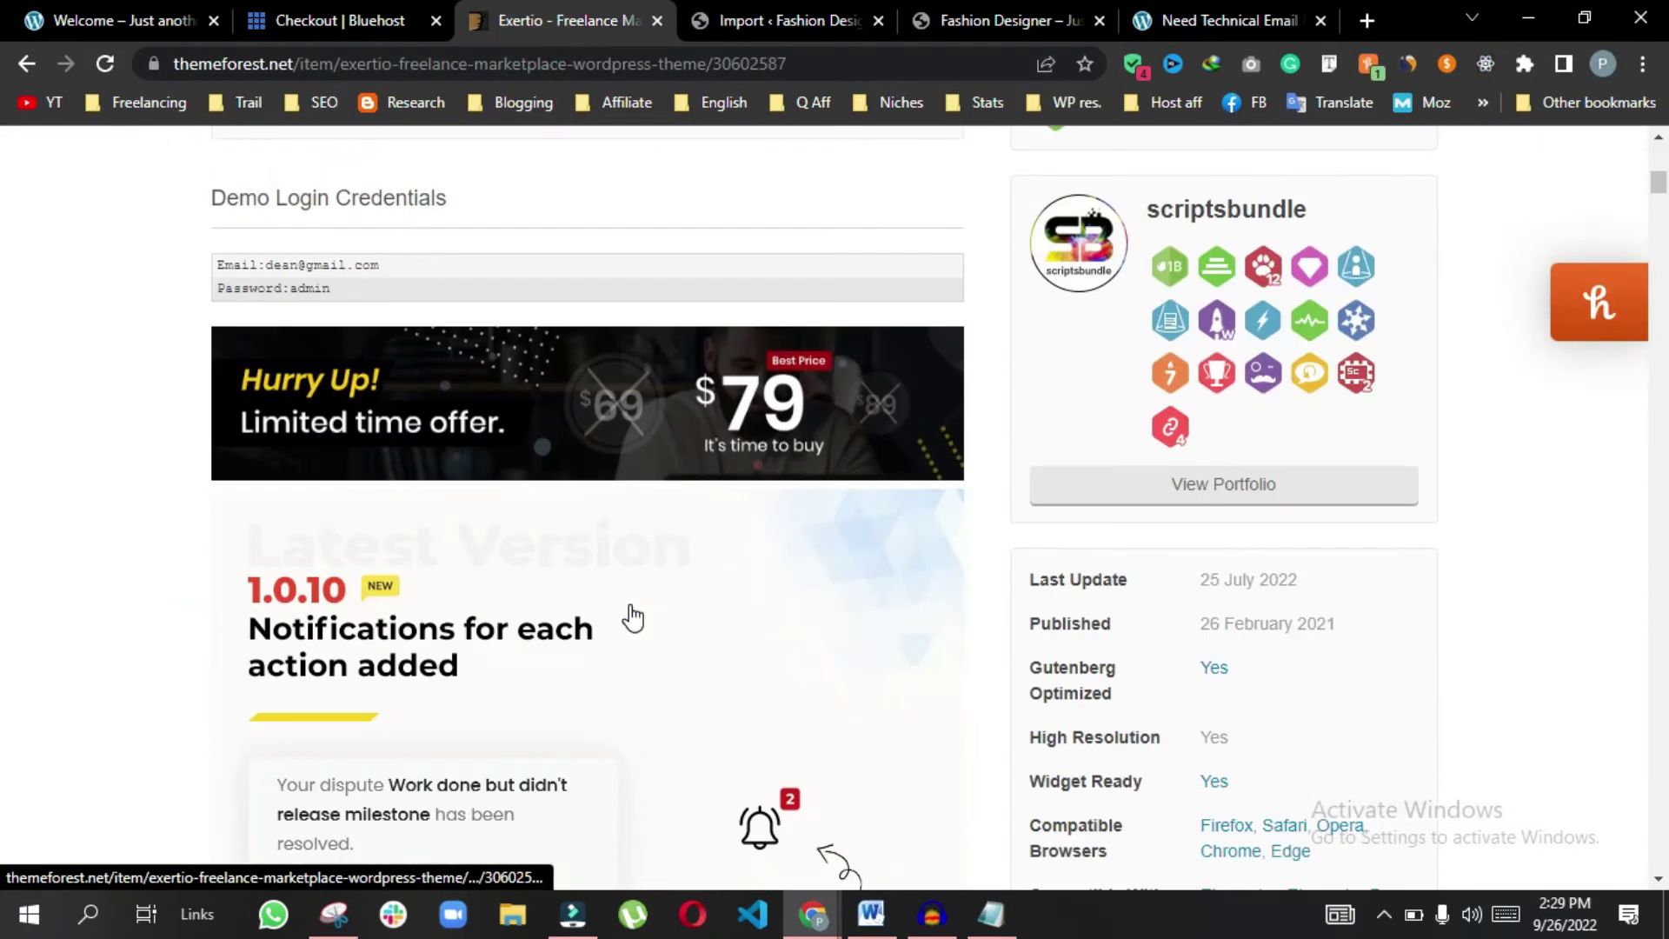
{"action": "left_click", "coordinate": [1023, 11]}
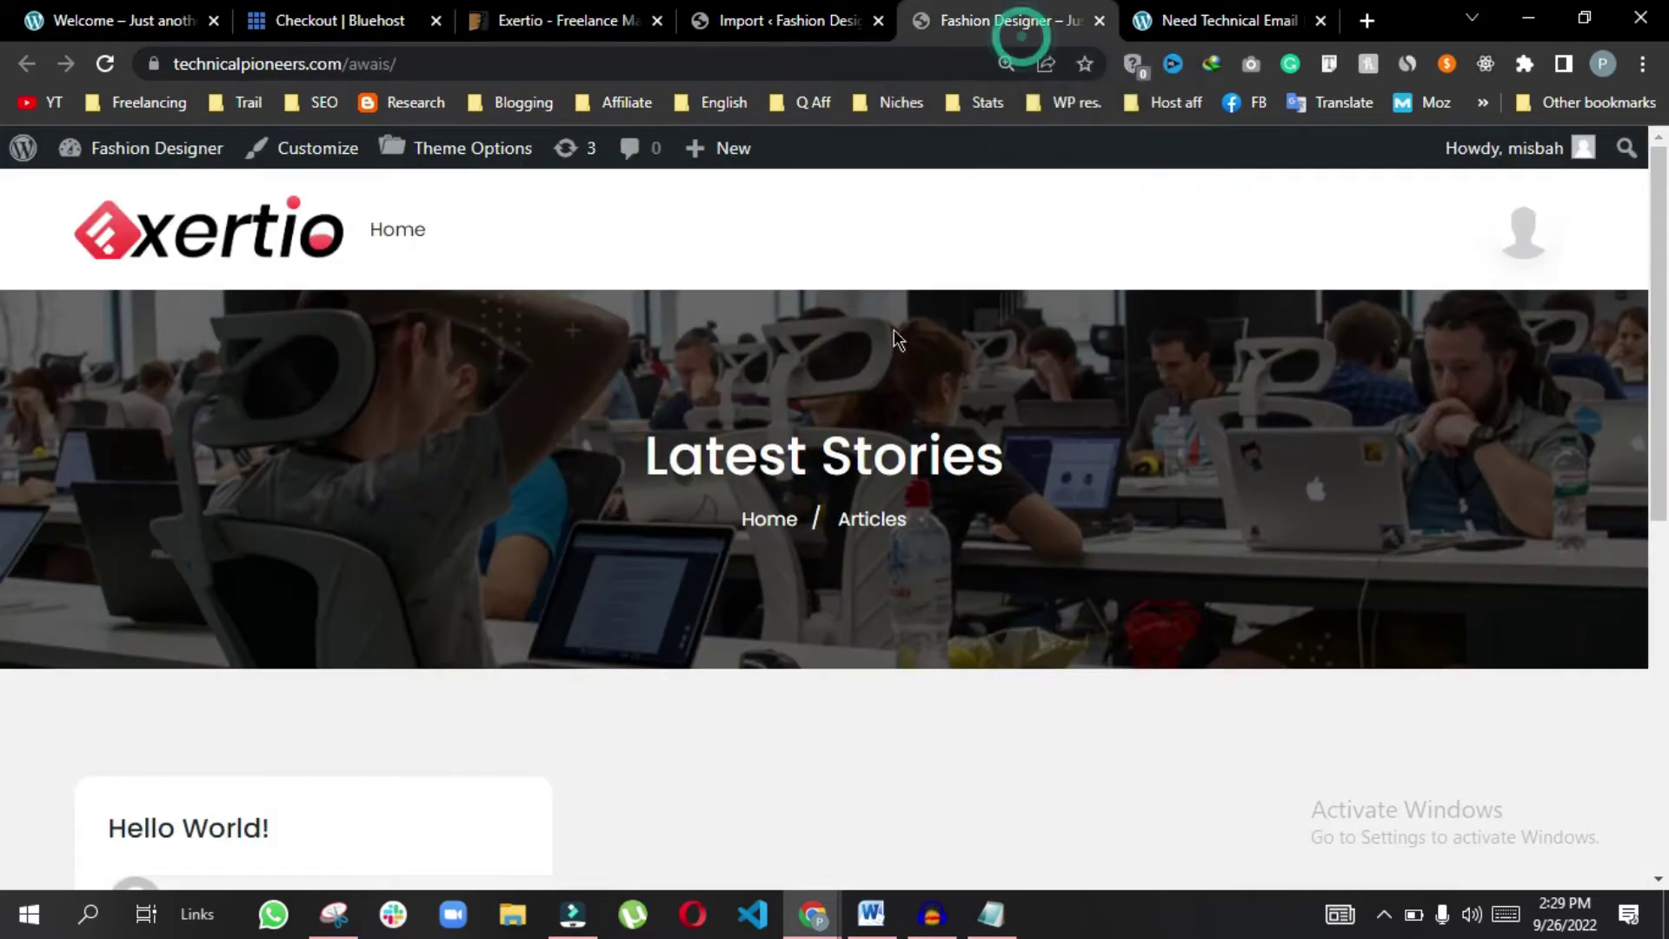
Run the WordPress importer and upload content.xml from the theme's demo data folder
{"action": "left_click", "coordinate": [763, 30]}
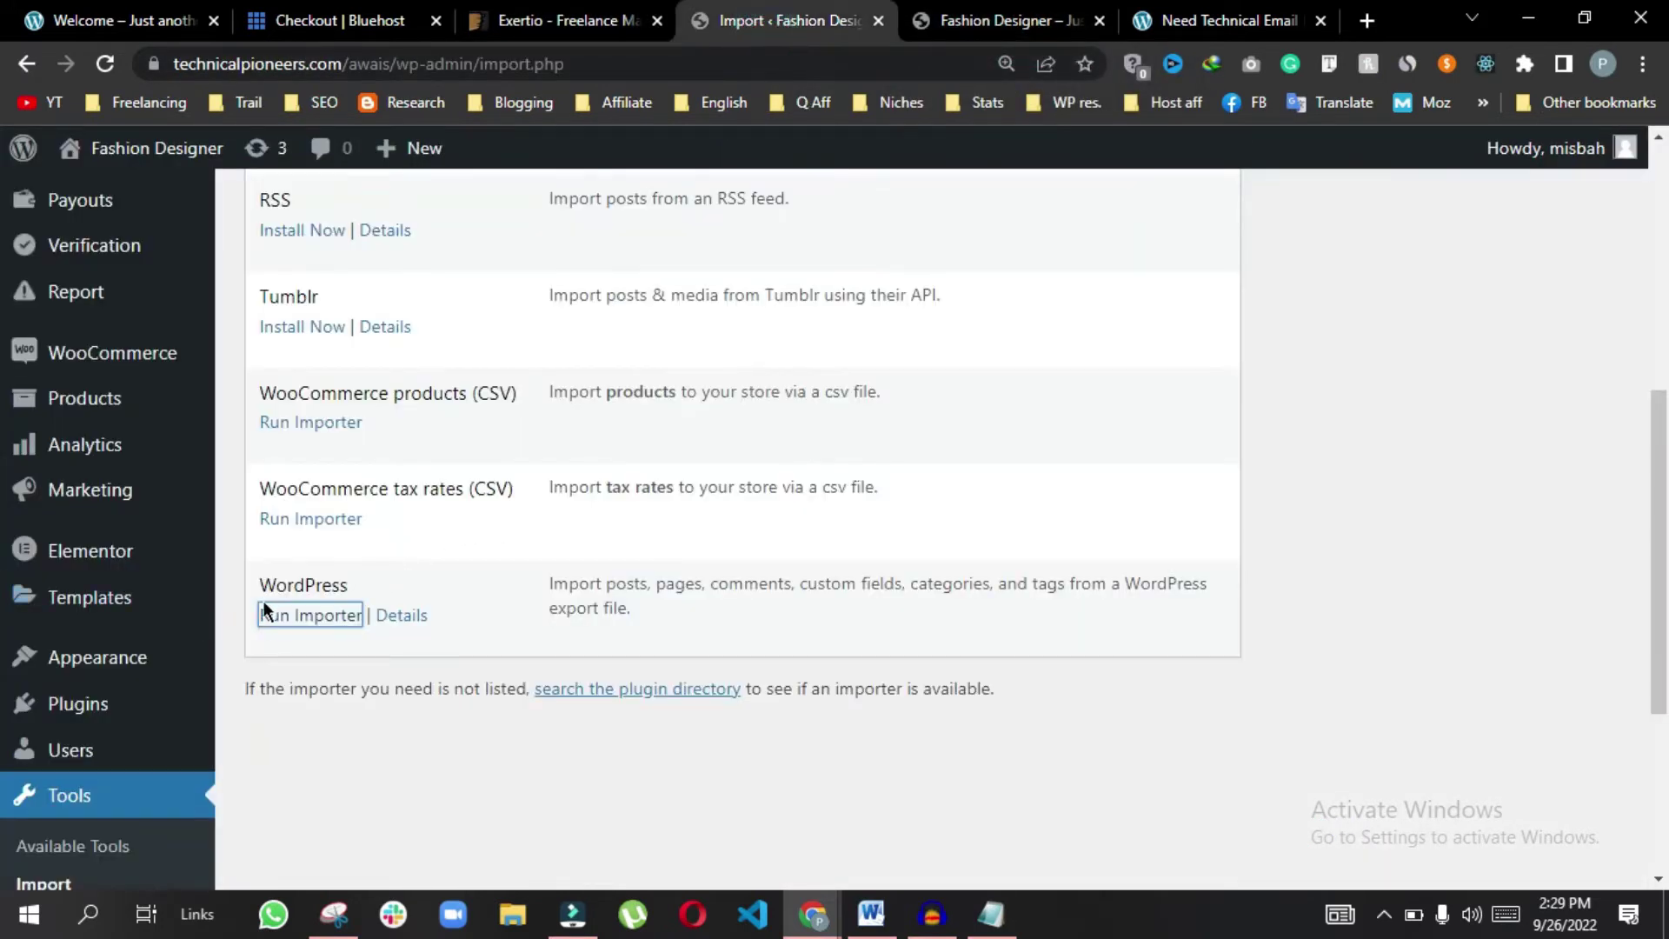
{"action": "left_click", "coordinate": [309, 621]}
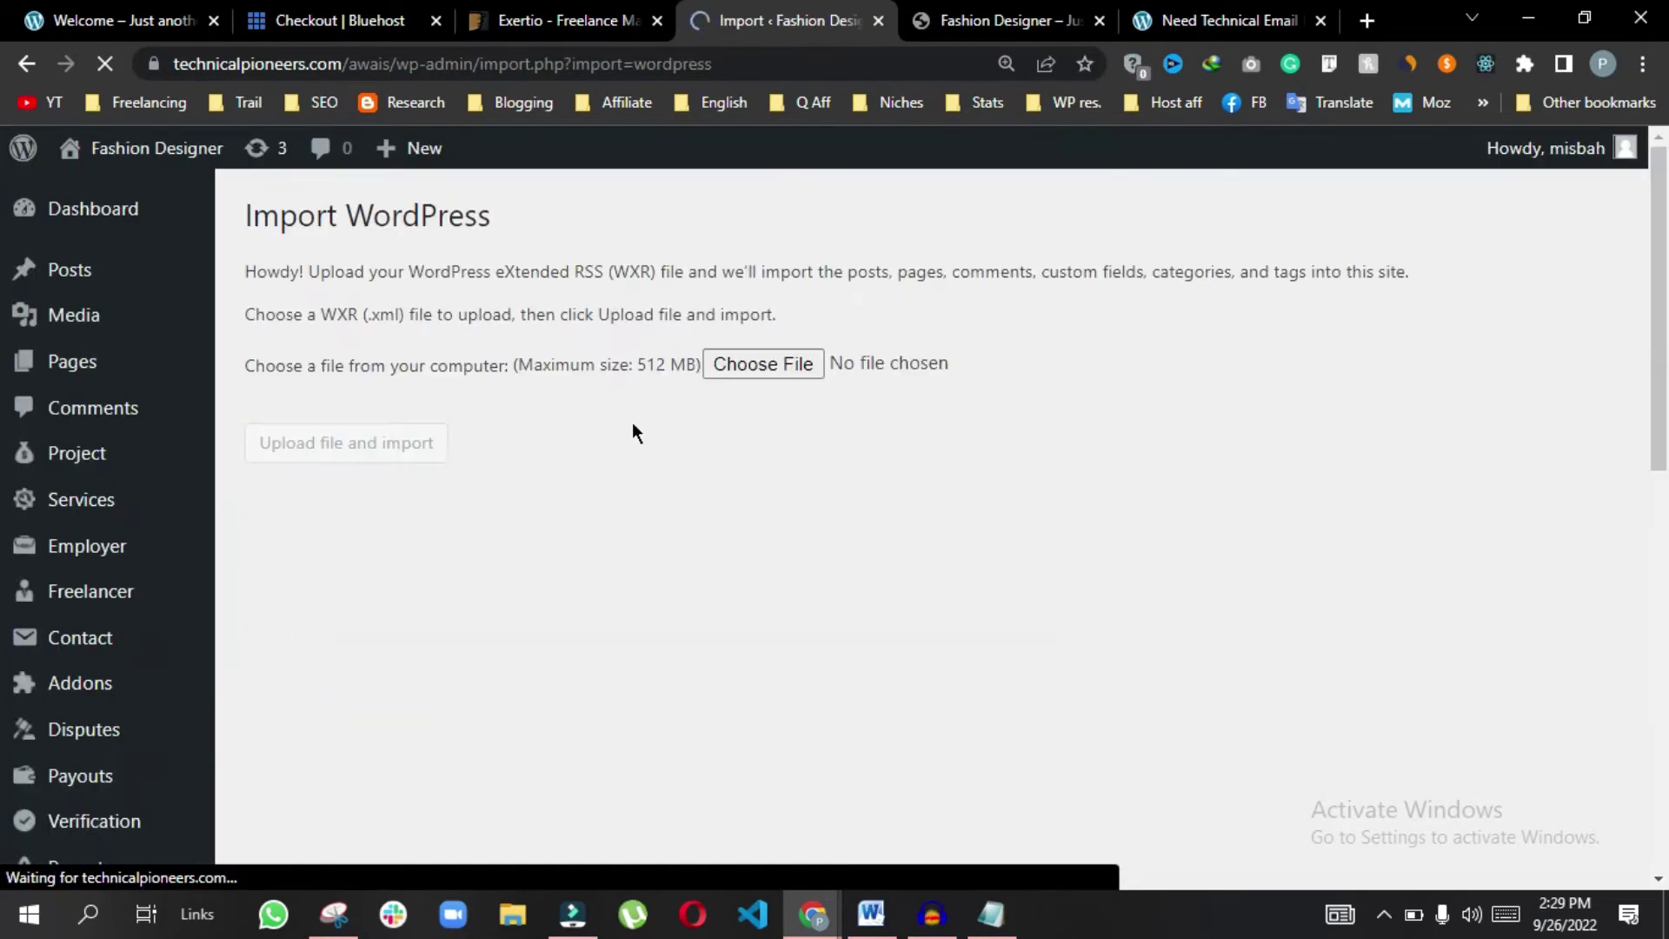
{"action": "left_click", "coordinate": [770, 368]}
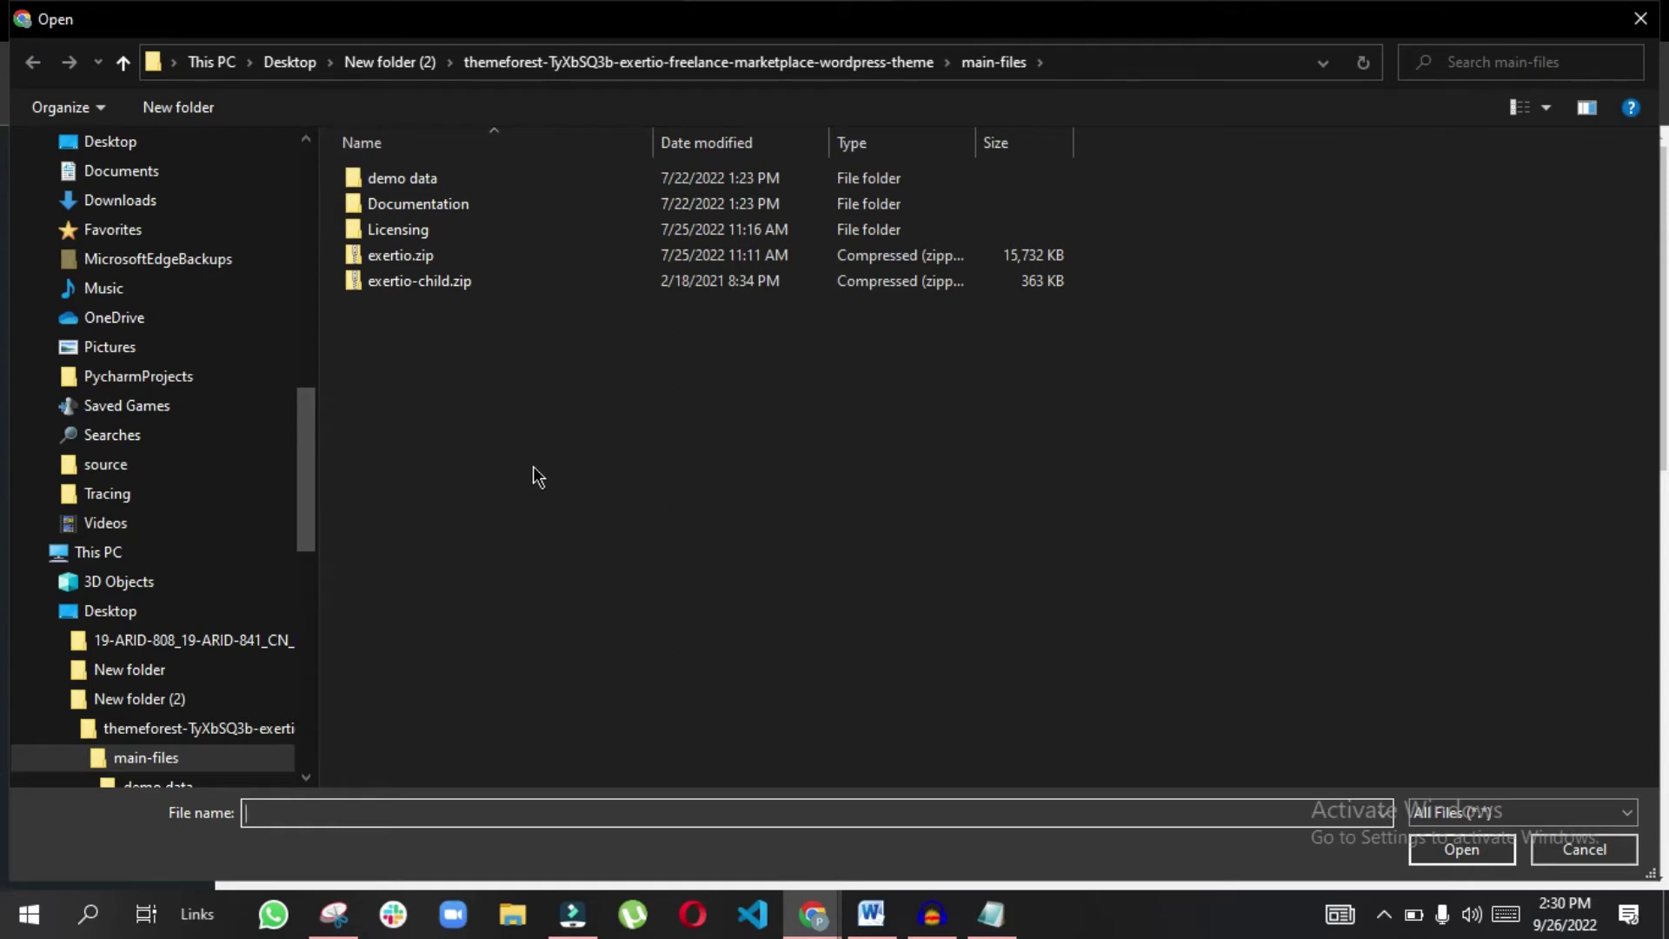
{"action": "double_click", "coordinate": [400, 178]}
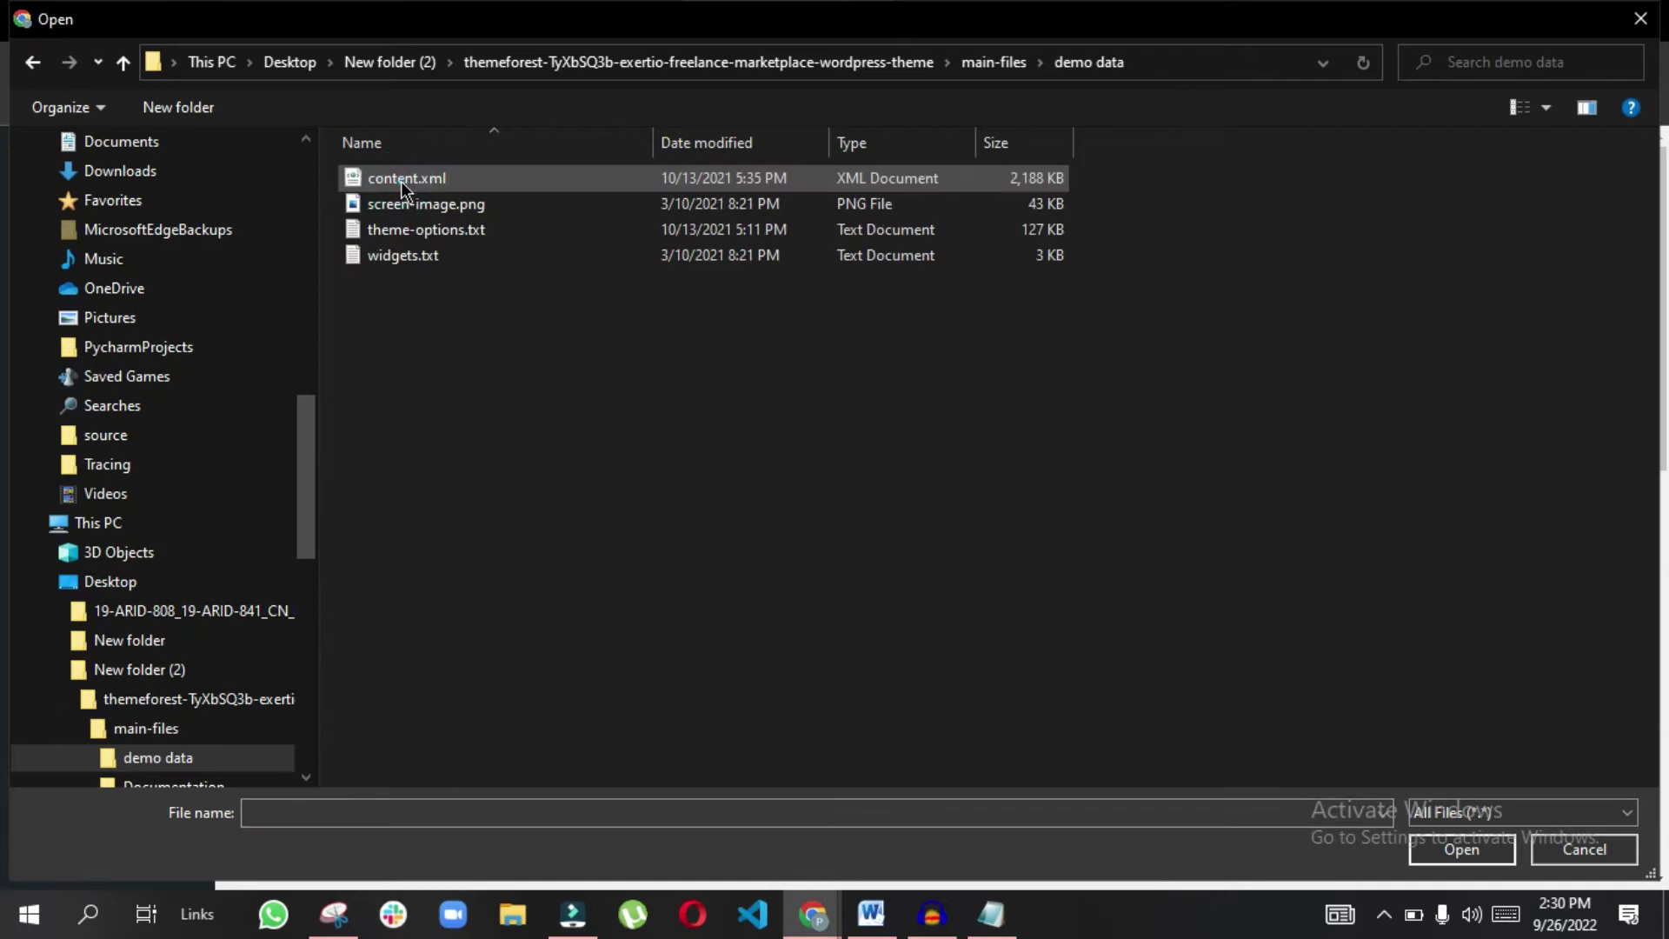
{"action": "left_click", "coordinate": [404, 181]}
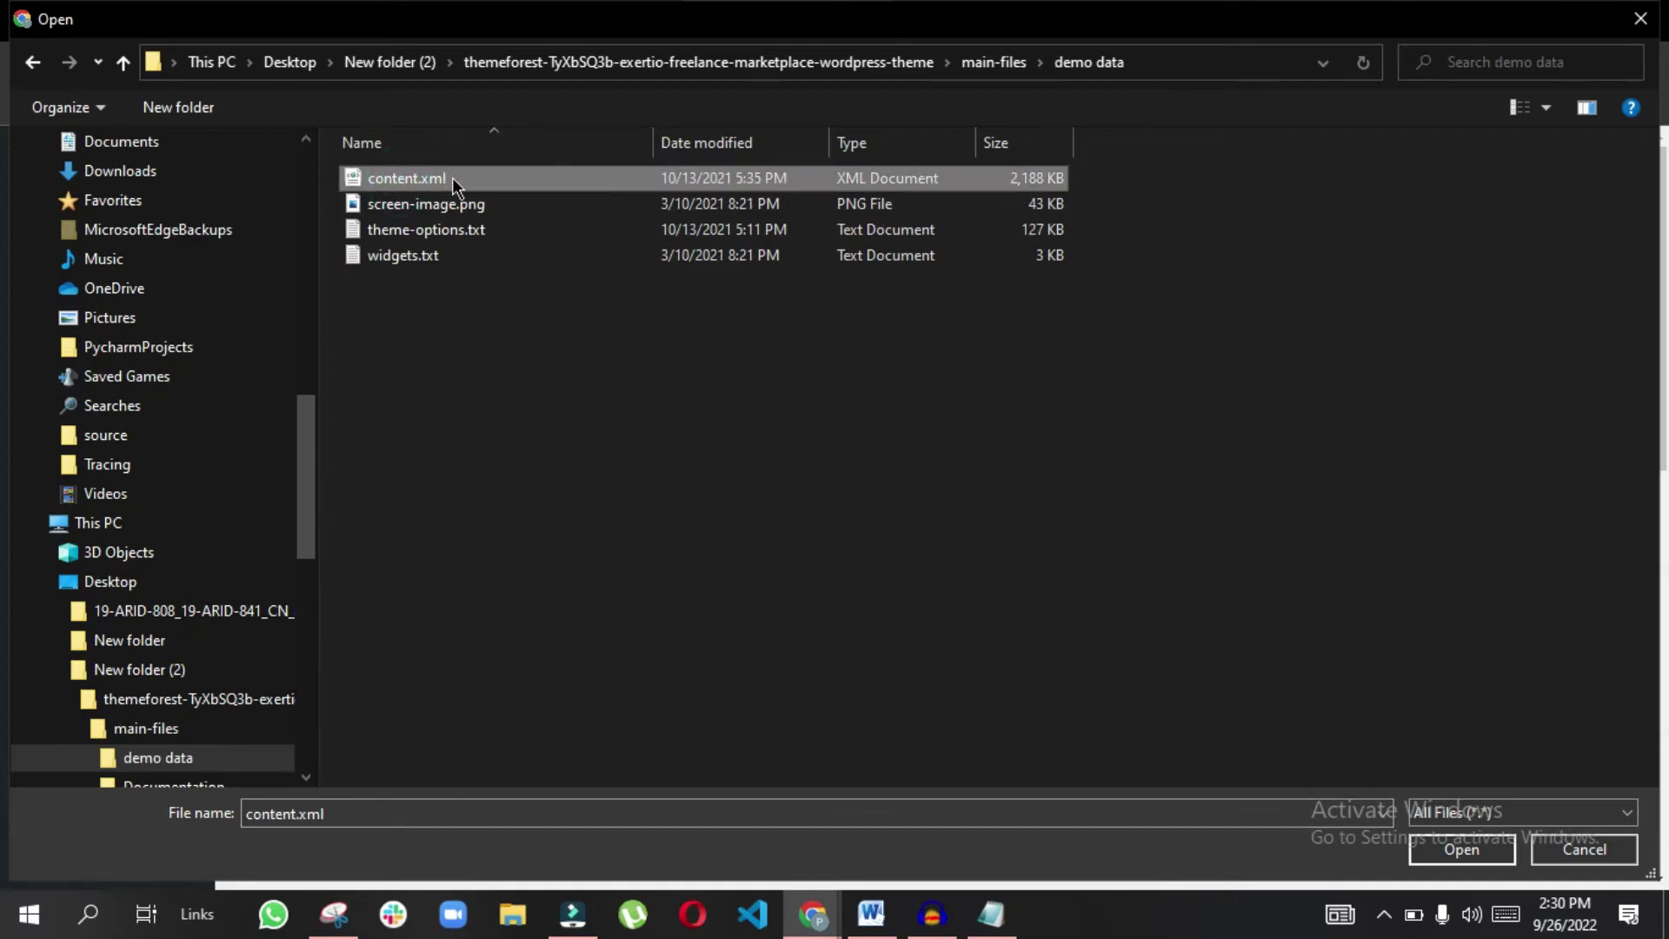
{"action": "left_click", "coordinate": [1461, 849]}
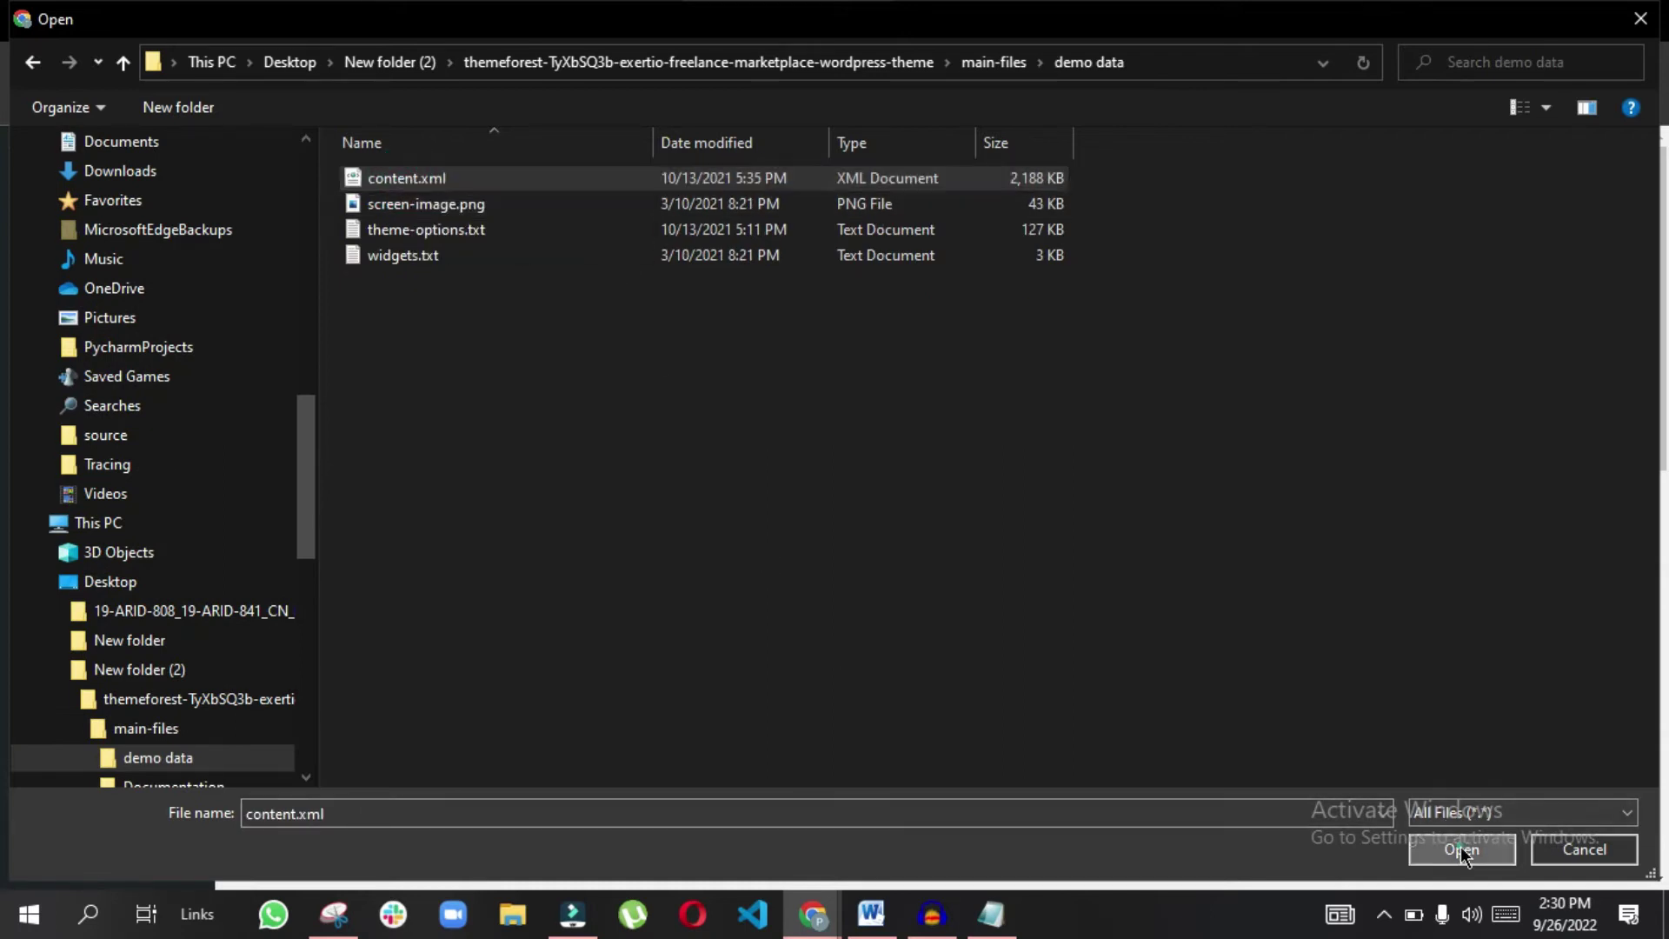
{"action": "left_click", "coordinate": [376, 443]}
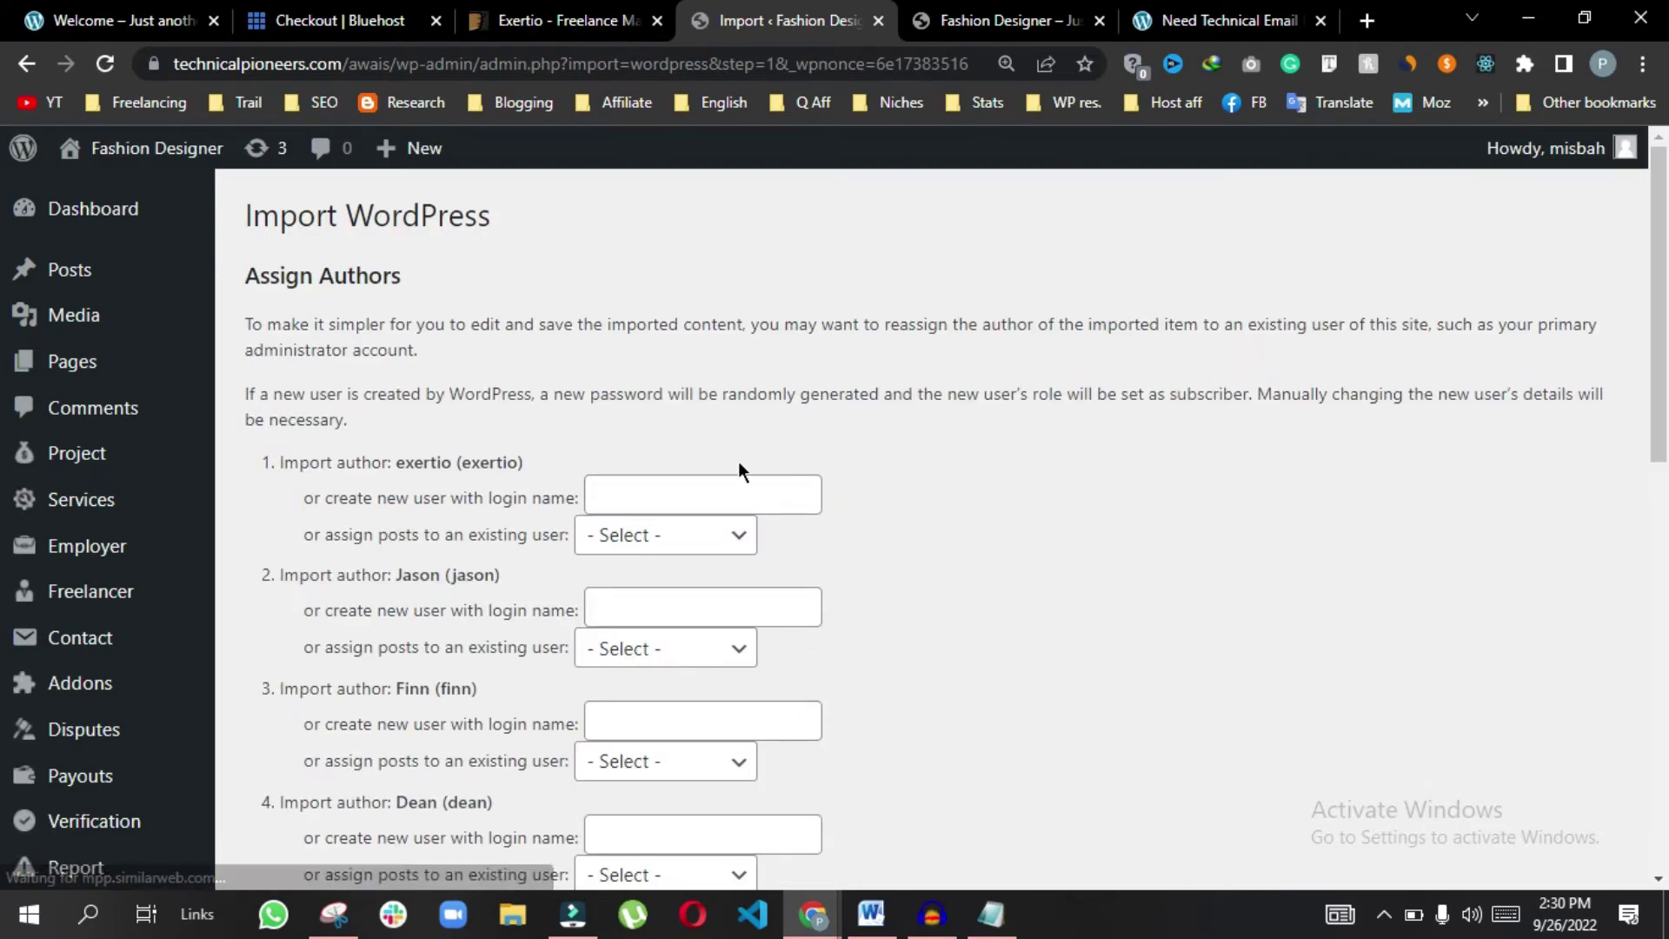
Leave the author assignments empty, enable importing of file attachments and submit the demo content import
{"action": "scroll", "coordinate": [574, 432], "scroll_direction": "down", "scroll_amount": 12}
{"action": "left_click", "coordinate": [254, 677]}
{"action": "left_click", "coordinate": [276, 749]}
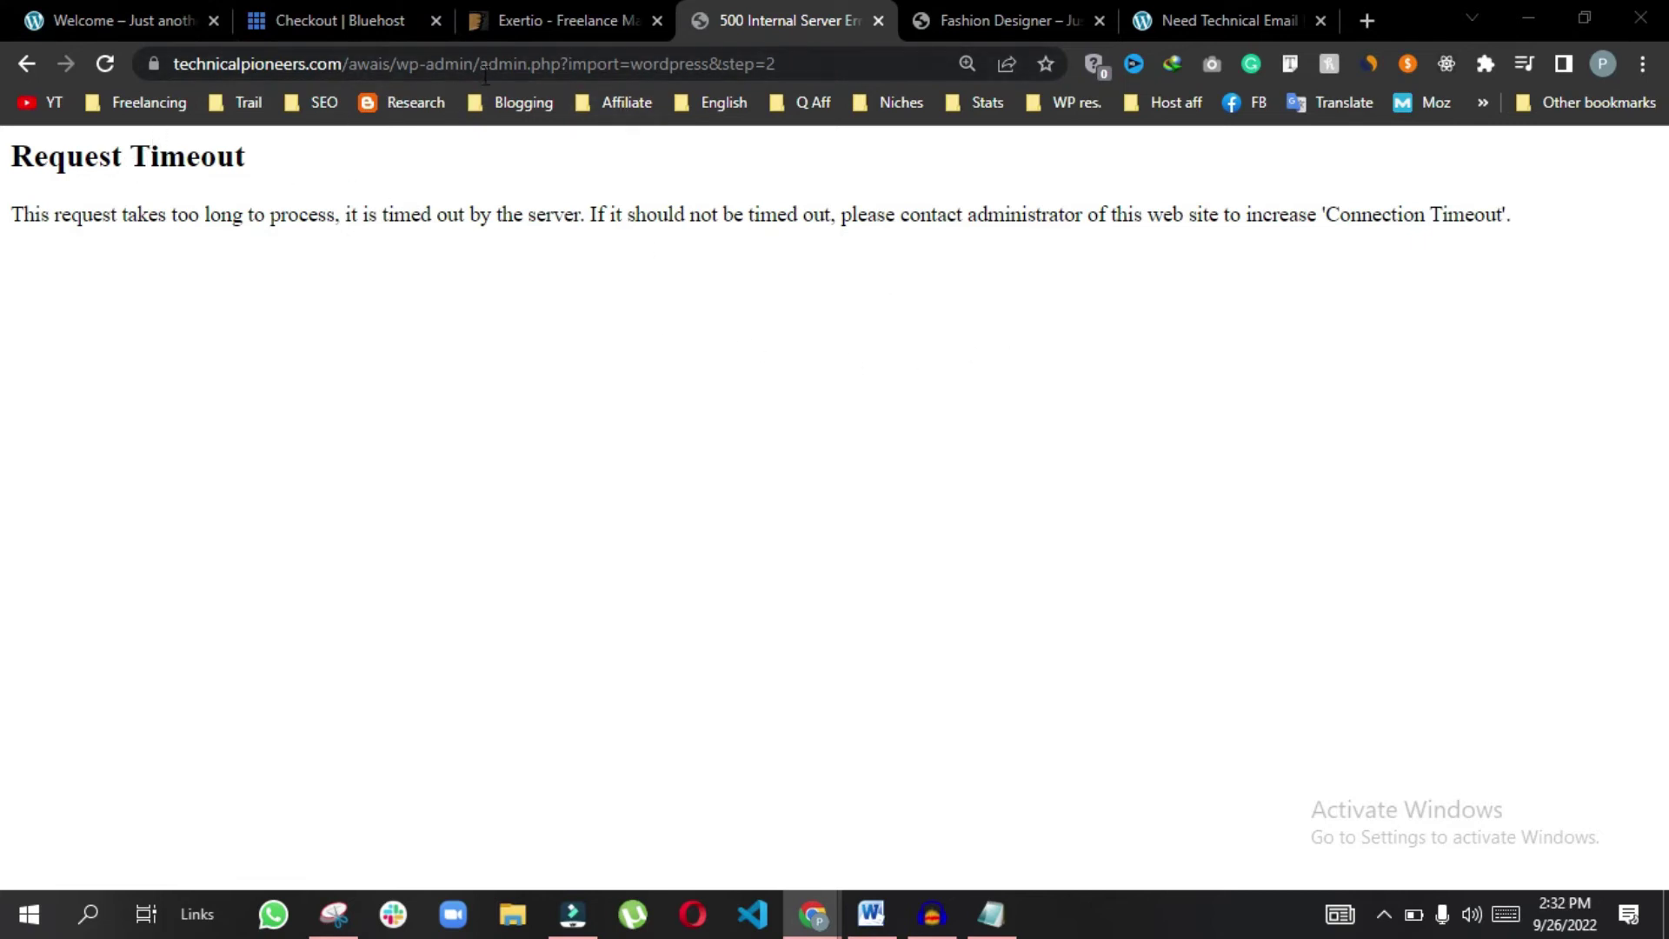
Return to the admin dashboard by removing admin.php?import=wordpress&step=2 from the page address
{"action": "left_click_drag", "start_coordinate": [478, 64], "coordinate": [877, 71]}
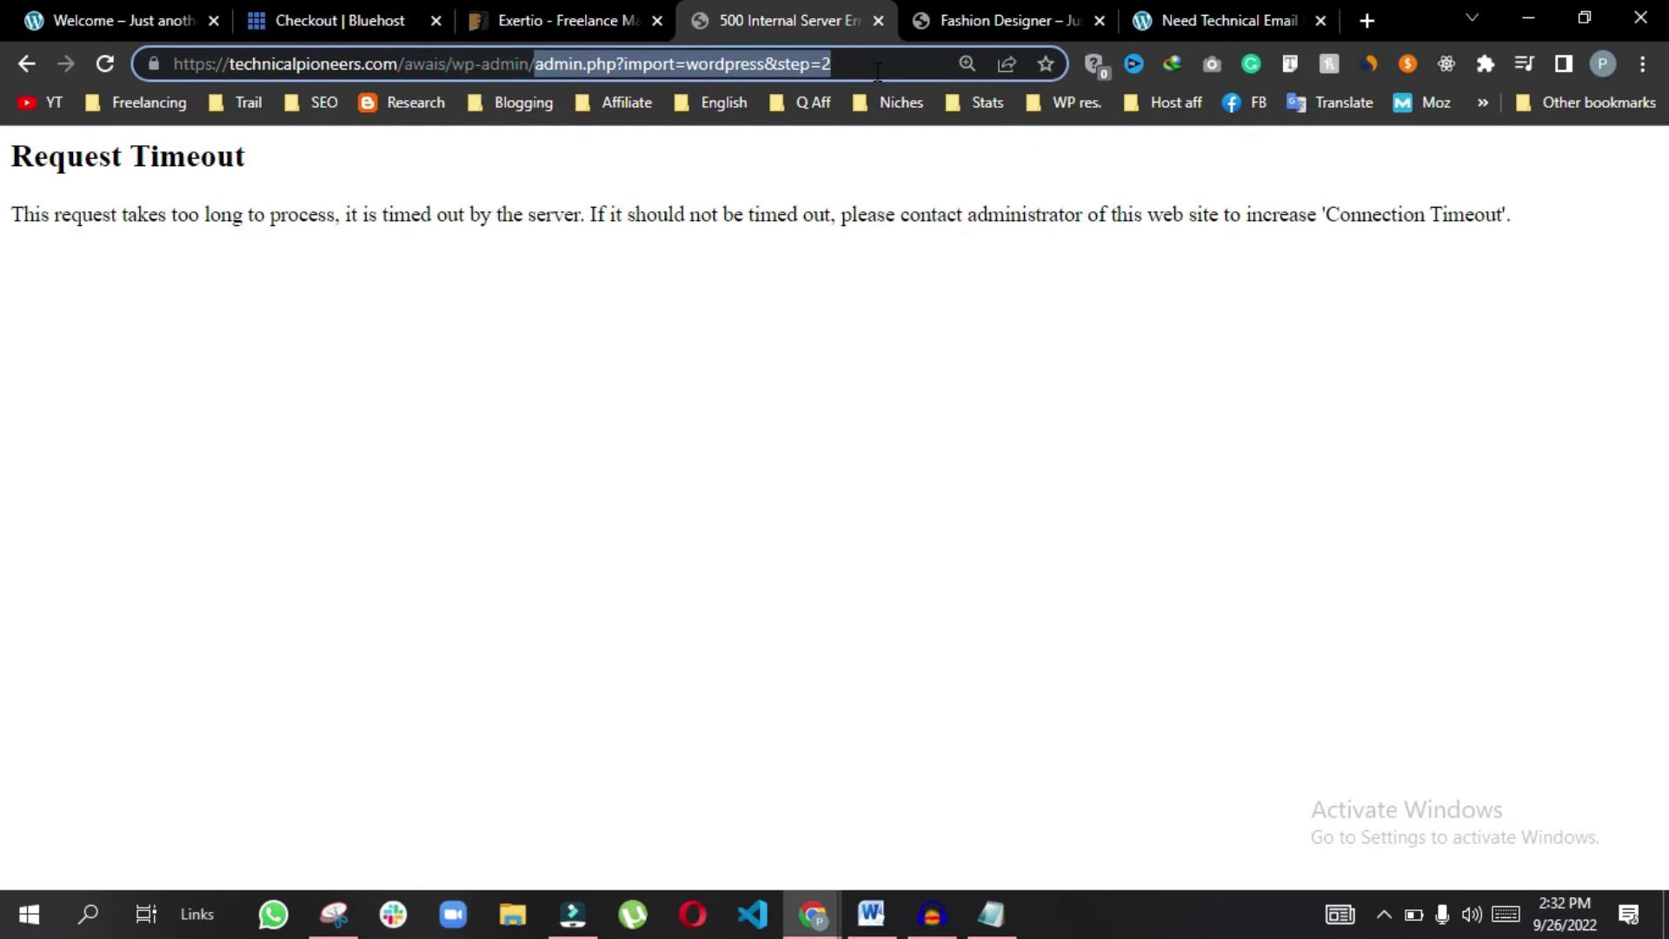
{"action": "key", "text": "BackSpace"}
{"action": "key", "text": "Return"}
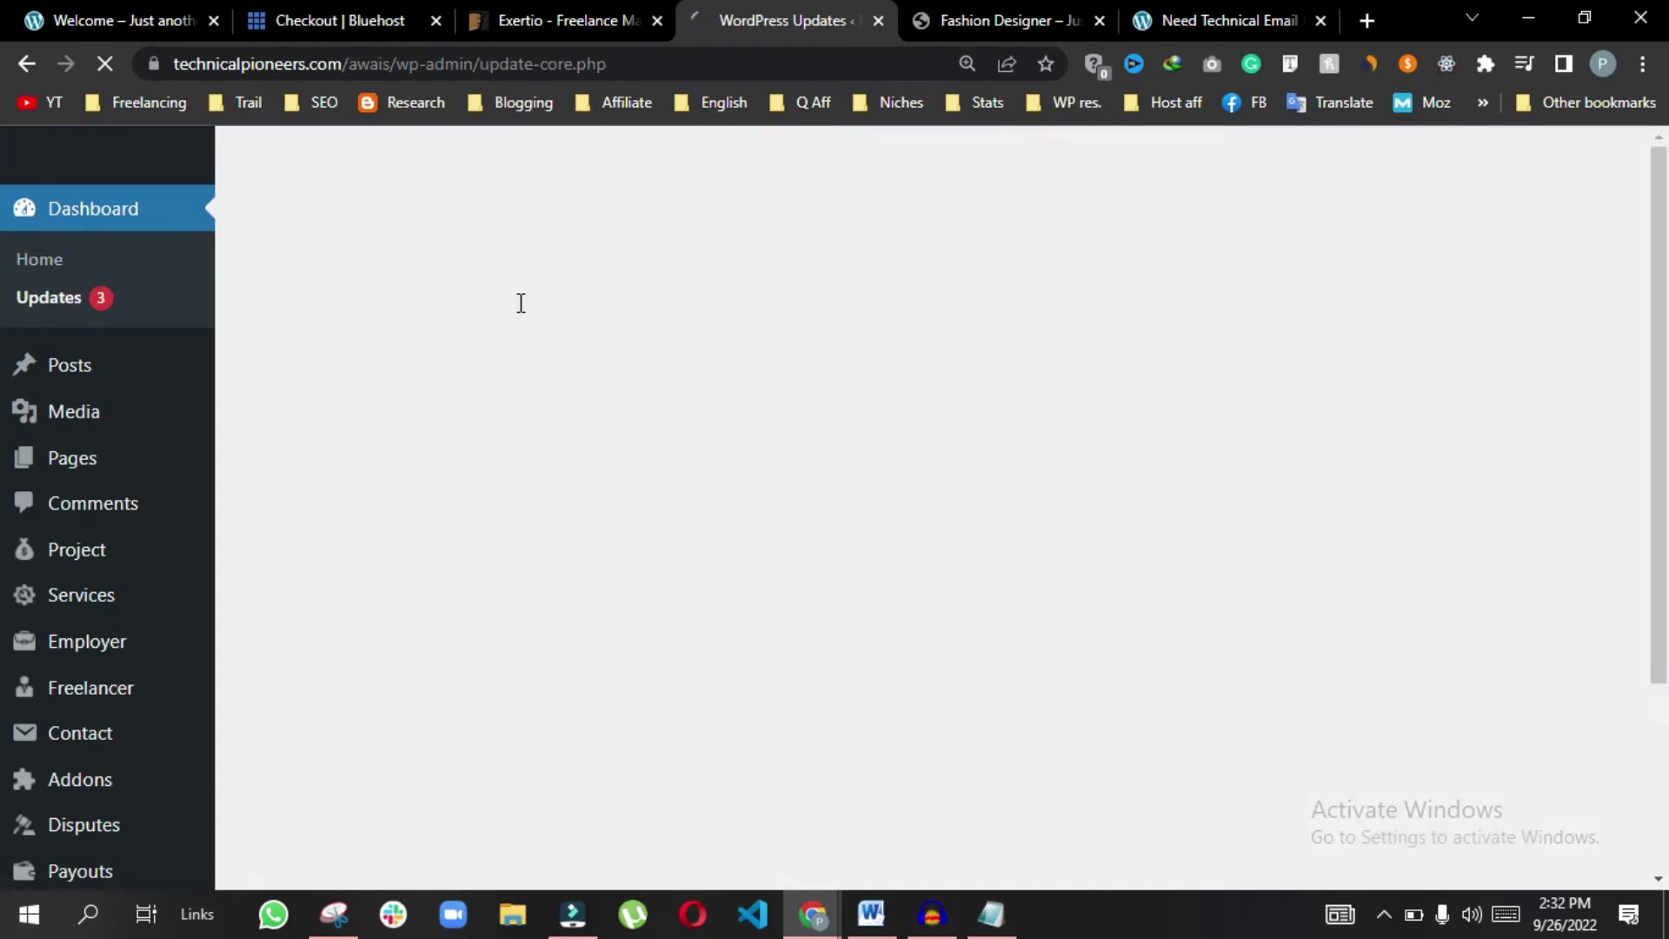
Re-install WordPress version 6.0.2 from the WordPress Updates page
{"action": "scroll", "coordinate": [321, 301], "scroll_direction": "down", "scroll_amount": 6}
{"action": "scroll", "coordinate": [321, 301], "scroll_direction": "up", "scroll_amount": 1}
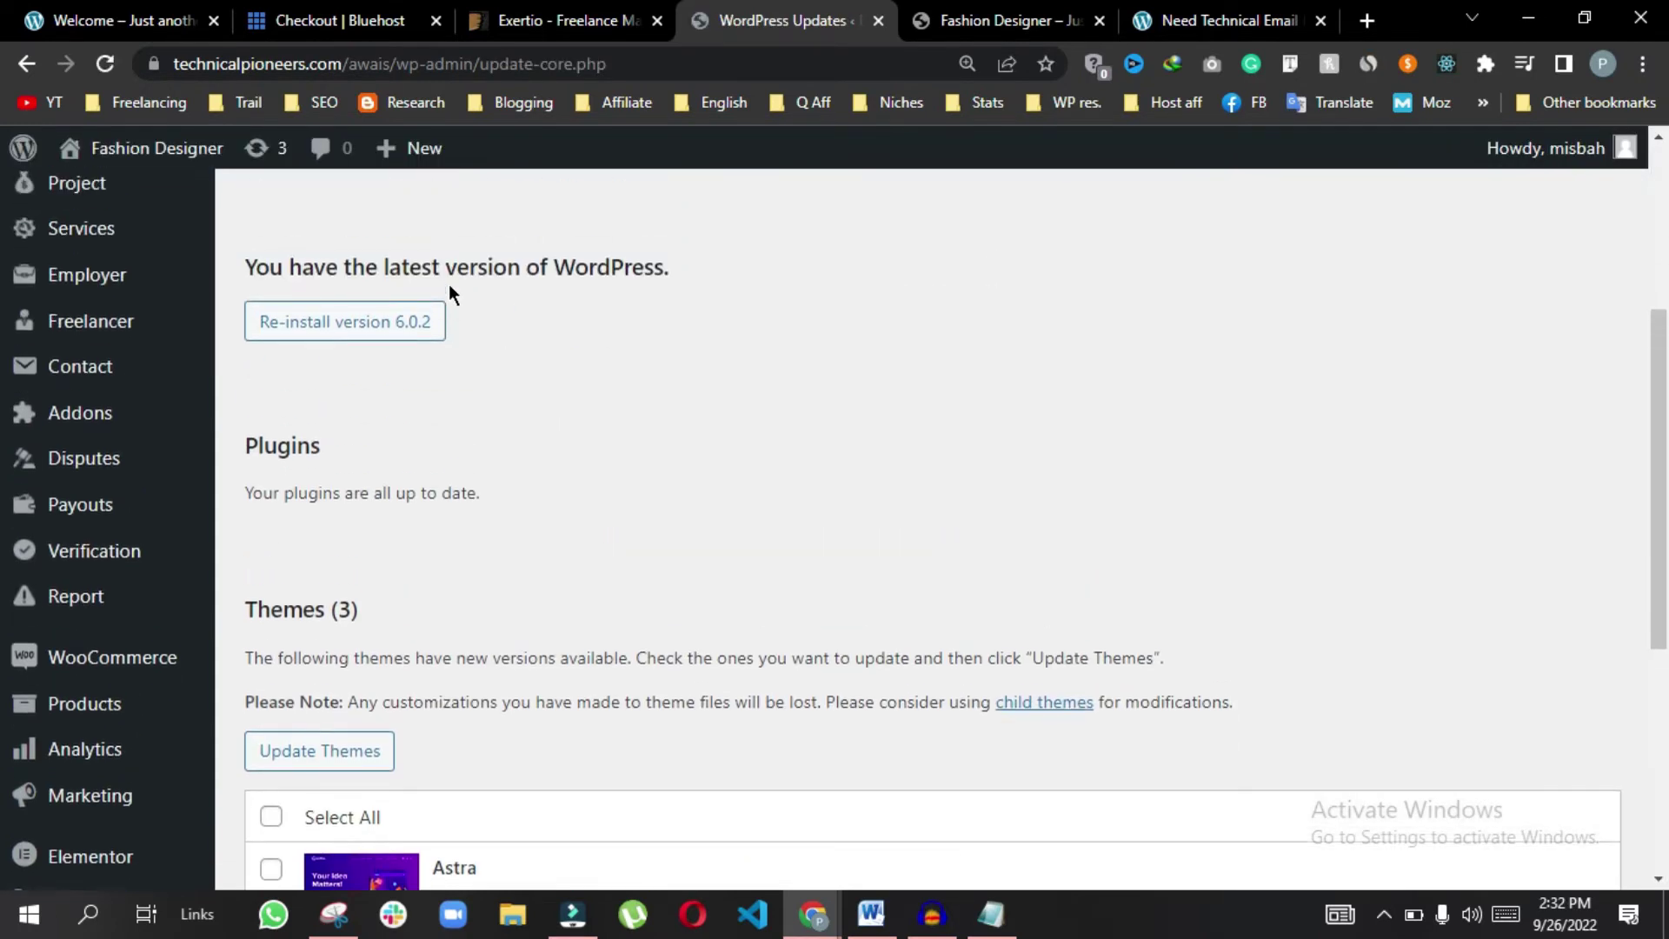
{"action": "left_click", "coordinate": [346, 333]}
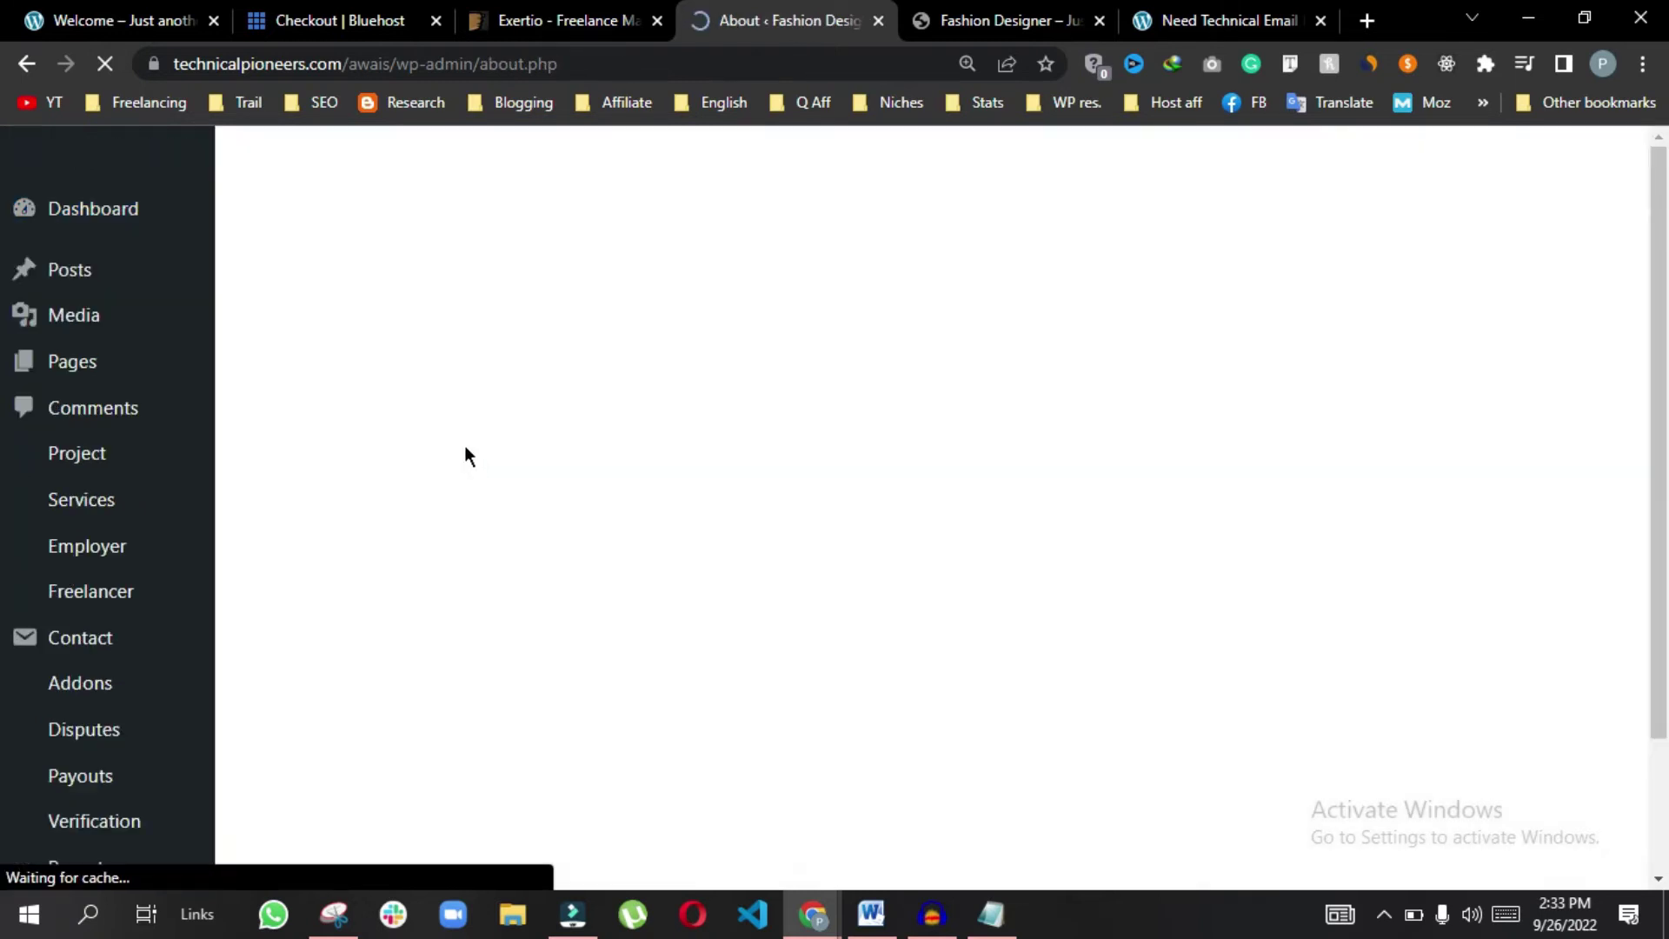
Look over the WordPress 6.0.2 welcome page and the Appearance and Tools entries of the admin menu
{"action": "scroll", "coordinate": [534, 394], "scroll_direction": "down", "scroll_amount": 6}
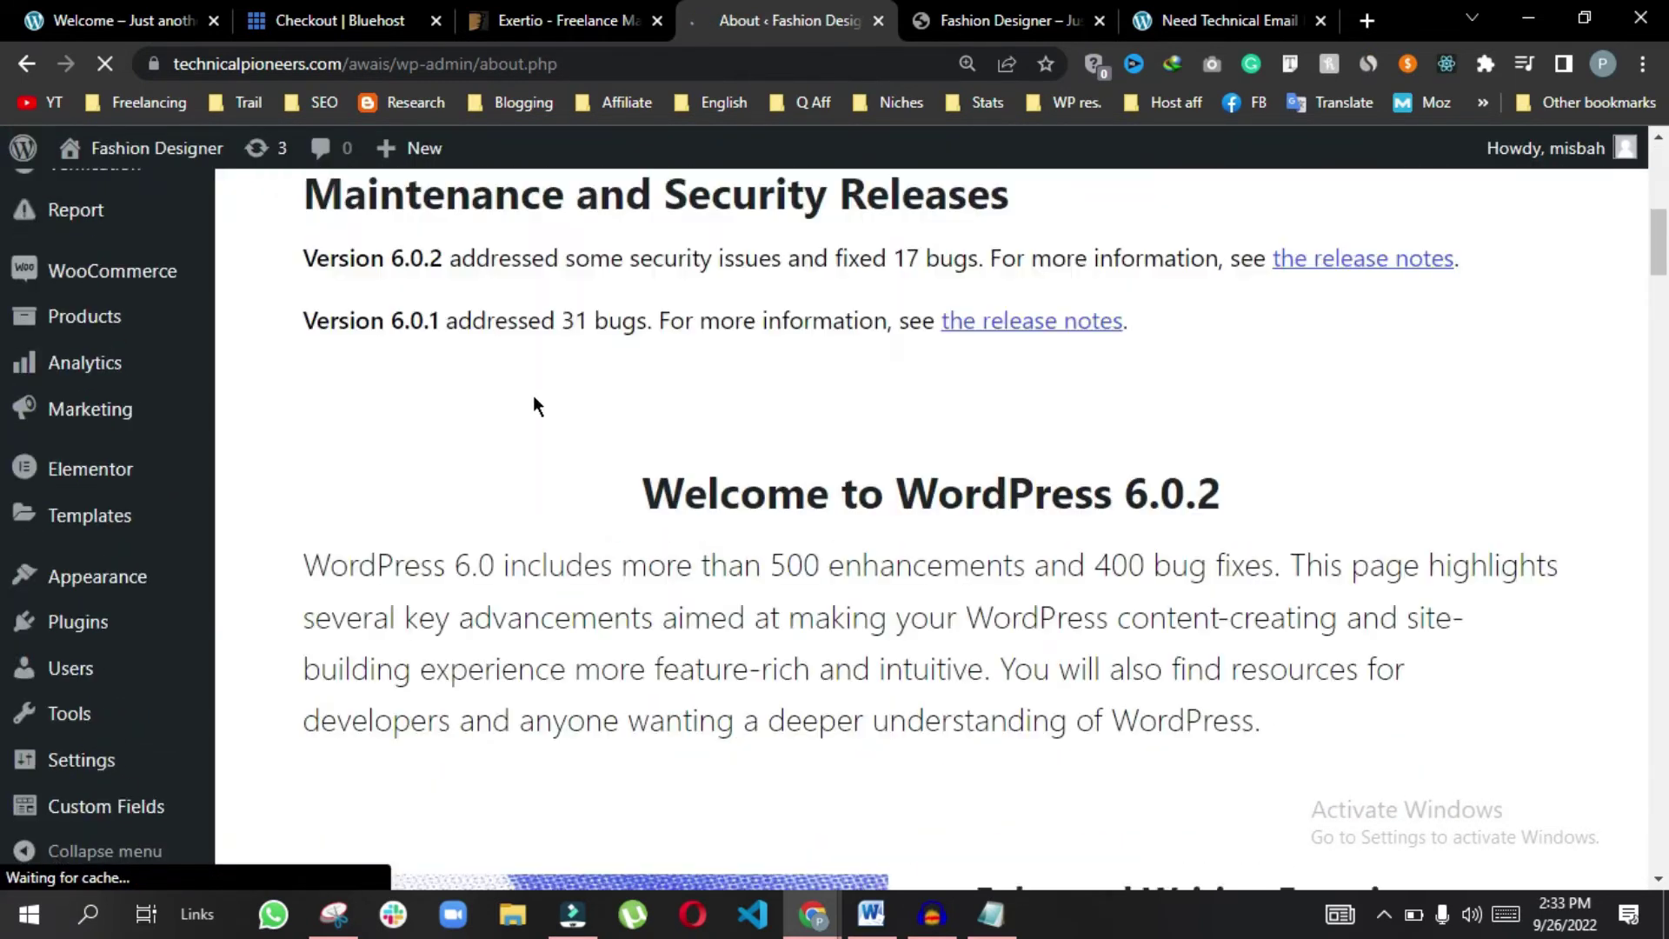
{"action": "scroll", "coordinate": [534, 398], "scroll_direction": "down", "scroll_amount": 6}
{"action": "scroll", "coordinate": [35, 583], "scroll_direction": "down", "scroll_amount": 6}
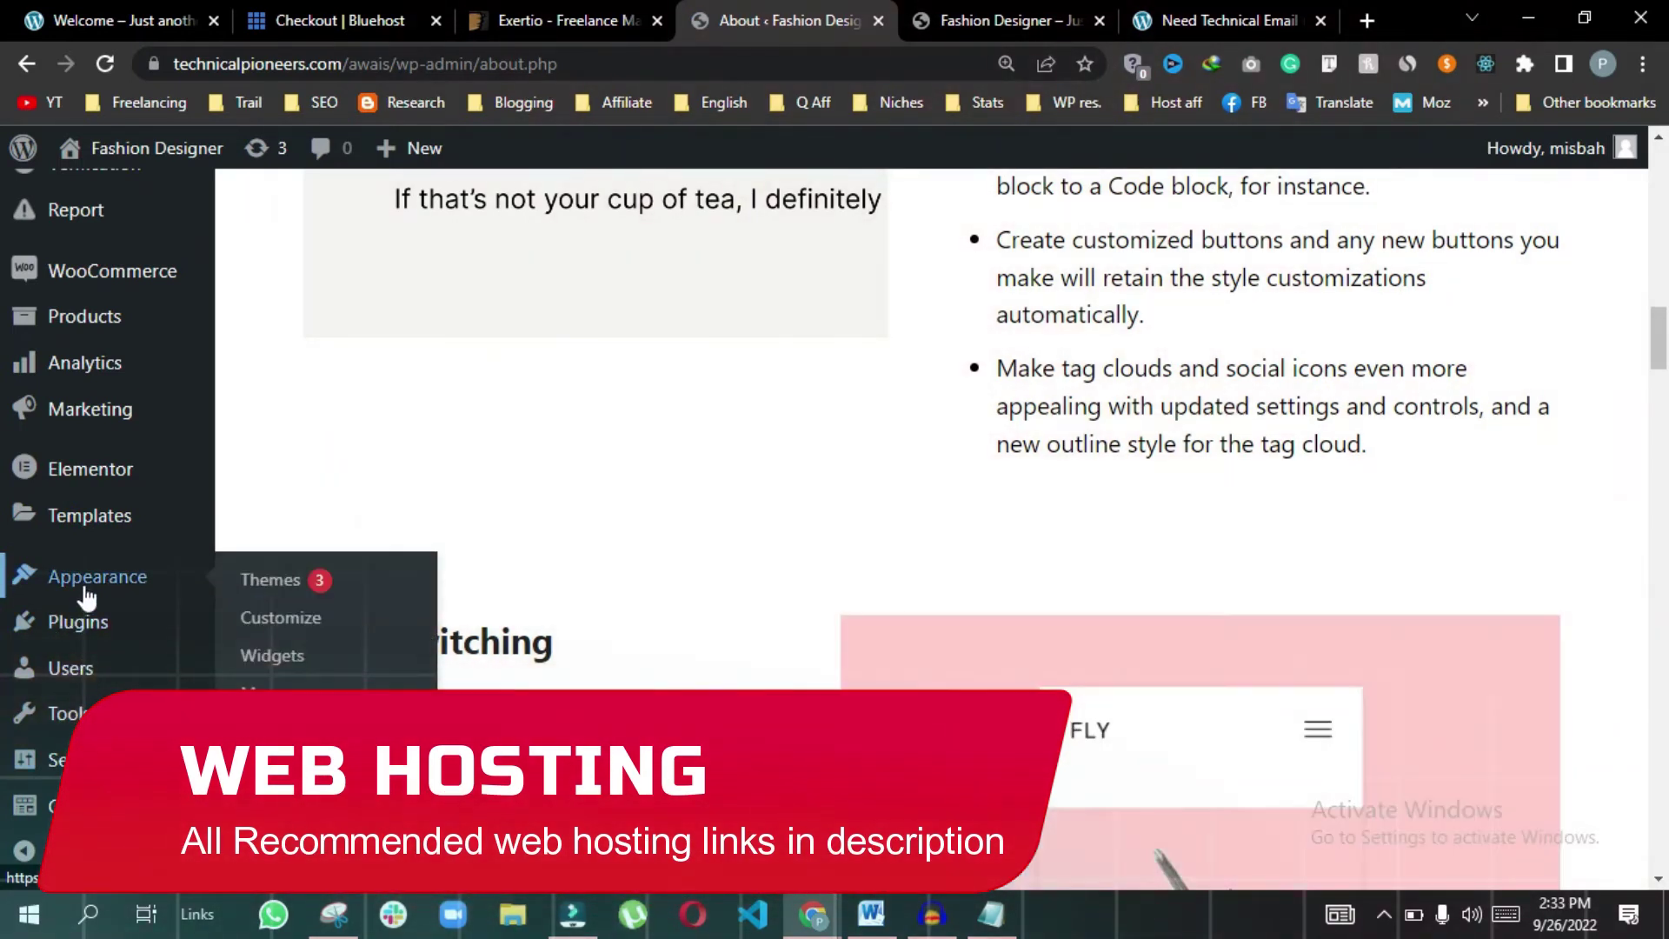
{"action": "scroll", "coordinate": [113, 591], "scroll_direction": "up", "scroll_amount": 3}
{"action": "mouse_move", "coordinate": [130, 607]}
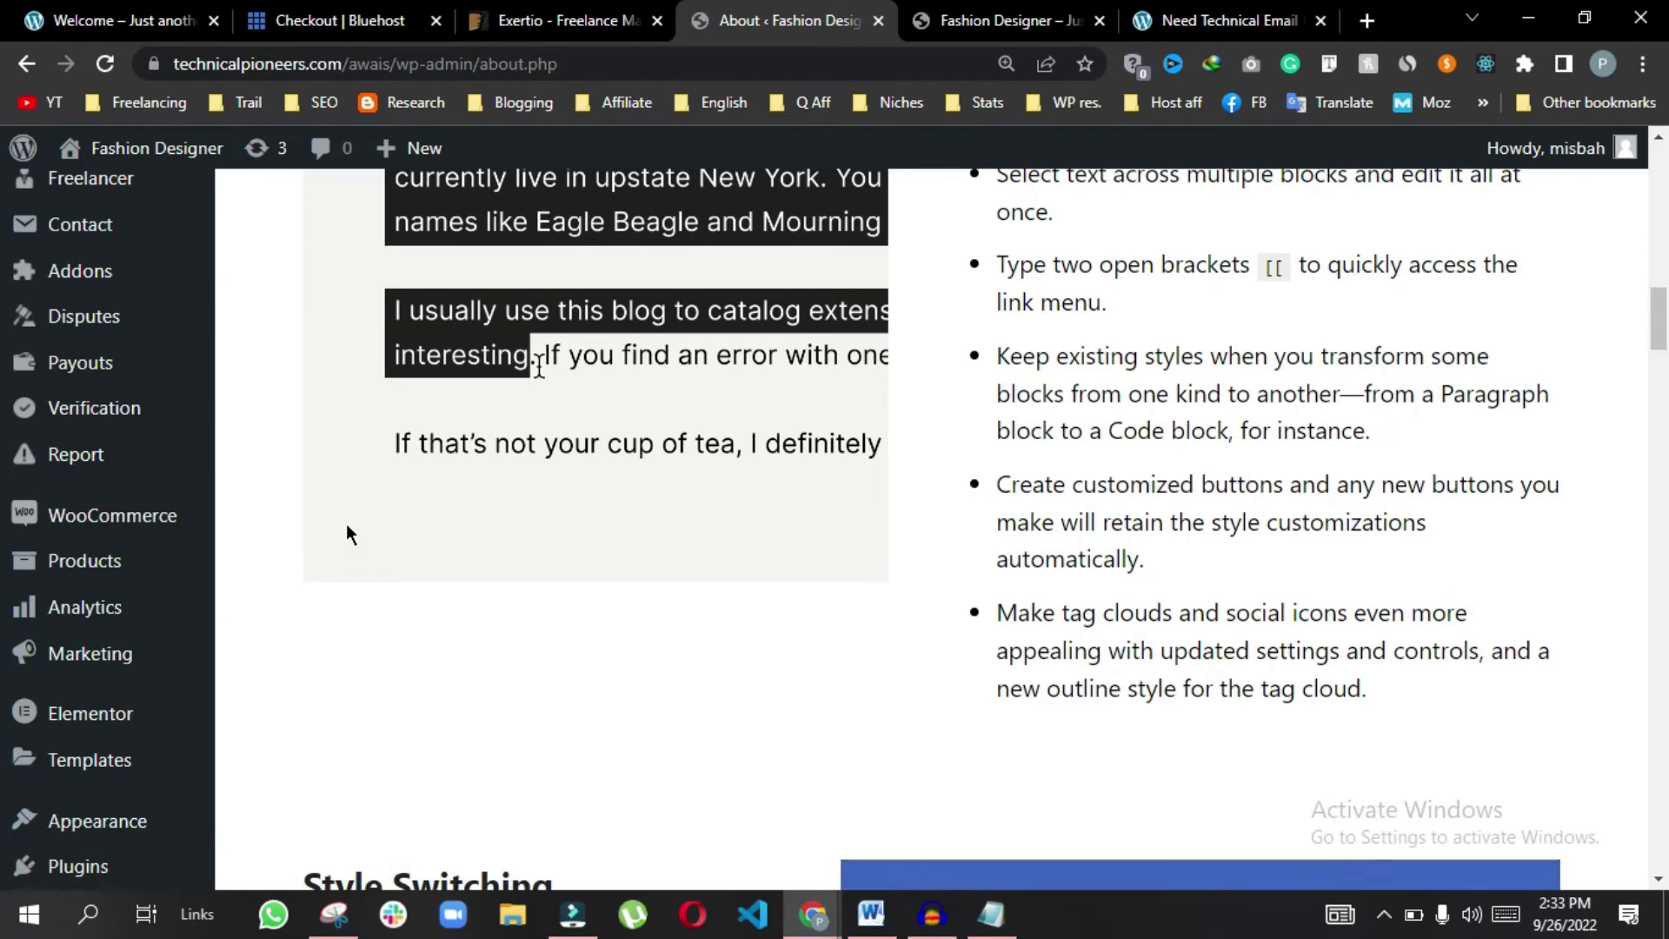
{"action": "scroll", "coordinate": [346, 523], "scroll_direction": "down", "scroll_amount": 5}
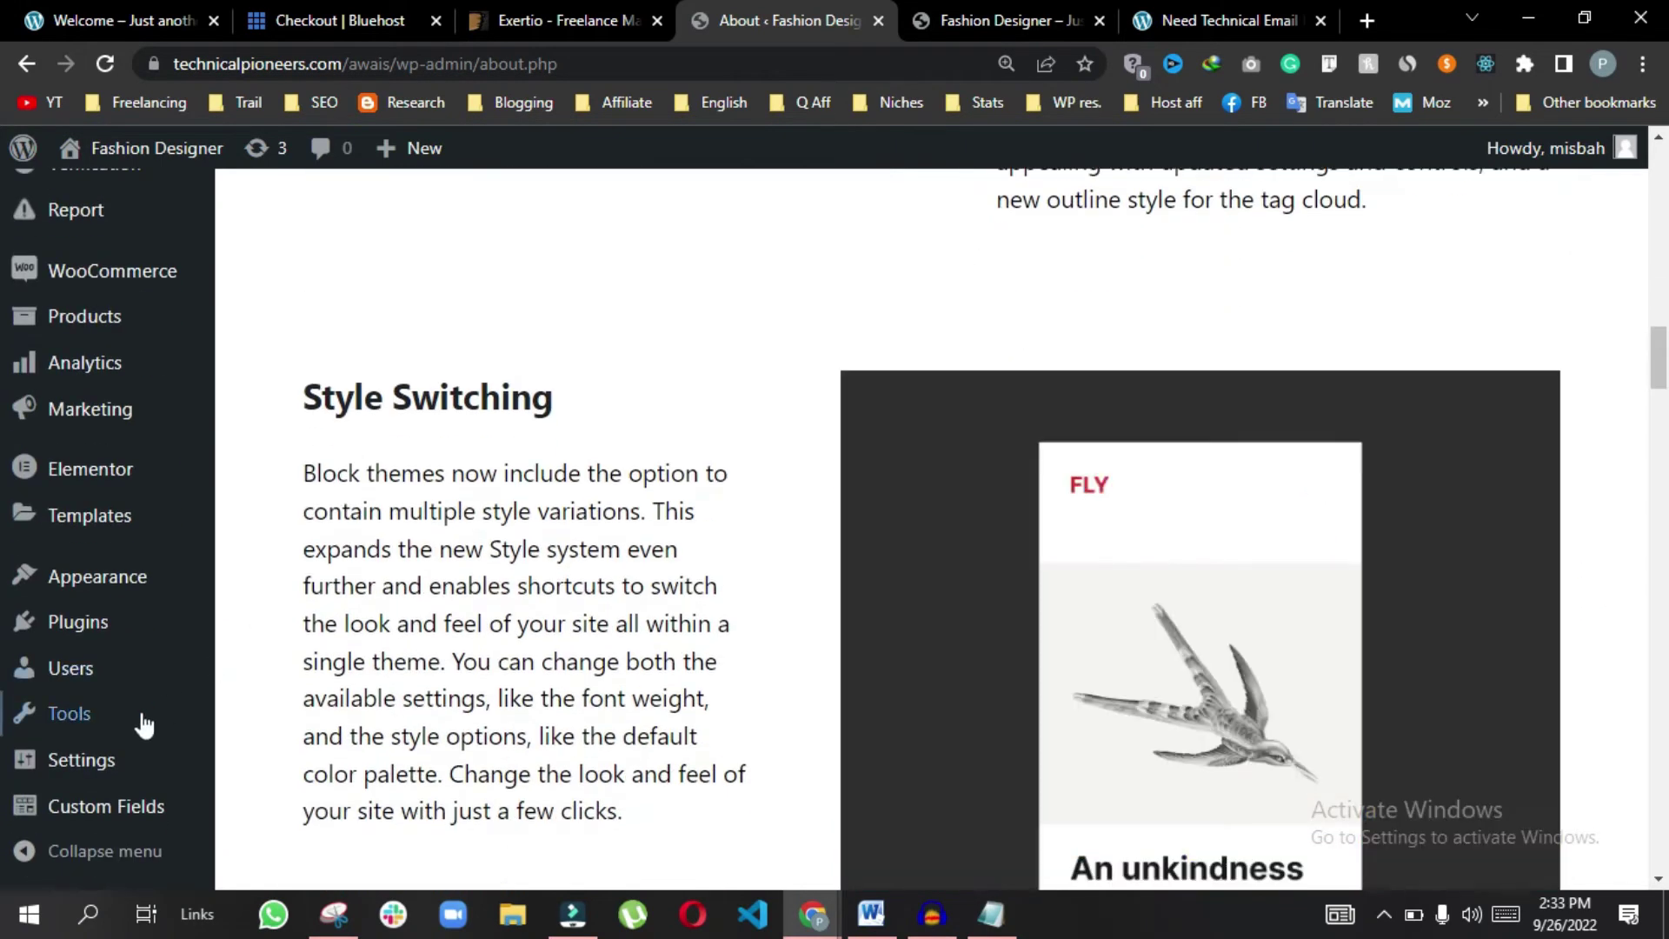
Run the WordPress importer from the list of import systems
{"action": "mouse_move", "coordinate": [75, 721]}
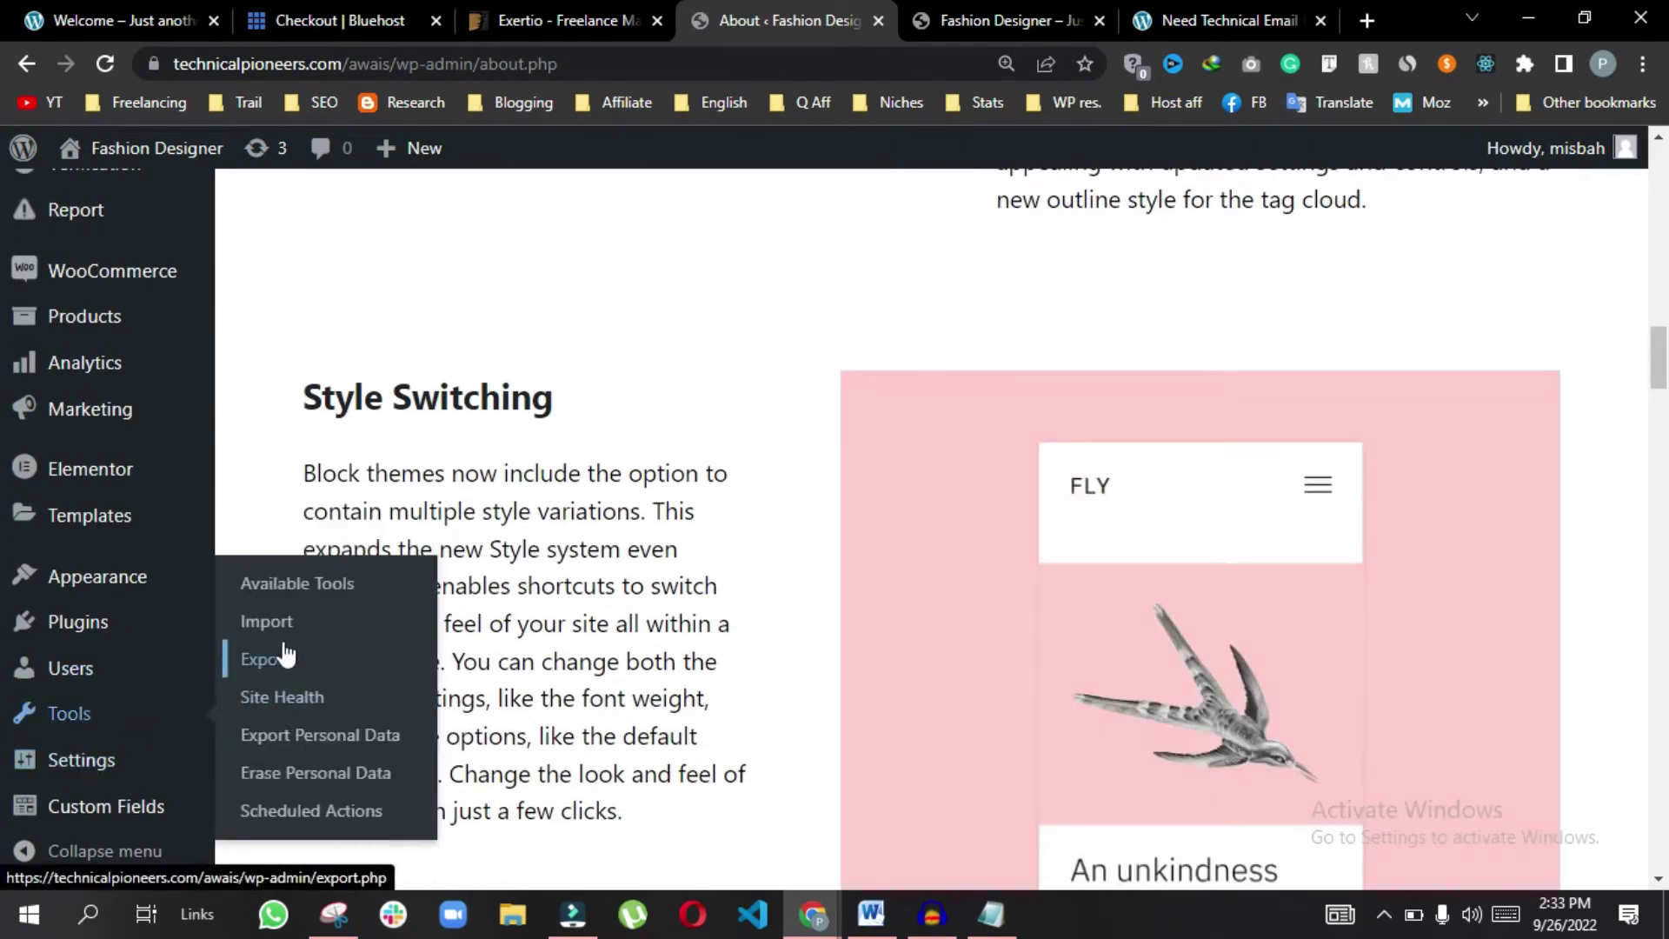
{"action": "left_click", "coordinate": [276, 637]}
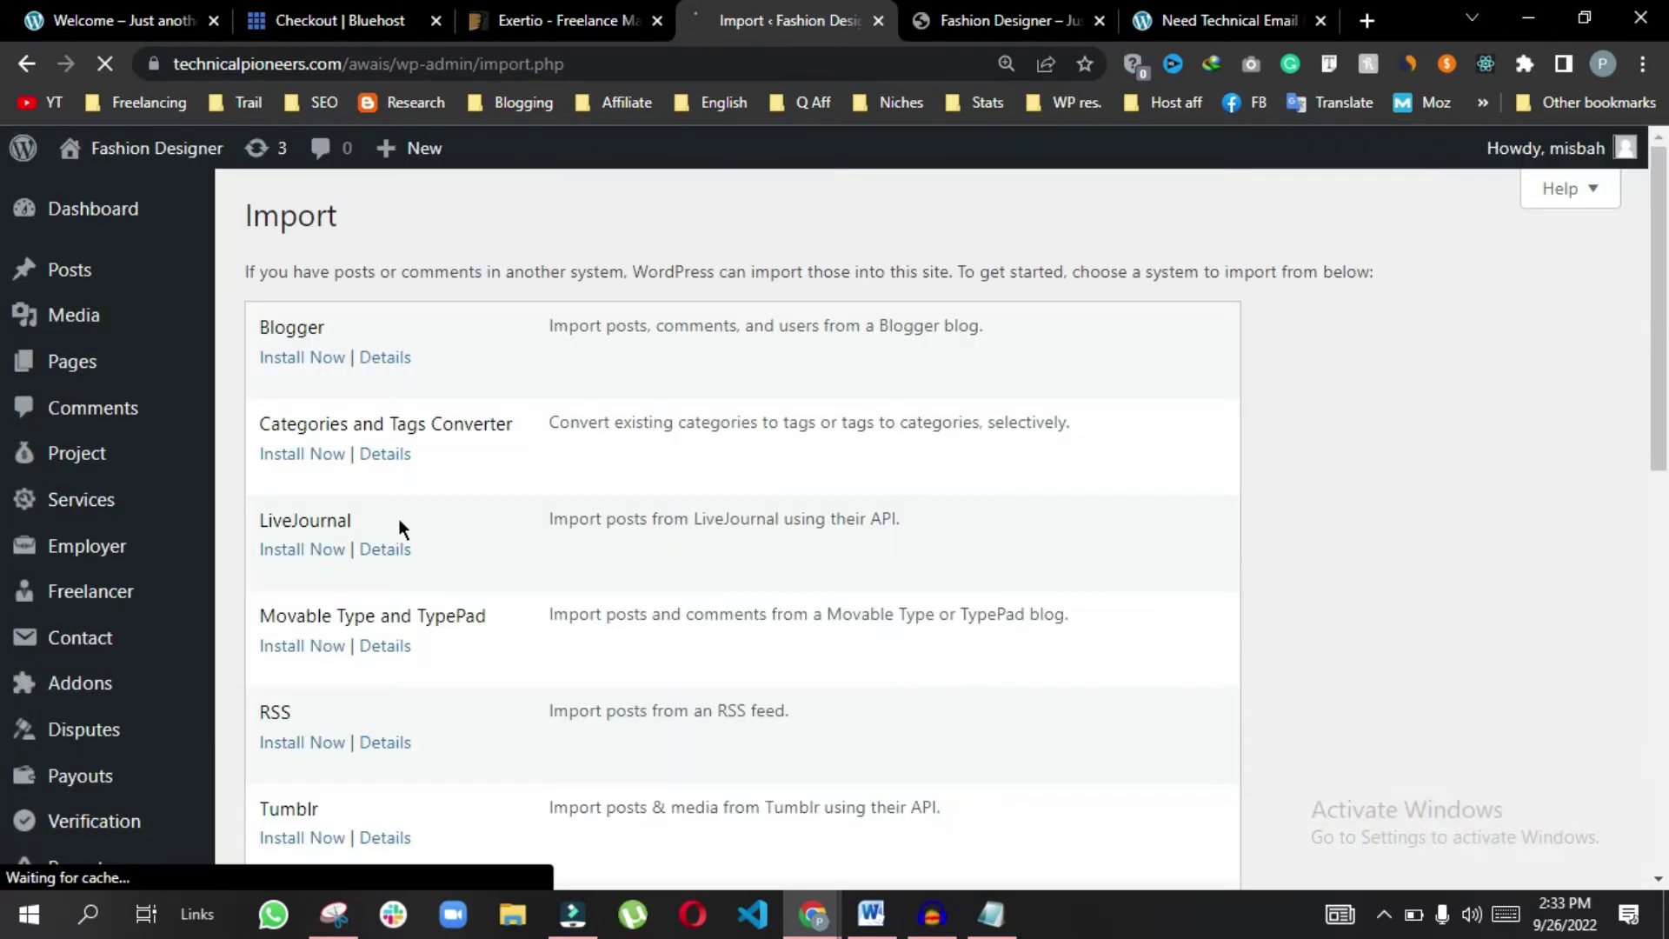
{"action": "scroll", "coordinate": [398, 521], "scroll_direction": "down", "scroll_amount": 6}
{"action": "left_click", "coordinate": [289, 520]}
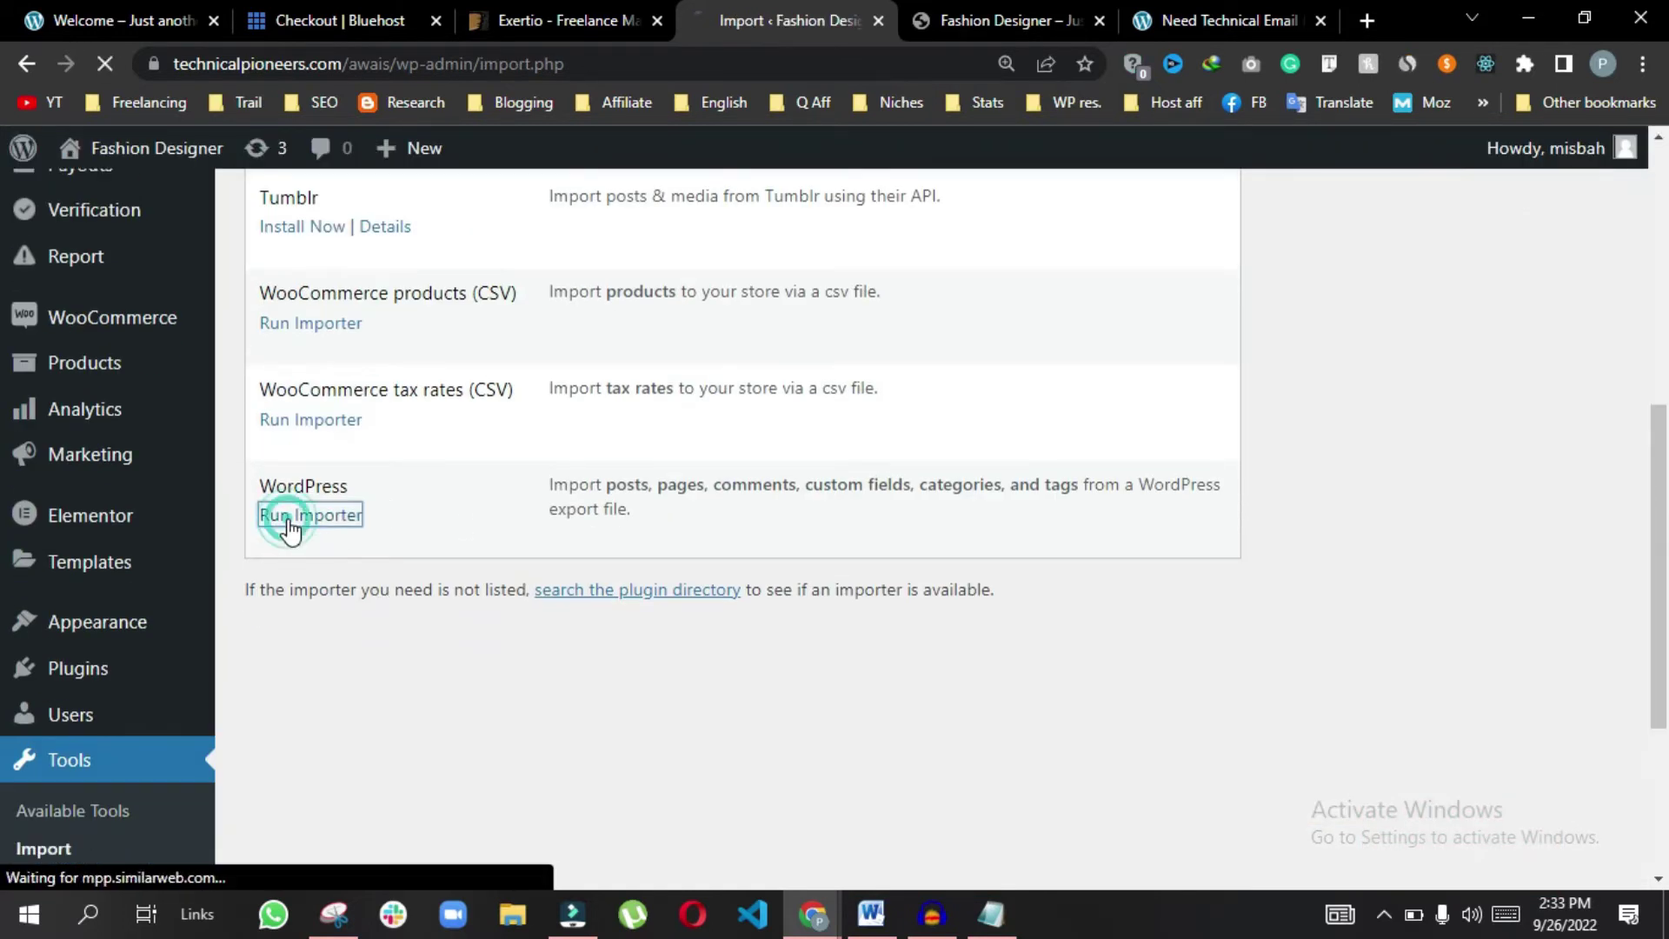
Choose content.xml from the demo data folder and upload it for import
{"action": "left_click", "coordinate": [742, 363]}
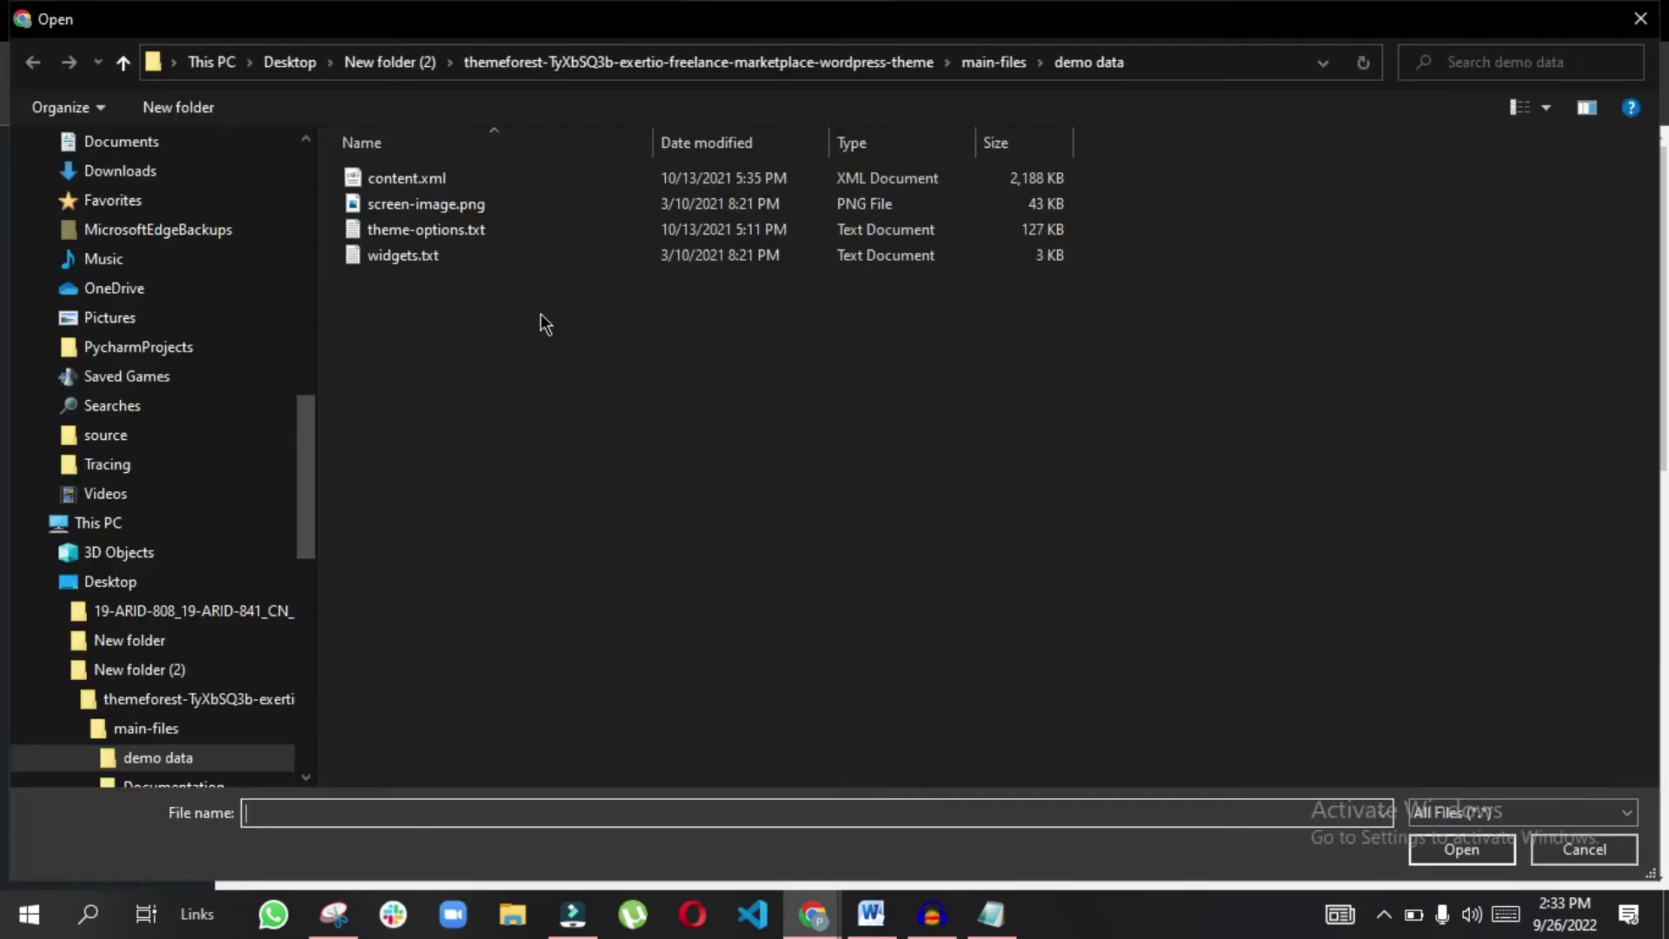
{"action": "left_click", "coordinate": [387, 177]}
{"action": "left_click", "coordinate": [1461, 849]}
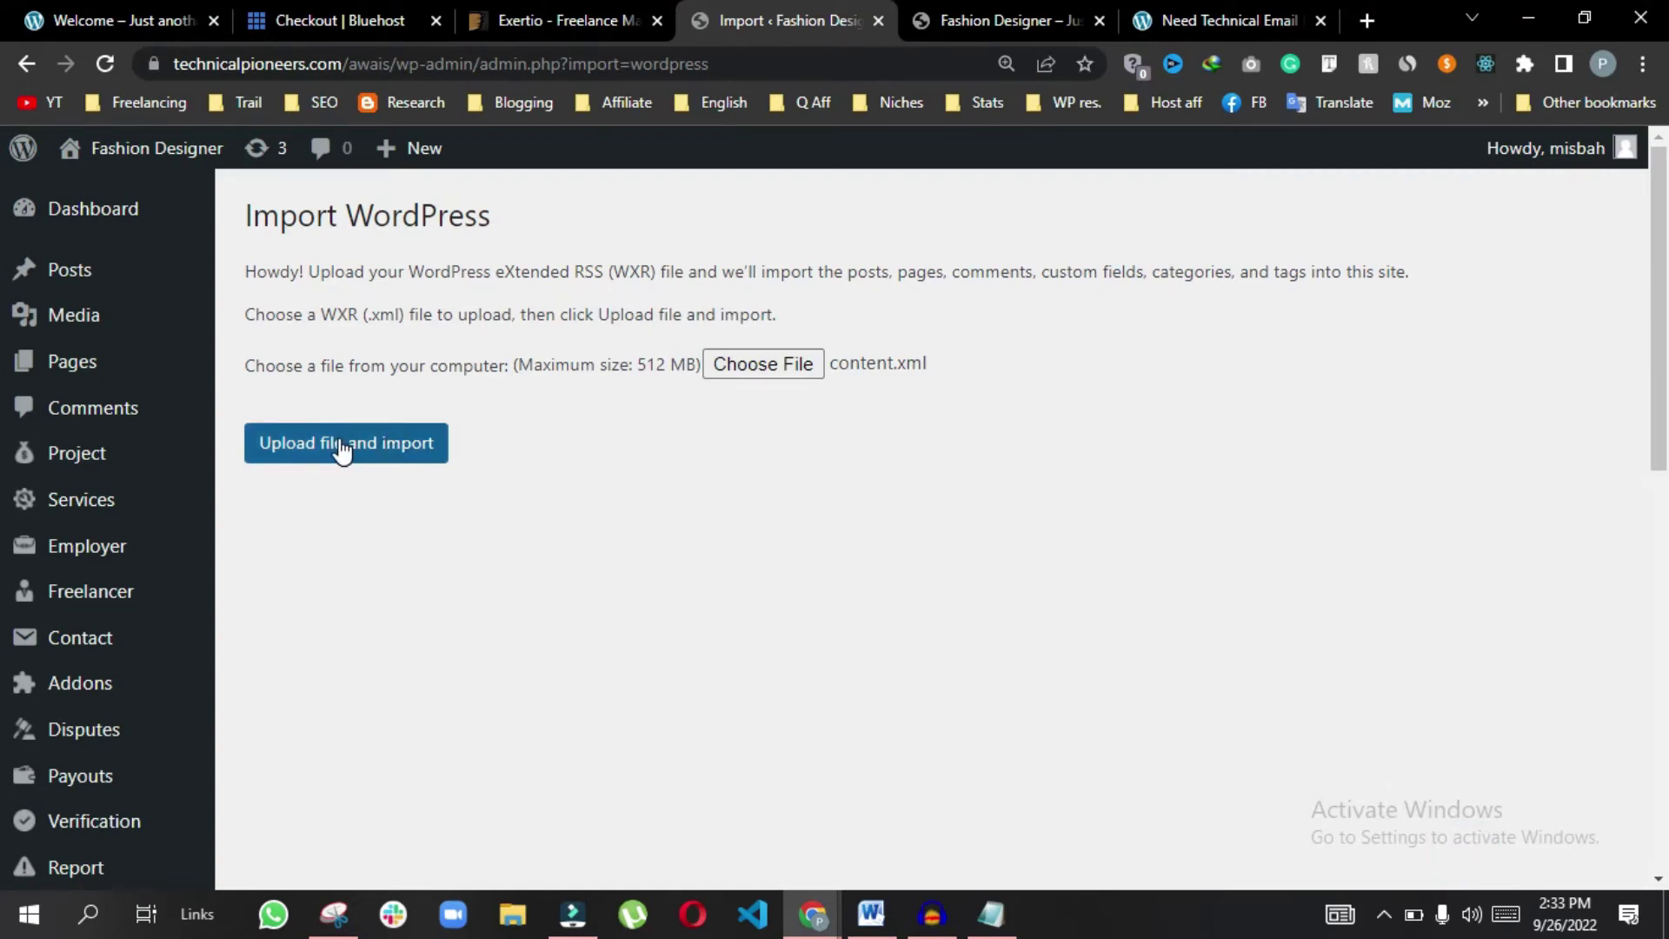
{"action": "left_click", "coordinate": [342, 450]}
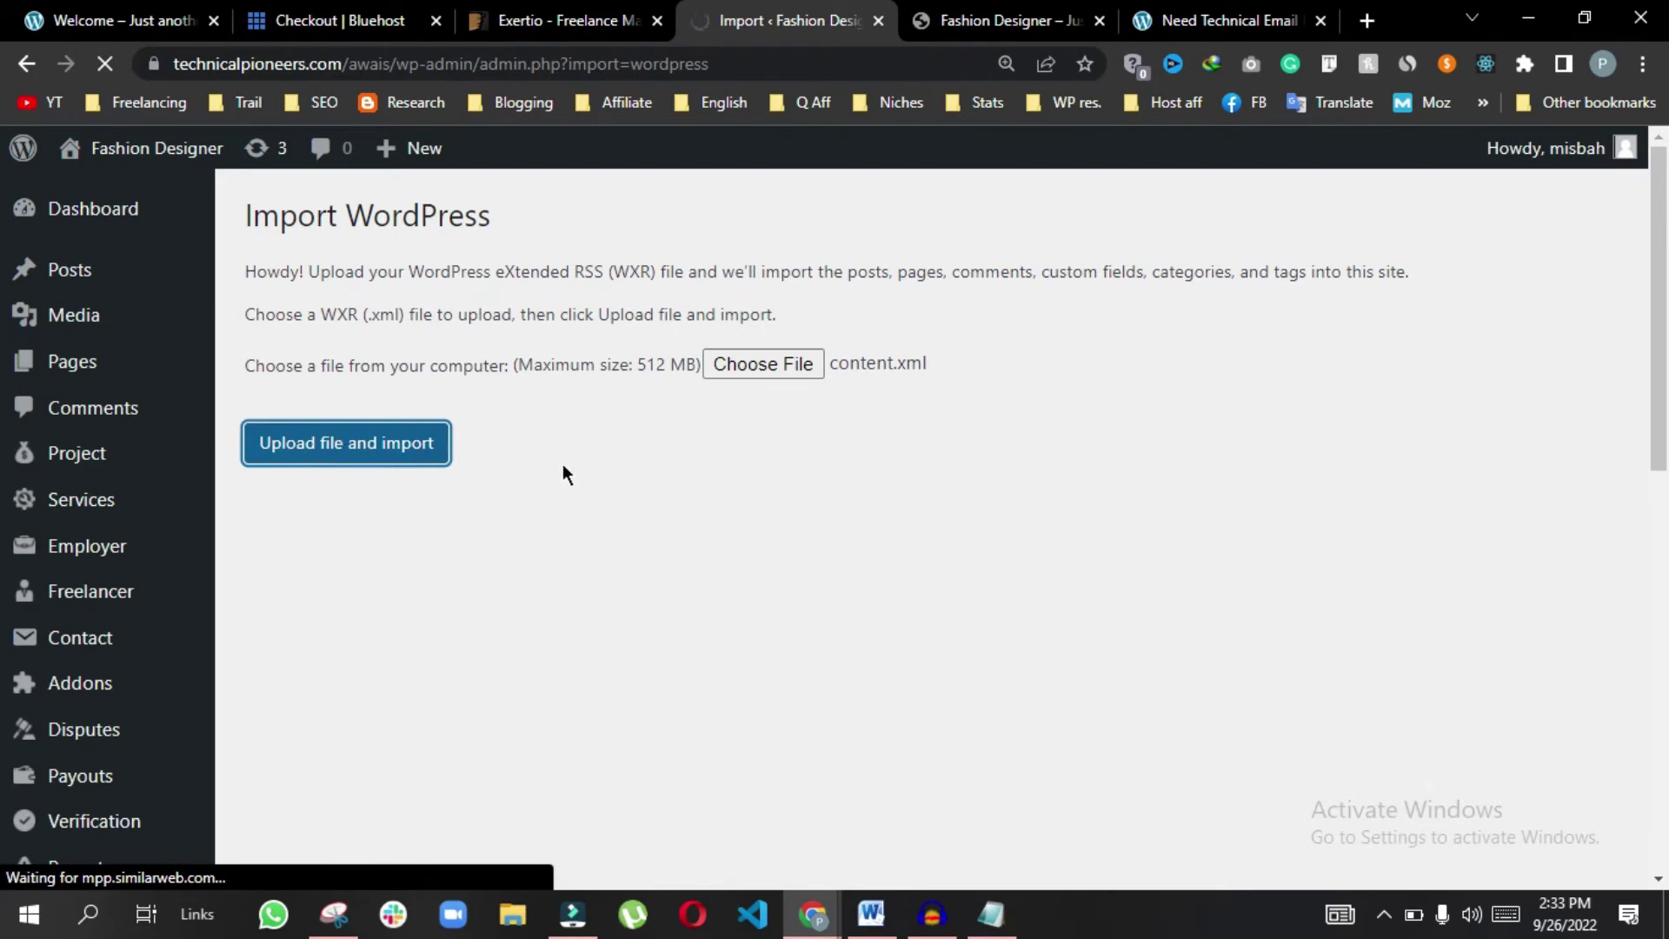
Enable importing of file attachments for content.xml and submit the import again
{"action": "scroll", "coordinate": [593, 504], "scroll_direction": "down", "scroll_amount": 6}
{"action": "scroll", "coordinate": [573, 487], "scroll_direction": "up", "scroll_amount": 7}
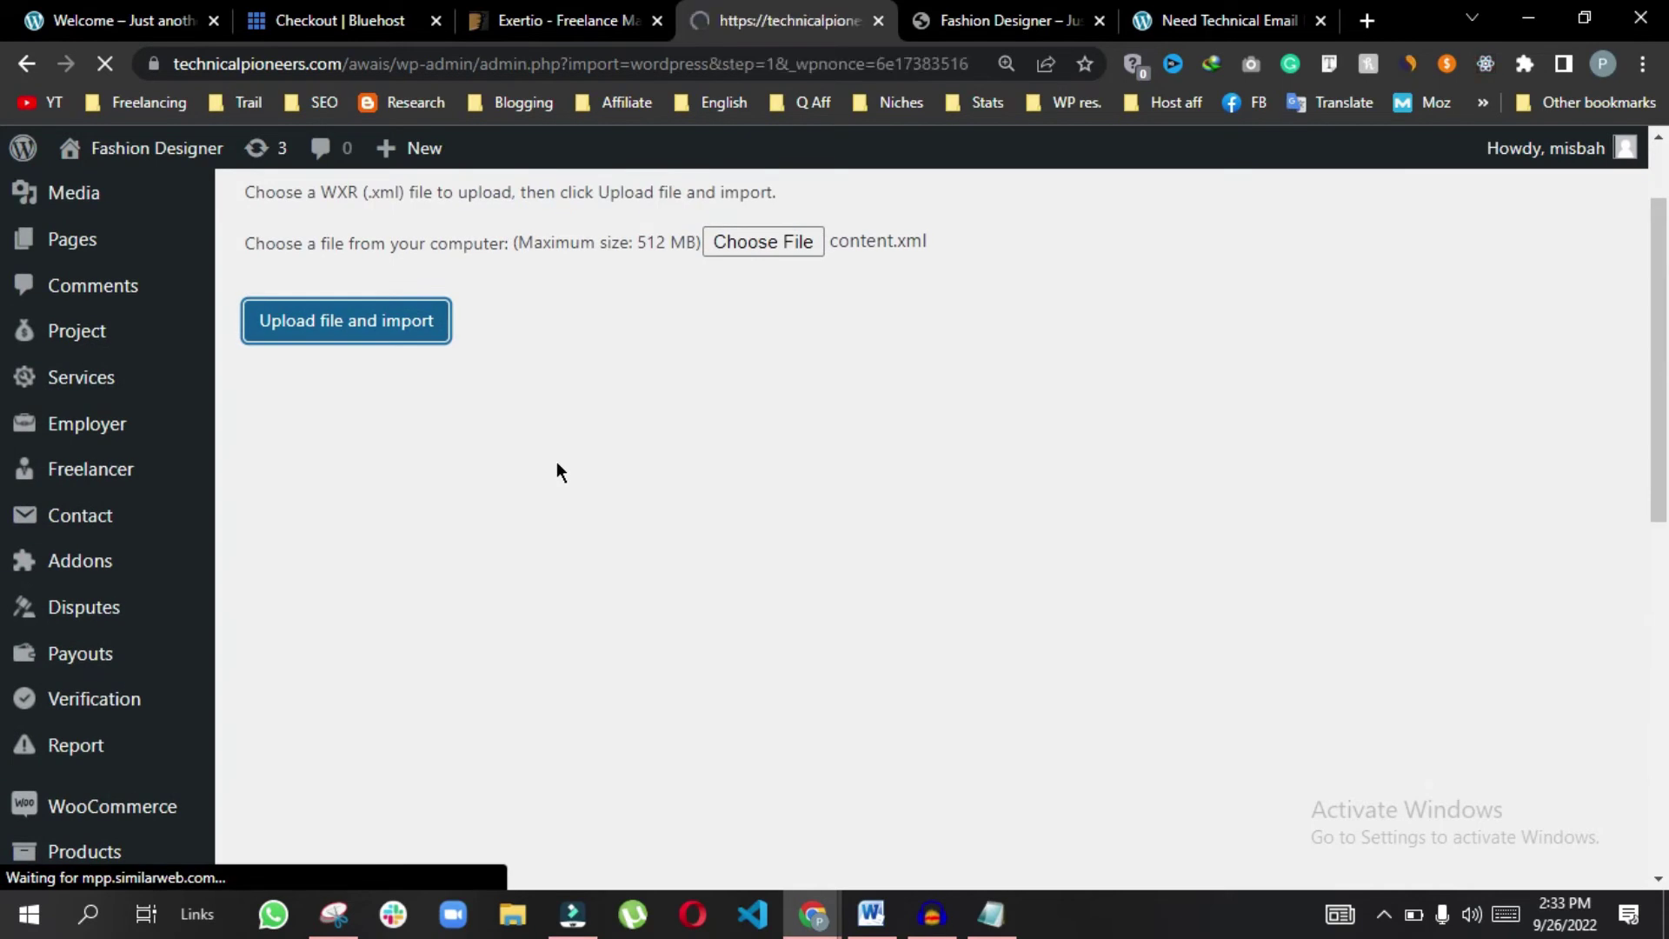
{"action": "scroll", "coordinate": [556, 470], "scroll_direction": "down", "scroll_amount": 10}
{"action": "left_click", "coordinate": [283, 681]}
{"action": "left_click", "coordinate": [296, 752]}
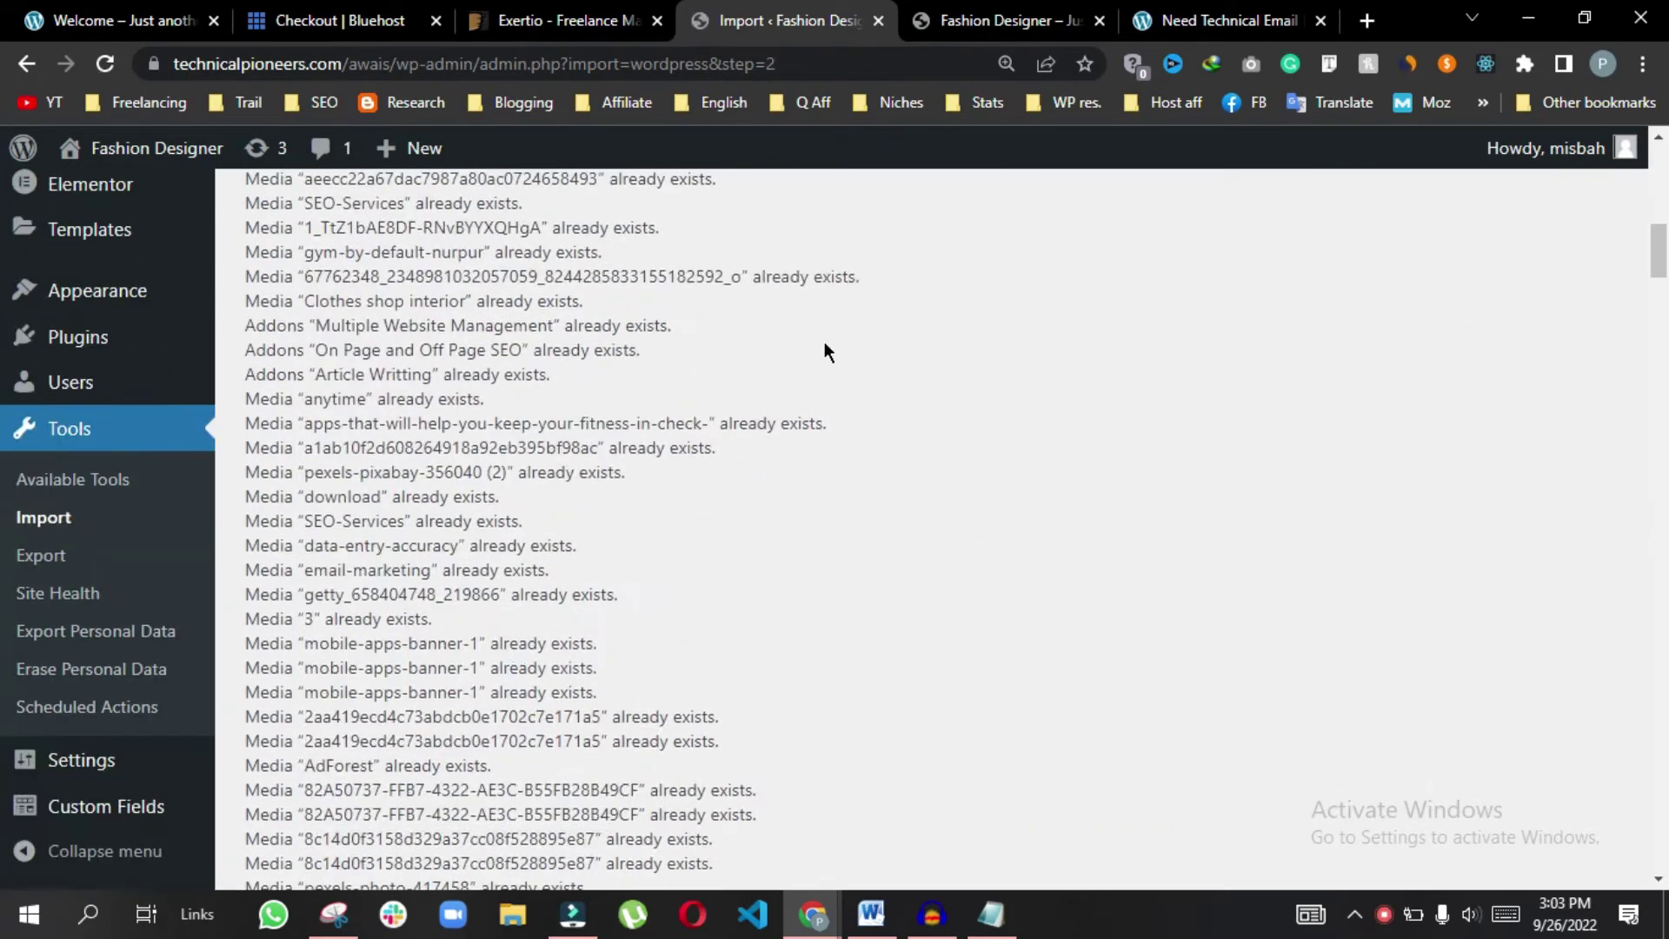
Look through the import report for the media, products, projects and services of the demo content
{"action": "scroll", "coordinate": [824, 342], "scroll_direction": "down", "scroll_amount": 20}
{"action": "scroll", "coordinate": [824, 341], "scroll_direction": "down", "scroll_amount": 20}
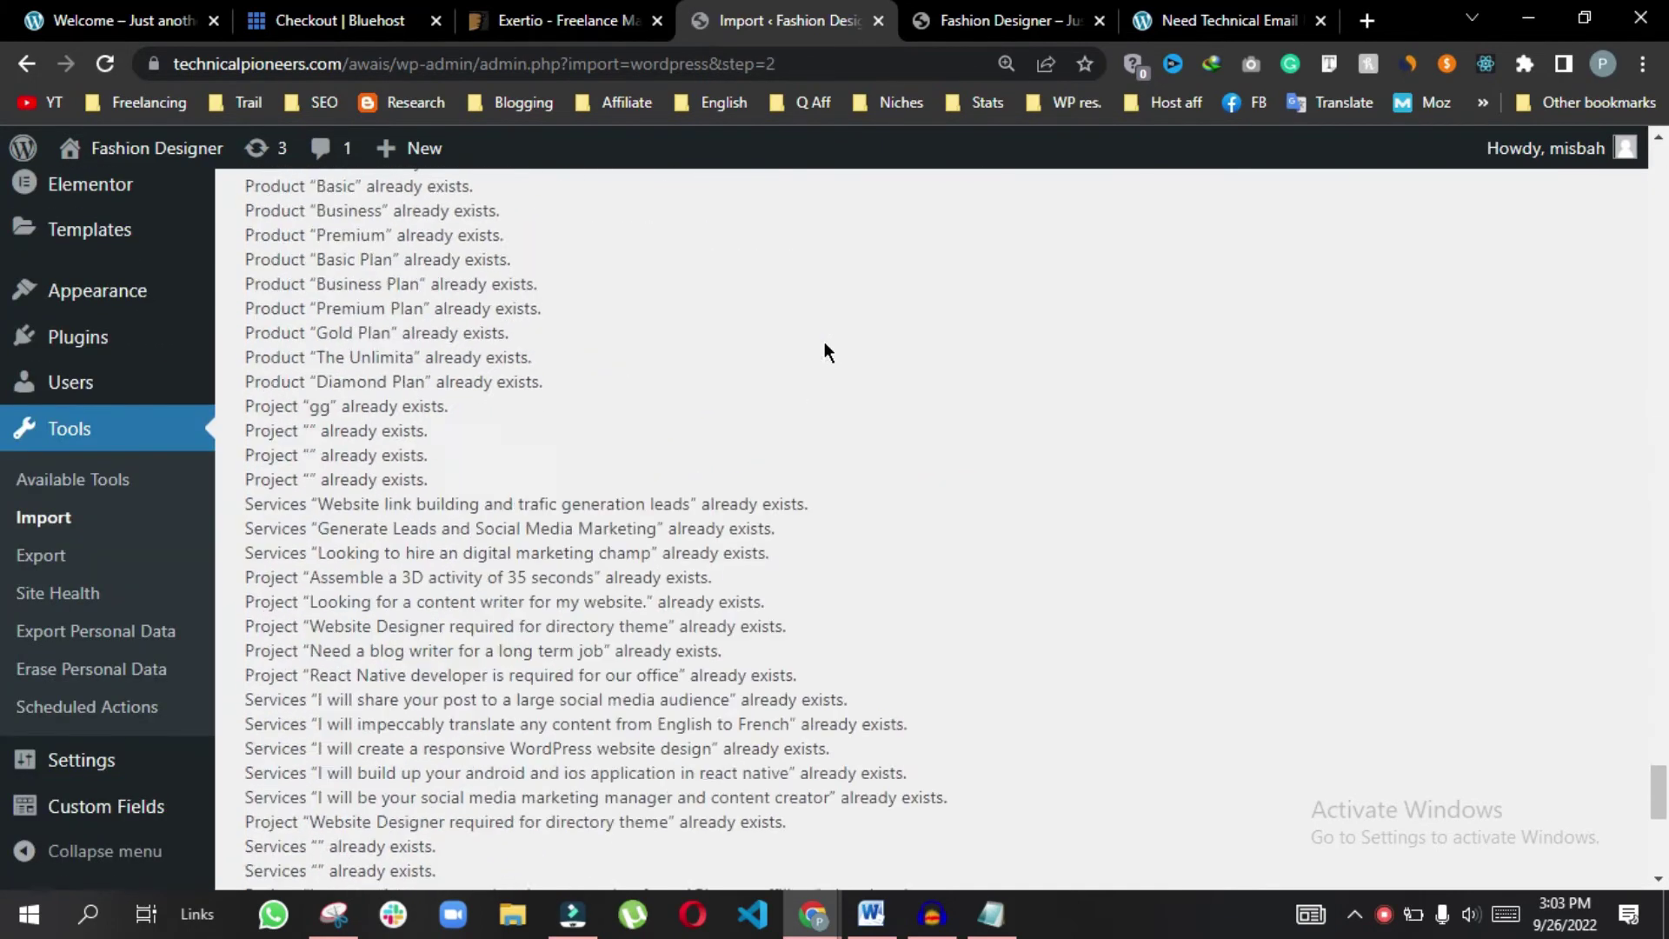
{"action": "scroll", "coordinate": [822, 343], "scroll_direction": "up", "scroll_amount": 6}
{"action": "scroll", "coordinate": [826, 393], "scroll_direction": "up", "scroll_amount": 20}
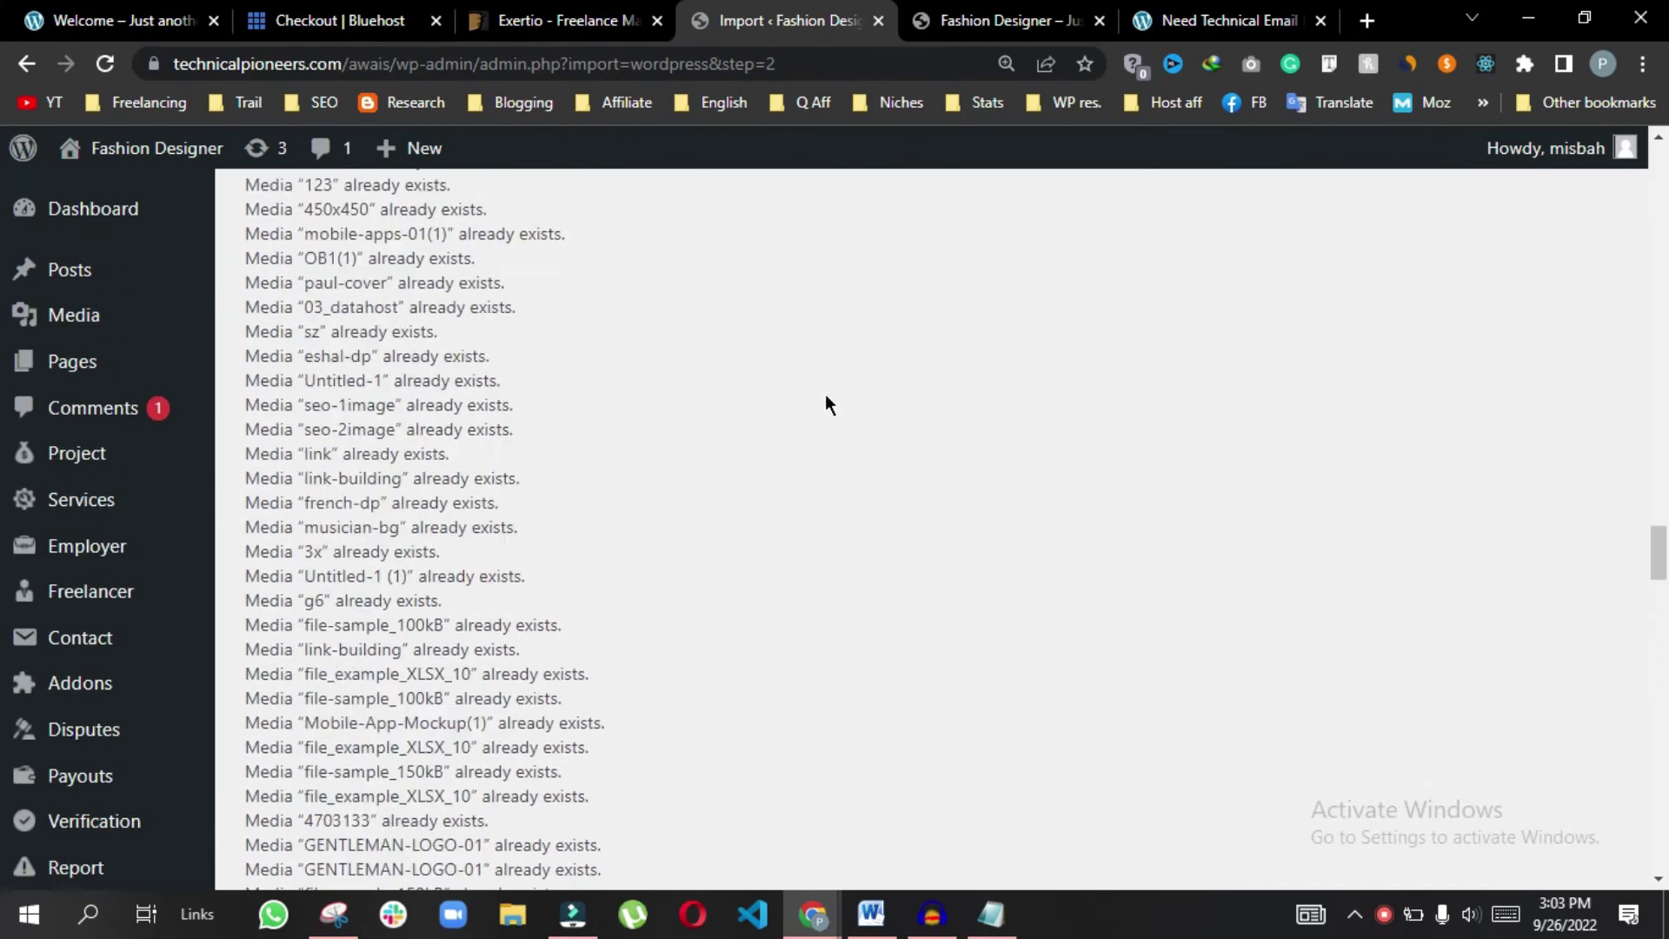
{"action": "scroll", "coordinate": [826, 393], "scroll_direction": "up", "scroll_amount": 10}
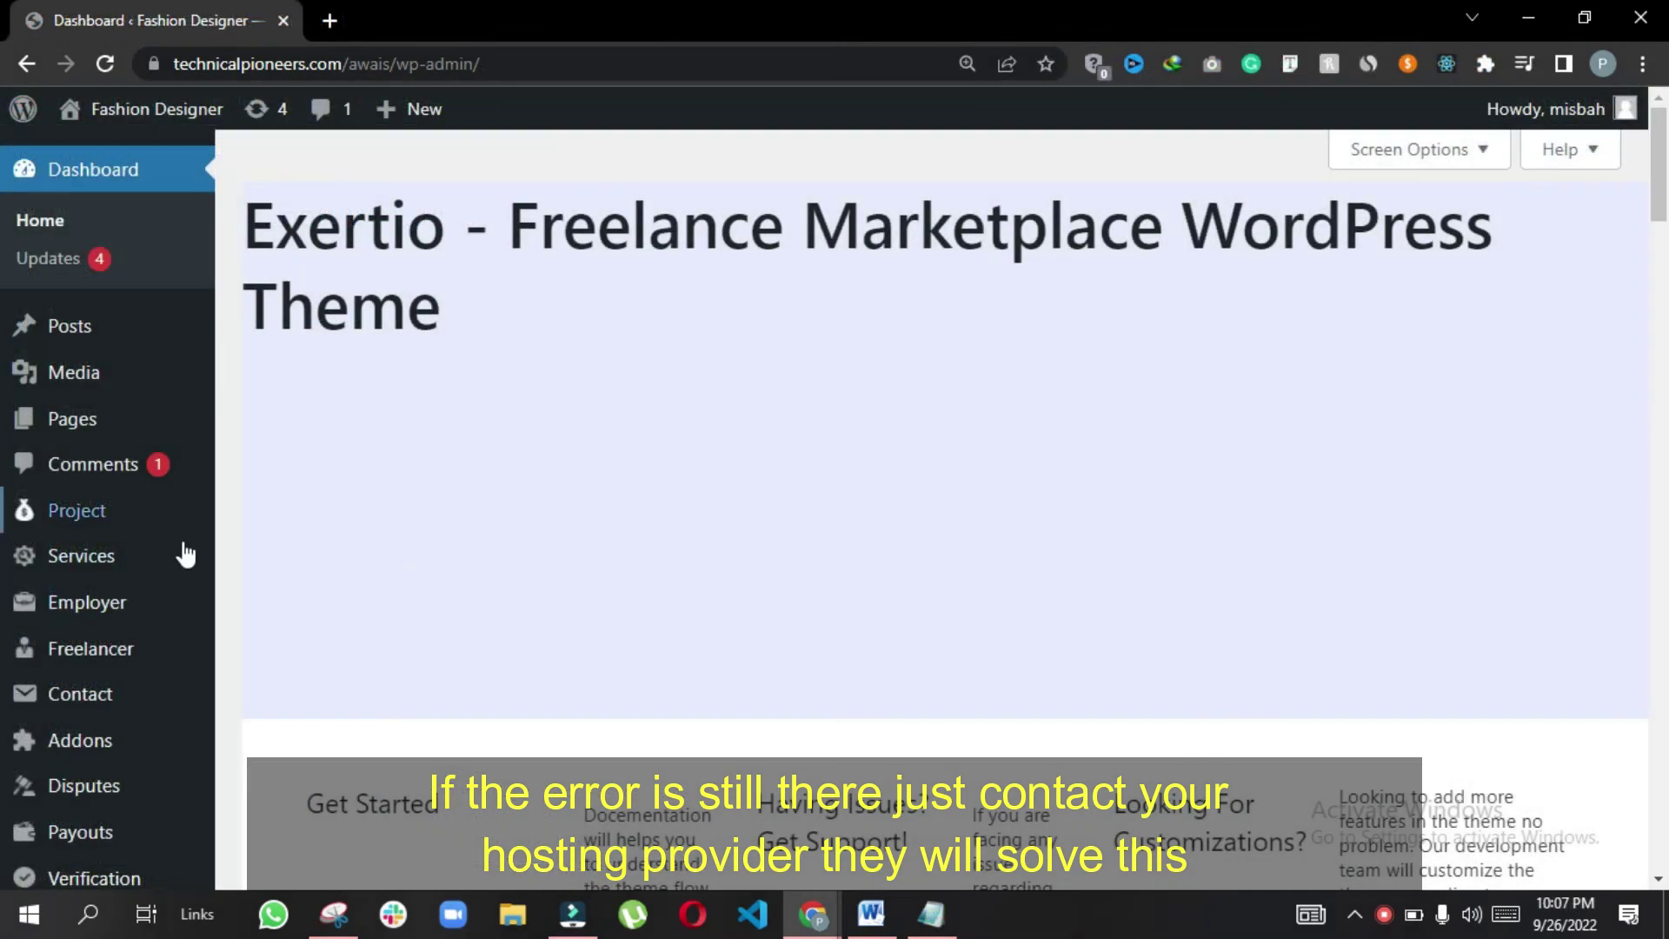
Go to the Import / Export section of the Exertio Theme Options
{"action": "scroll", "coordinate": [104, 486], "scroll_direction": "down", "scroll_amount": 3}
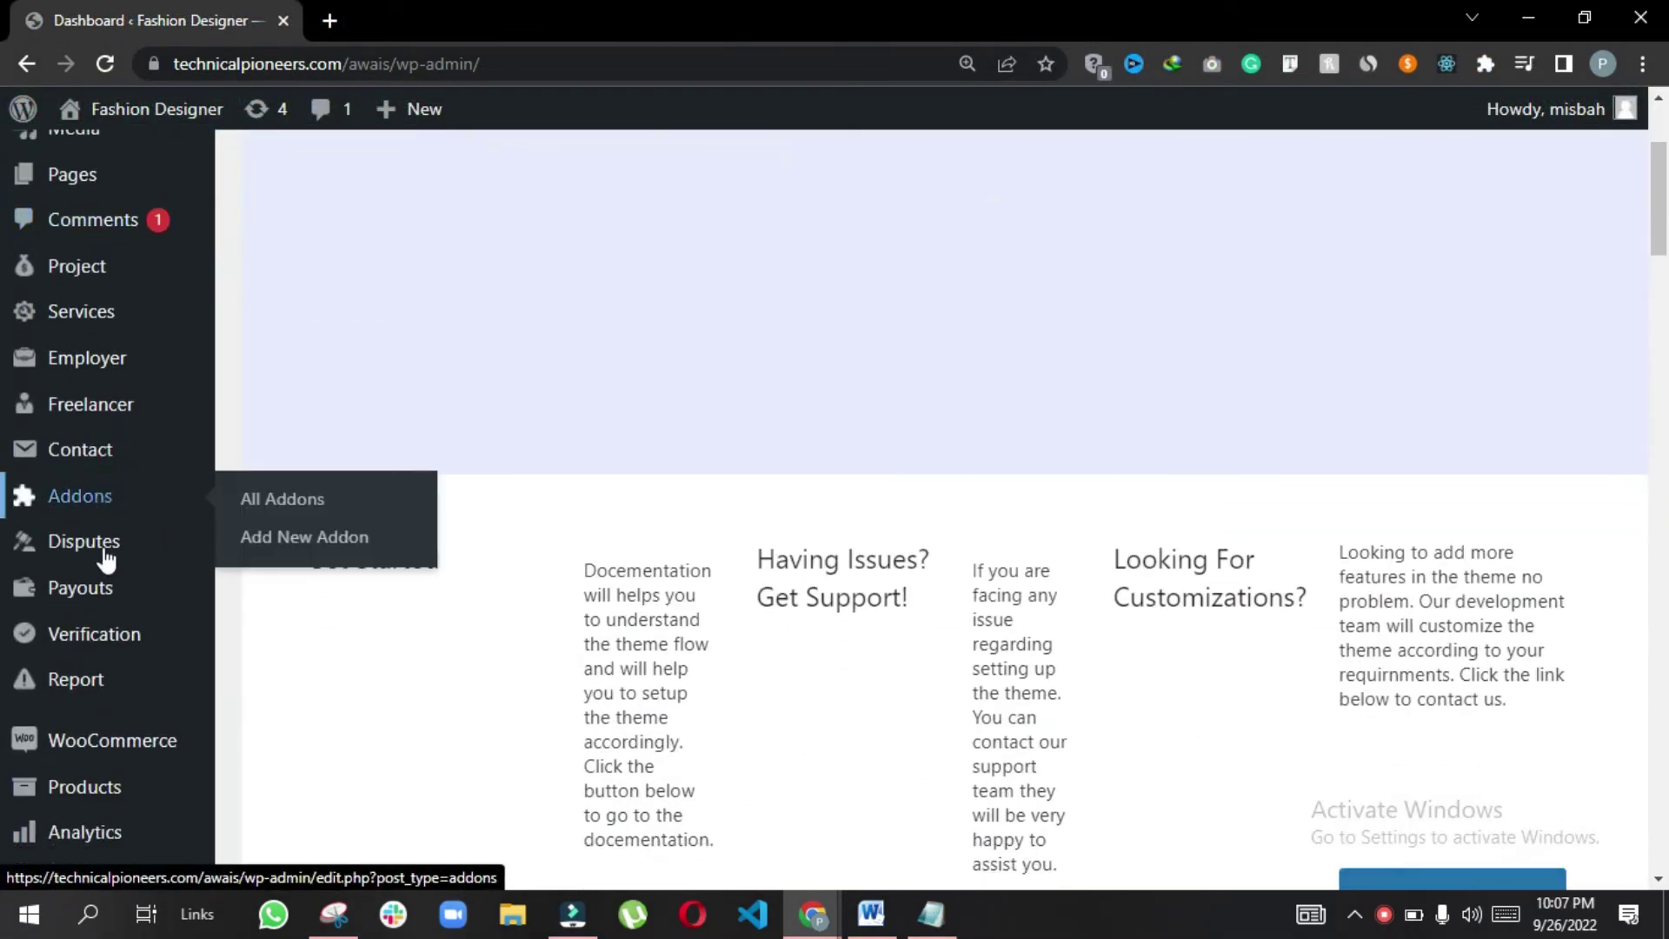
{"action": "scroll", "coordinate": [106, 678], "scroll_direction": "down", "scroll_amount": 4}
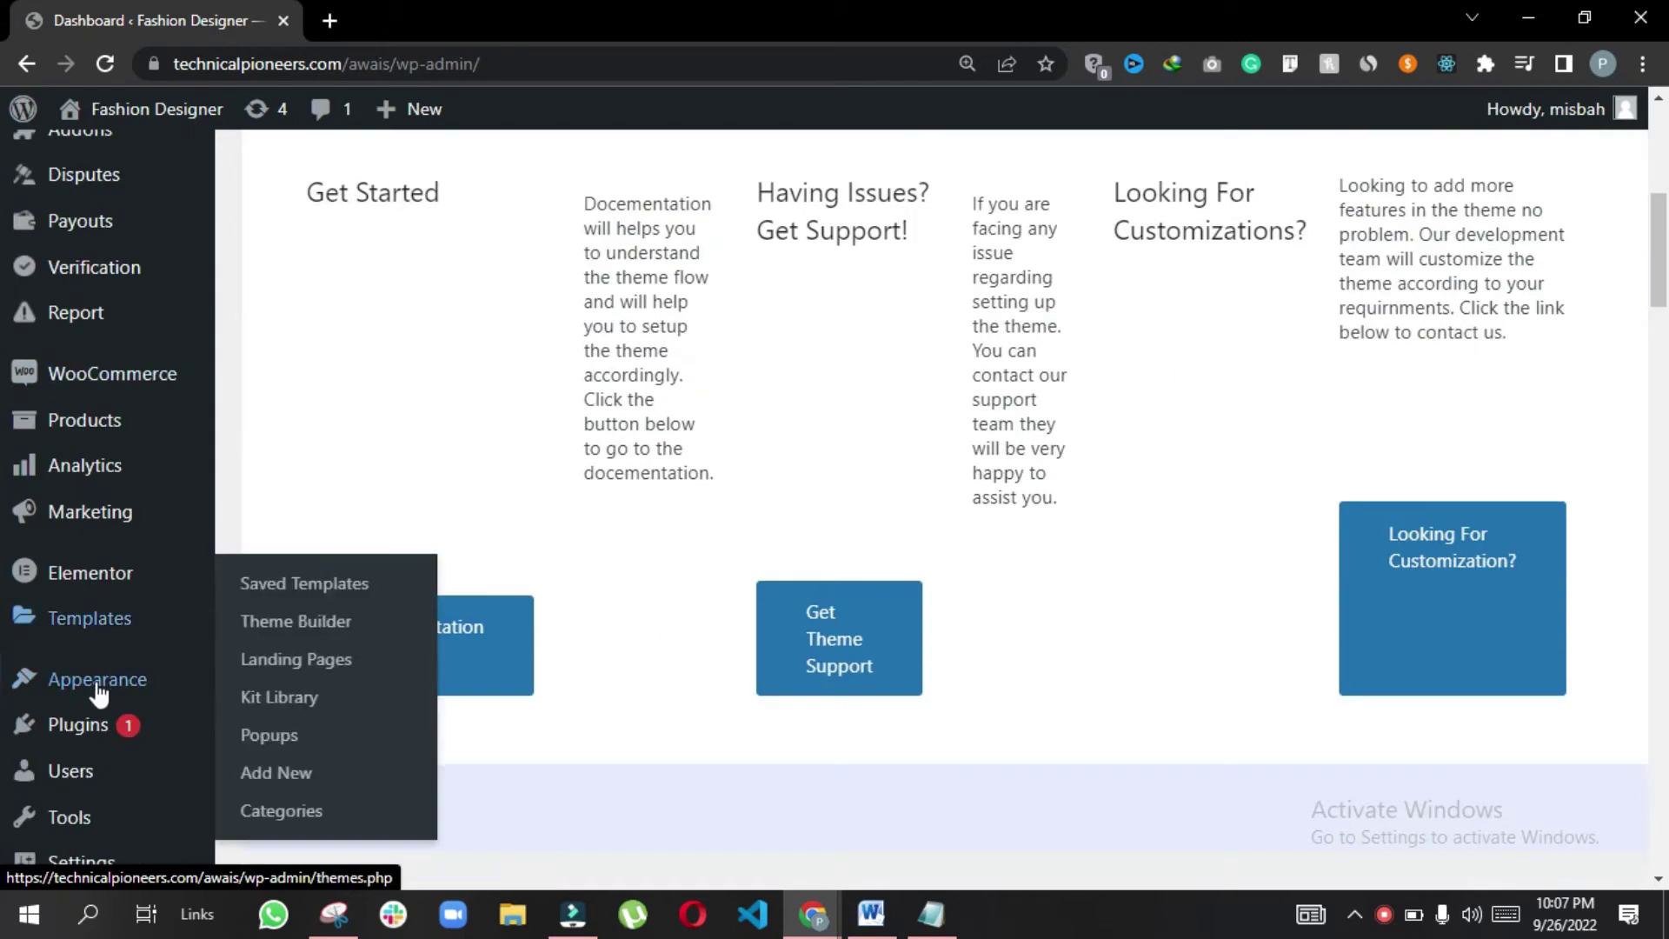
{"action": "scroll", "coordinate": [93, 689], "scroll_direction": "down", "scroll_amount": 3}
{"action": "mouse_move", "coordinate": [148, 593]}
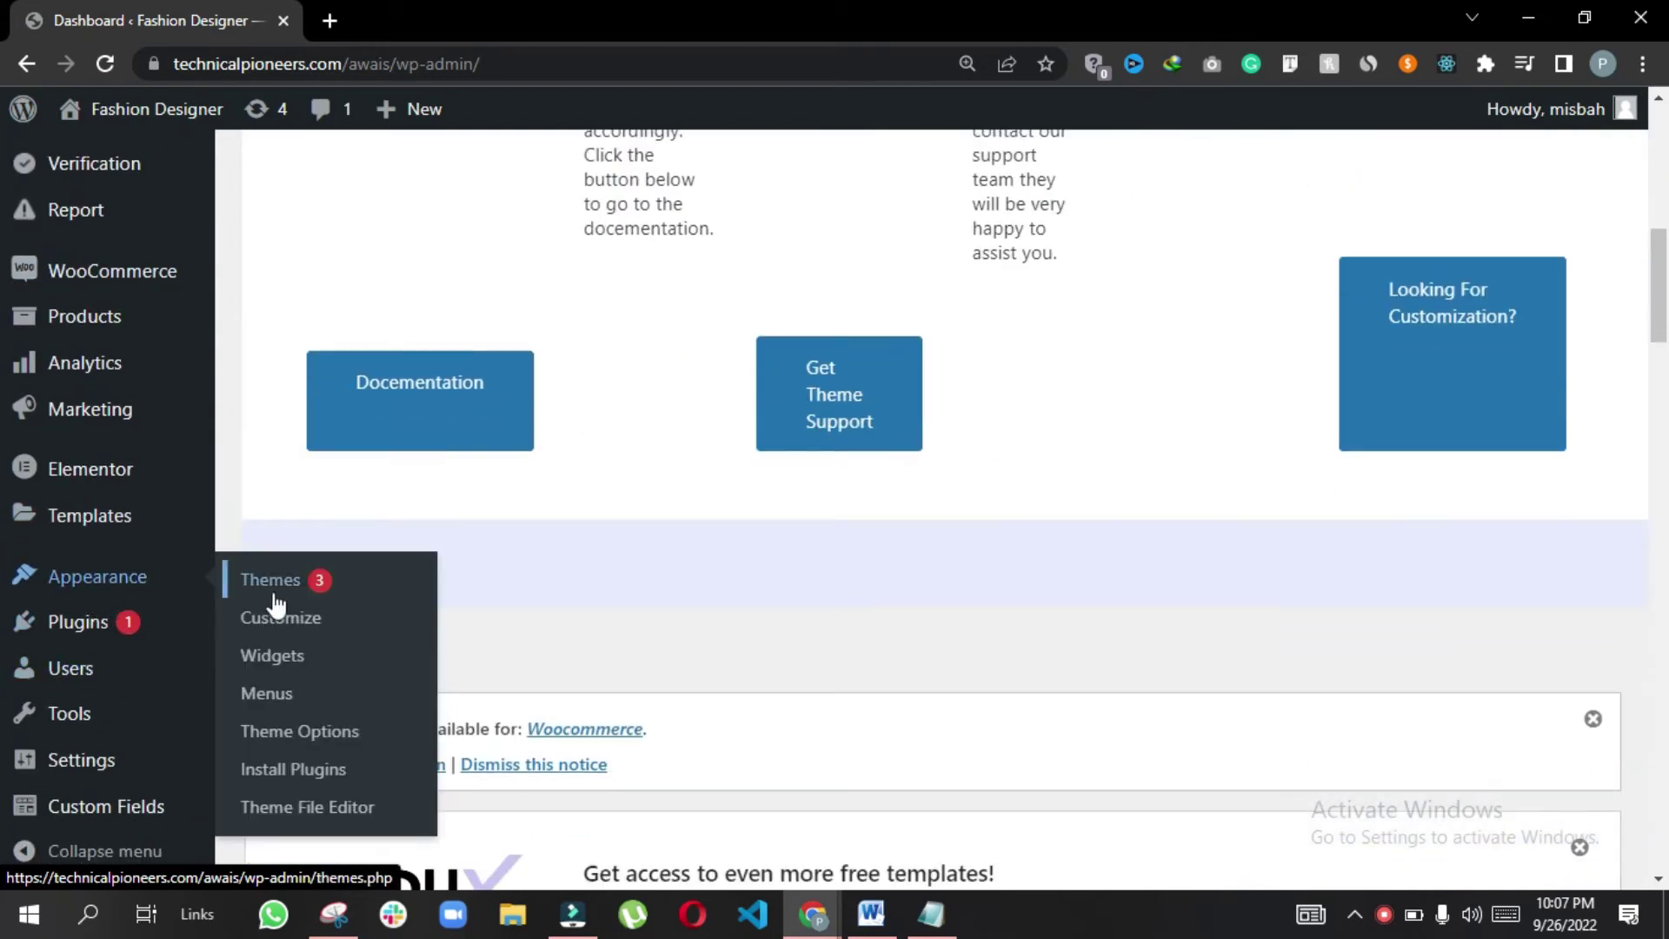
{"action": "left_click", "coordinate": [321, 734]}
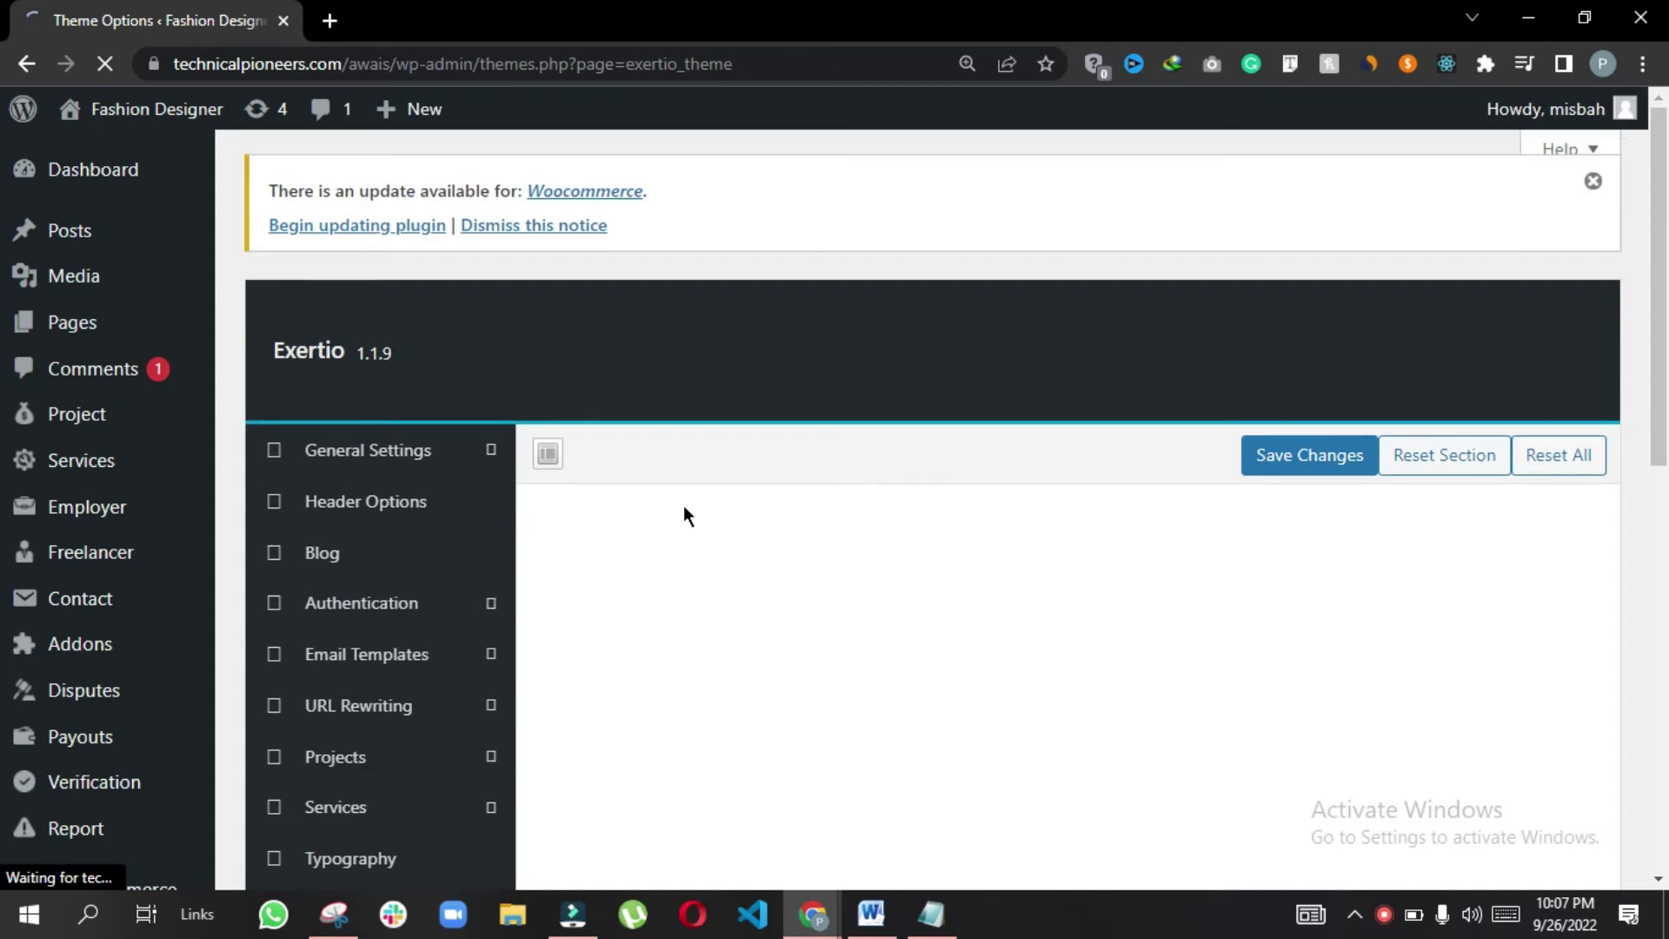
{"action": "scroll", "coordinate": [683, 516], "scroll_direction": "down", "scroll_amount": 12}
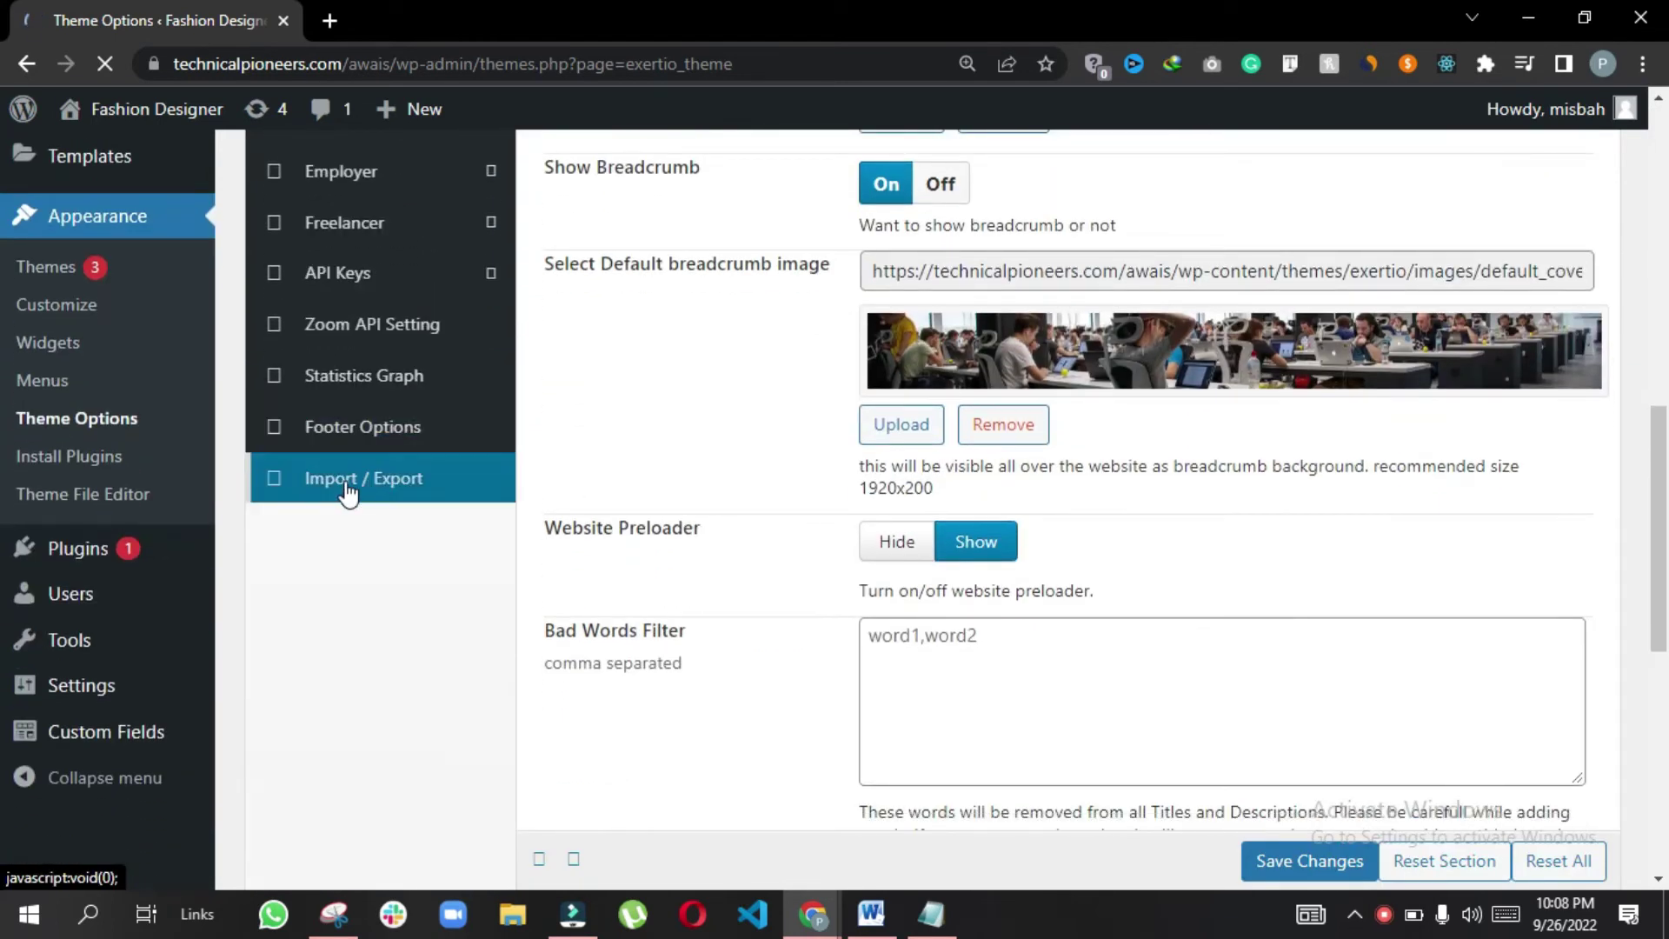
{"action": "left_click", "coordinate": [350, 491]}
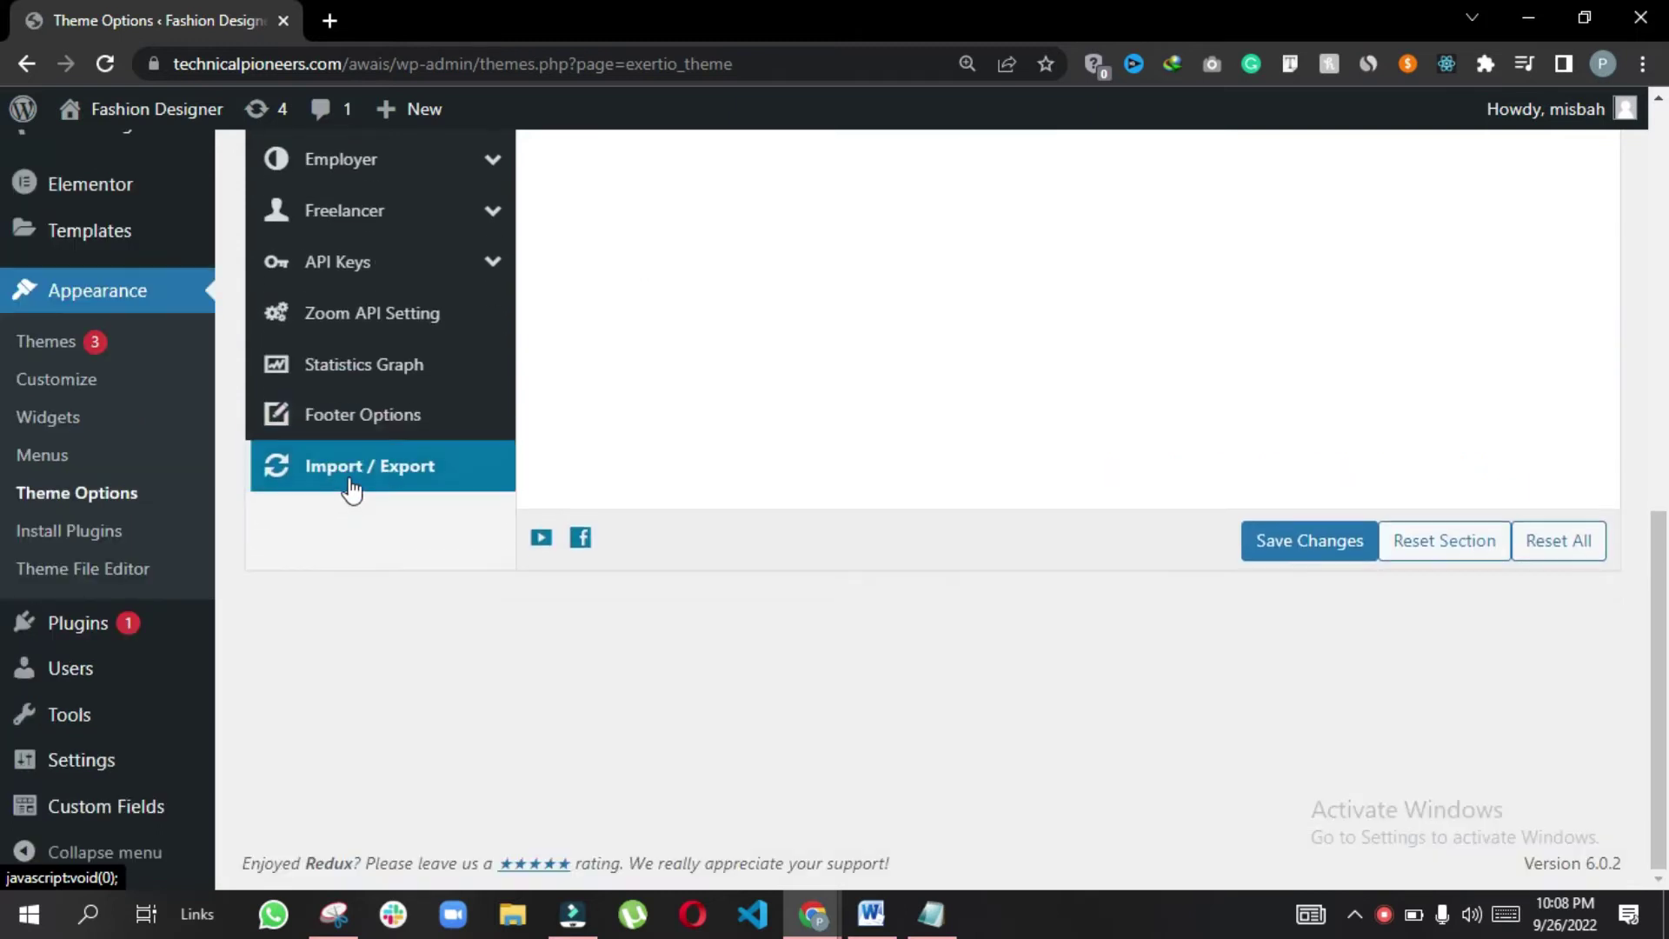
Upload theme-options.txt from the demo data folder and import it, accepting that the current theme options are replaced
{"action": "scroll", "coordinate": [695, 426], "scroll_direction": "up", "scroll_amount": 1}
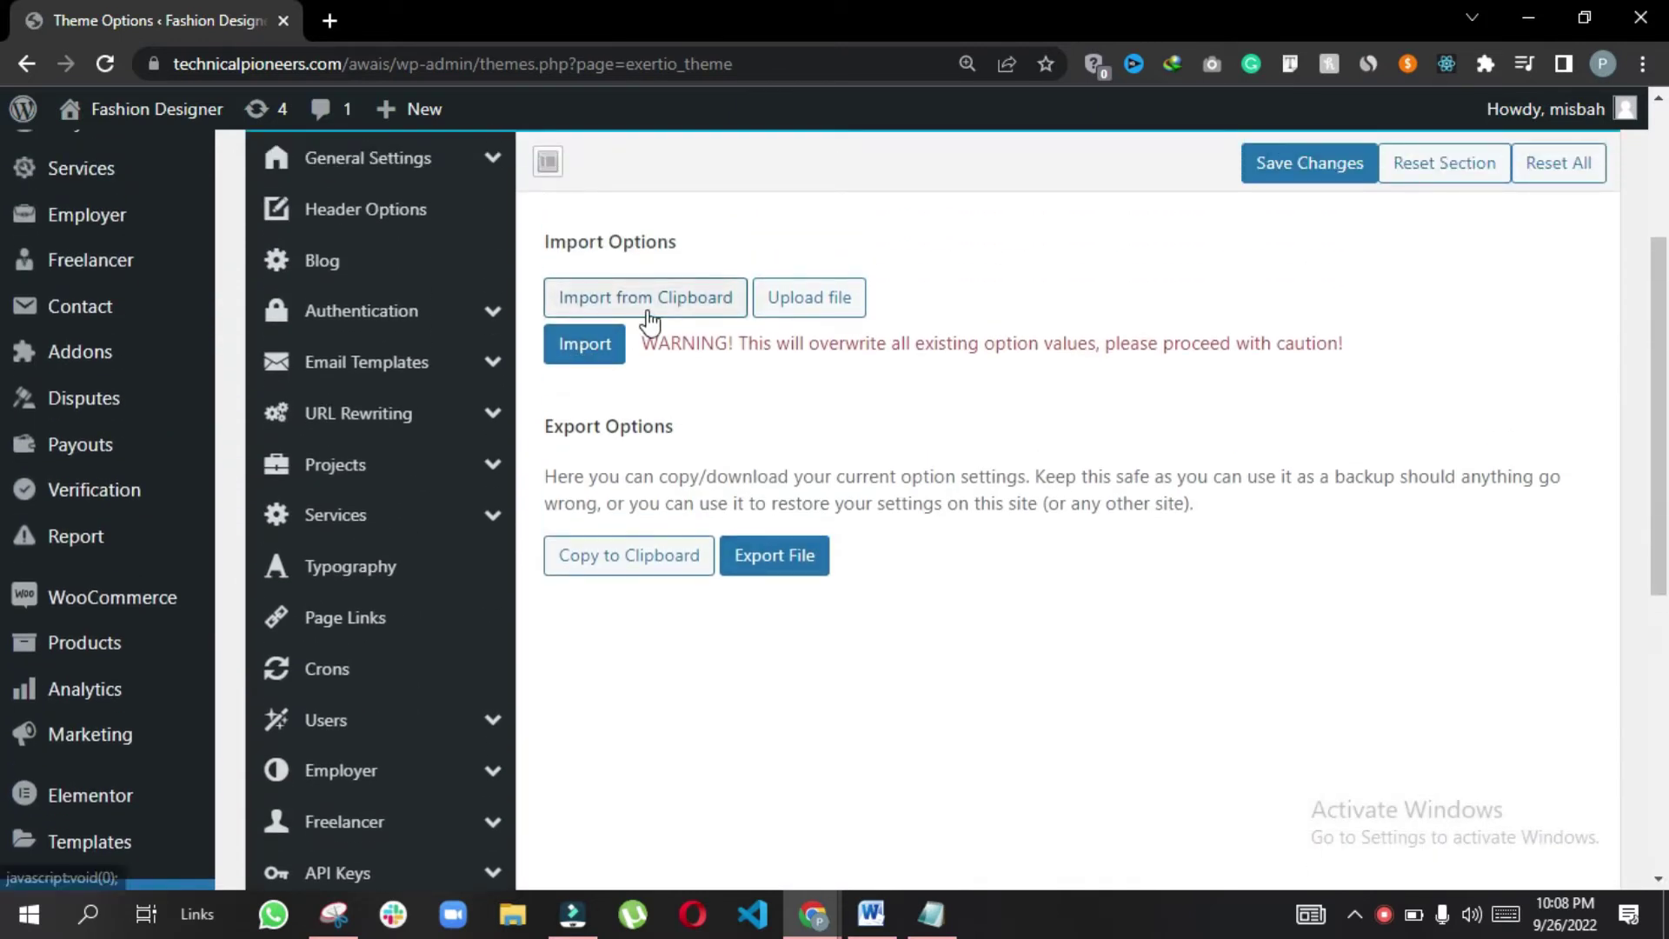
{"action": "left_click", "coordinate": [810, 304]}
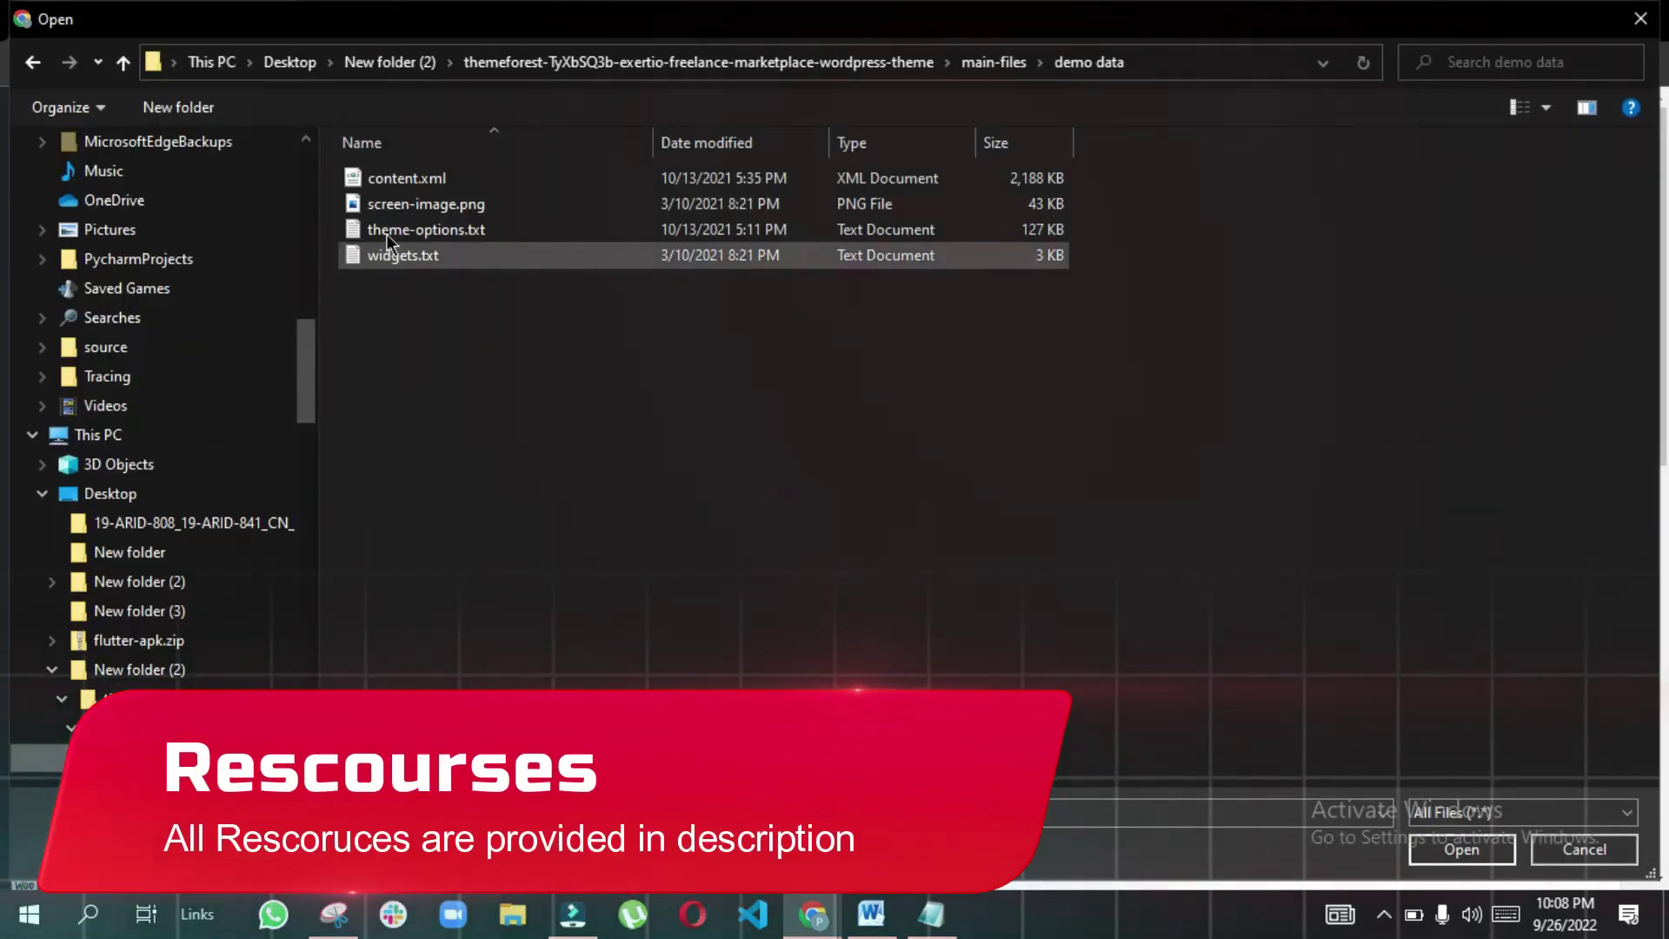
{"action": "left_click", "coordinate": [402, 233]}
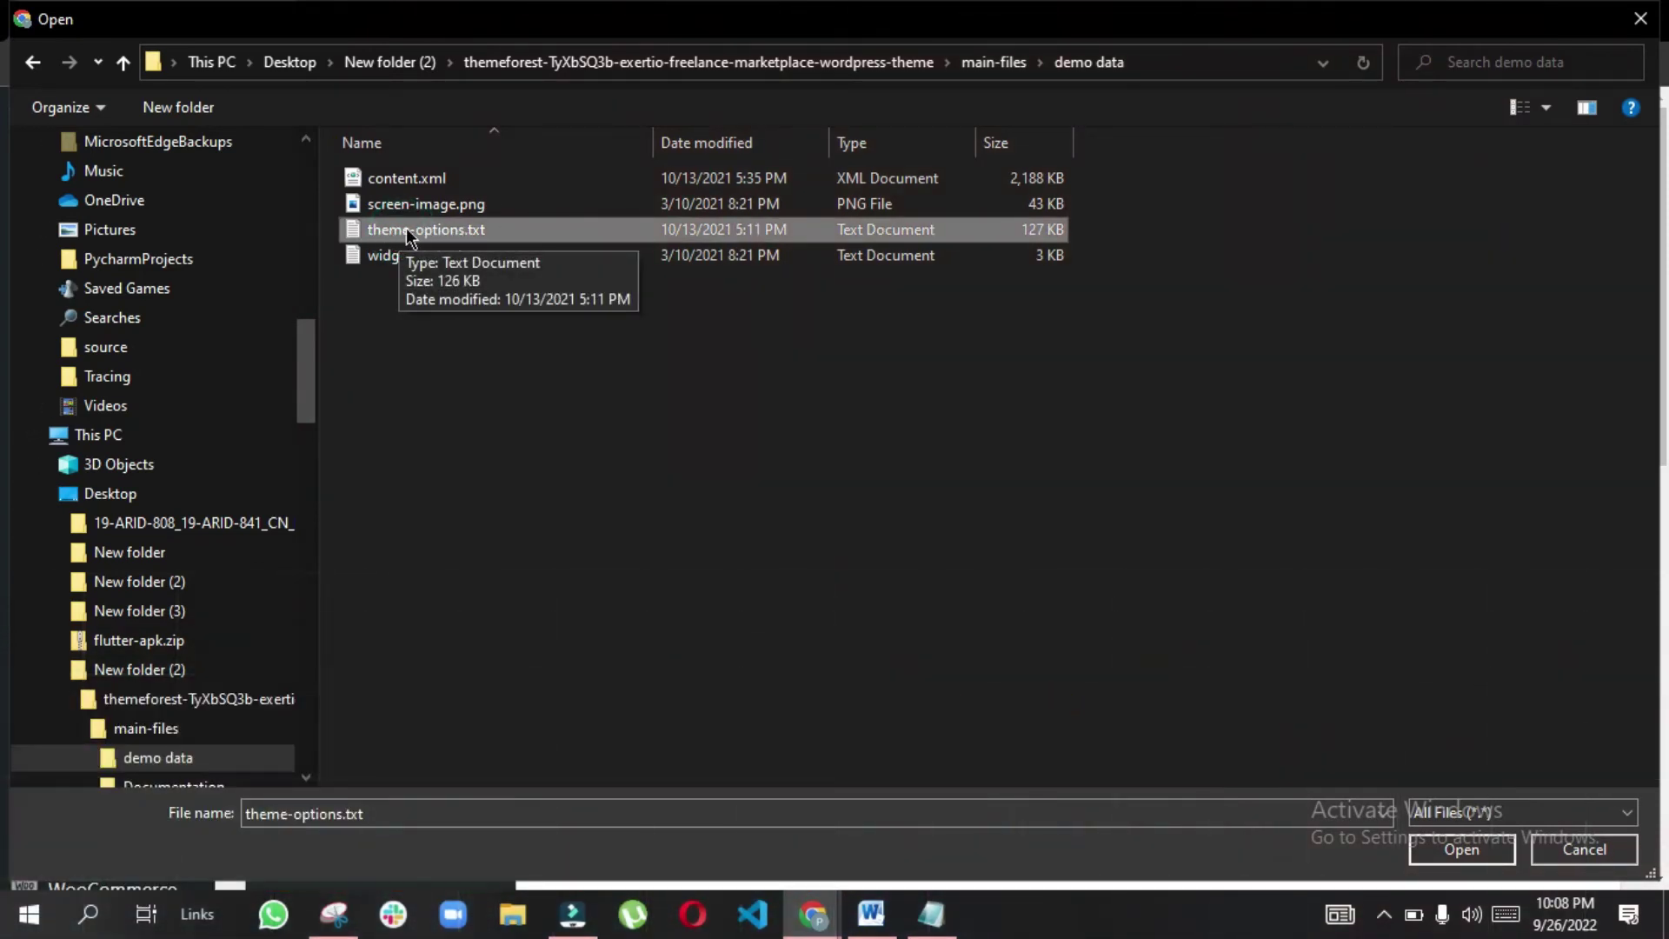
{"action": "left_click", "coordinate": [1462, 849]}
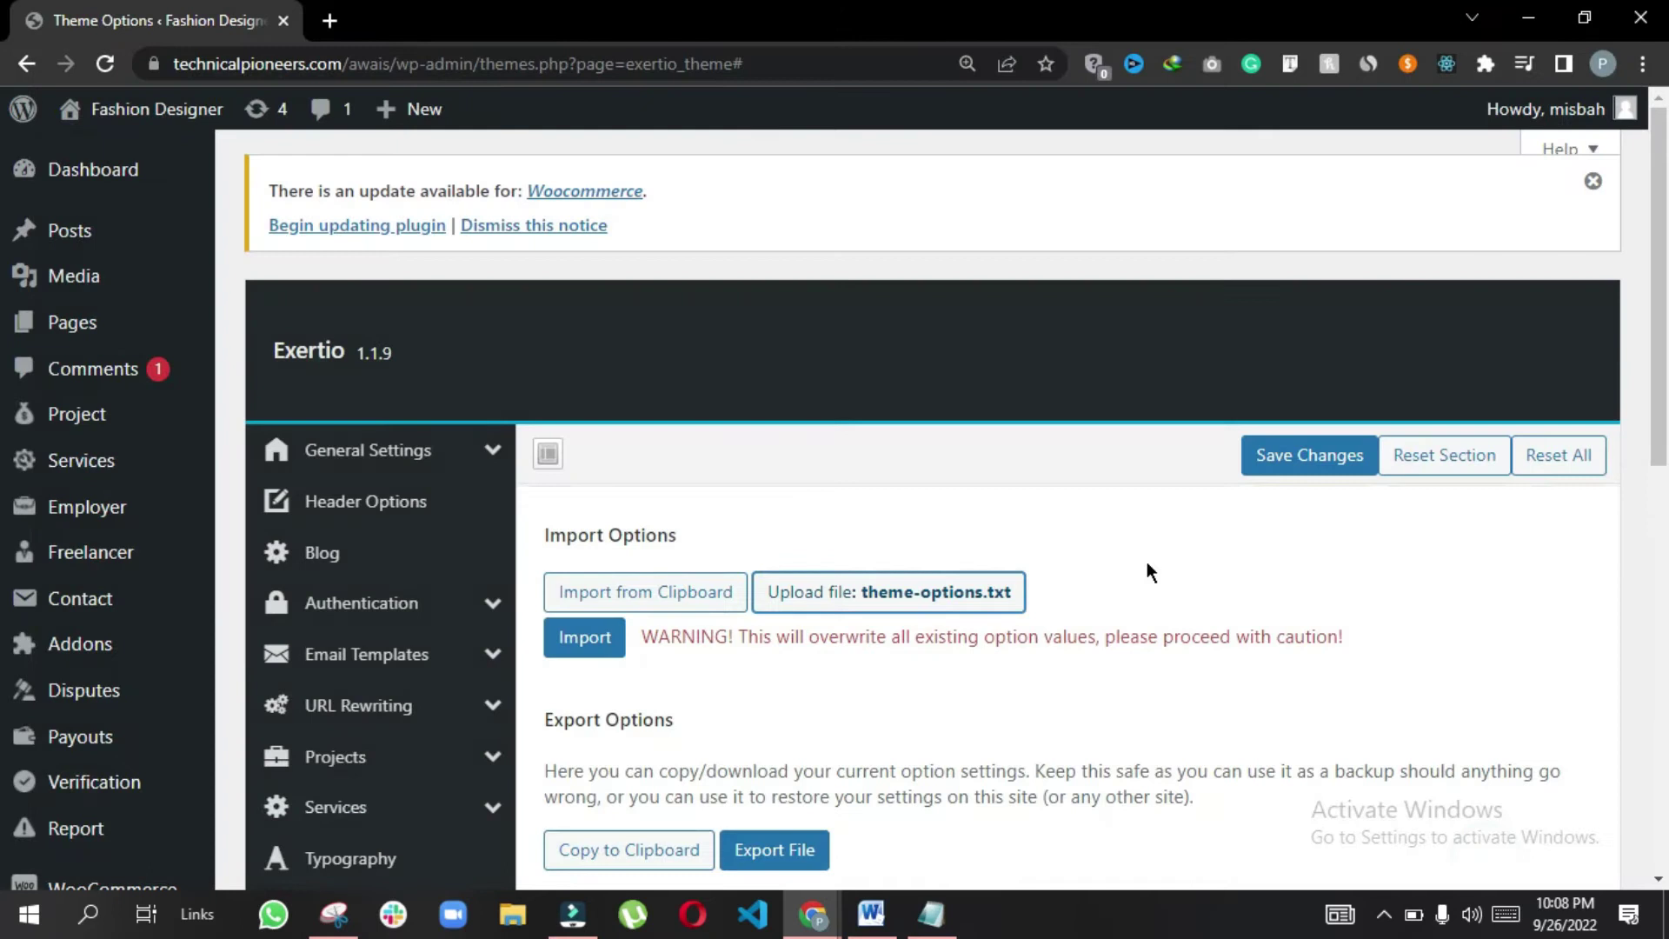
{"action": "scroll", "coordinate": [848, 520], "scroll_direction": "down", "scroll_amount": 4}
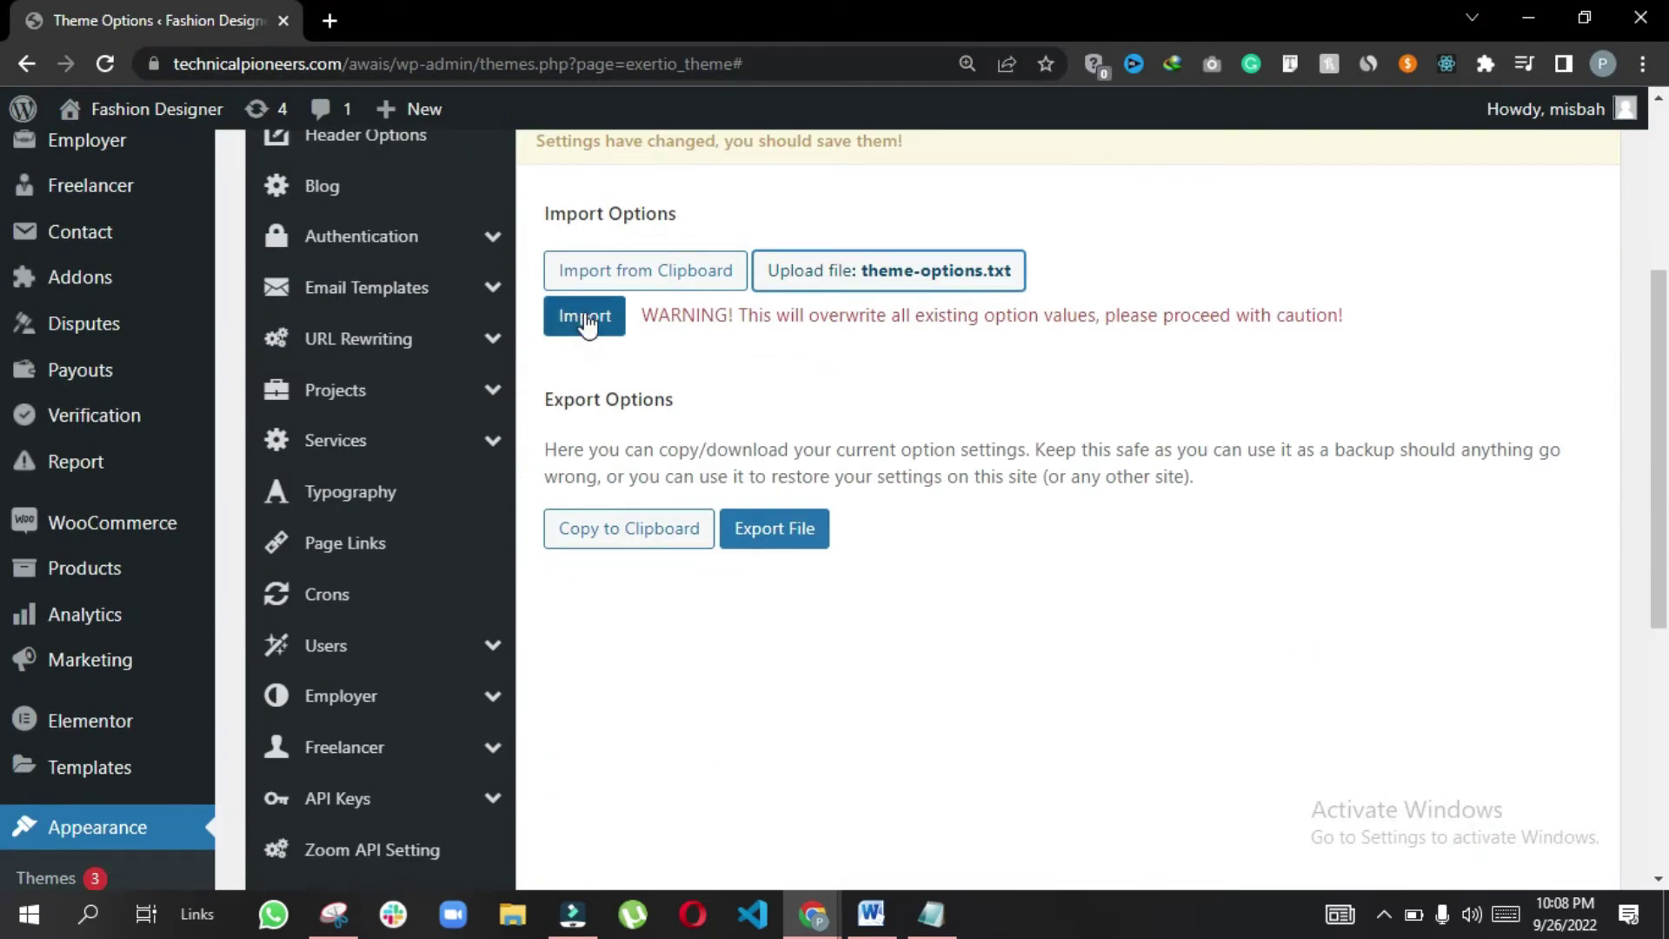
{"action": "left_click", "coordinate": [581, 321]}
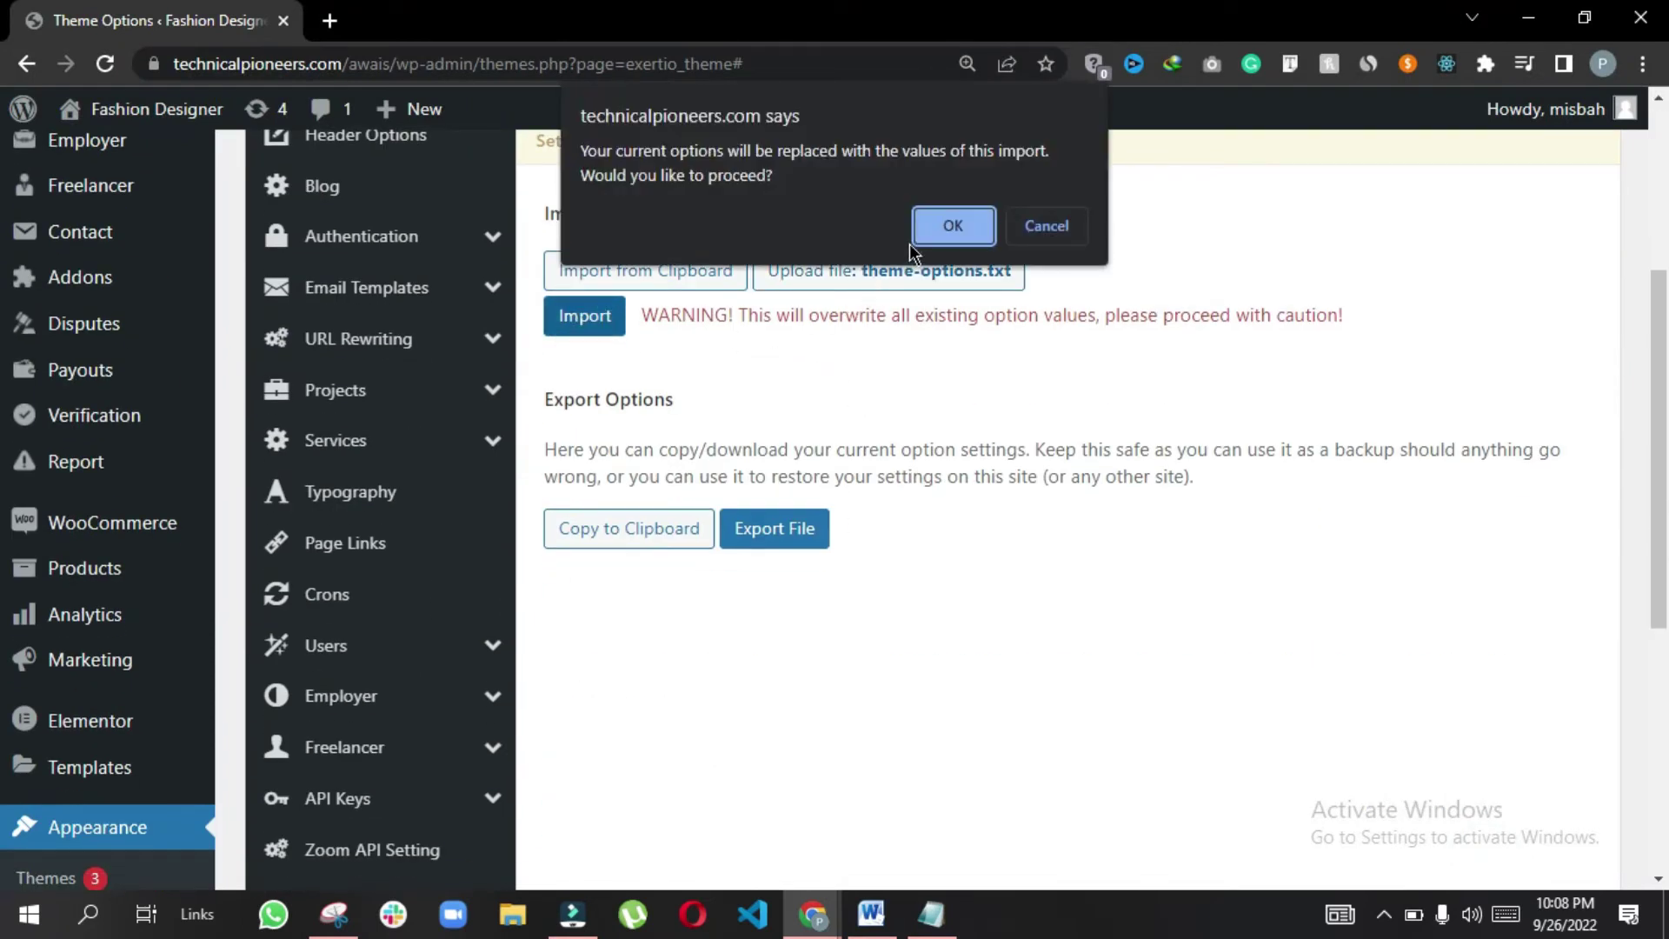
{"action": "left_click", "coordinate": [952, 226]}
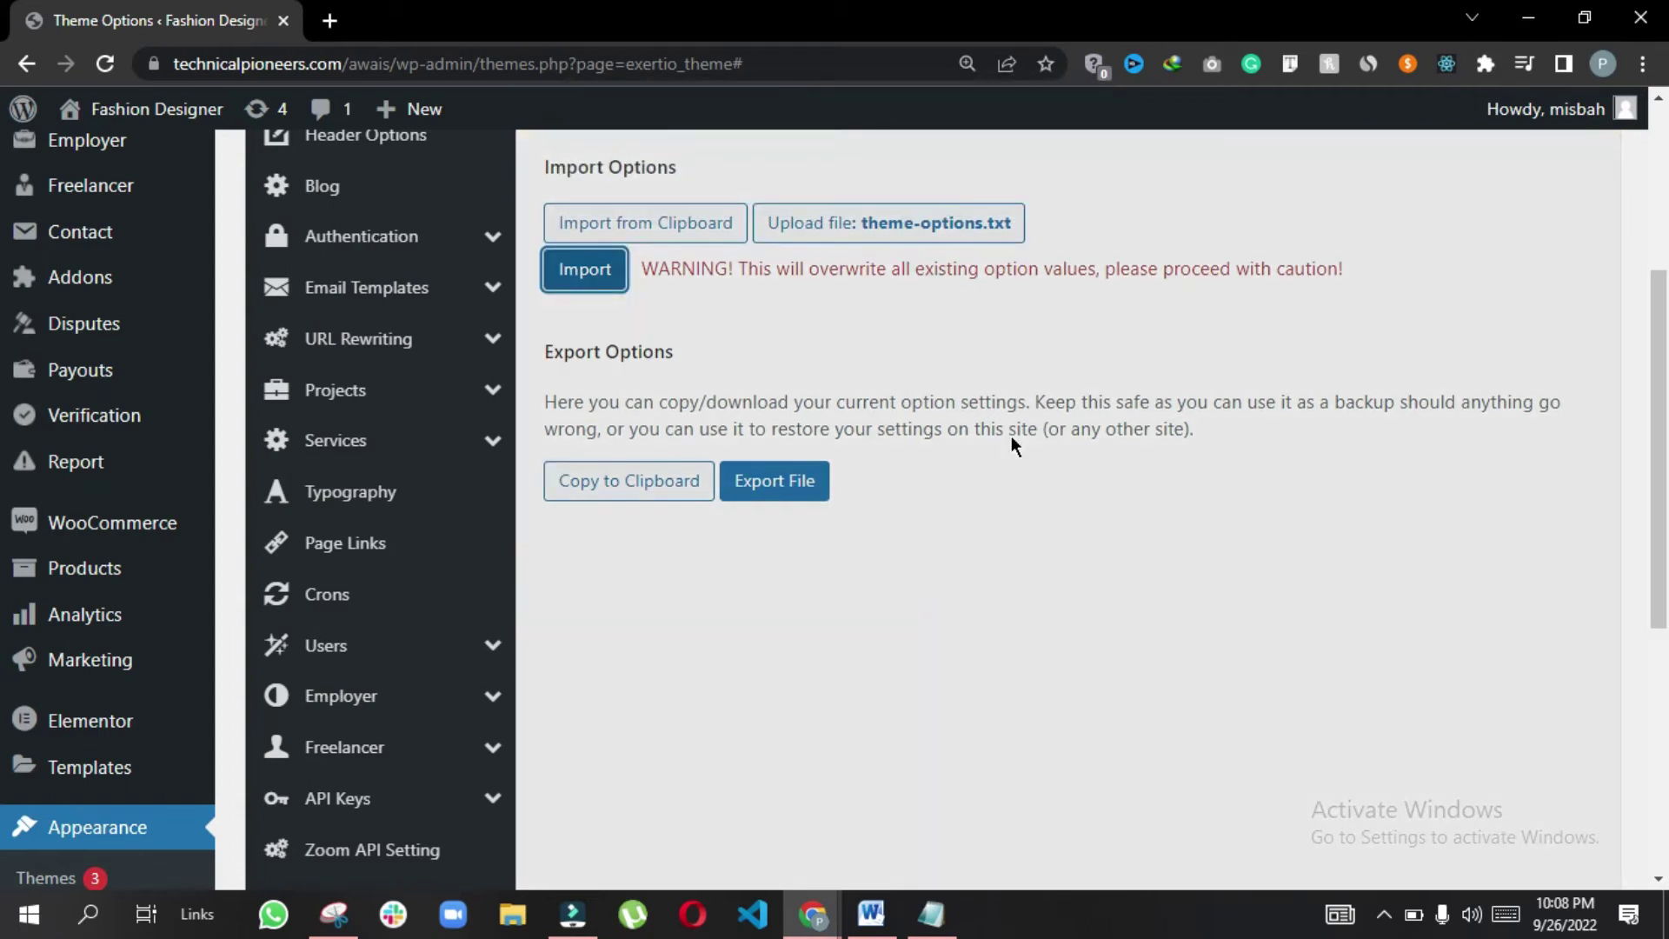
{"action": "scroll", "coordinate": [1010, 436], "scroll_direction": "up", "scroll_amount": 3}
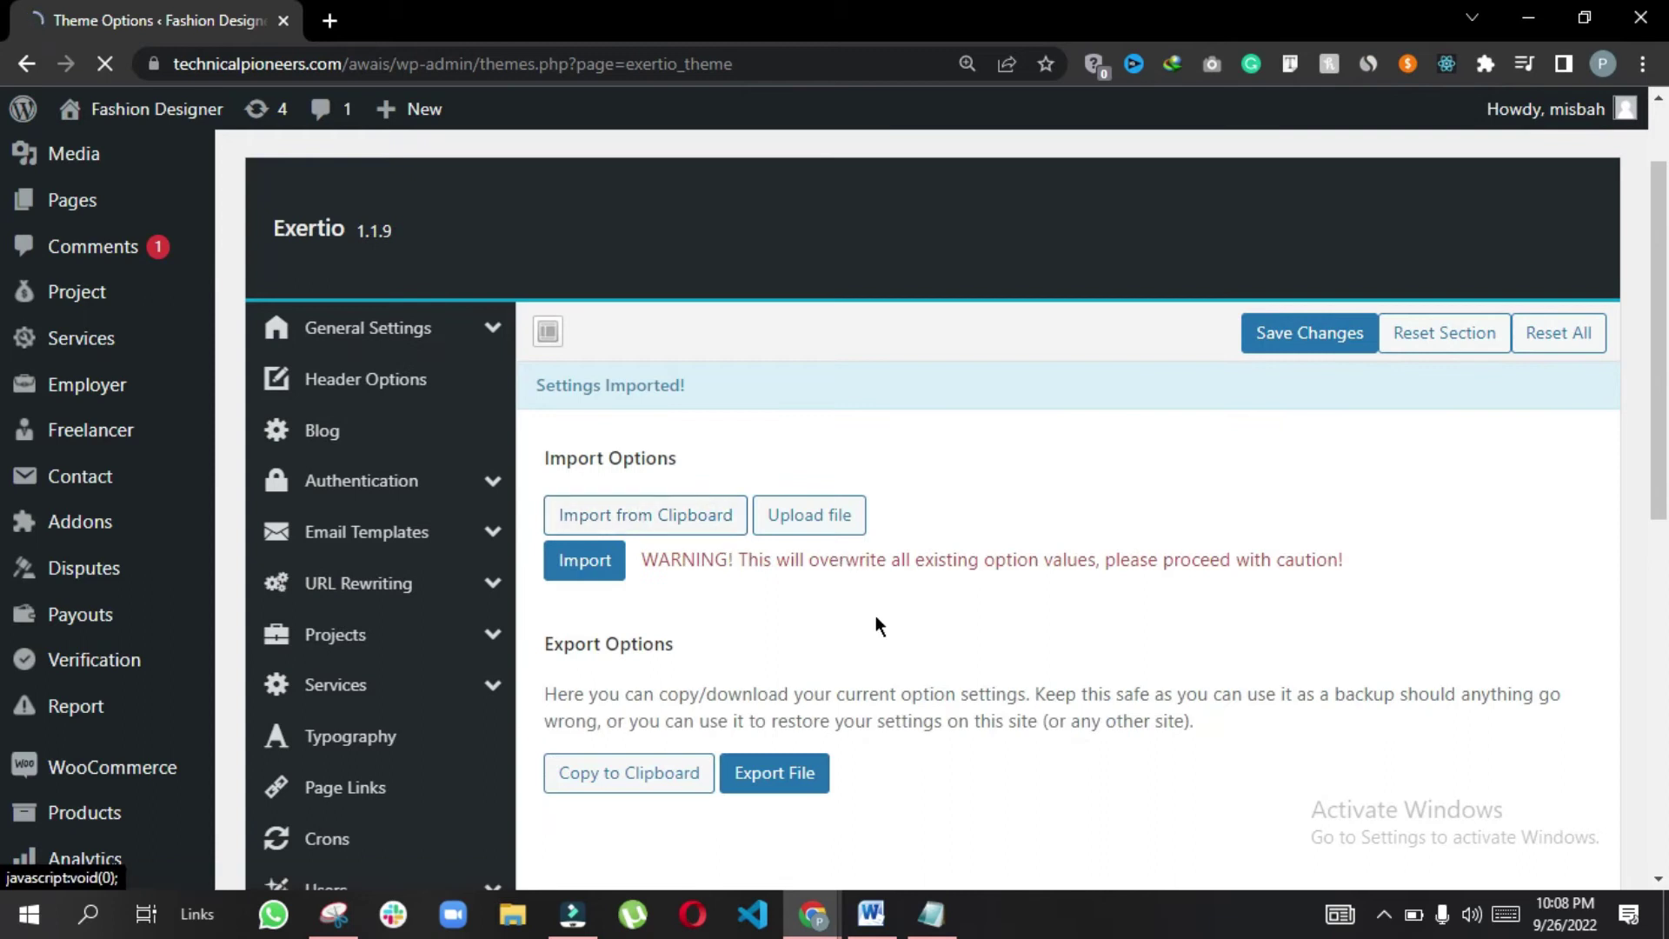
Find the Widget Importer & Exporter plugin by searching for "widget importer", then install and activate it
{"action": "scroll", "coordinate": [875, 615], "scroll_direction": "down", "scroll_amount": 4}
{"action": "scroll", "coordinate": [201, 622], "scroll_direction": "down", "scroll_amount": 4}
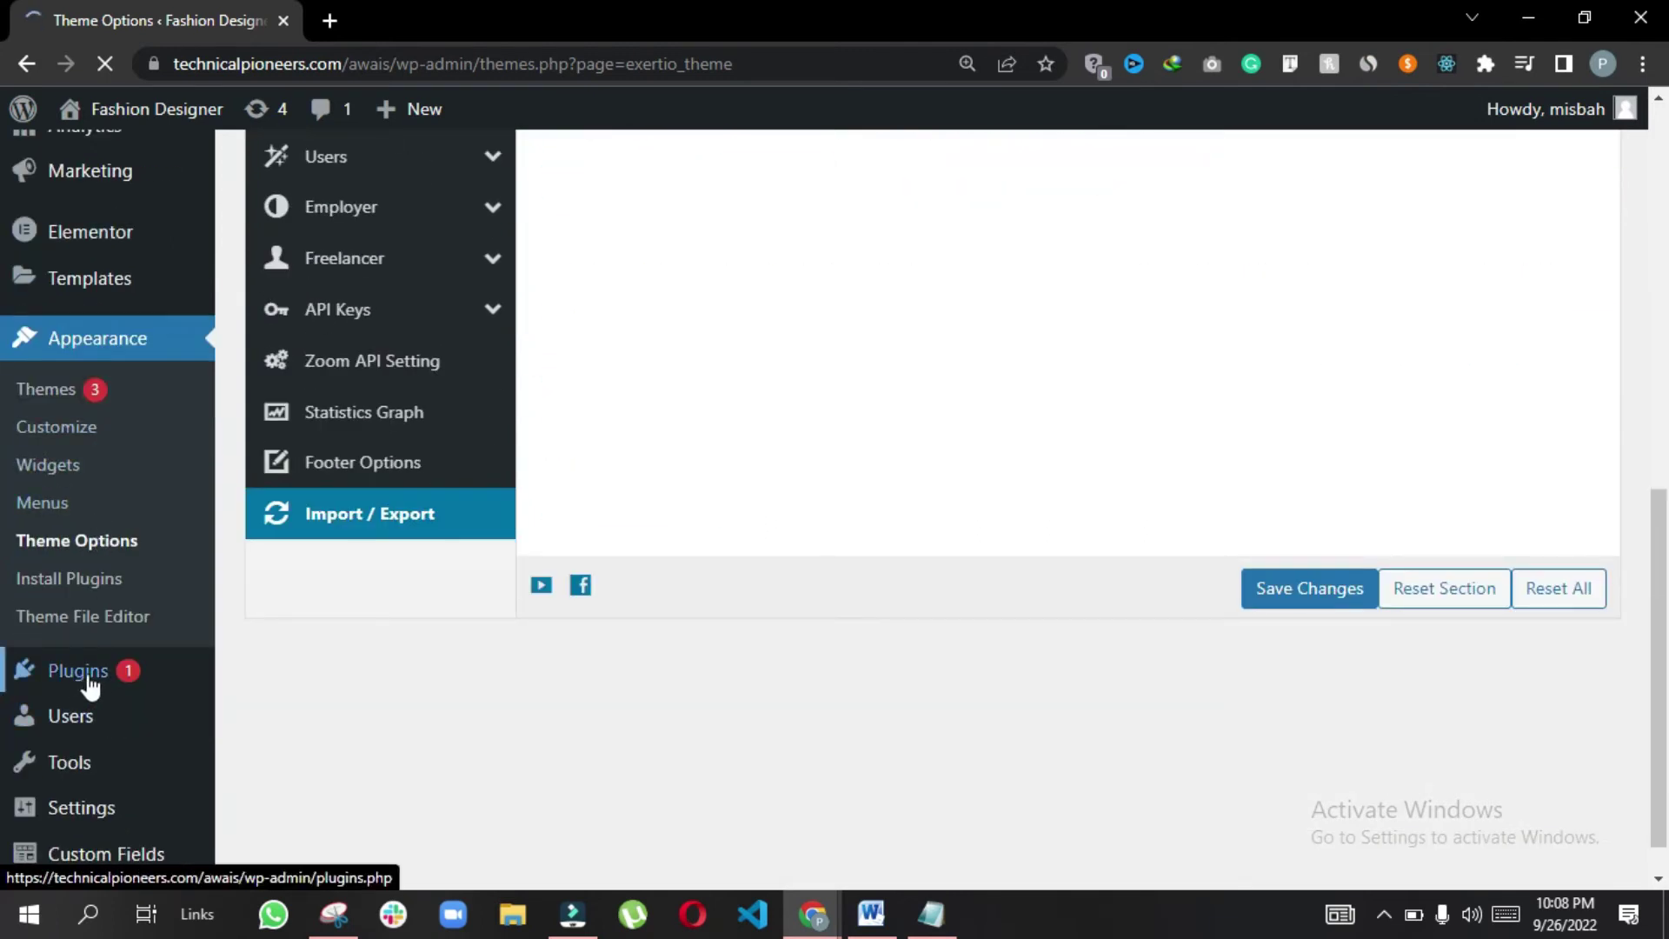
{"action": "mouse_move", "coordinate": [89, 685]}
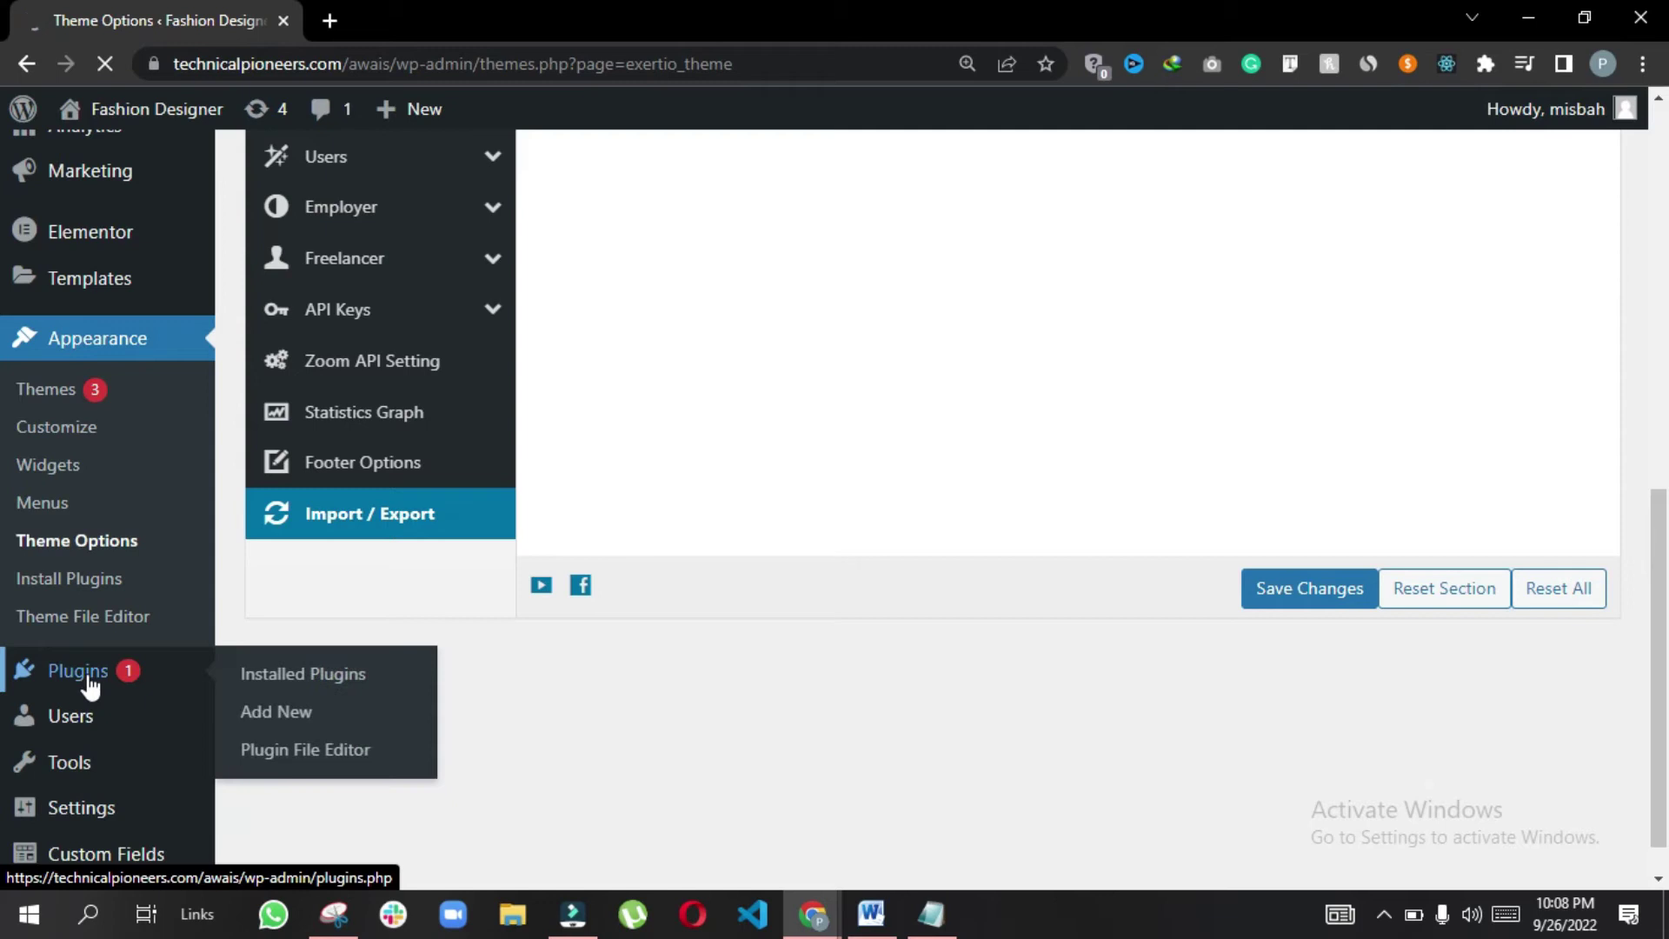
{"action": "left_click", "coordinate": [263, 714]}
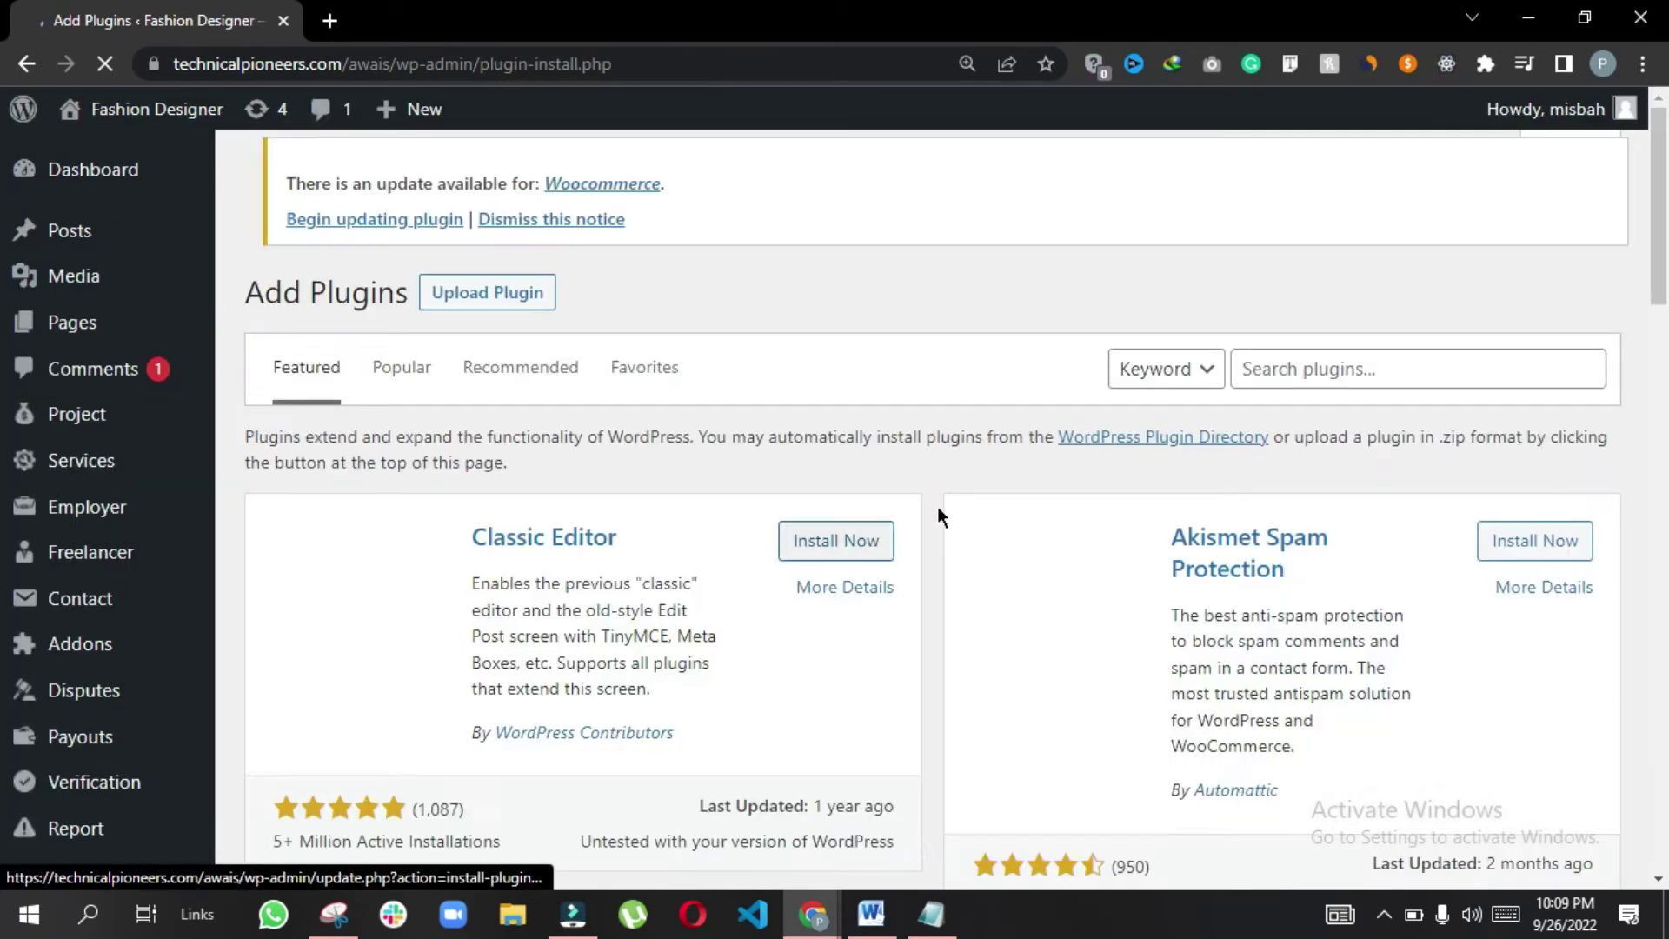
{"action": "left_click", "coordinate": [1312, 365]}
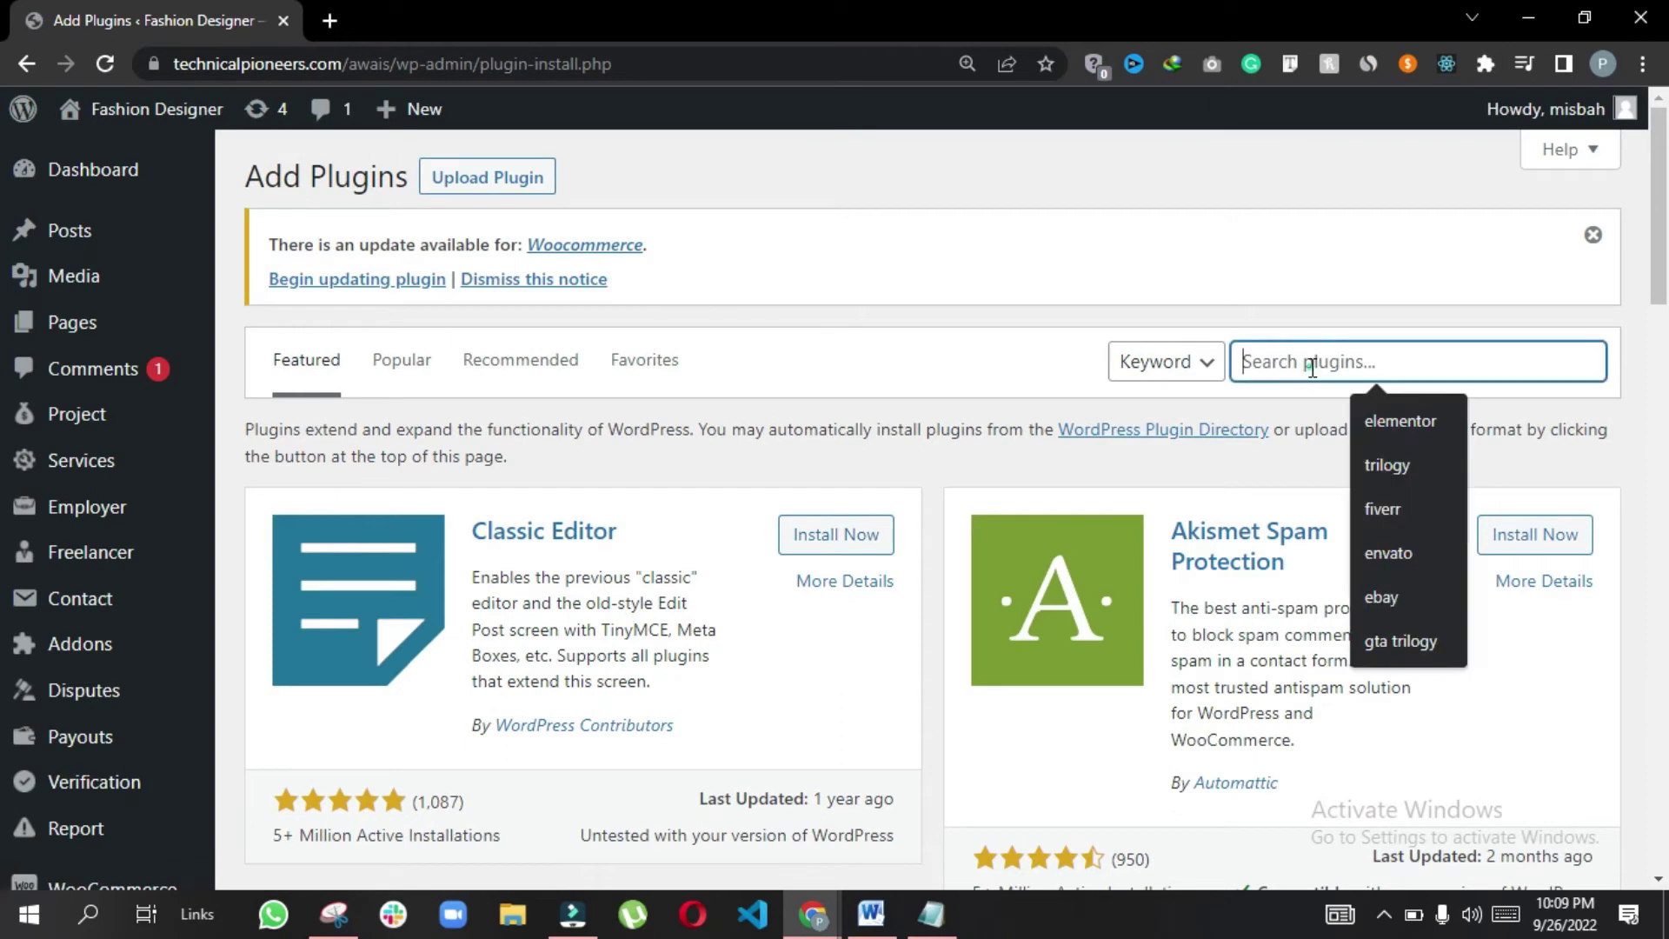
{"action": "type", "text": "w"}
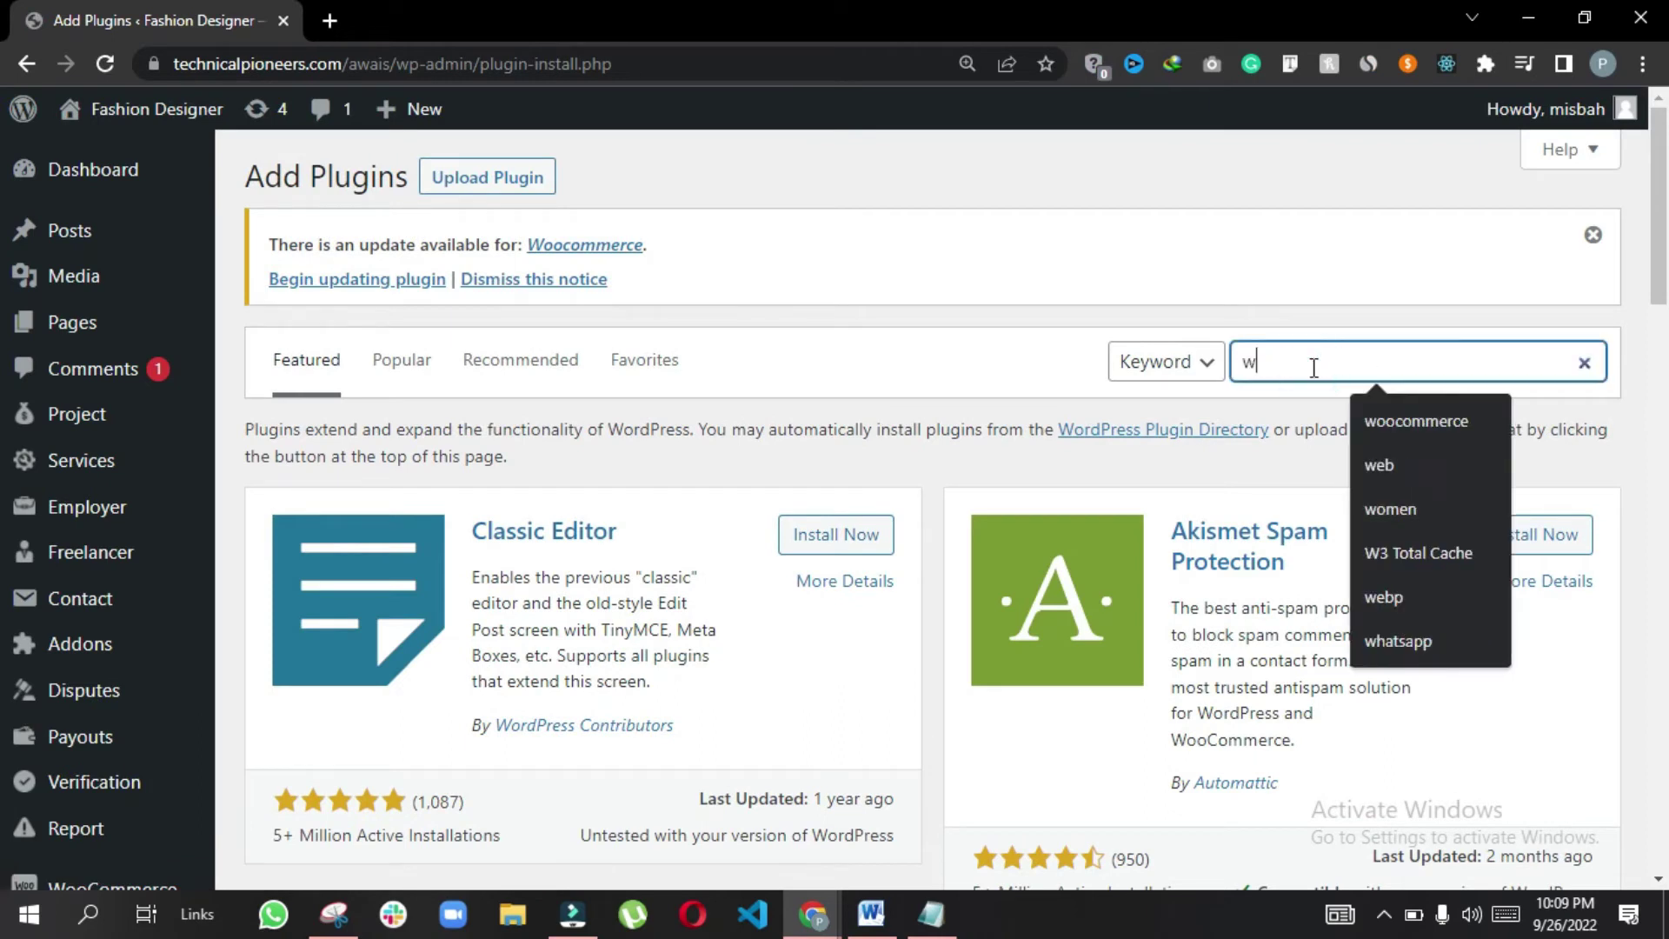
{"action": "type", "text": "idh"}
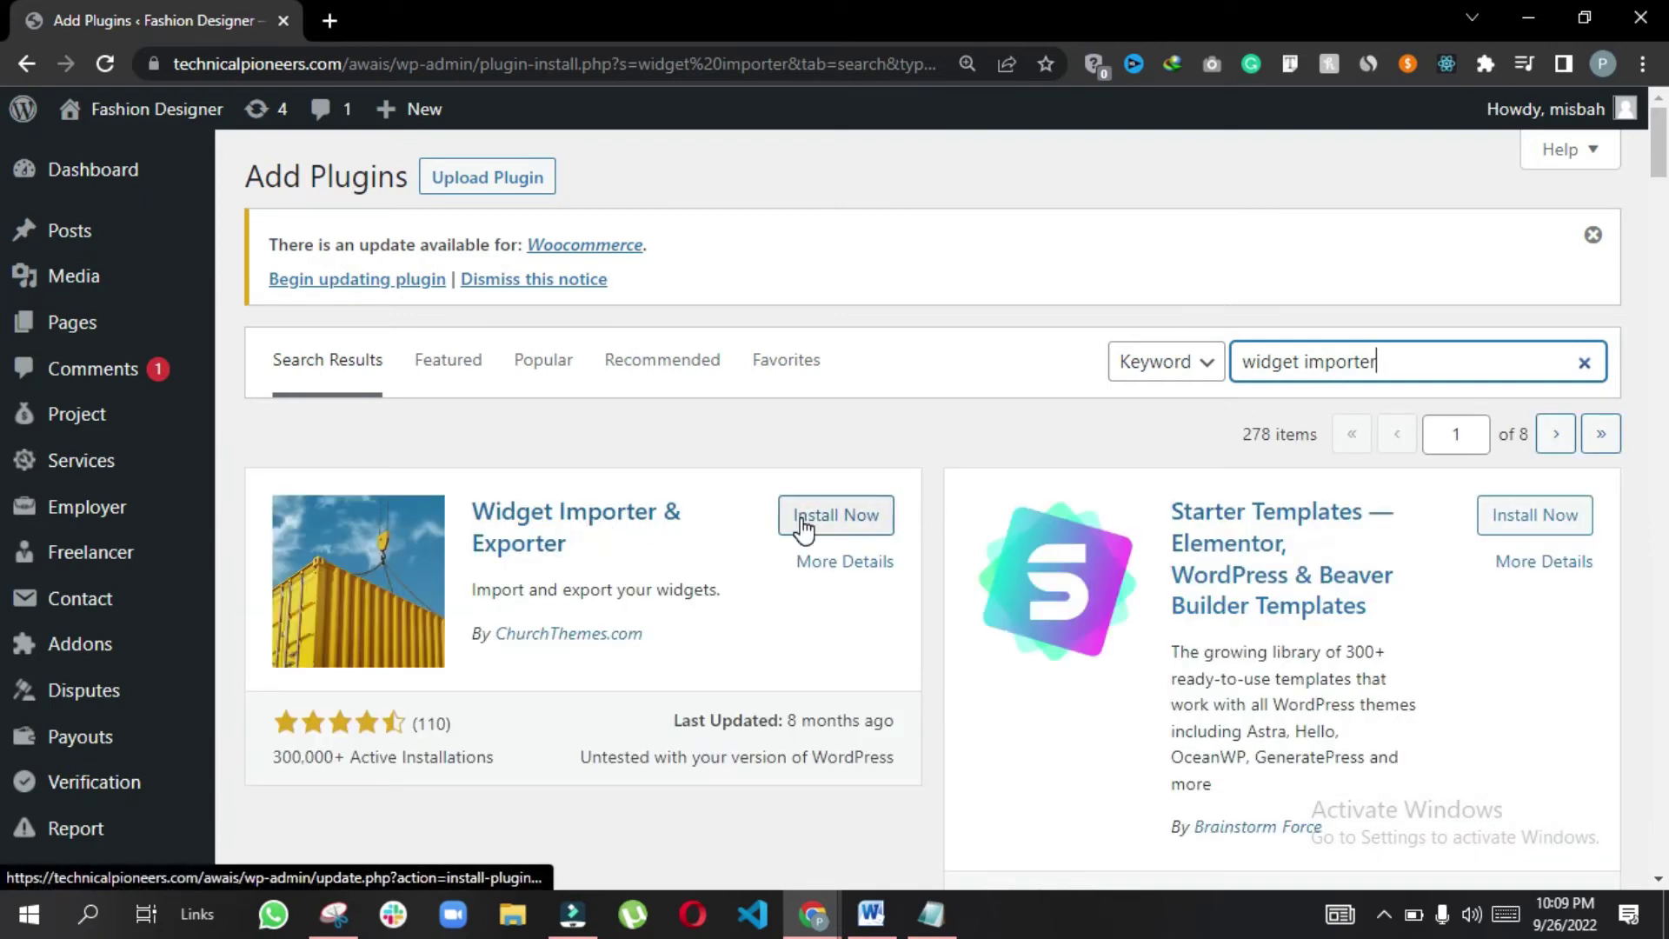
{"action": "left_click", "coordinate": [826, 525]}
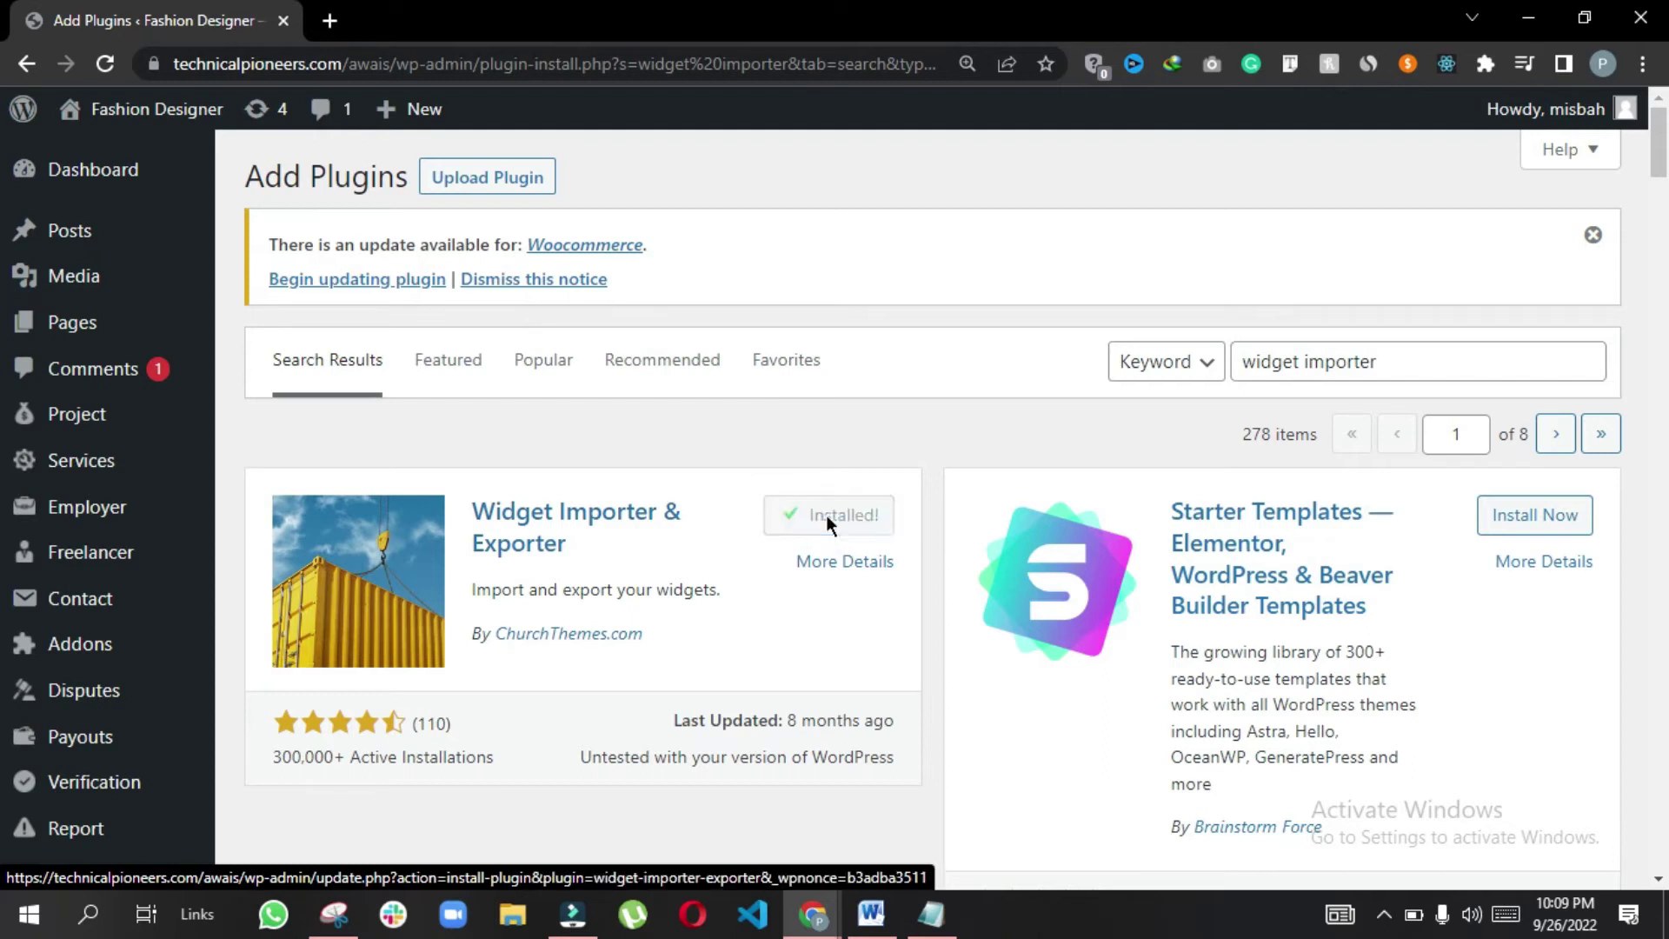
{"action": "left_click", "coordinate": [828, 521]}
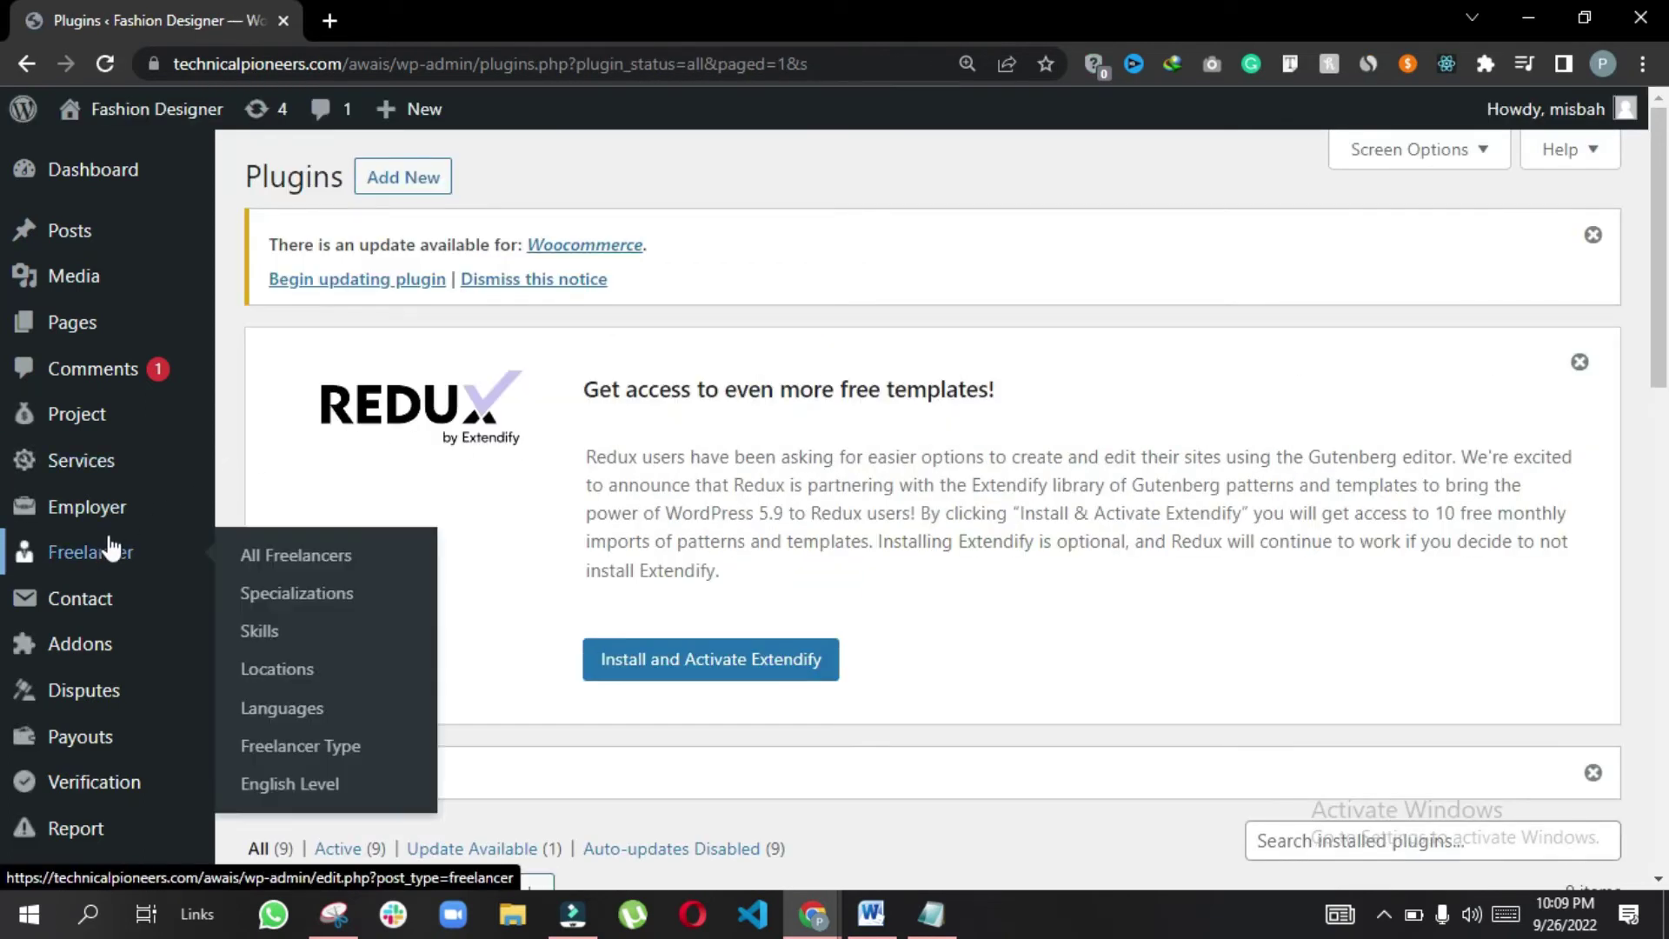
Go to the Widget Importer & Exporter tool and choose to import widgets by pasting the contents of a .wie file
{"action": "scroll", "coordinate": [87, 547], "scroll_direction": "down", "scroll_amount": 4}
{"action": "scroll", "coordinate": [414, 501], "scroll_direction": "down", "scroll_amount": 5}
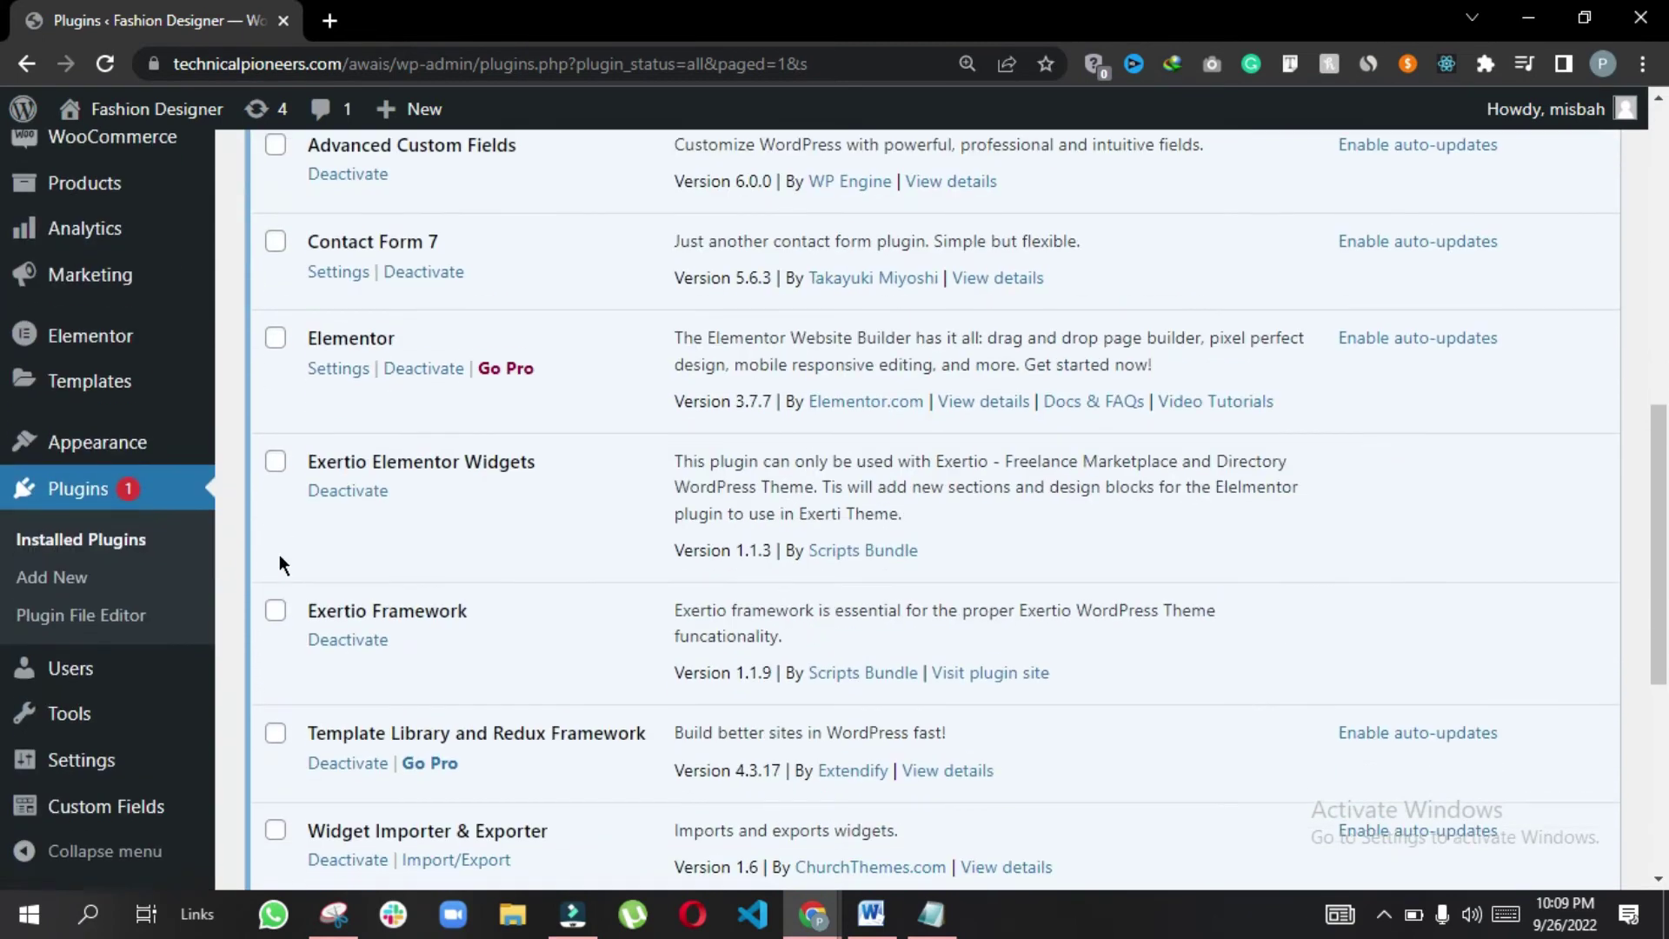
{"action": "mouse_move", "coordinate": [98, 768]}
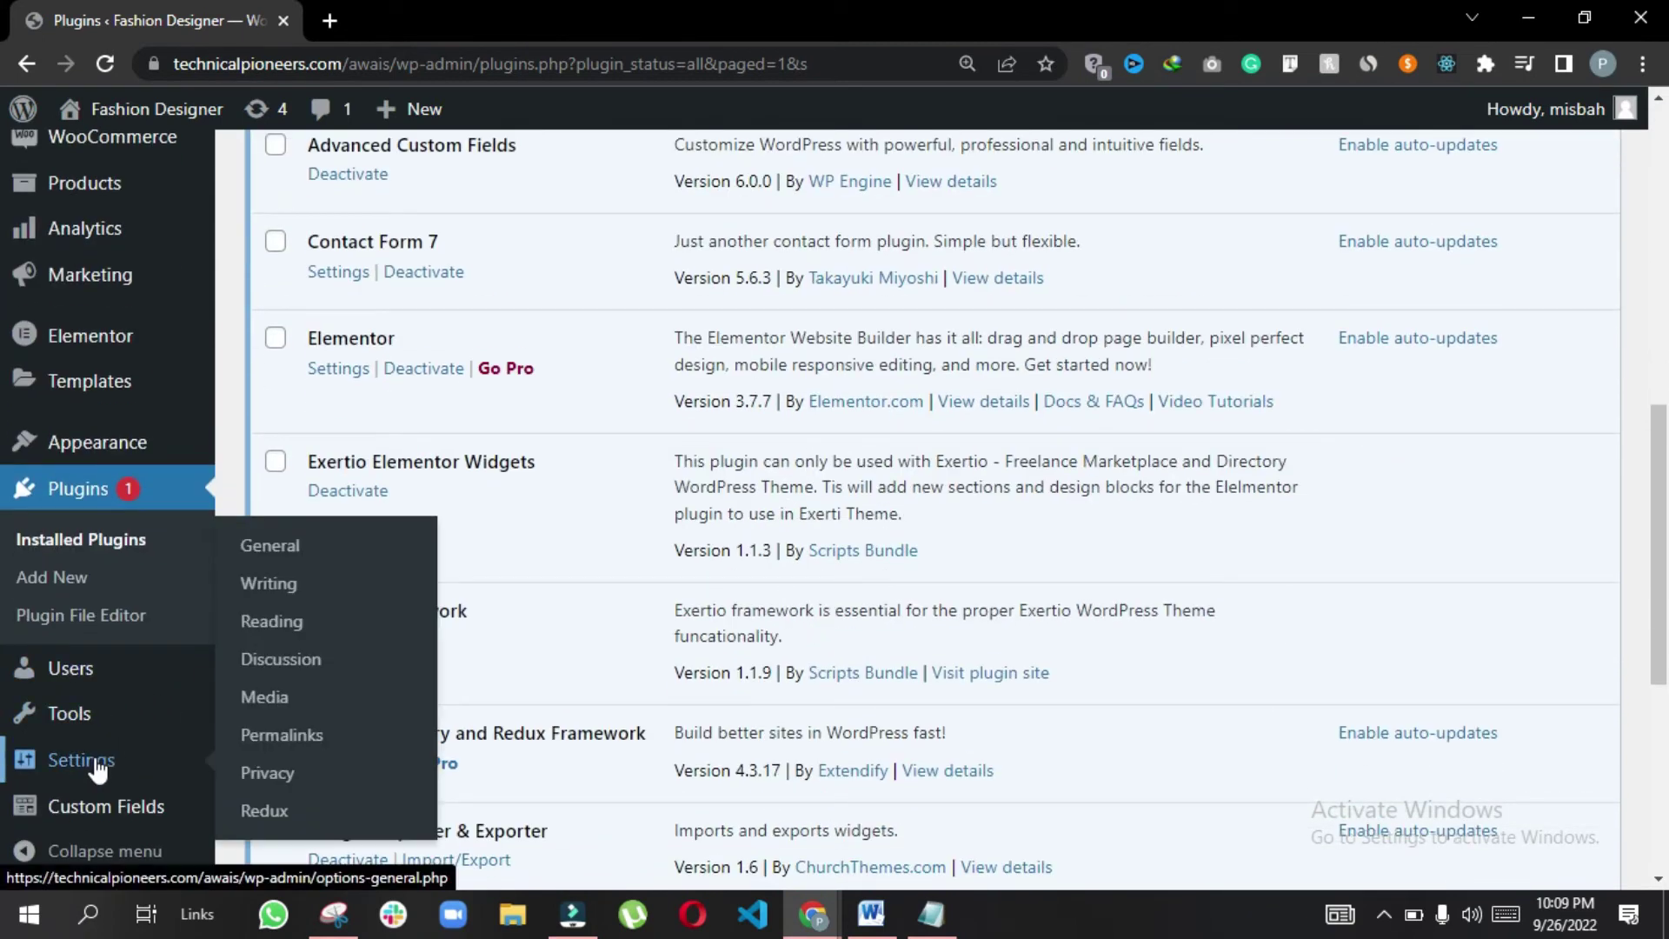
{"action": "mouse_move", "coordinate": [87, 730]}
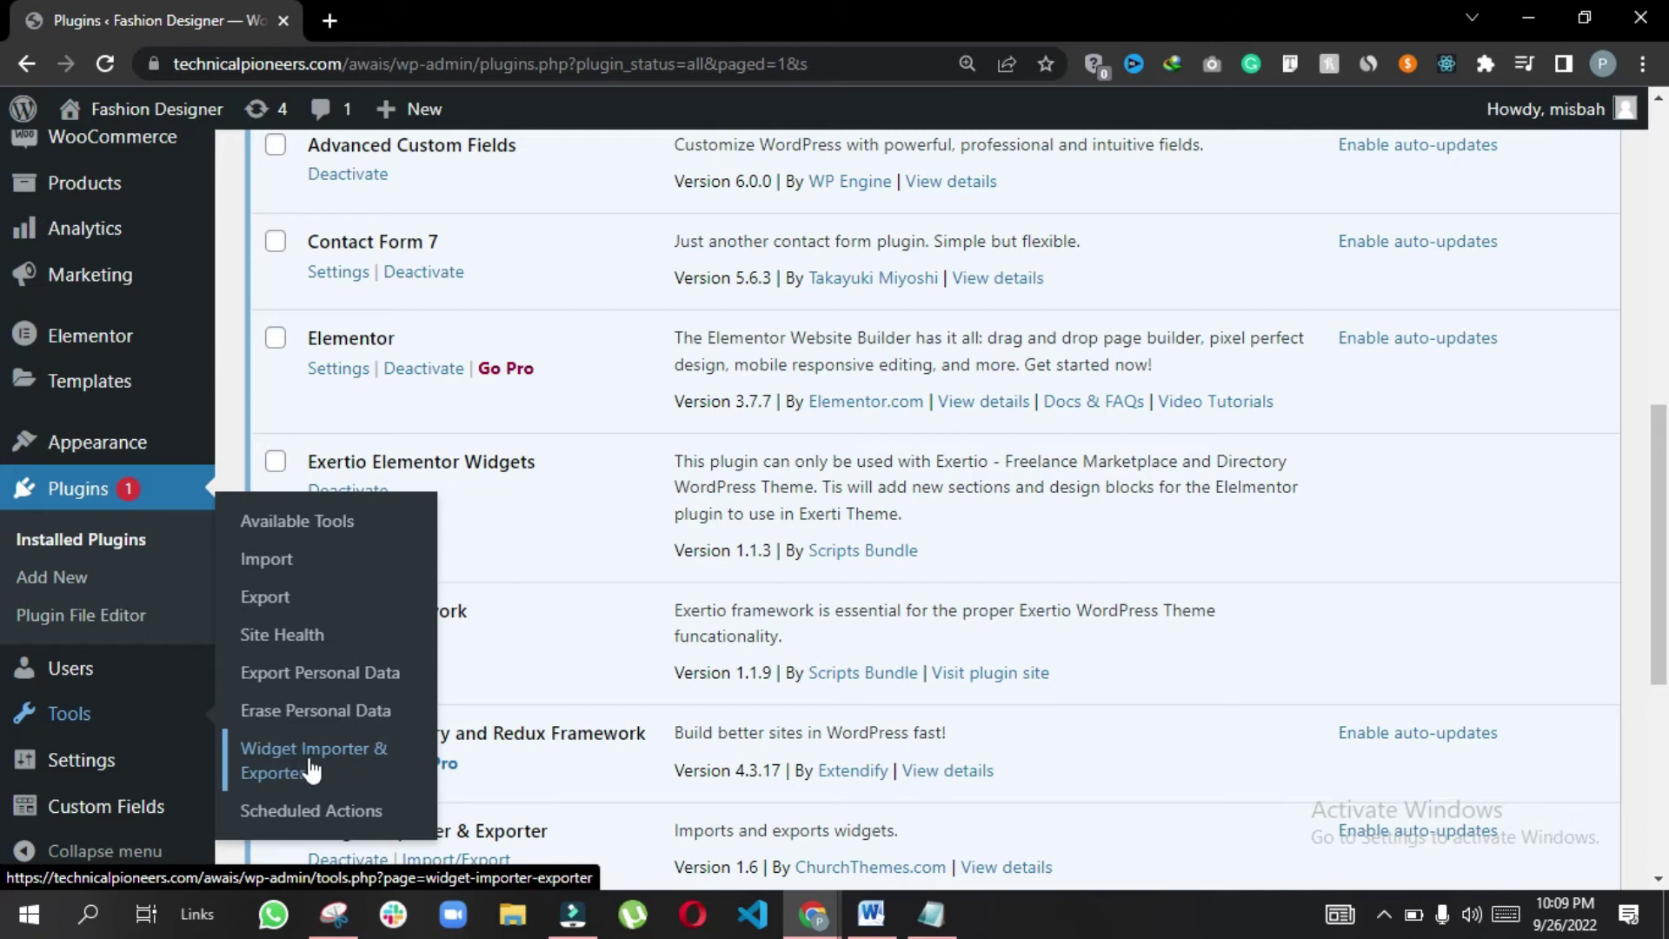
{"action": "left_click", "coordinate": [373, 767]}
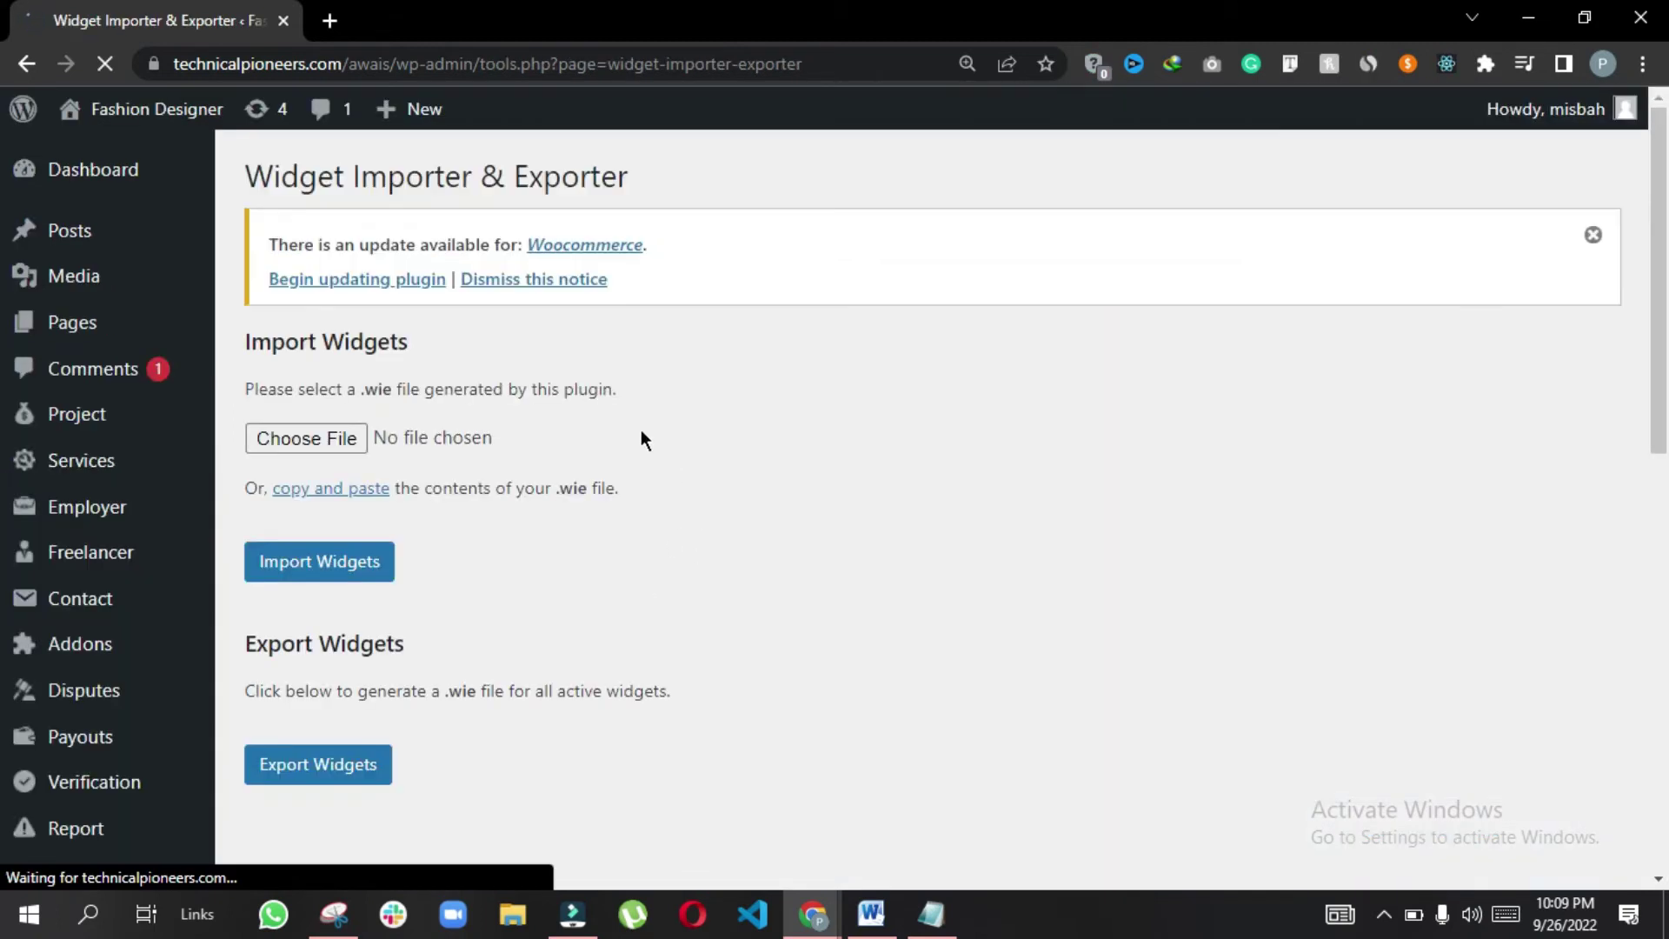
{"action": "left_click", "coordinate": [327, 492]}
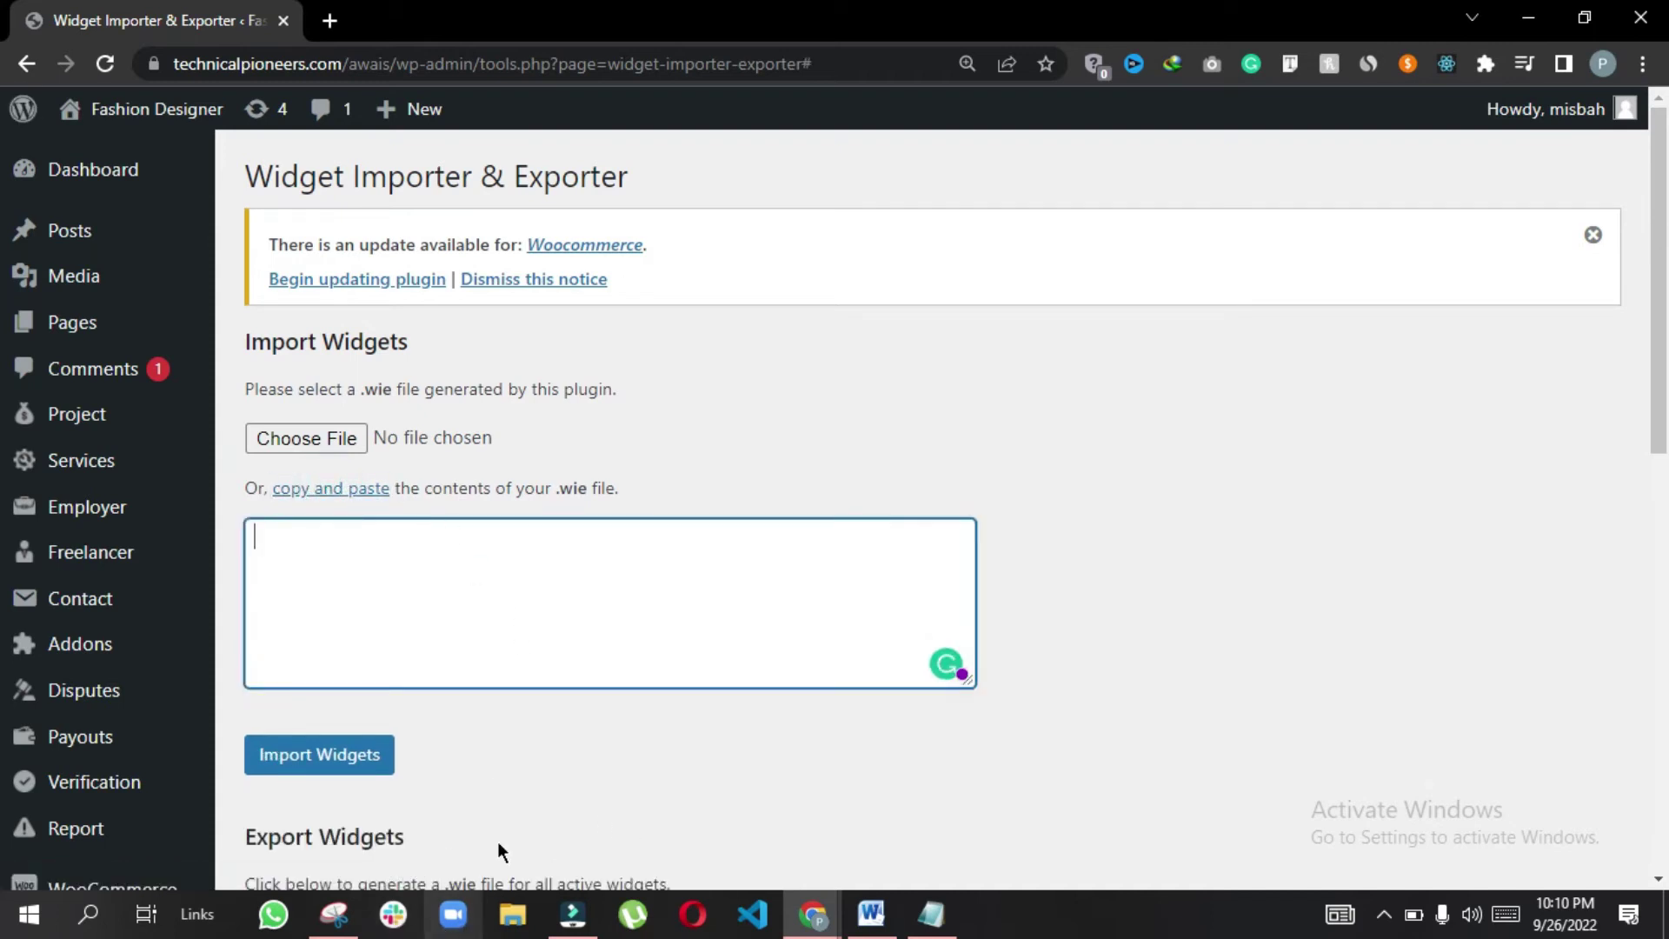
Switch to widgets.txt from the demo data folder in Notepad and copy its entire contents
{"action": "left_click_drag", "start_coordinate": [1075, 814], "coordinate": [266, 69]}
{"action": "right_click", "coordinate": [418, 167]}
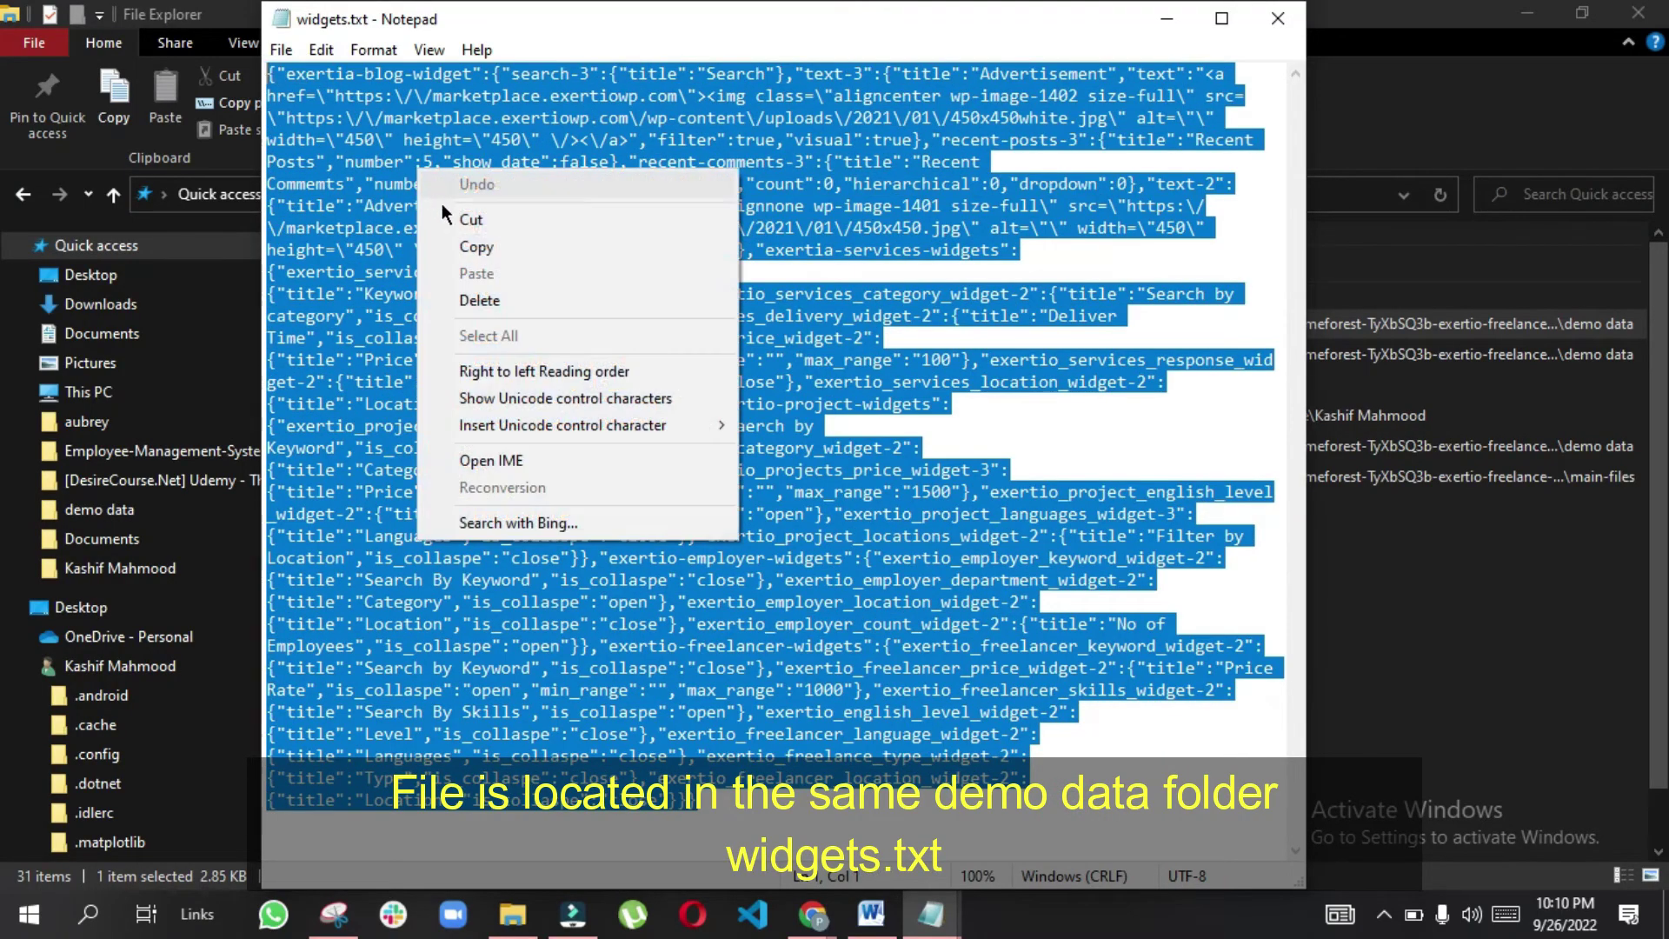
{"action": "left_click", "coordinate": [492, 248]}
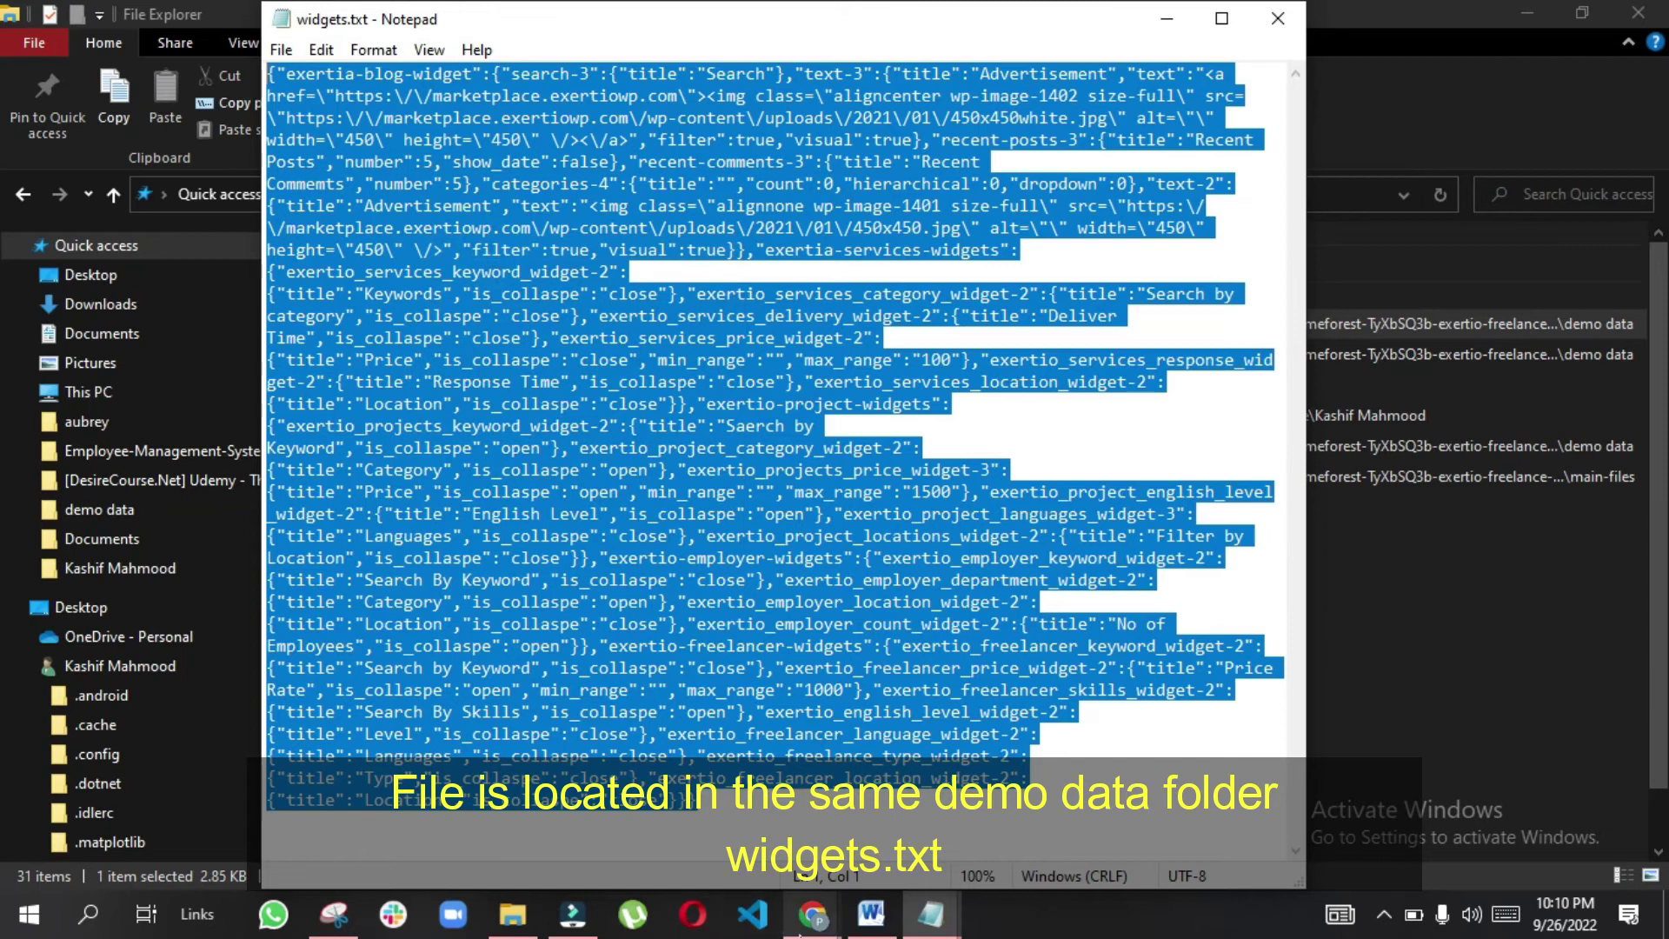
Back in Chrome, paste the copied widget data into the Import Widgets box, import it and review the import results
{"action": "mouse_move", "coordinate": [813, 913]}
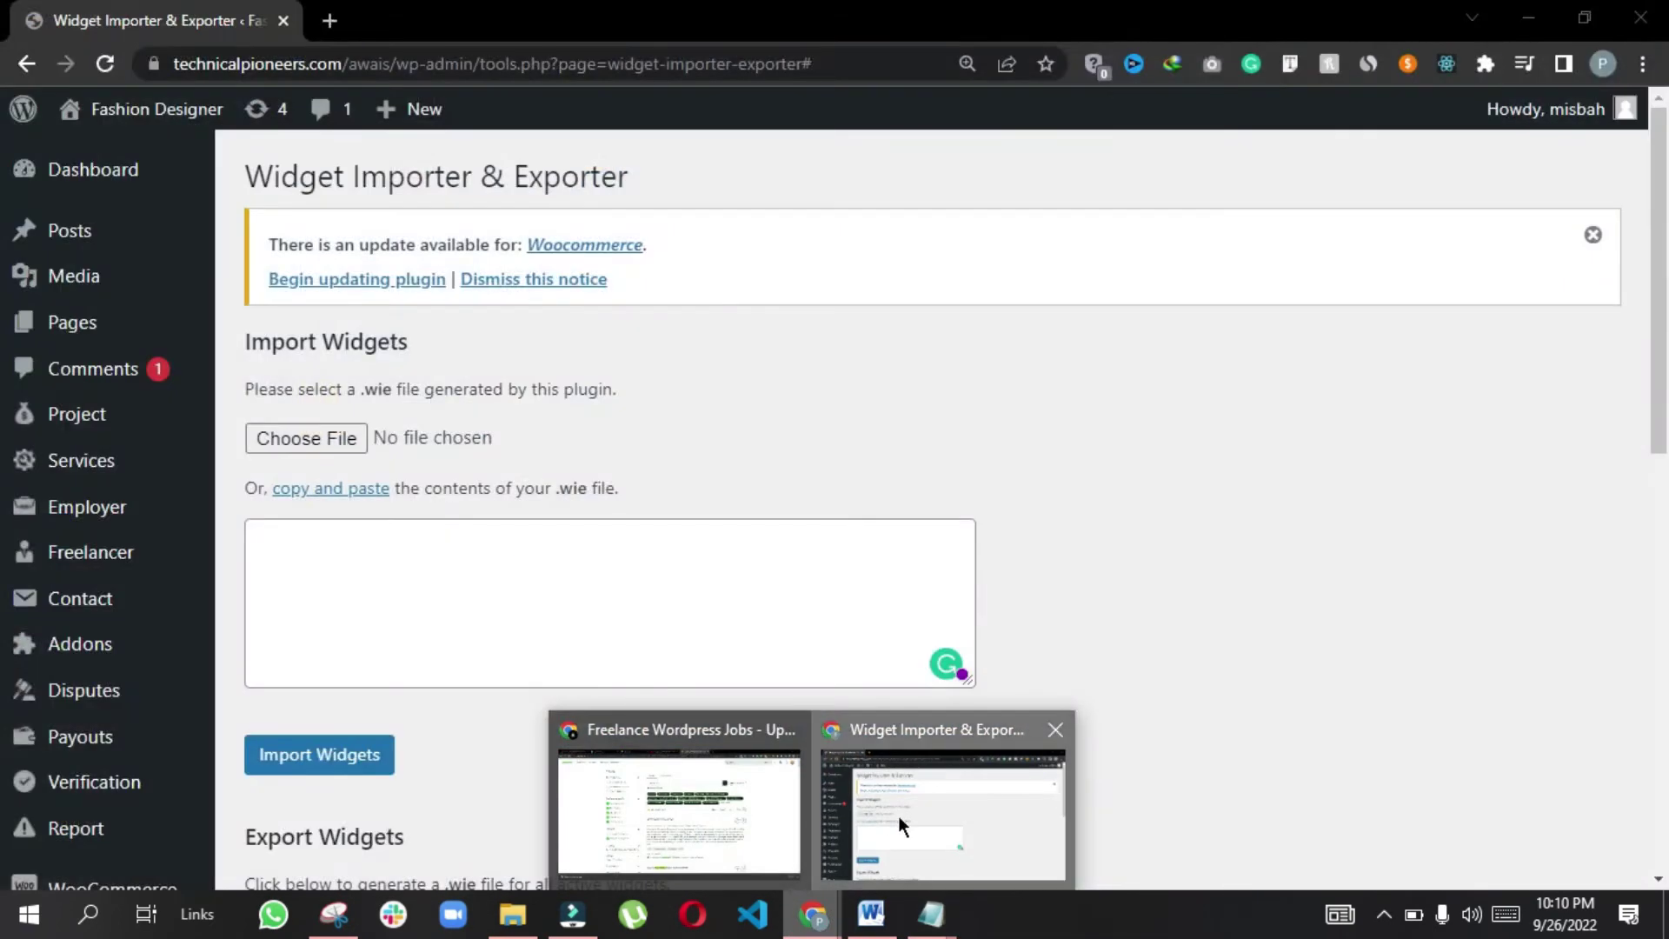
{"action": "left_click", "coordinate": [899, 815]}
{"action": "left_click", "coordinate": [402, 548]}
{"action": "right_click", "coordinate": [400, 581]}
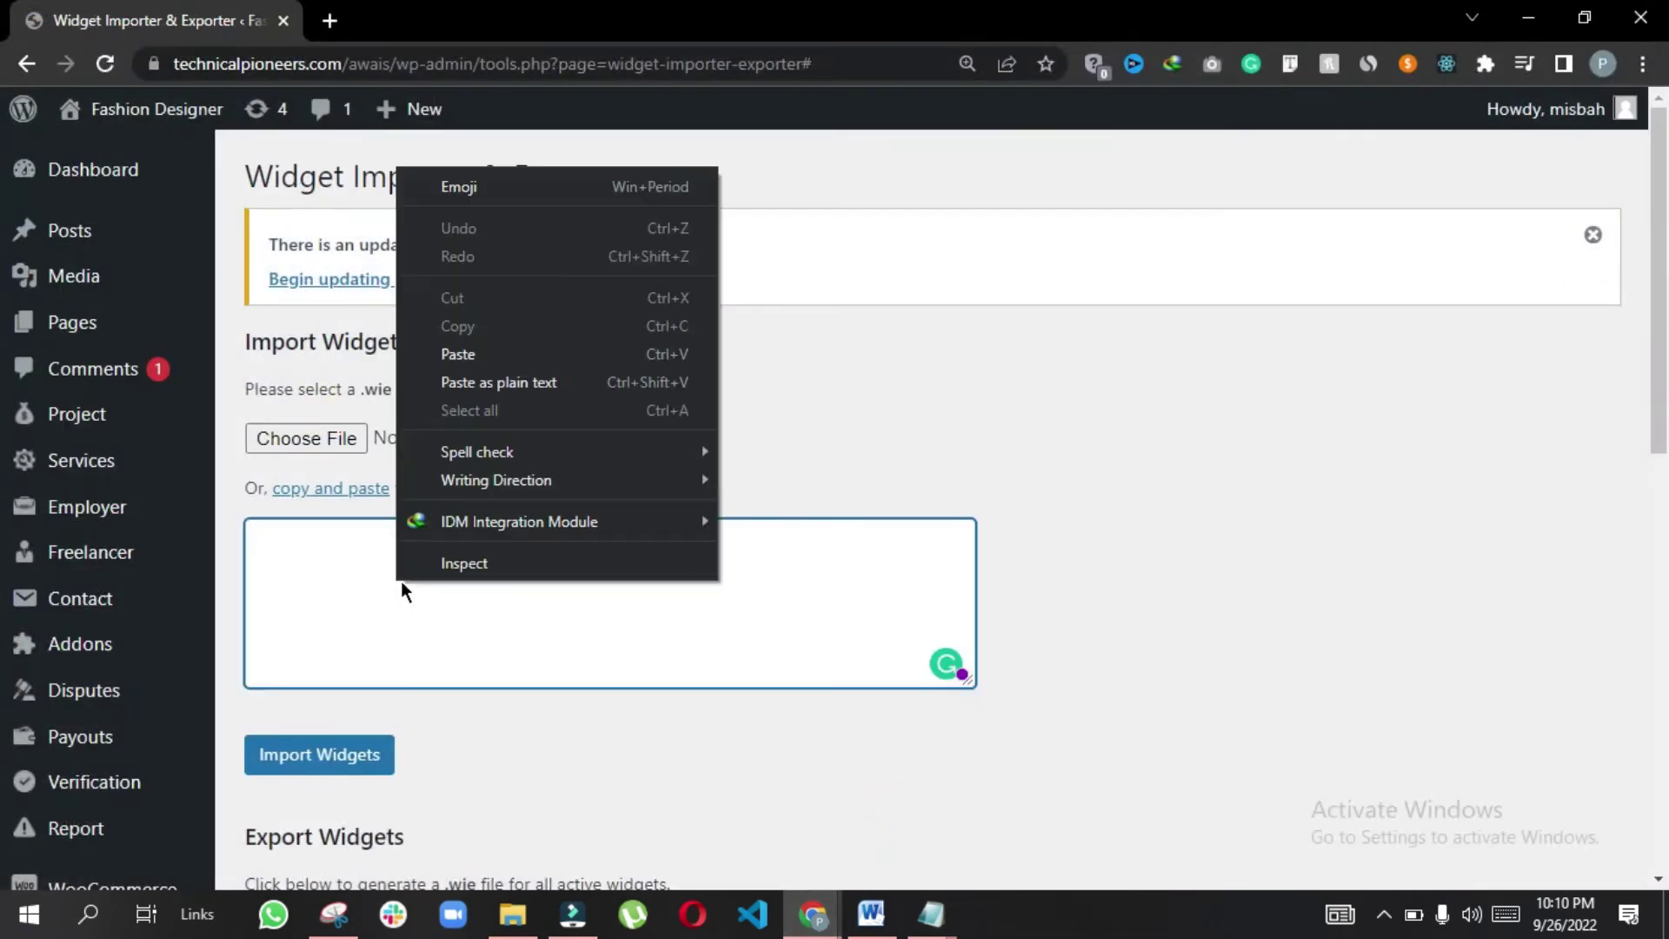
{"action": "left_click", "coordinate": [456, 354]}
{"action": "left_click", "coordinate": [320, 755]}
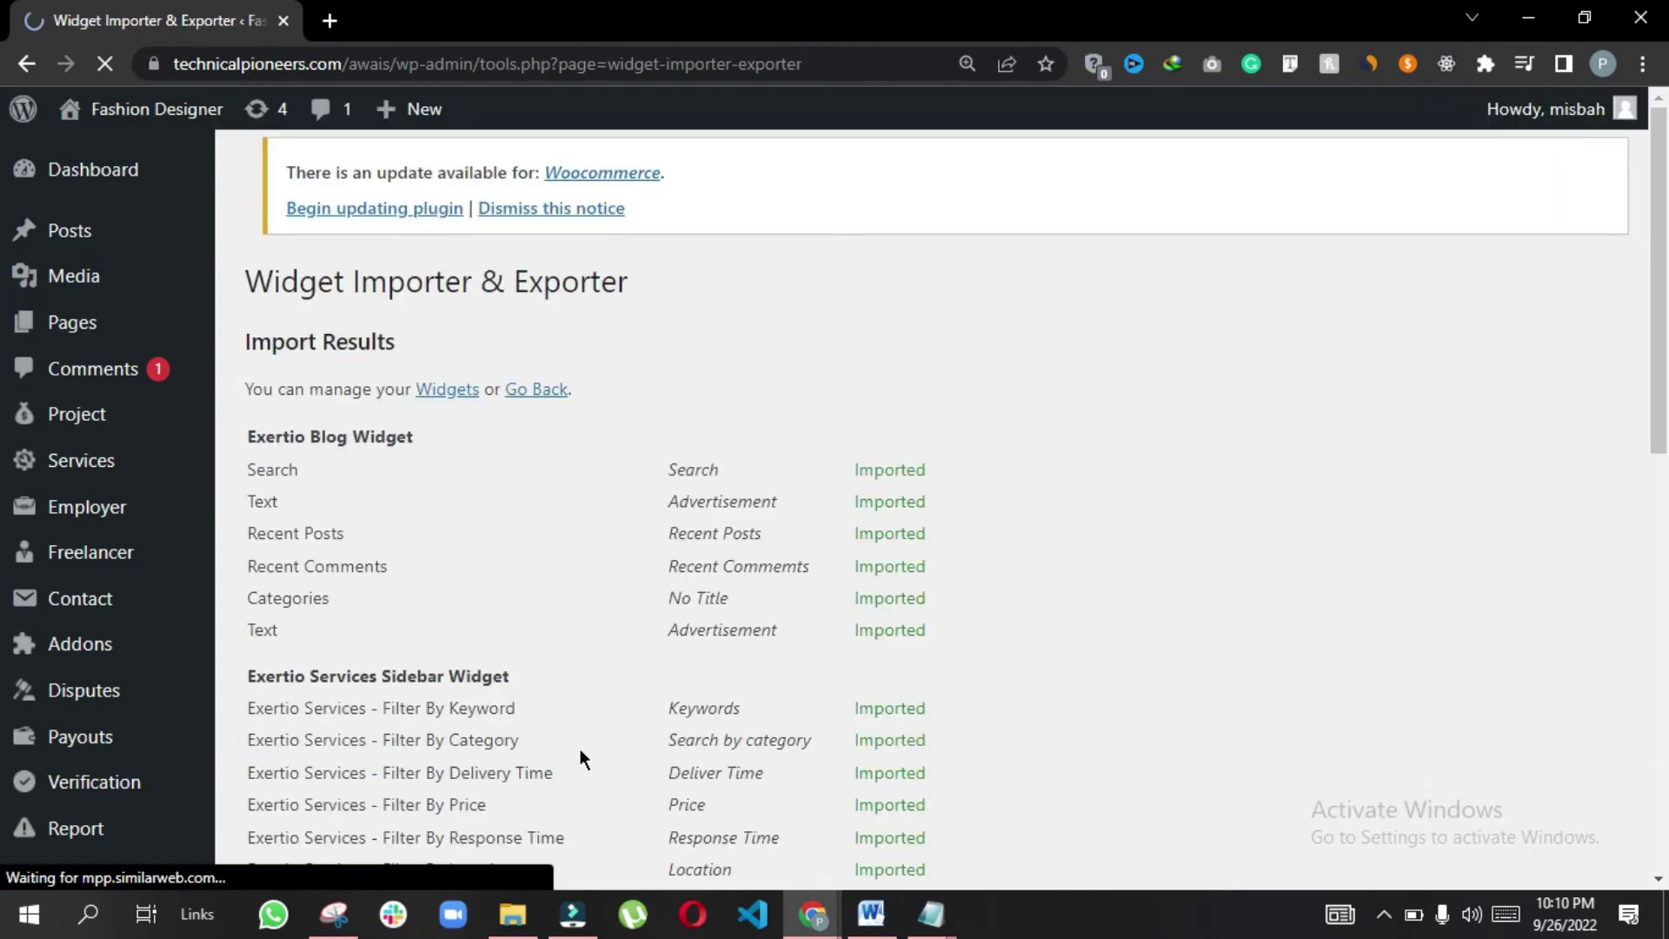
{"action": "scroll", "coordinate": [513, 521], "scroll_direction": "down", "scroll_amount": 7}
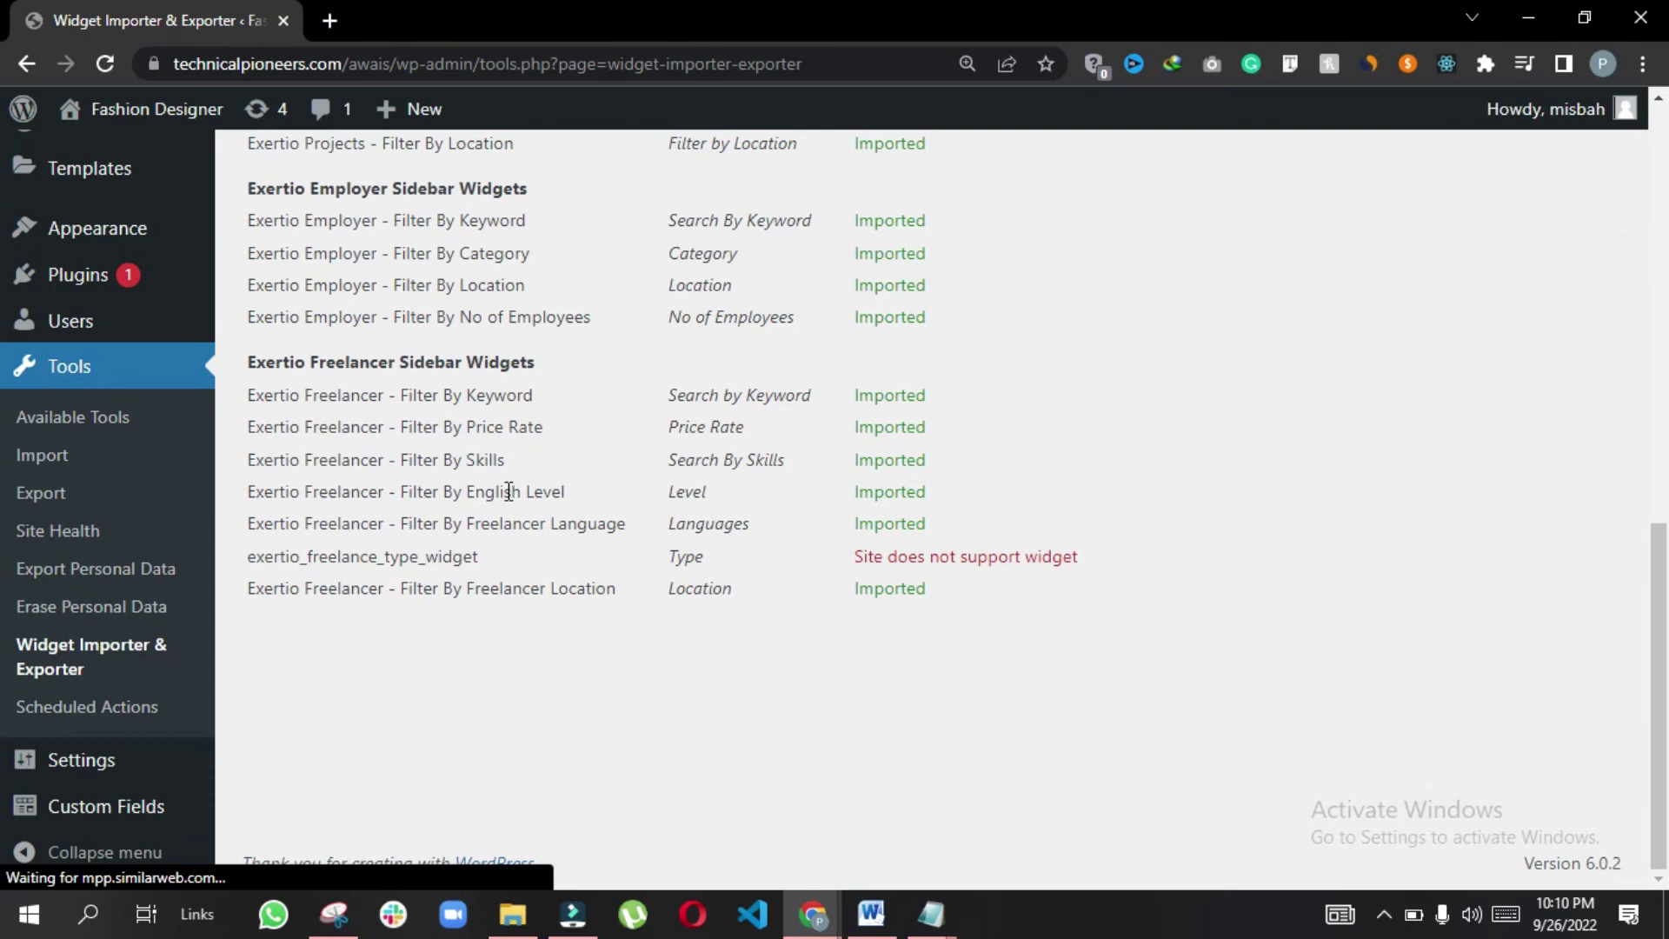
{"action": "scroll", "coordinate": [649, 602], "scroll_direction": "up", "scroll_amount": 7}
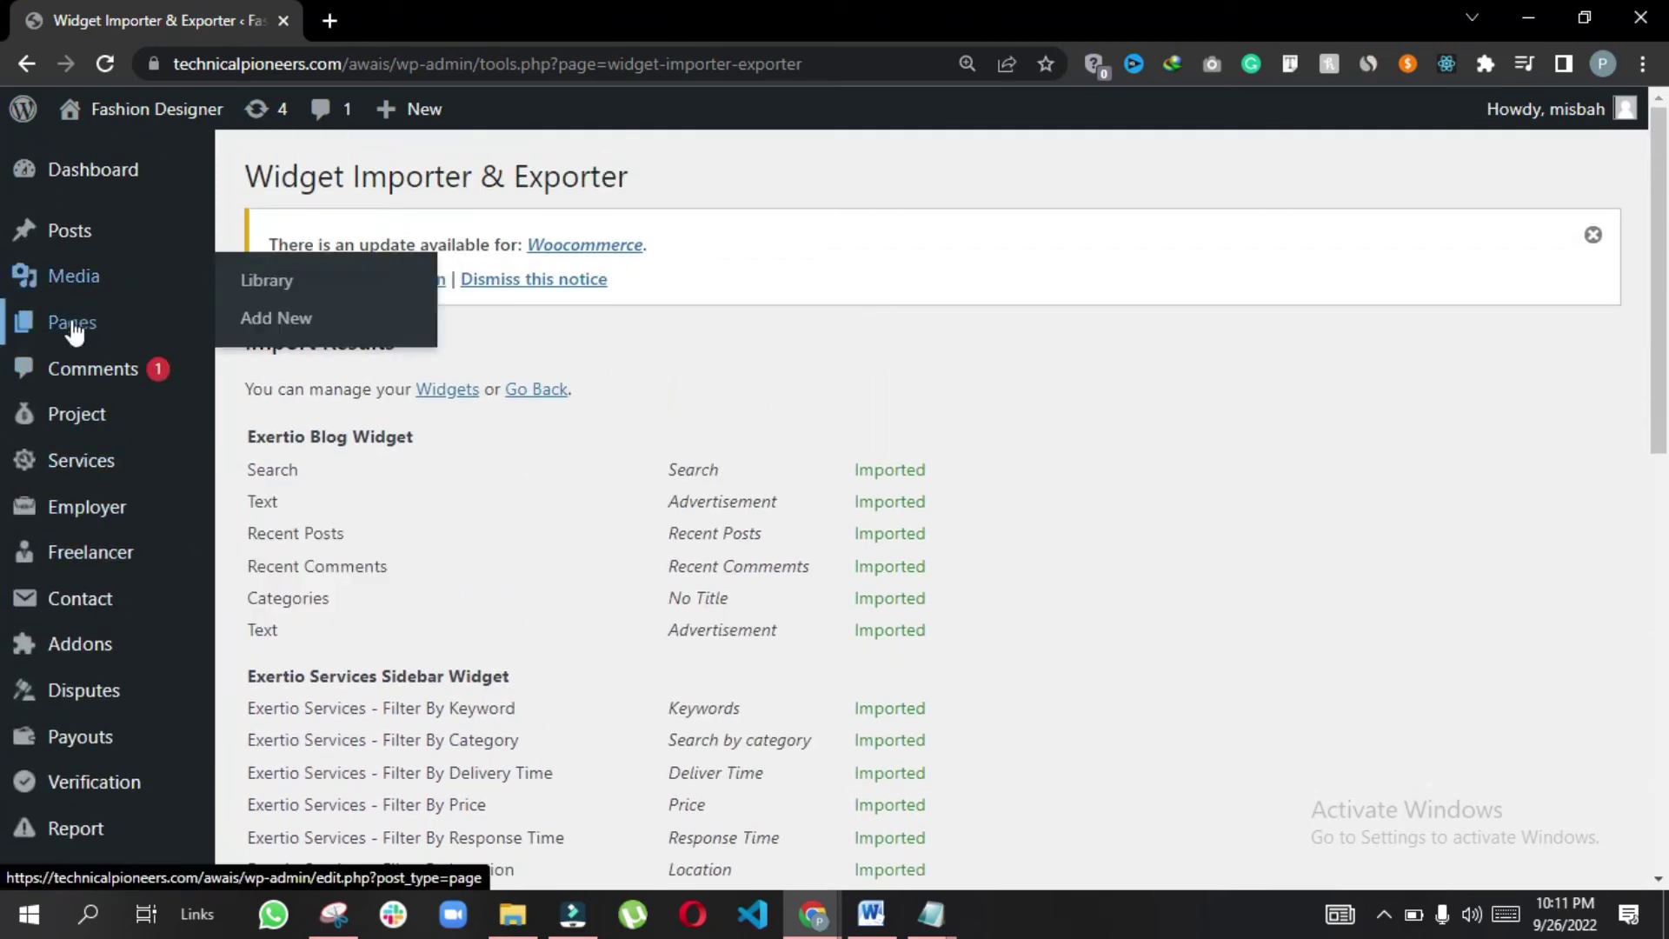
Look through the list of all pages for the home page variants brought in by the demo content
{"action": "left_click", "coordinate": [265, 323]}
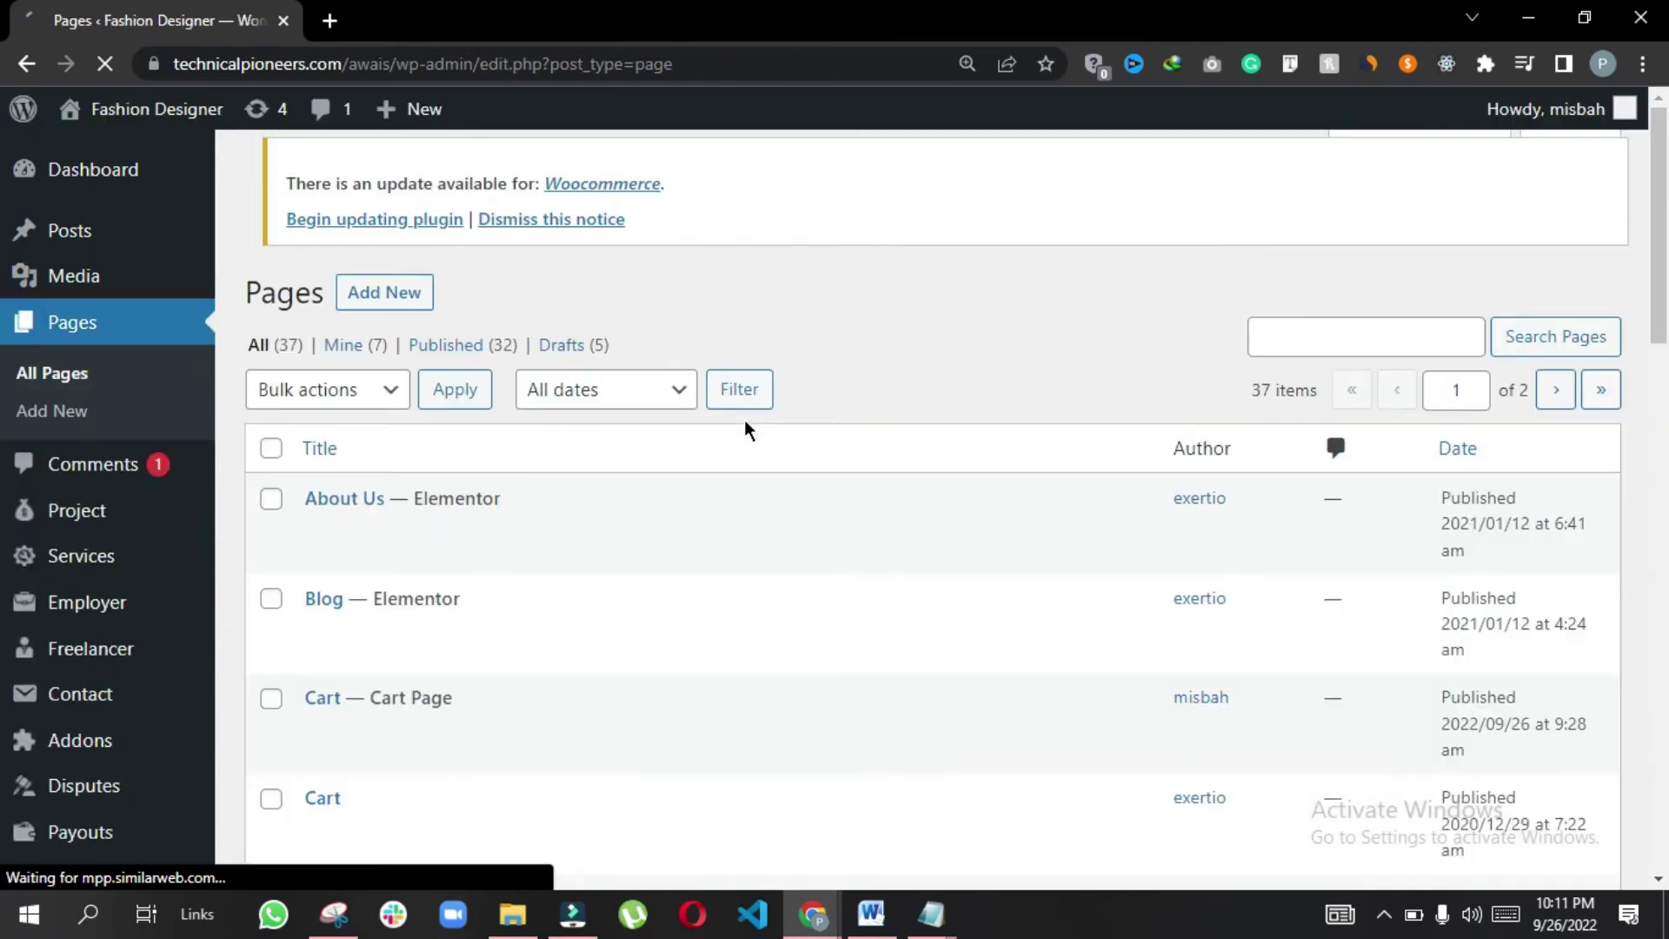
{"action": "scroll", "coordinate": [744, 429], "scroll_direction": "down", "scroll_amount": 6}
{"action": "scroll", "coordinate": [744, 419], "scroll_direction": "down", "scroll_amount": 8}
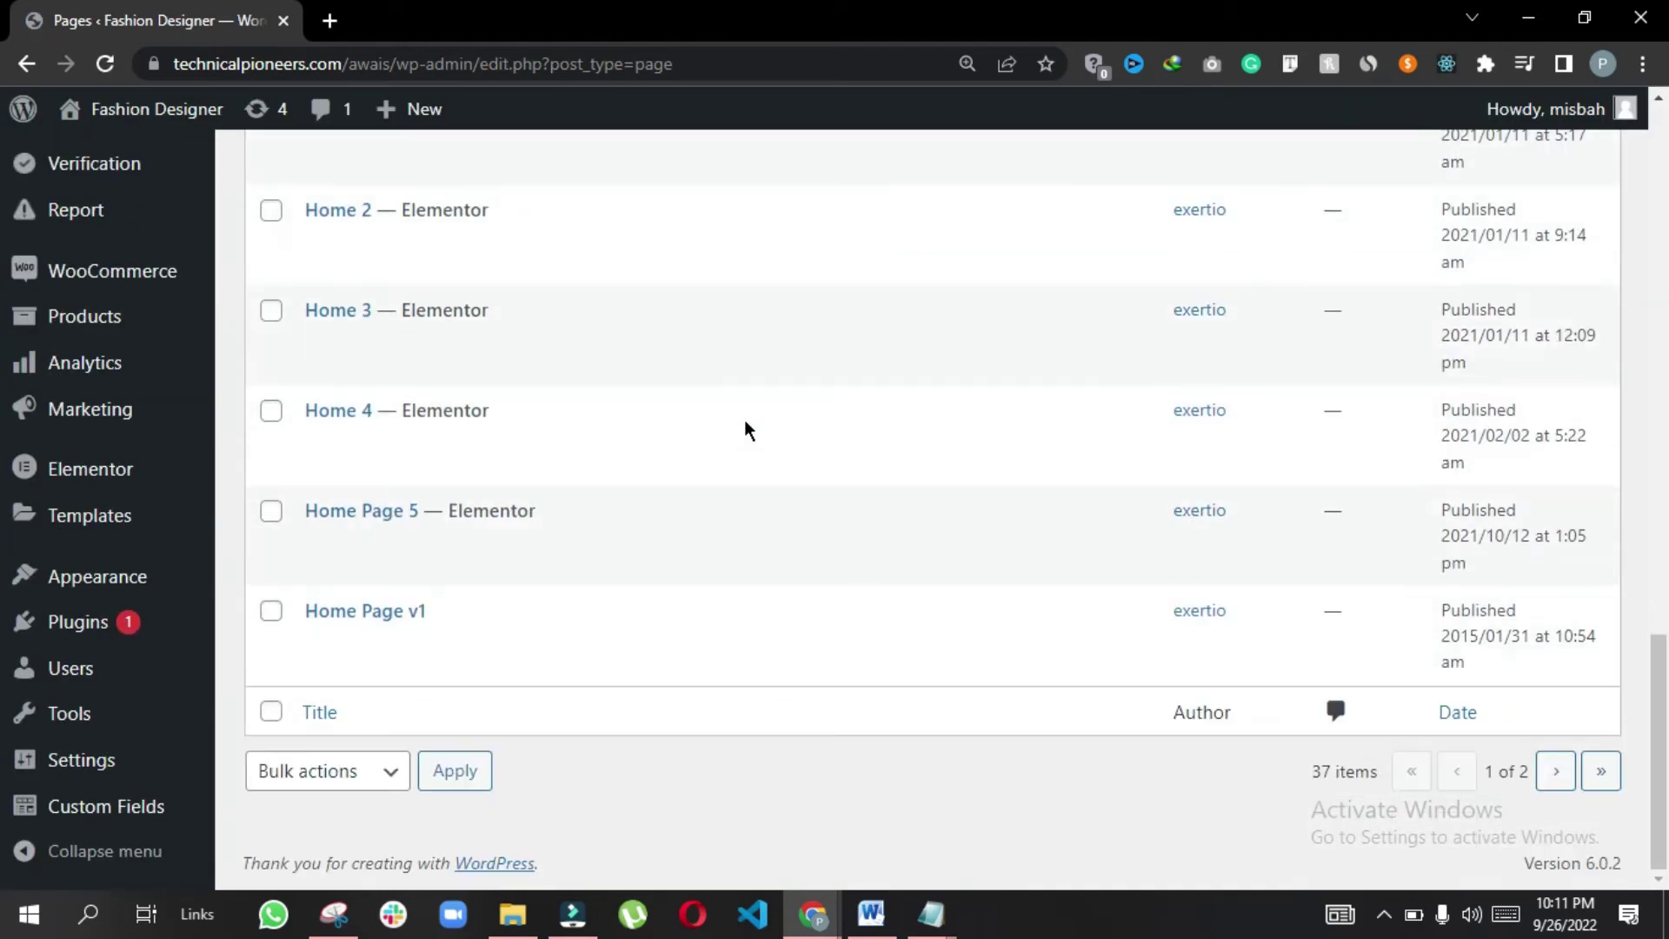
{"action": "scroll", "coordinate": [532, 426], "scroll_direction": "up", "scroll_amount": 9}
{"action": "scroll", "coordinate": [526, 425], "scroll_direction": "down", "scroll_amount": 12}
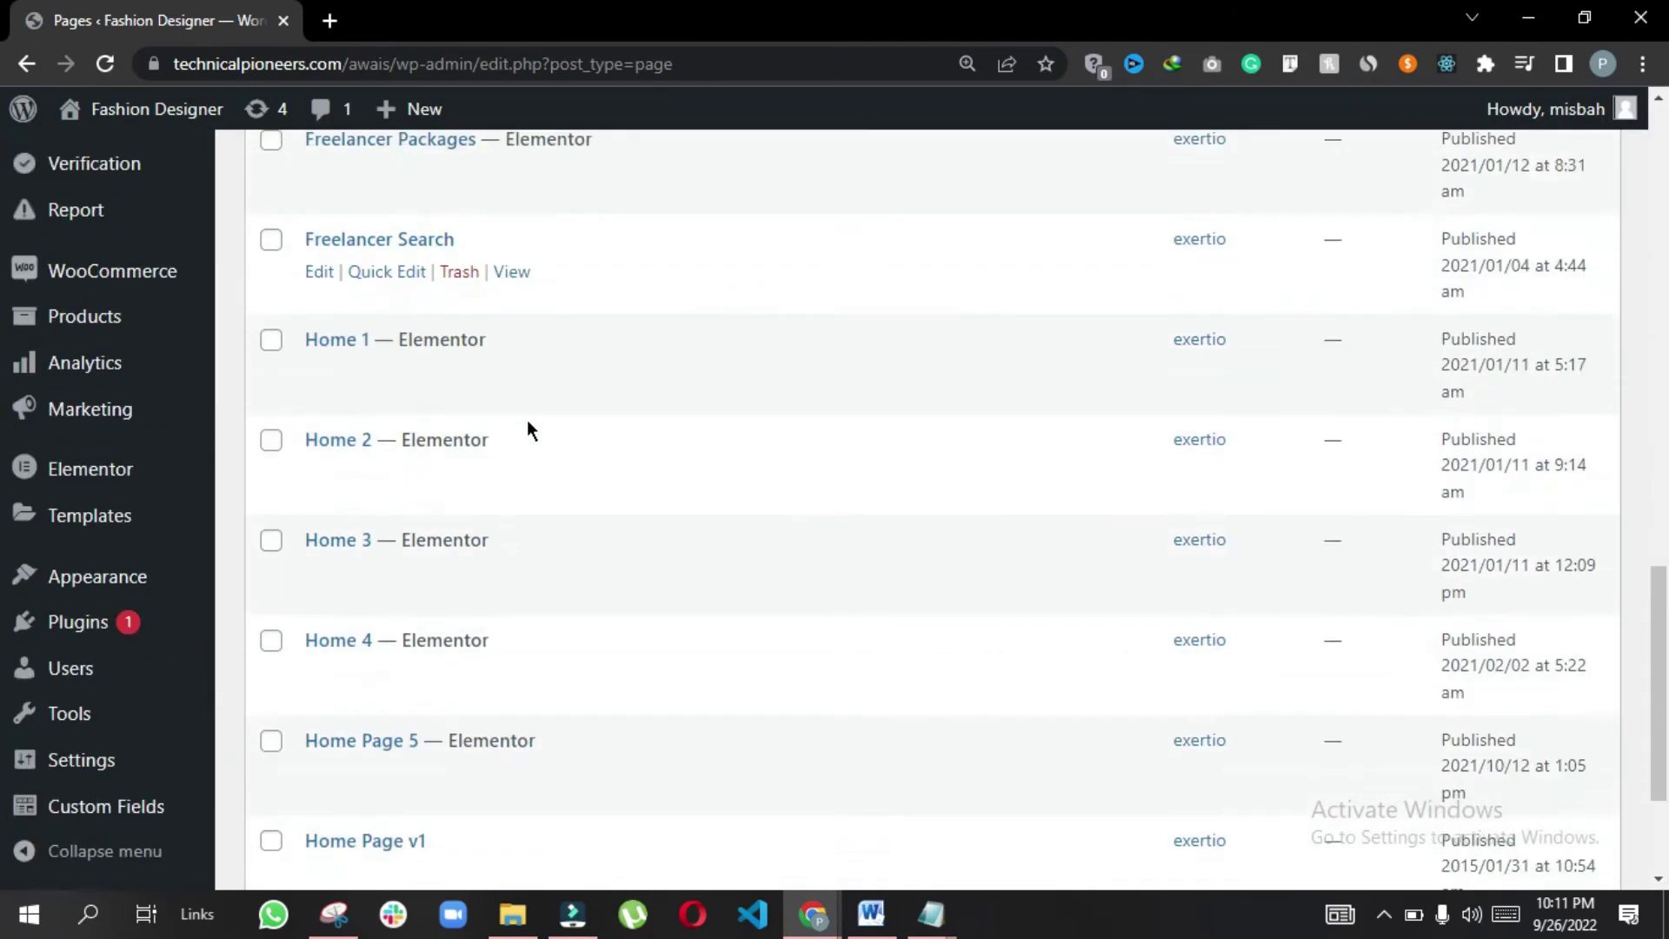
{"action": "scroll", "coordinate": [507, 495], "scroll_direction": "up", "scroll_amount": 6}
{"action": "scroll", "coordinate": [116, 559], "scroll_direction": "down", "scroll_amount": 7}
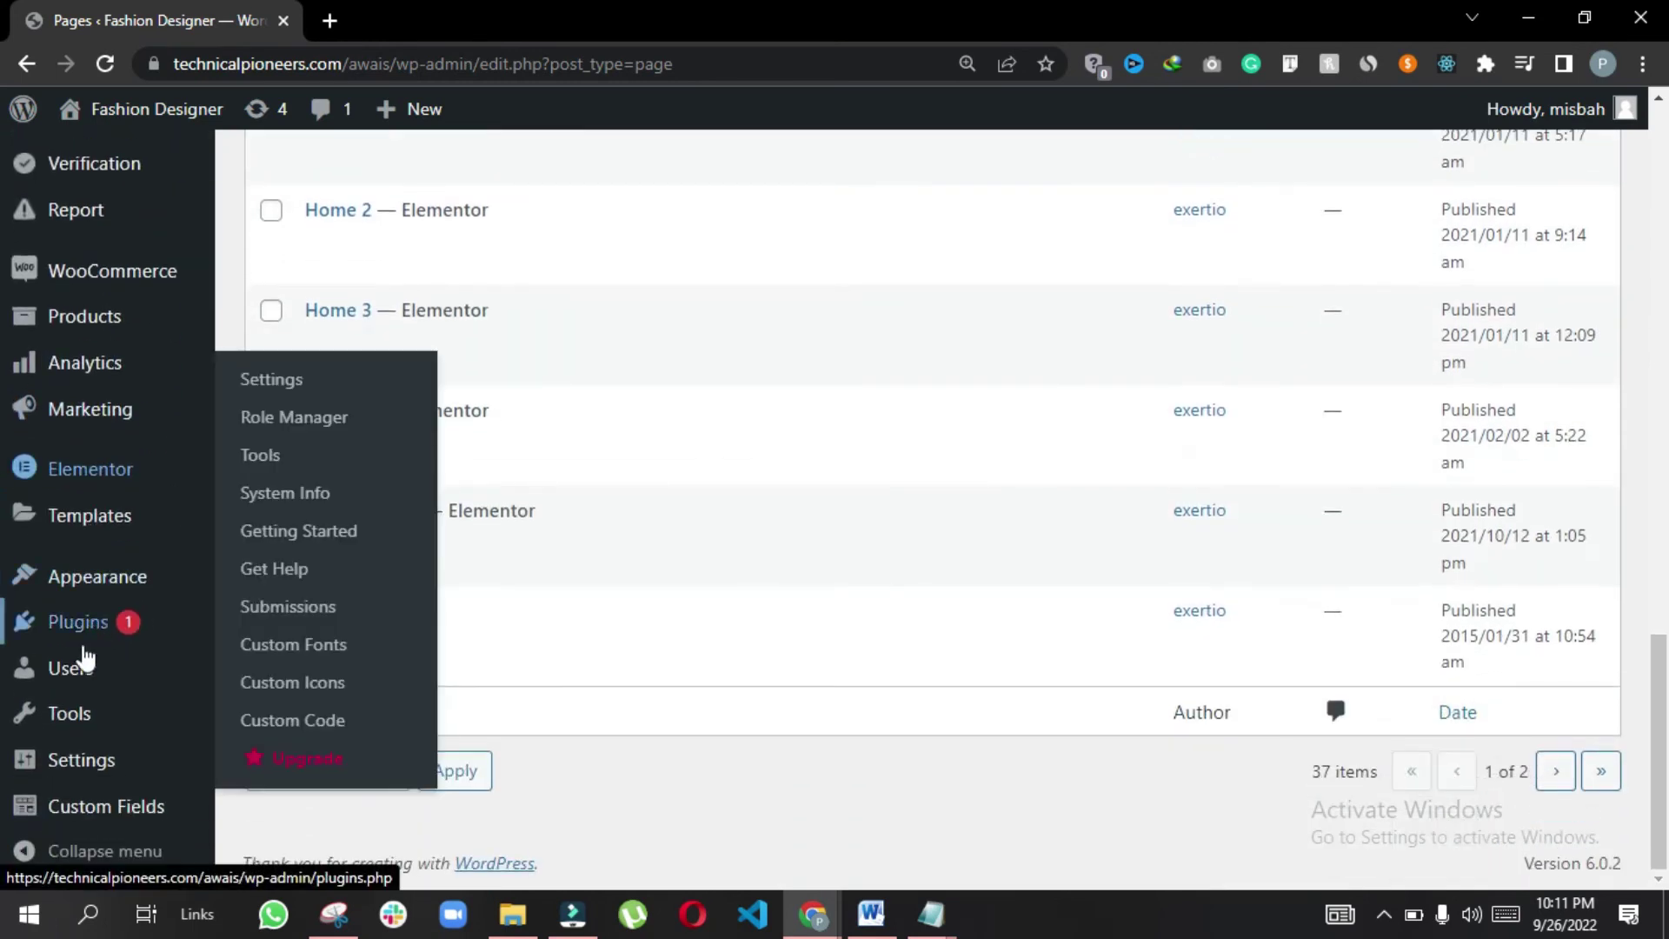
Set the site title to "Freelance Marketplace" in the General Settings
{"action": "mouse_move", "coordinate": [79, 765]}
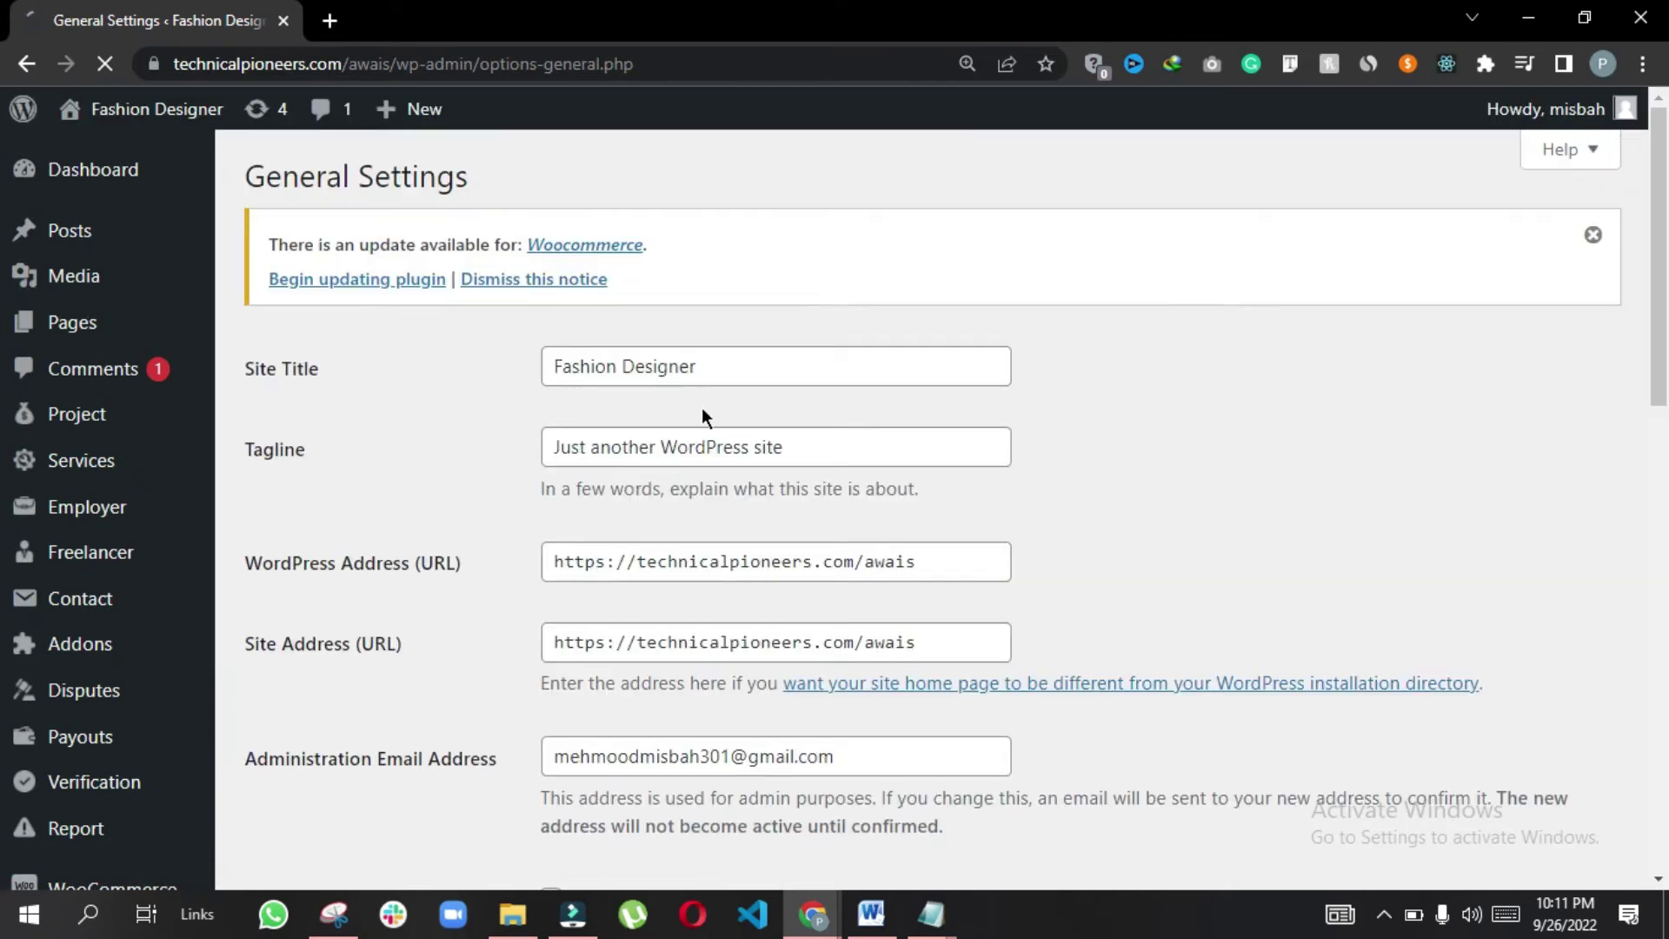
{"action": "left_click", "coordinate": [703, 370]}
{"action": "left_click_drag", "start_coordinate": [741, 365], "coordinate": [454, 370]}
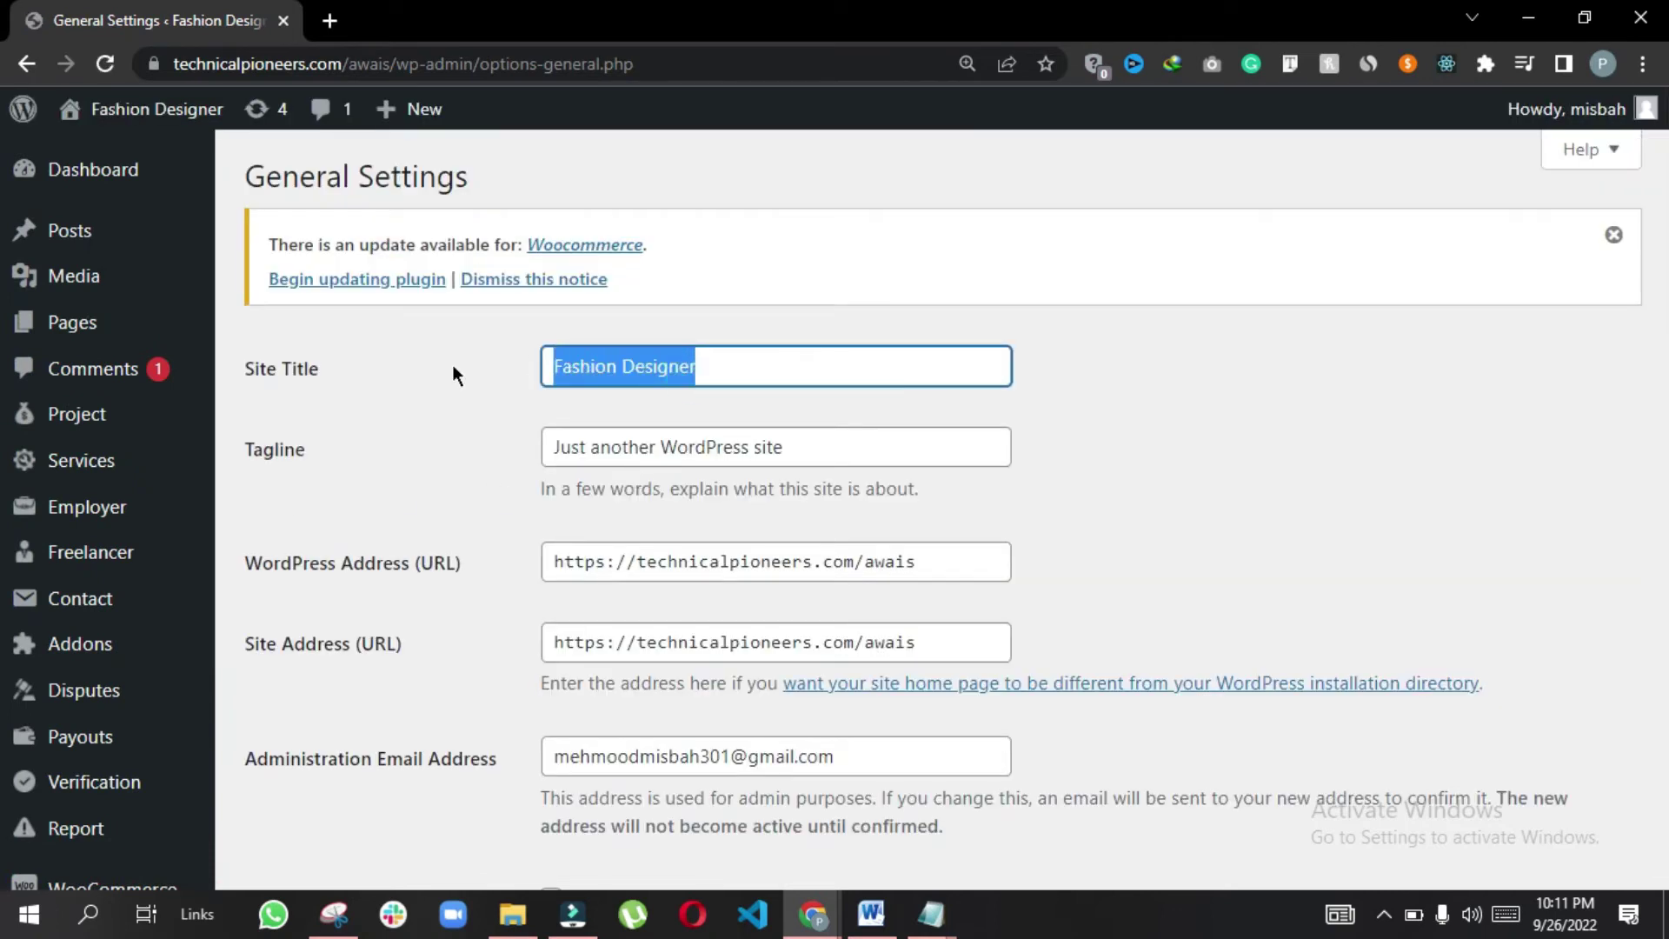
{"action": "type", "text": "Freea"}
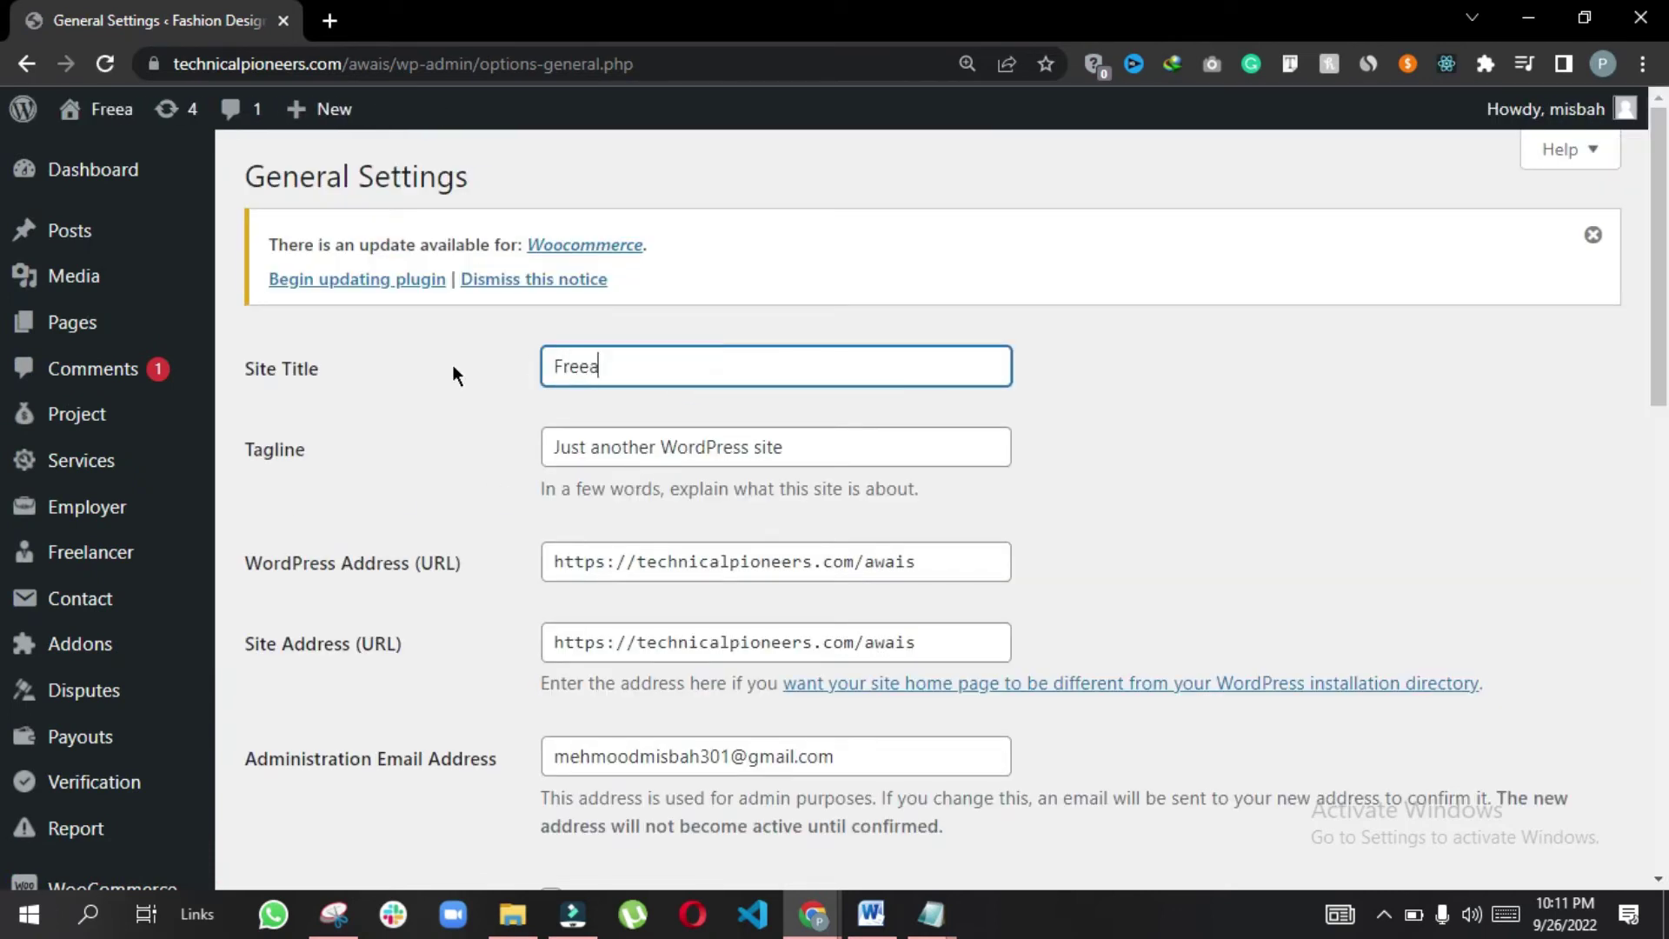
{"action": "key", "text": "BackSpace"}
{"action": "type", "text": "lance M"}
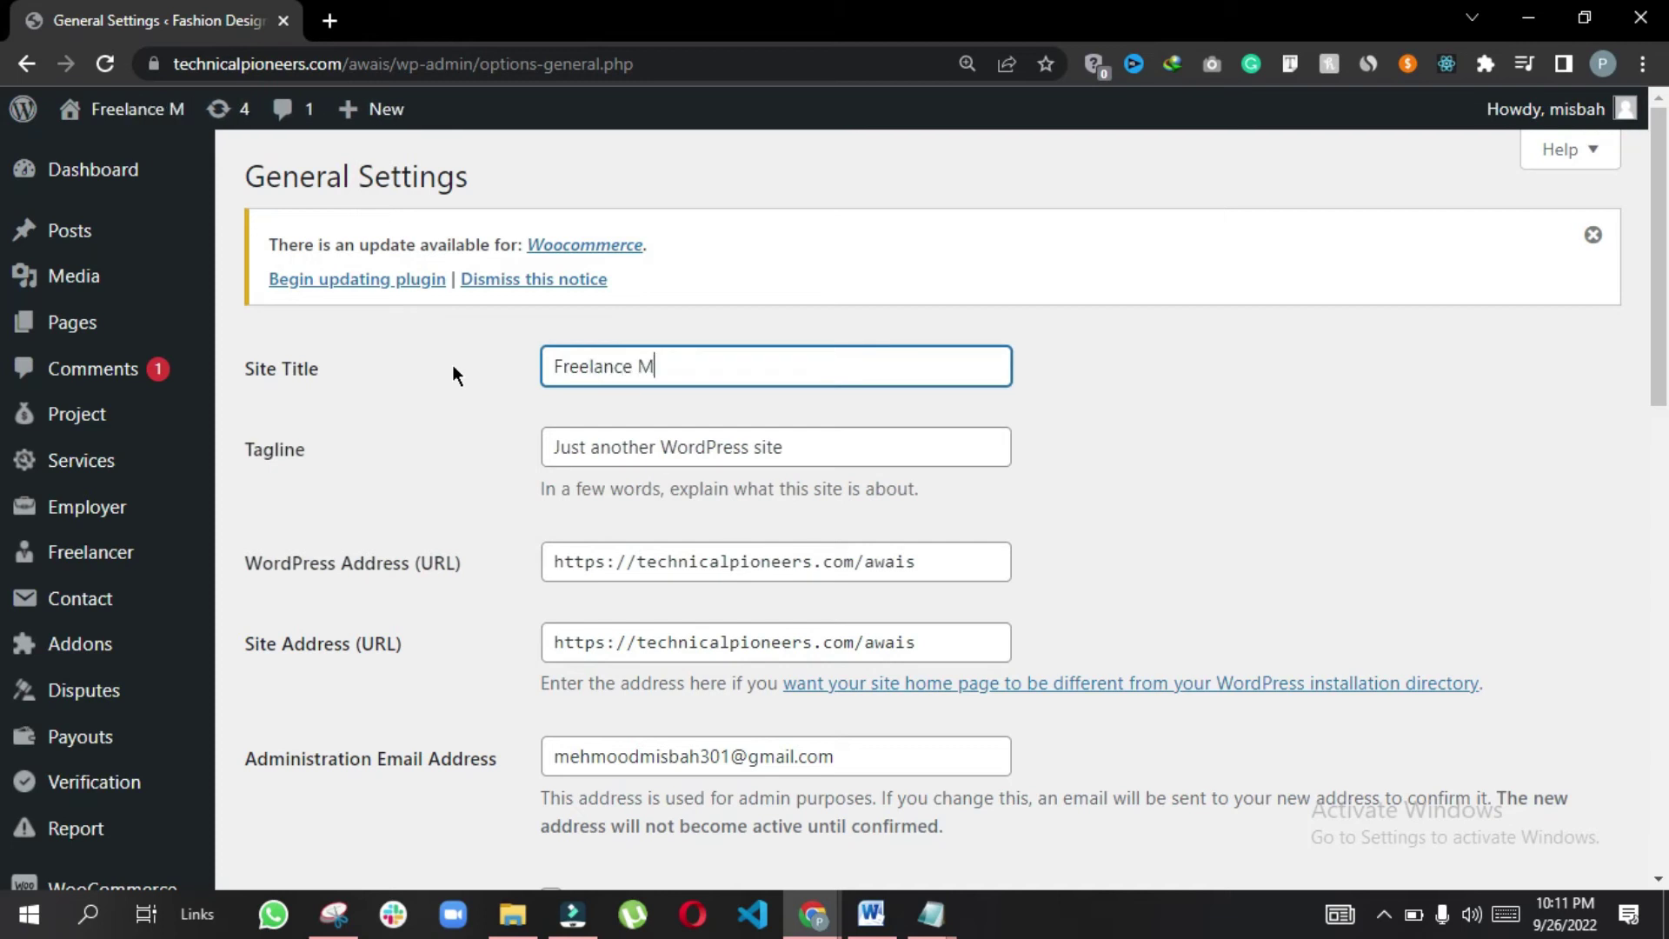
{"action": "type", "text": "arket"}
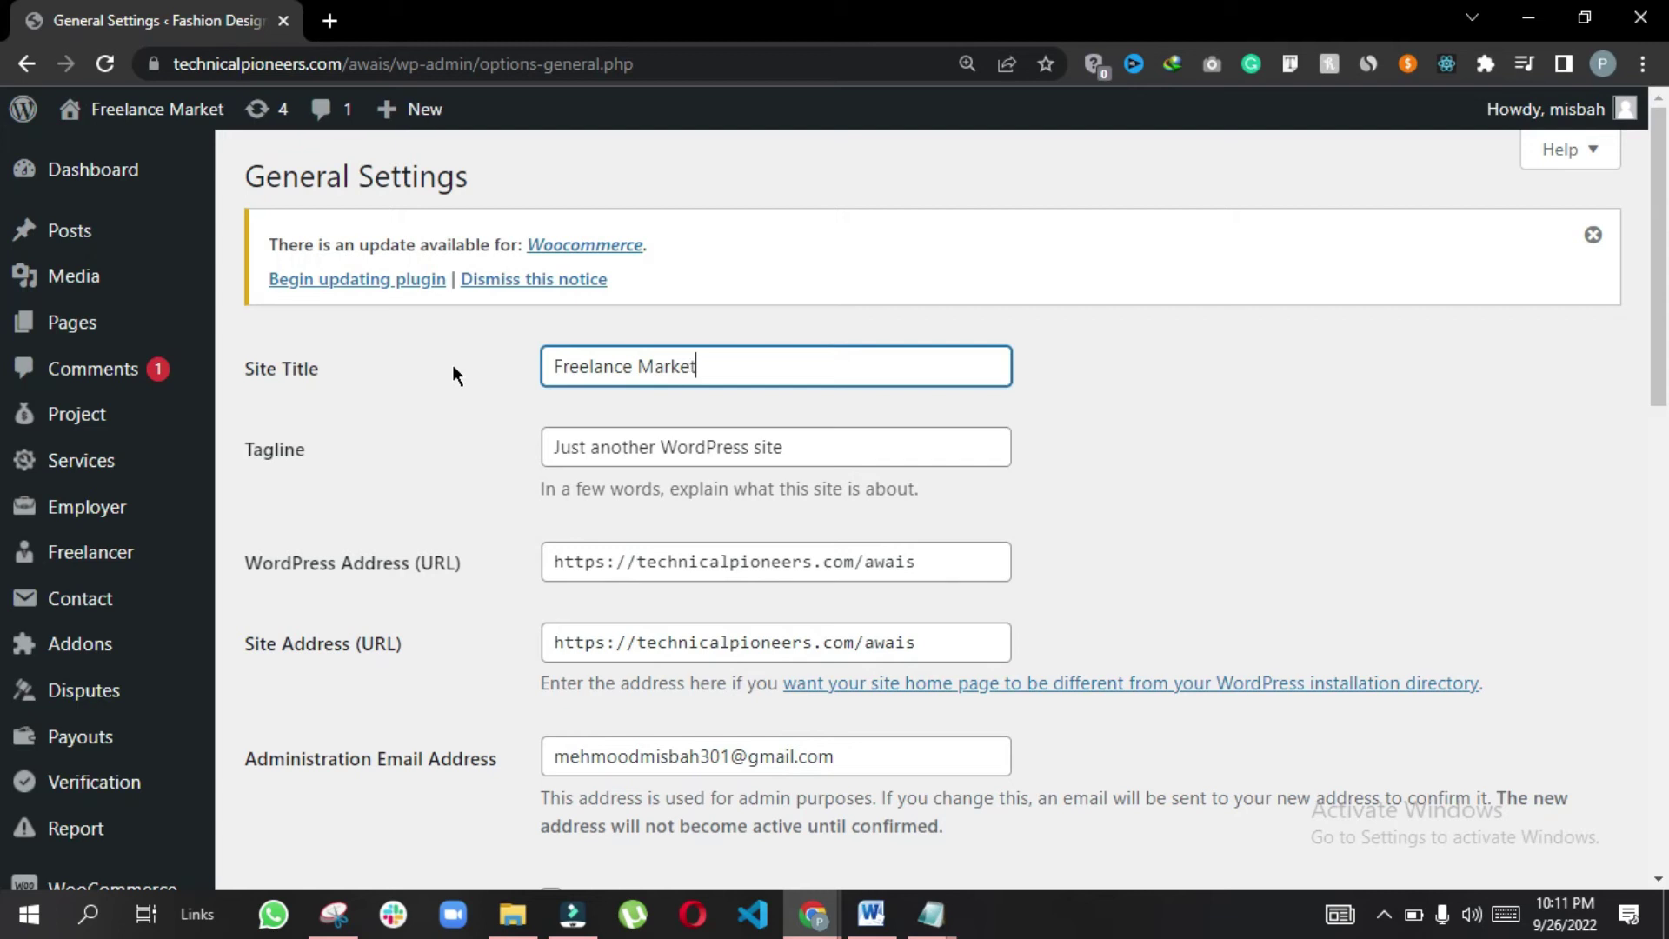
{"action": "type", "text": "place"}
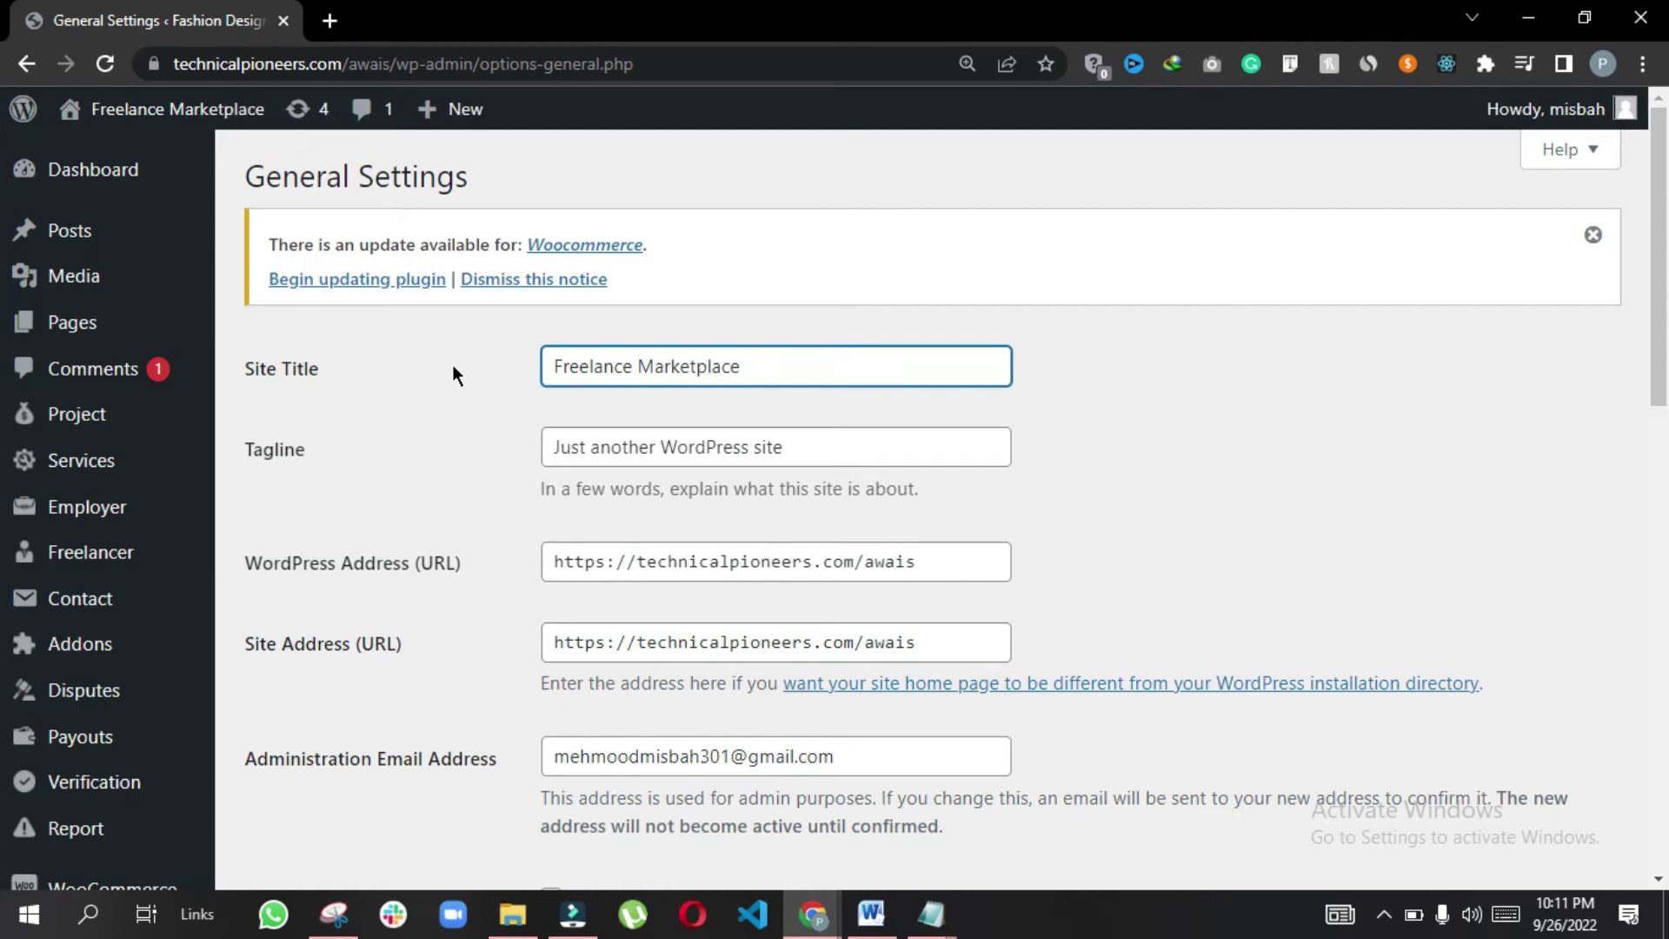
Clear the site's tagline and save the General Settings
{"action": "left_click_drag", "start_coordinate": [811, 442], "coordinate": [466, 441]}
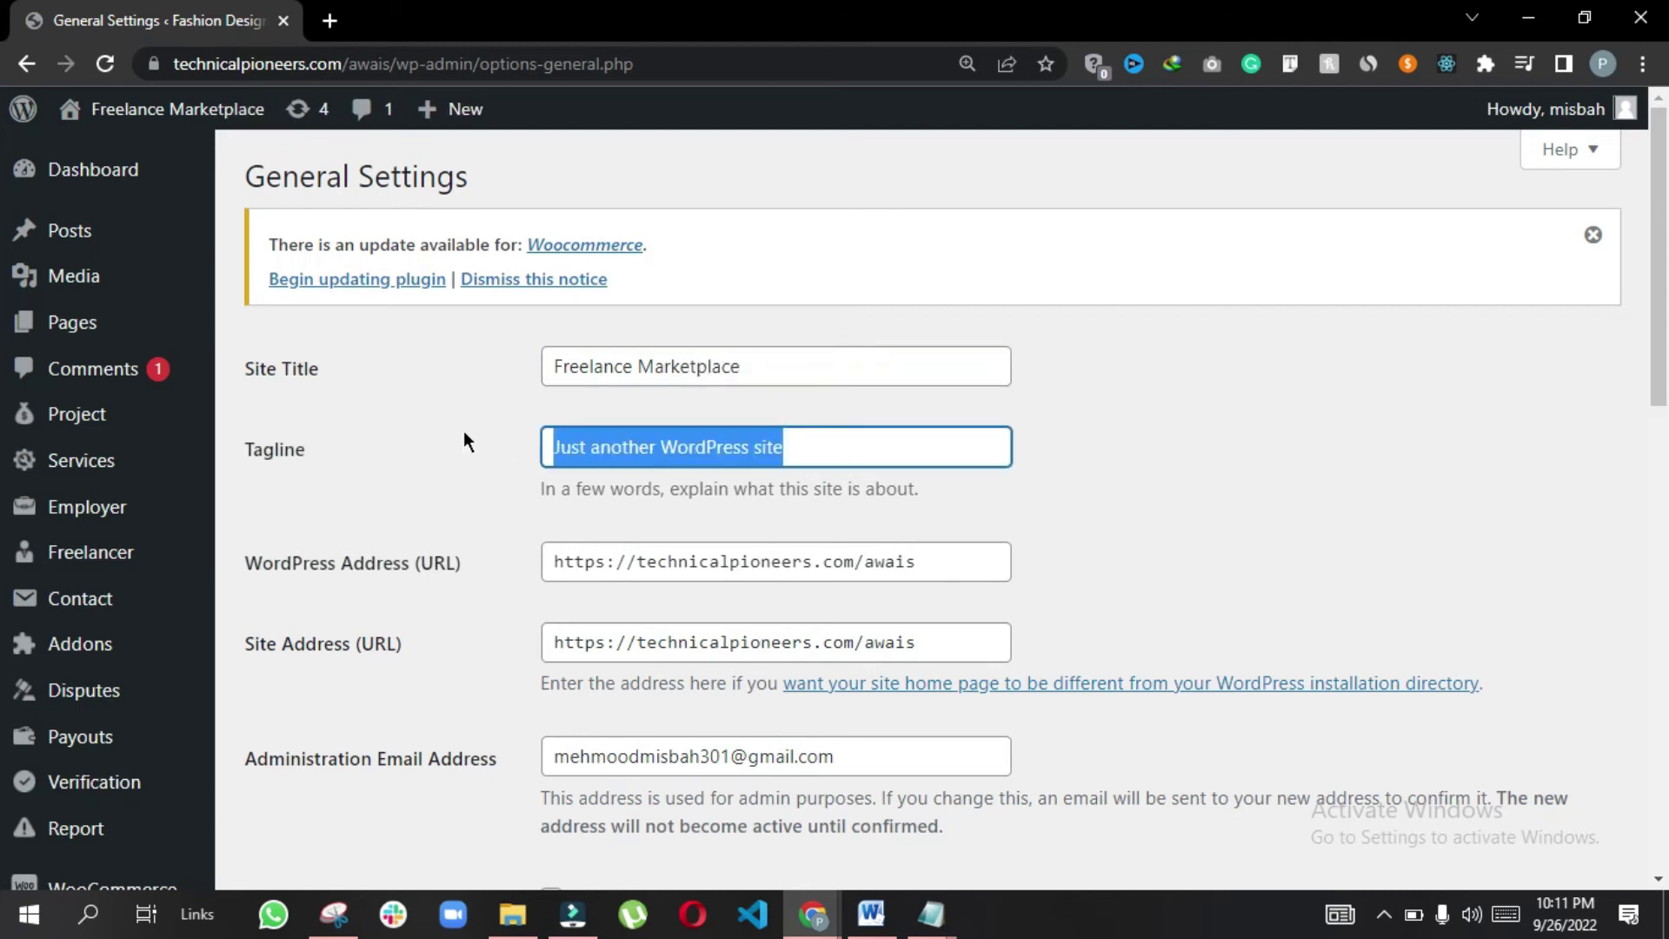
{"action": "key", "text": "BackSpace"}
{"action": "left_click", "coordinate": [462, 430]}
{"action": "scroll", "coordinate": [463, 430], "scroll_direction": "down", "scroll_amount": 10}
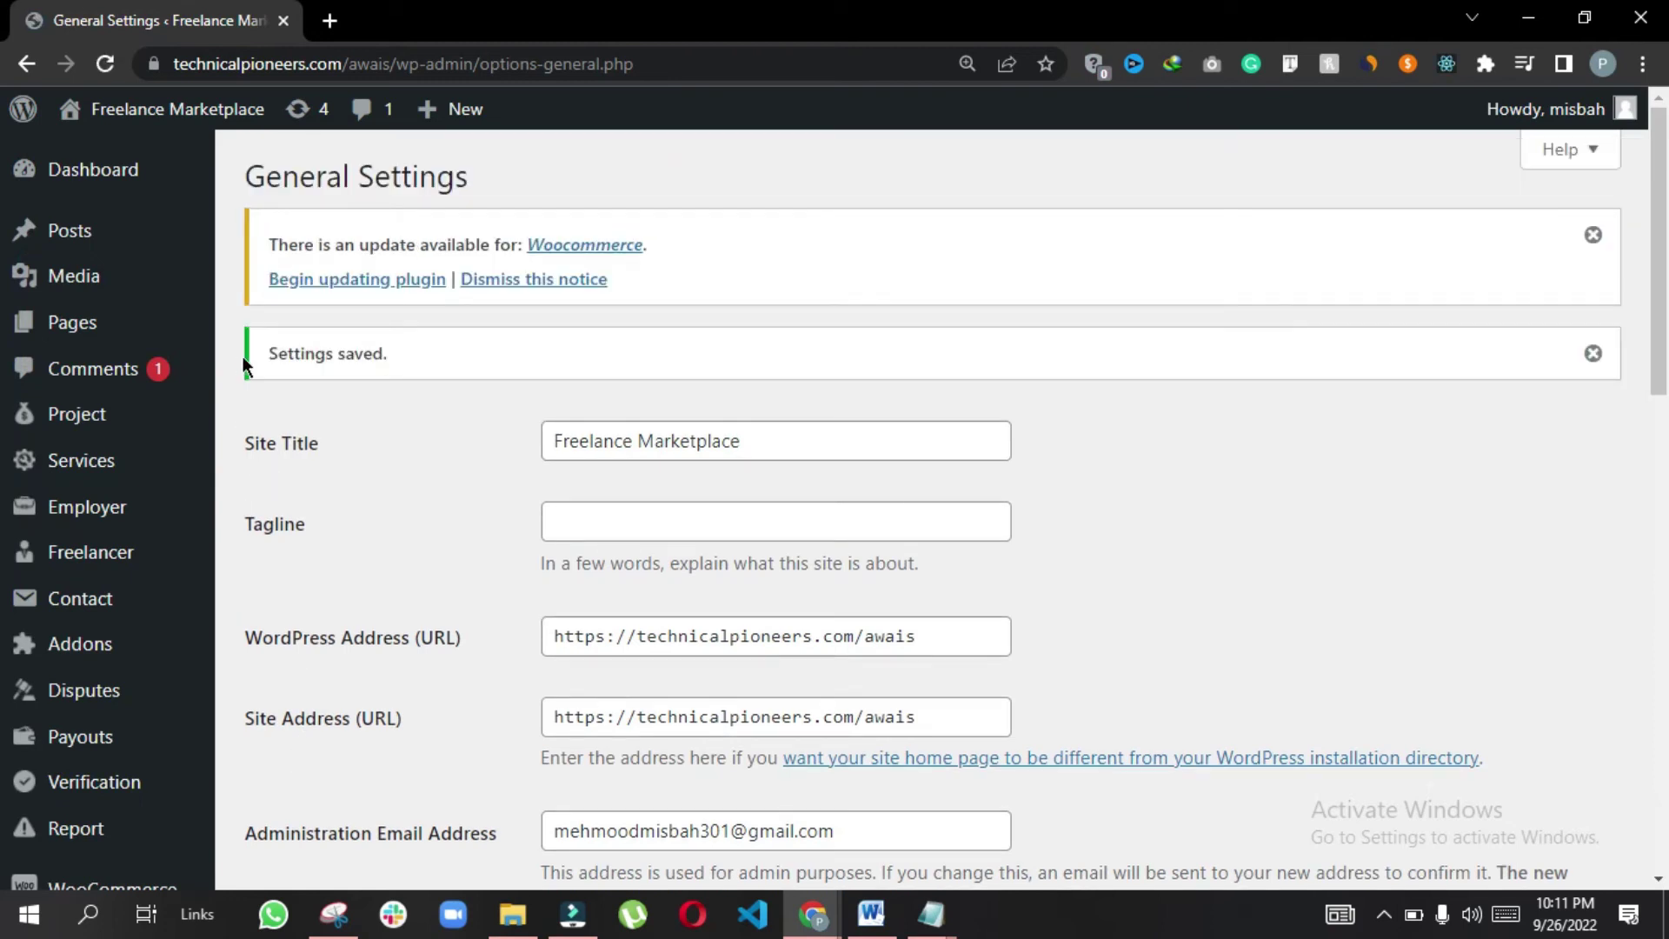
In the Reading Settings, make the homepage display a static page and choose Home 1 as the homepage
{"action": "scroll", "coordinate": [321, 492], "scroll_direction": "down", "scroll_amount": 3}
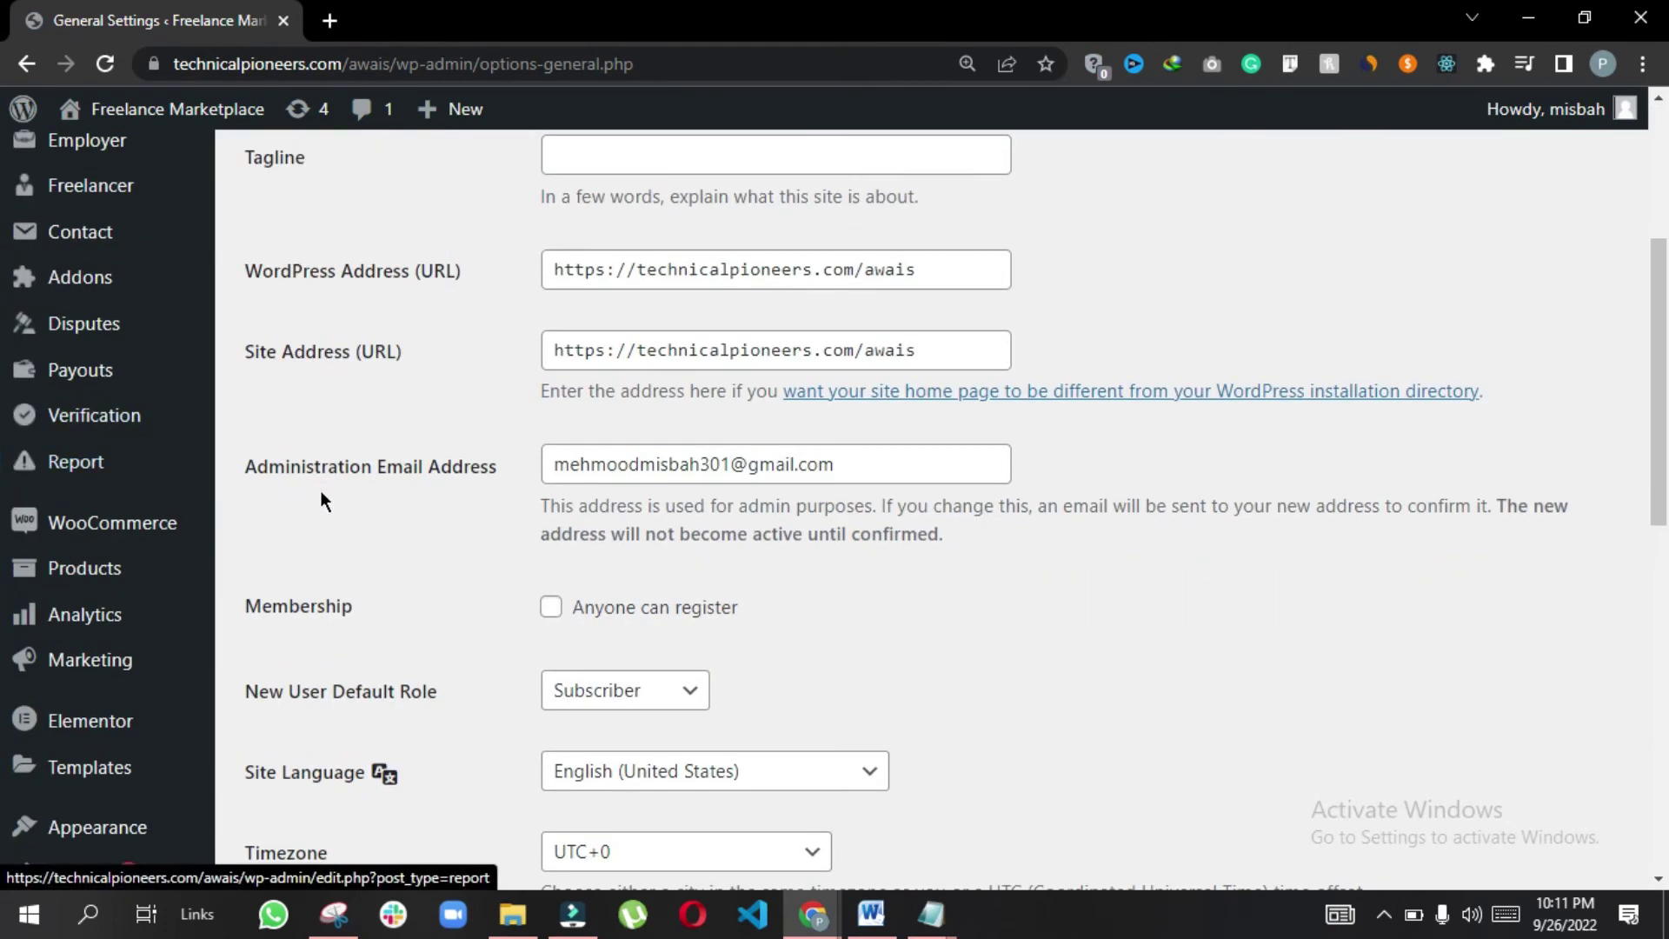
{"action": "scroll", "coordinate": [104, 565], "scroll_direction": "down", "scroll_amount": 4}
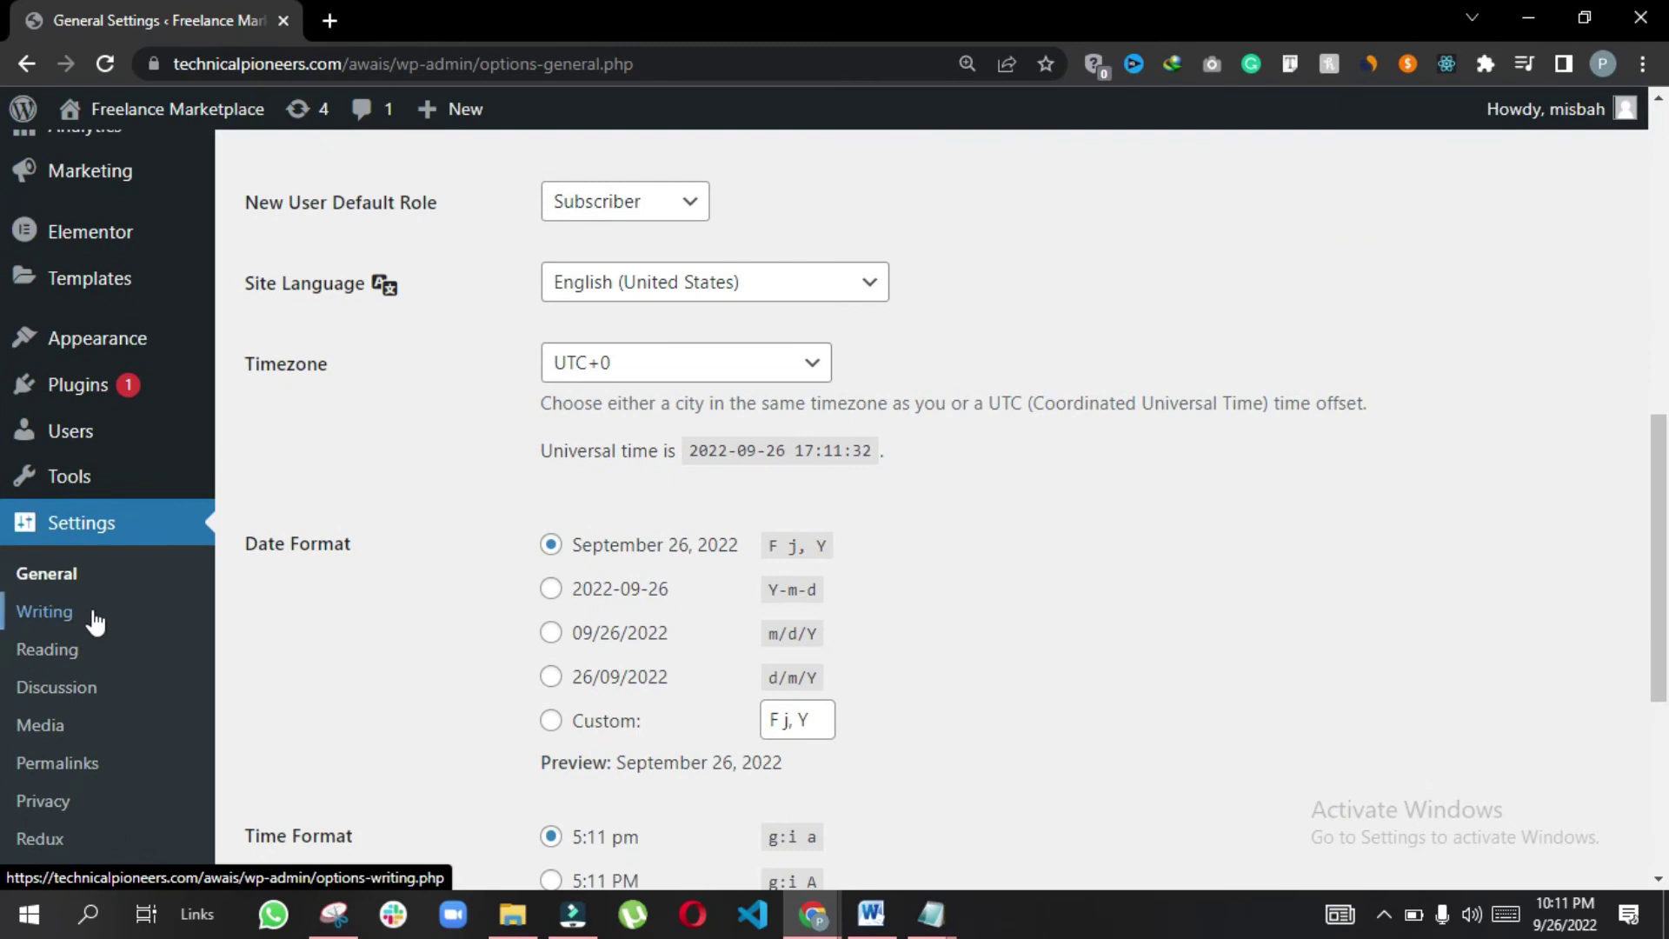
{"action": "left_click", "coordinate": [53, 648]}
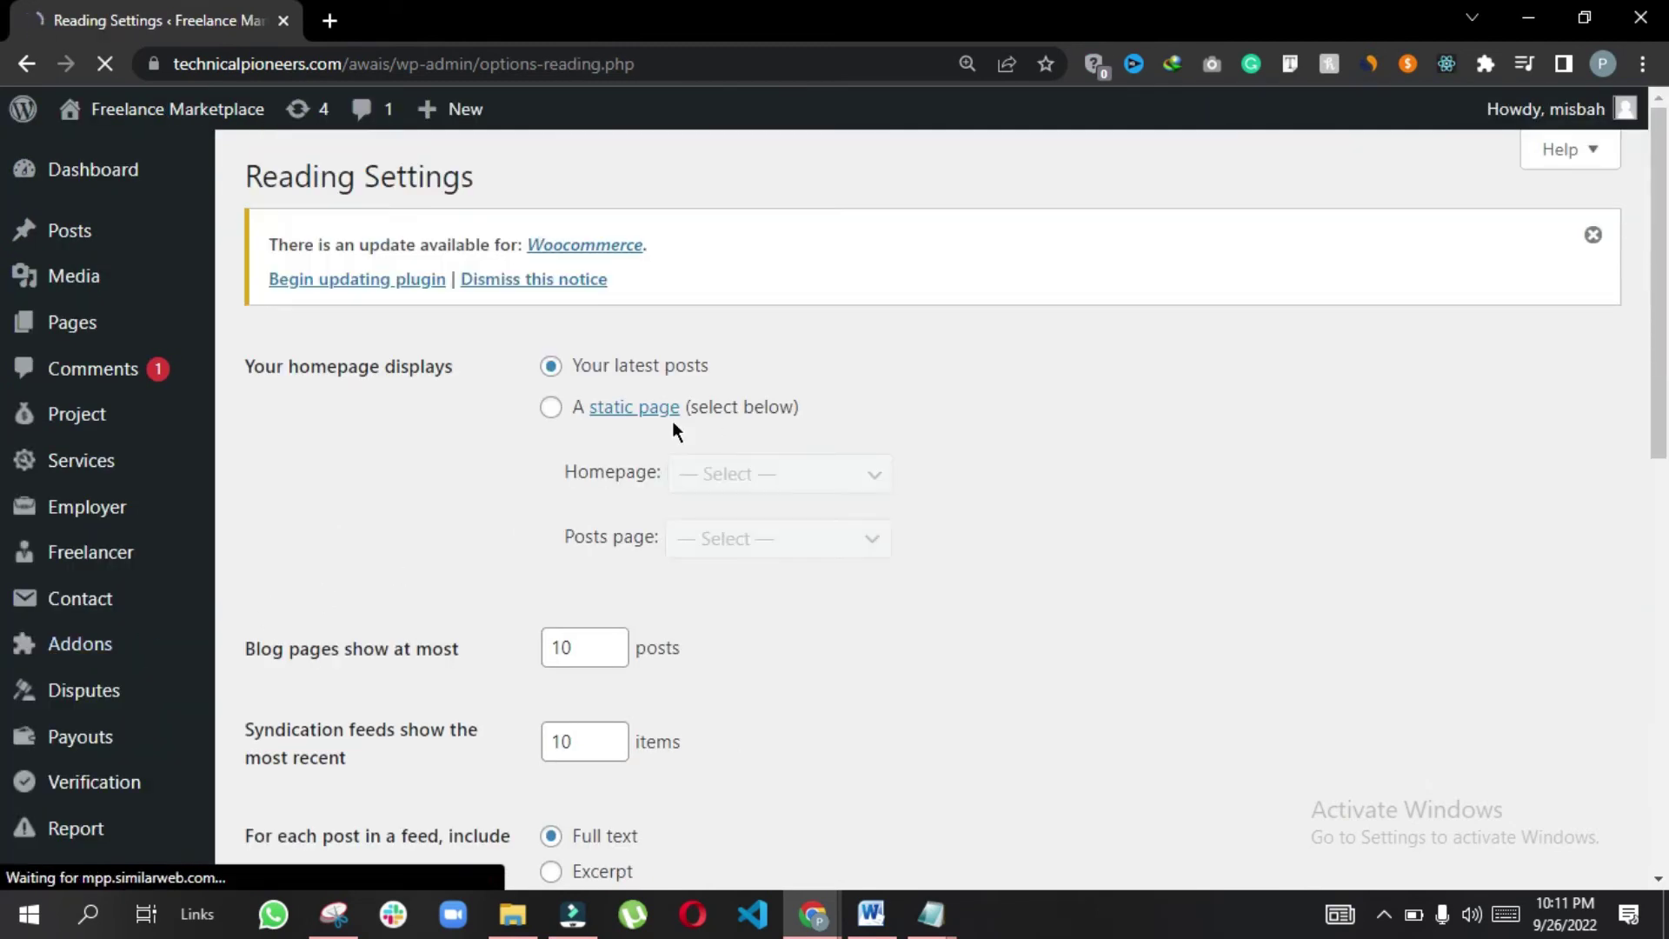
{"action": "left_click", "coordinate": [551, 406]}
{"action": "left_click", "coordinate": [718, 478]}
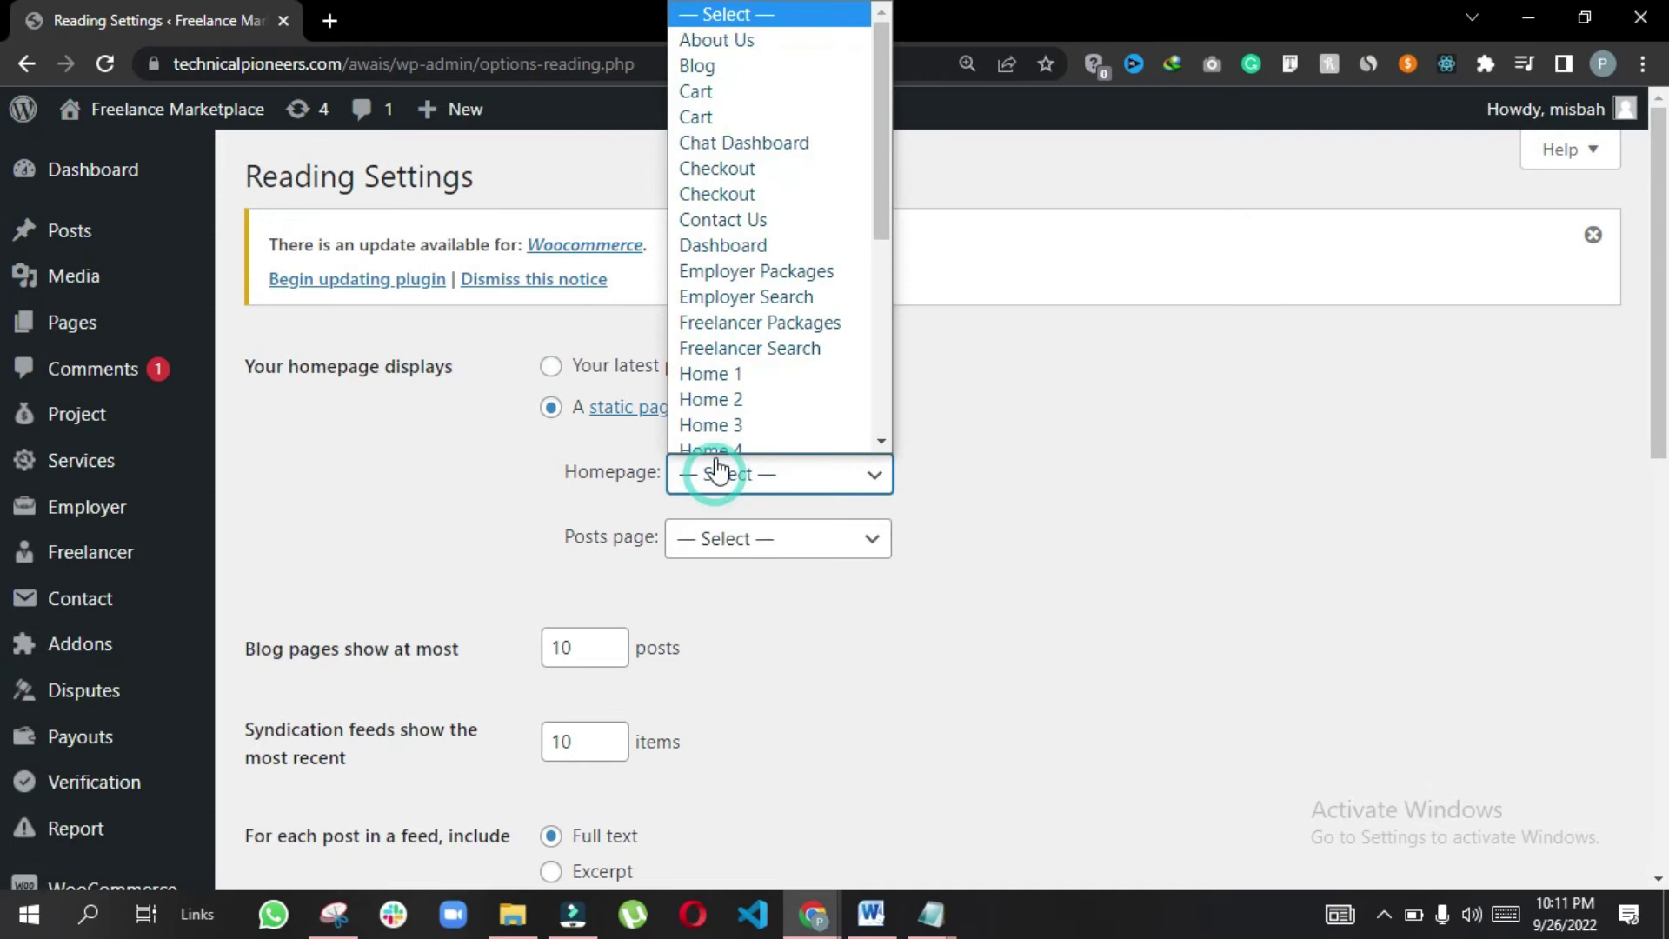
{"action": "scroll", "coordinate": [711, 425], "scroll_direction": "down", "scroll_amount": 1}
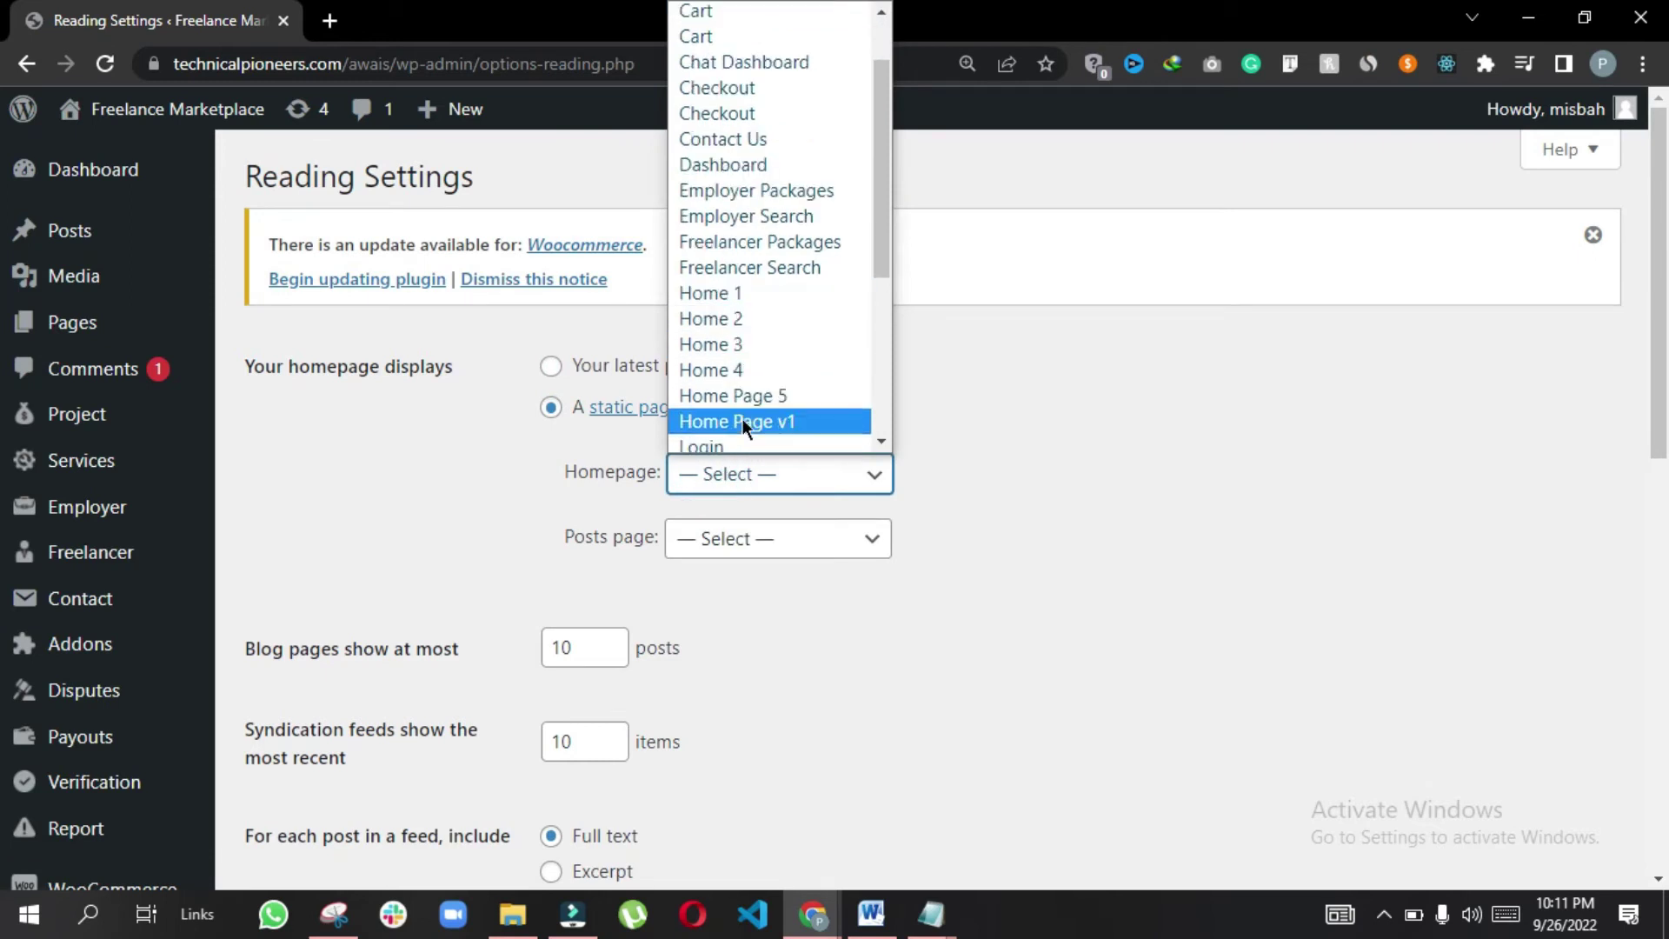
{"action": "left_click", "coordinate": [728, 294]}
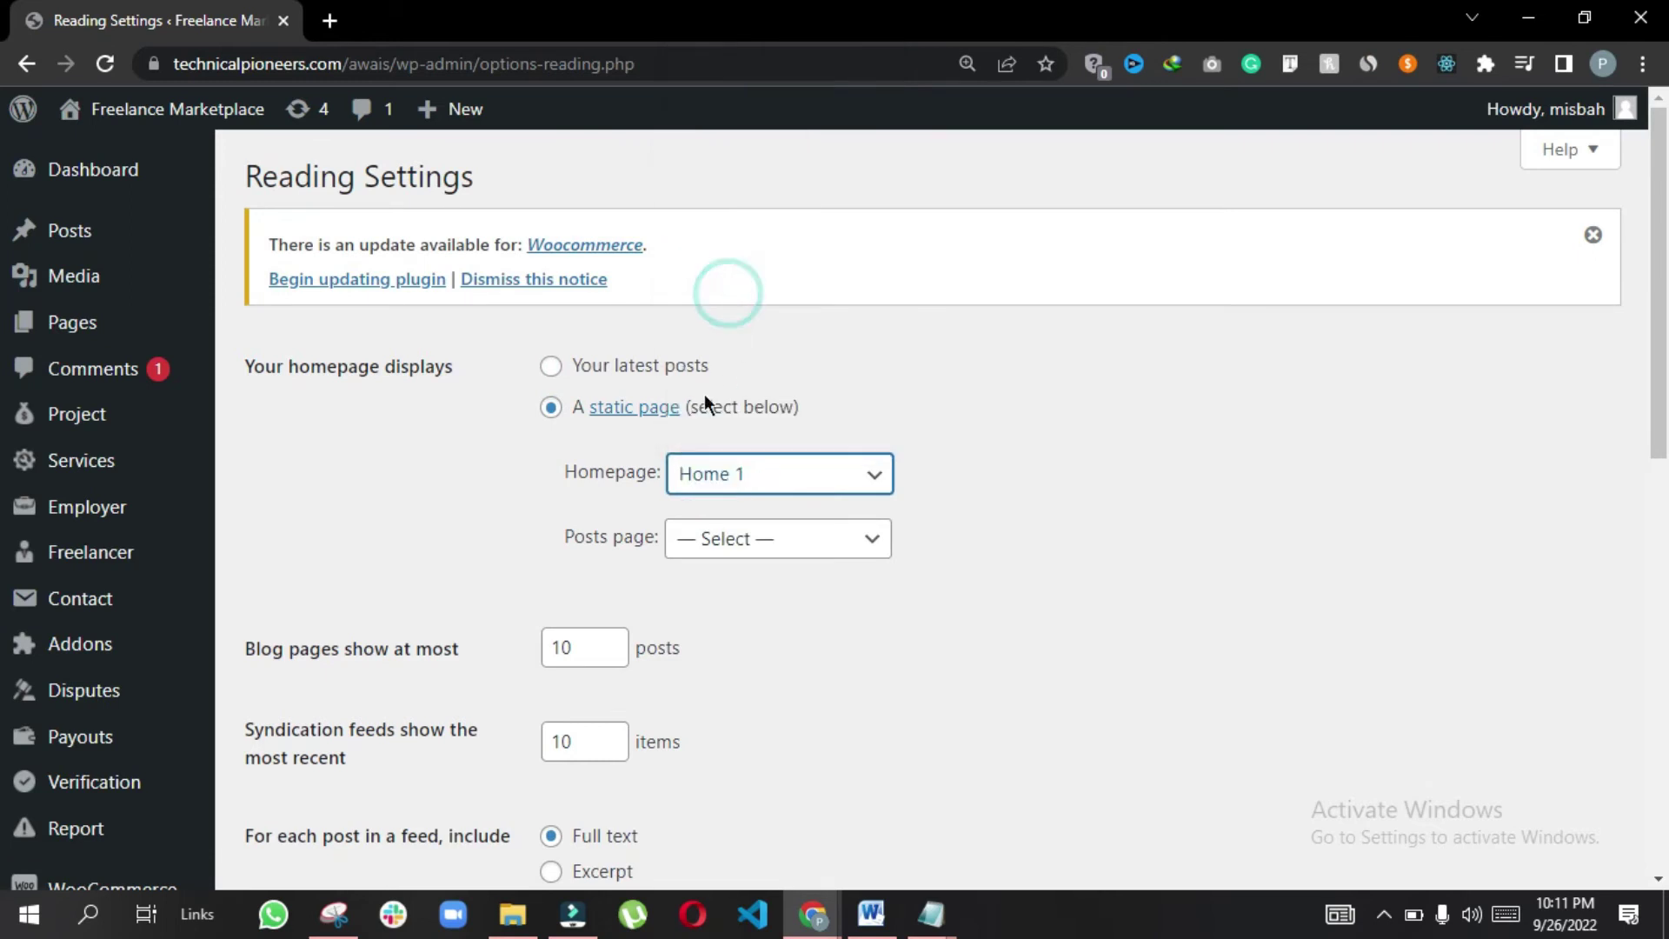
Choose Blog as the posts page and save the Reading Settings
{"action": "left_click", "coordinate": [741, 552]}
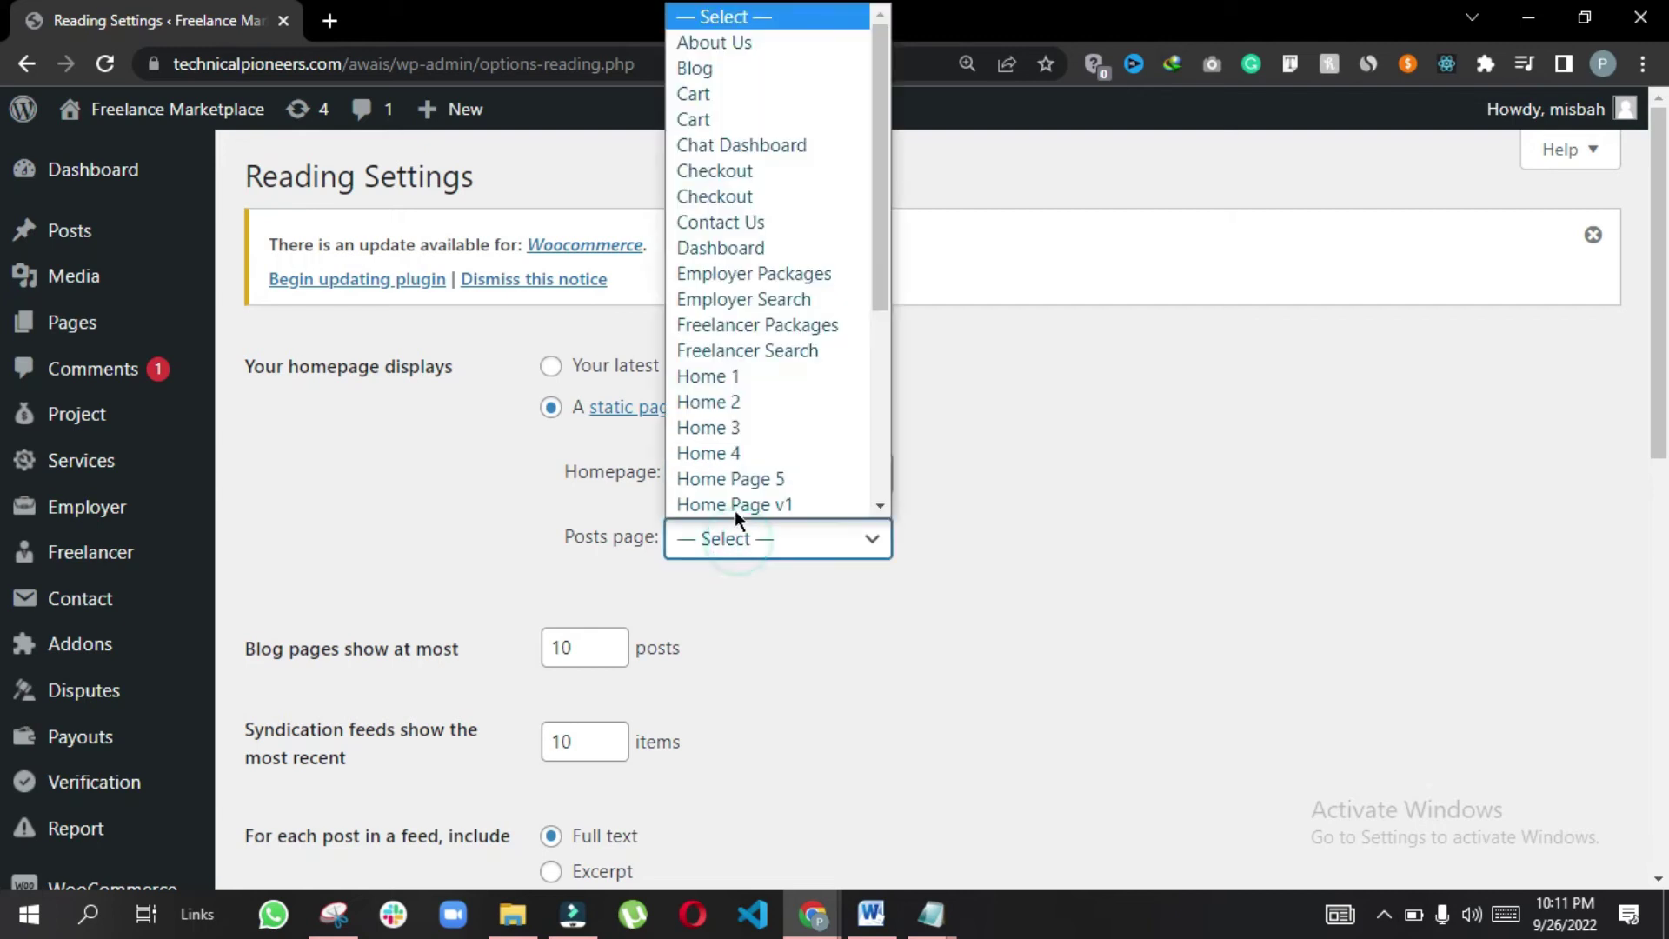
{"action": "left_click", "coordinate": [704, 75]}
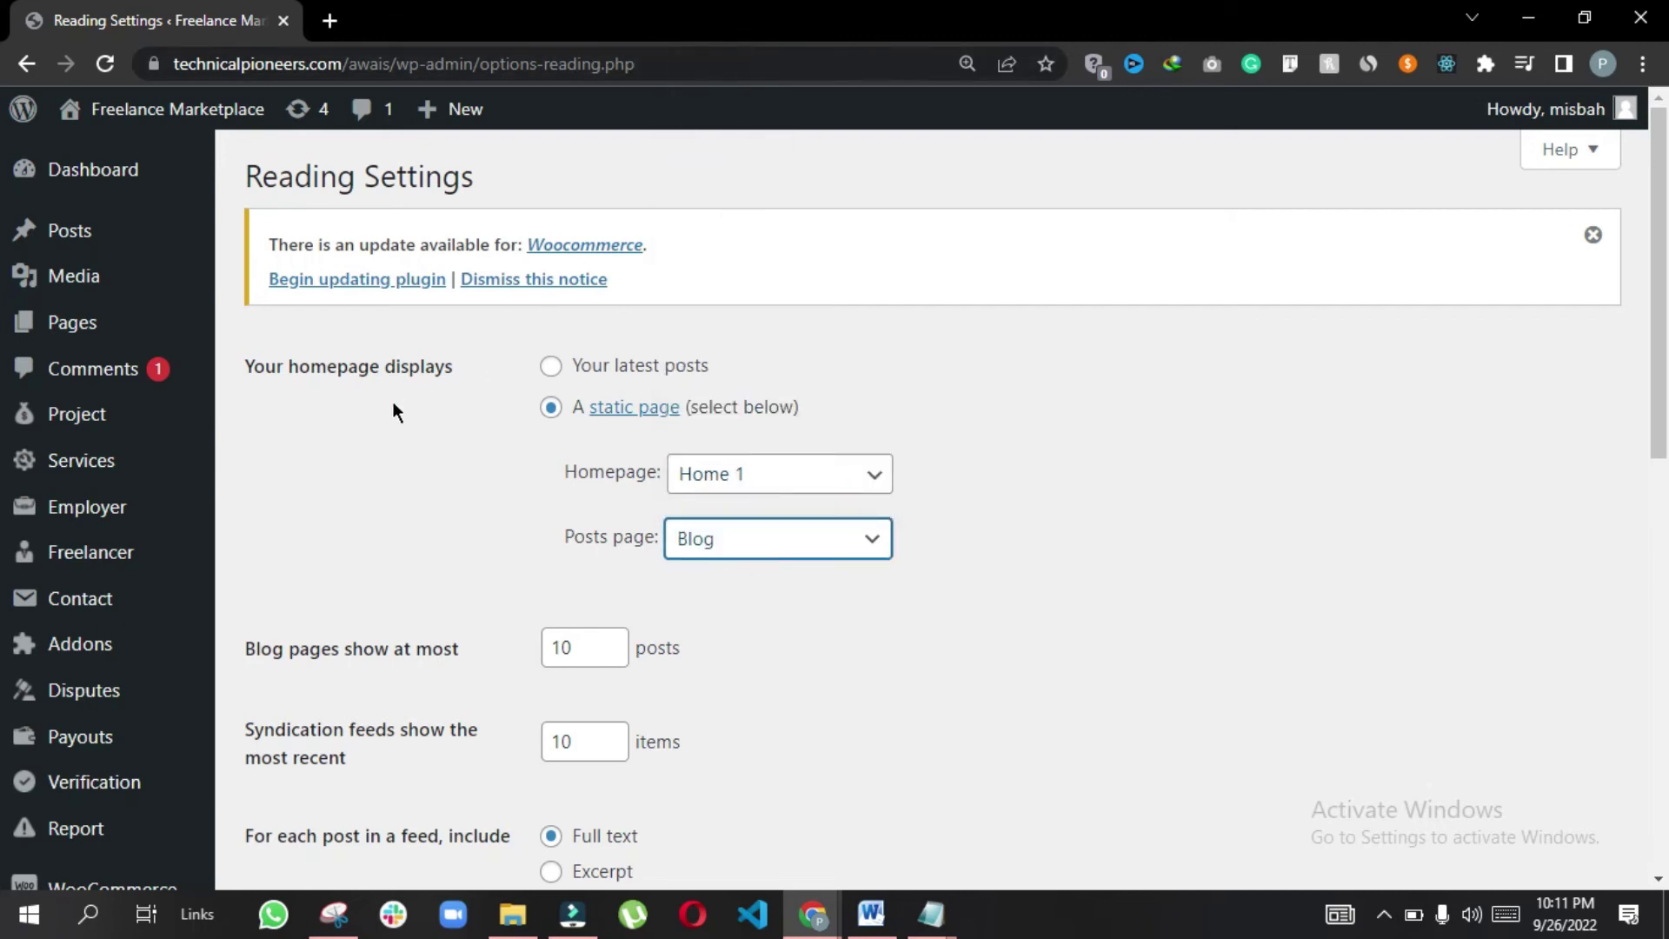
{"action": "scroll", "coordinate": [393, 409], "scroll_direction": "down", "scroll_amount": 10}
{"action": "left_click", "coordinate": [310, 178]}
{"action": "scroll", "coordinate": [579, 323], "scroll_direction": "up", "scroll_amount": 5}
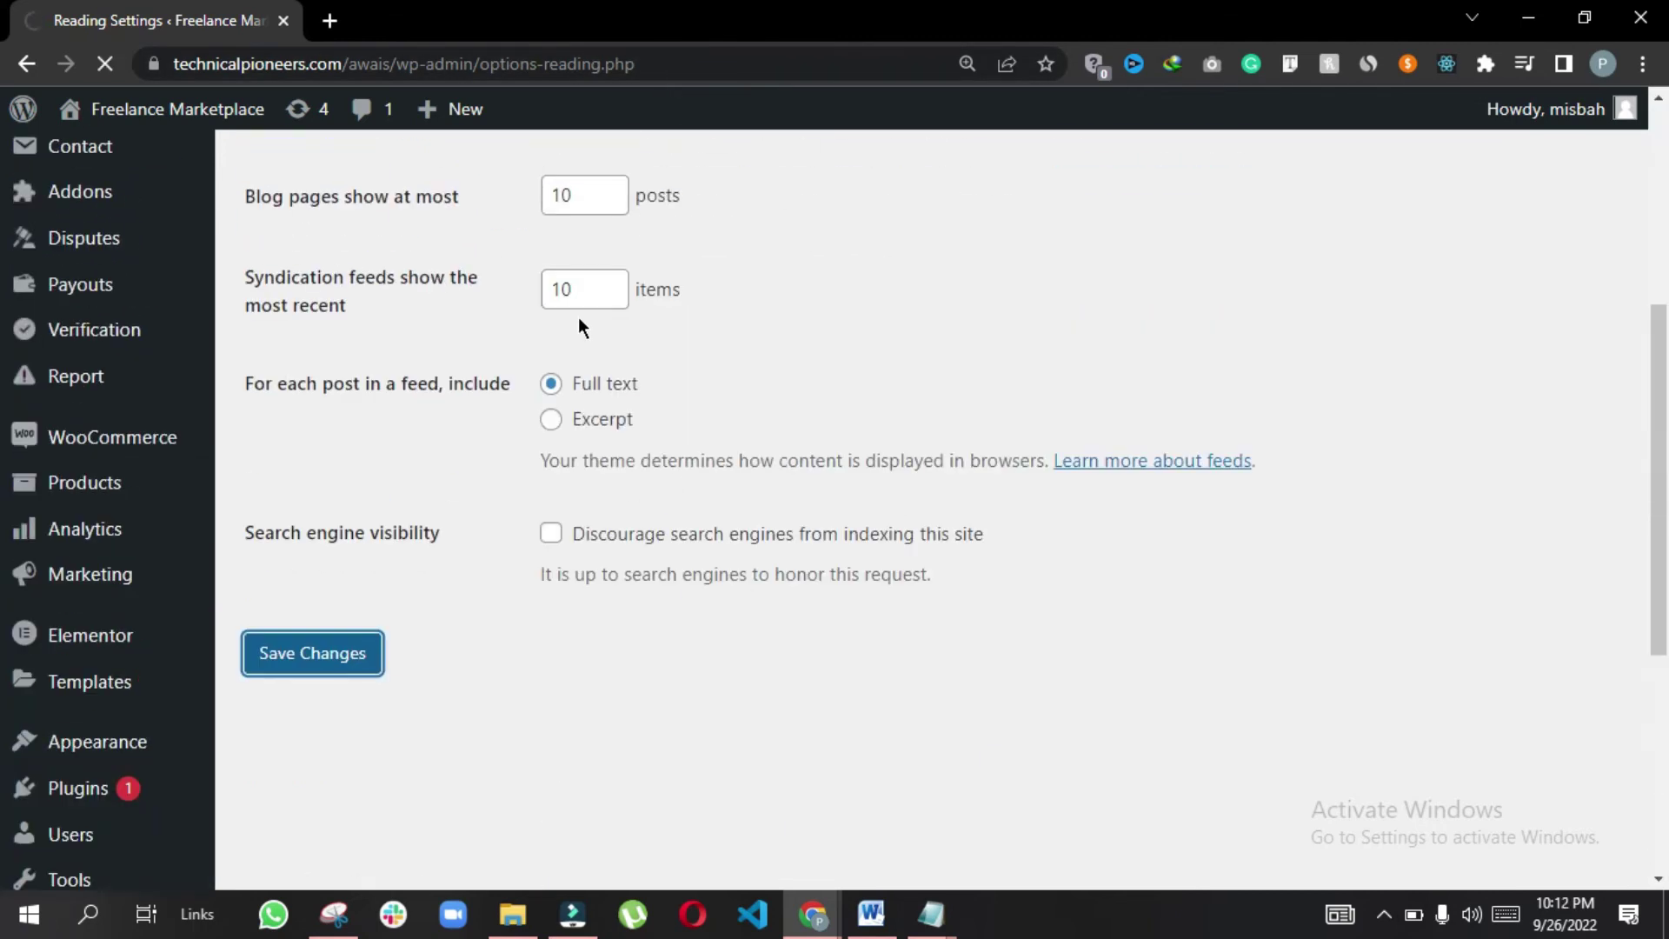
{"action": "scroll", "coordinate": [579, 327], "scroll_direction": "up", "scroll_amount": 3}
Open the live site in a new browser tab and switch to it to view the homepage
{"action": "mouse_move", "coordinate": [174, 118]}
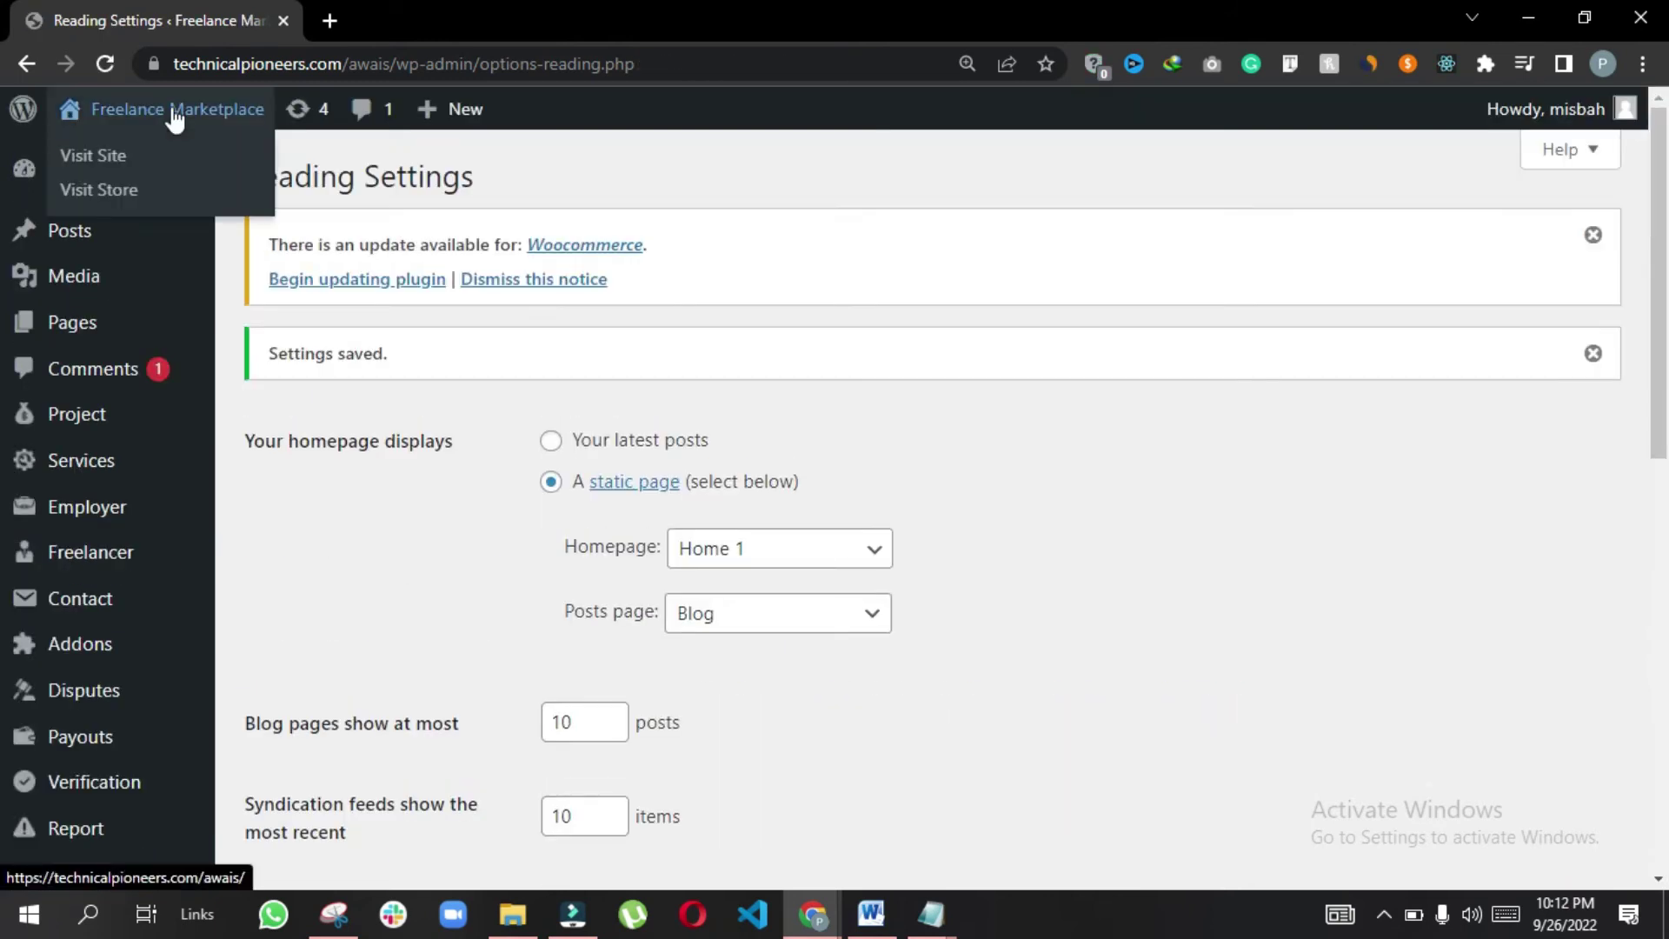
{"action": "right_click", "coordinate": [119, 156]}
{"action": "left_click", "coordinate": [224, 164]}
{"action": "left_click", "coordinate": [439, 20]}
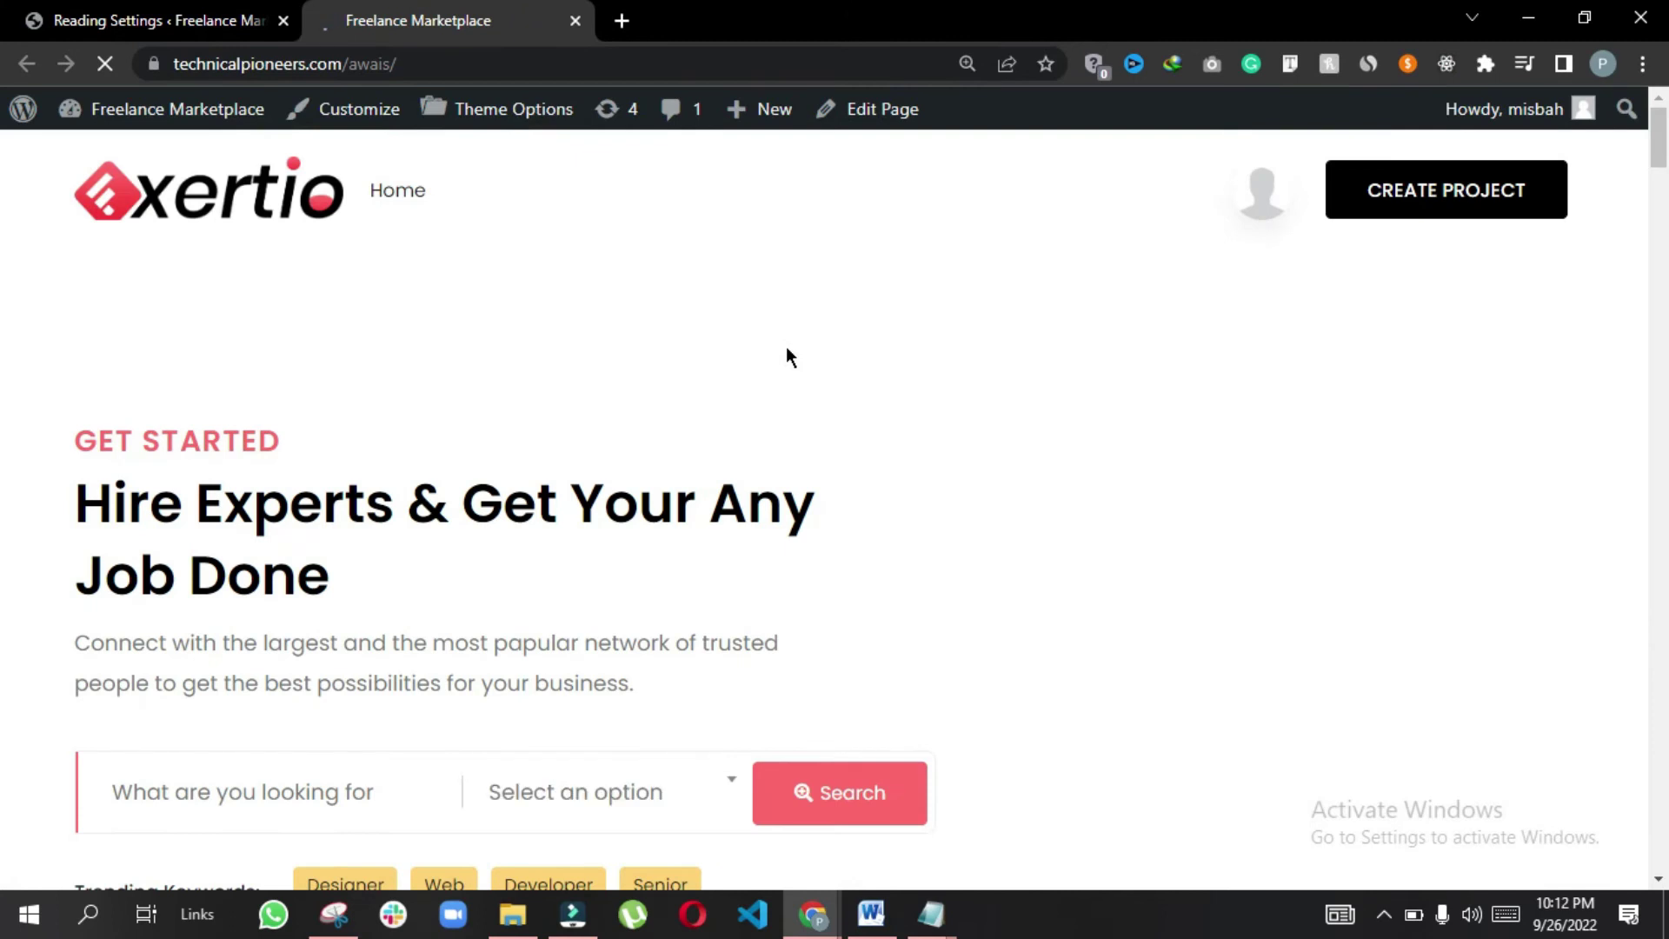
Look over the live homepage's sections and its header navigation
{"action": "scroll", "coordinate": [764, 377], "scroll_direction": "down", "scroll_amount": 15}
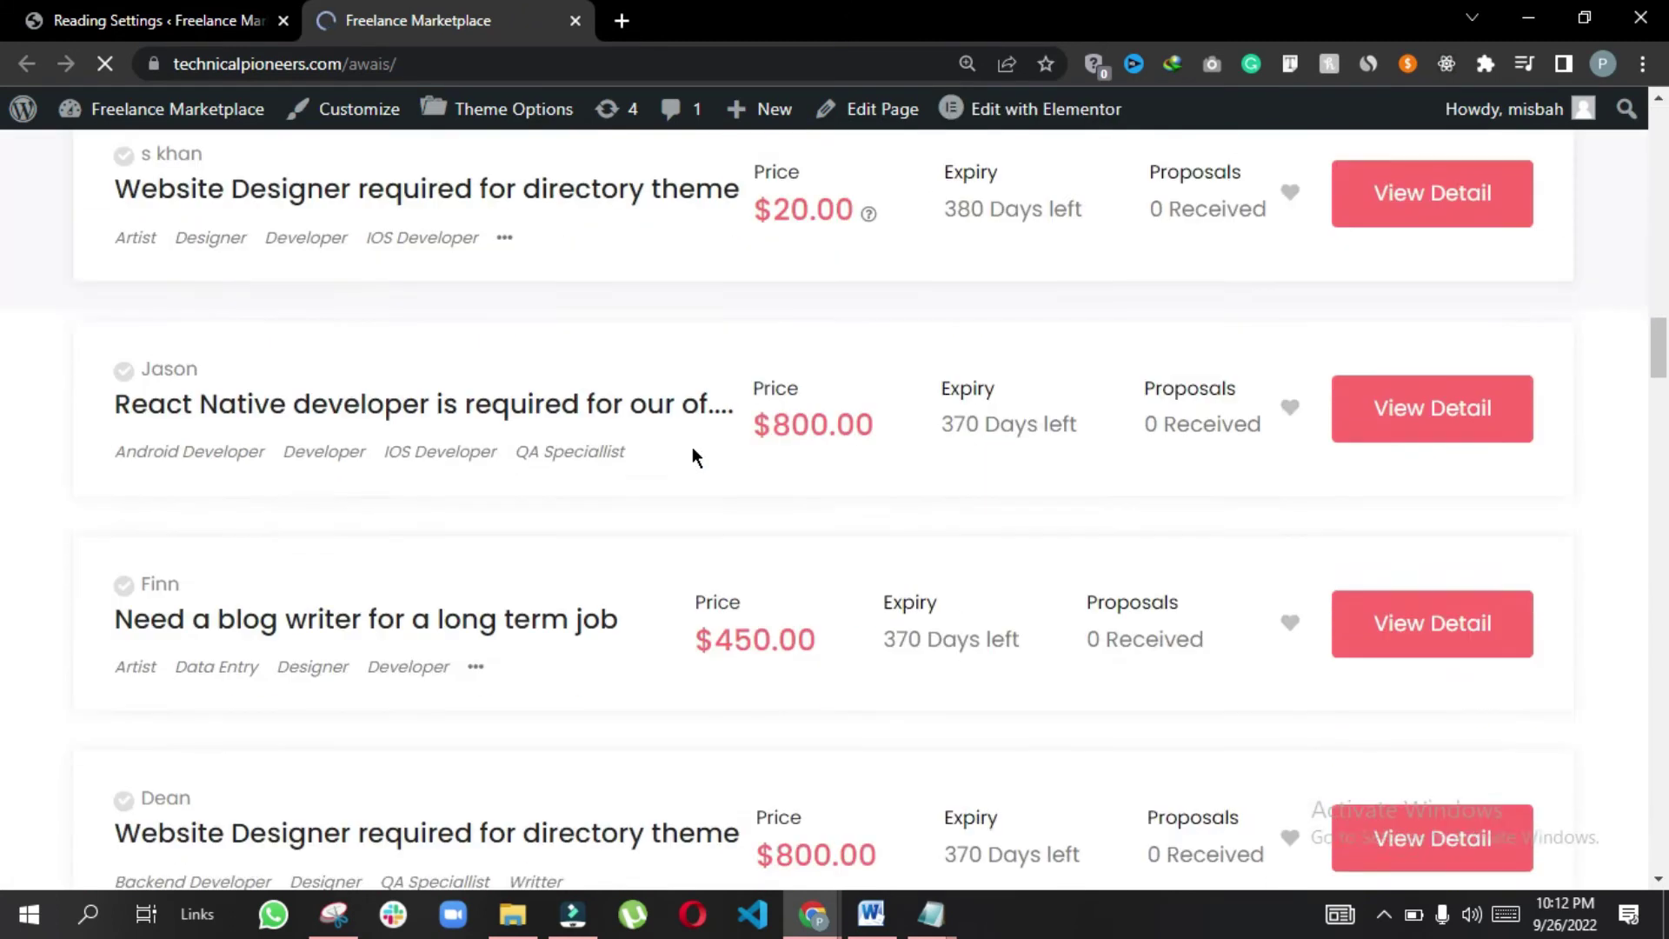
{"action": "scroll", "coordinate": [692, 450], "scroll_direction": "up", "scroll_amount": 5}
{"action": "scroll", "coordinate": [692, 447], "scroll_direction": "up", "scroll_amount": 10}
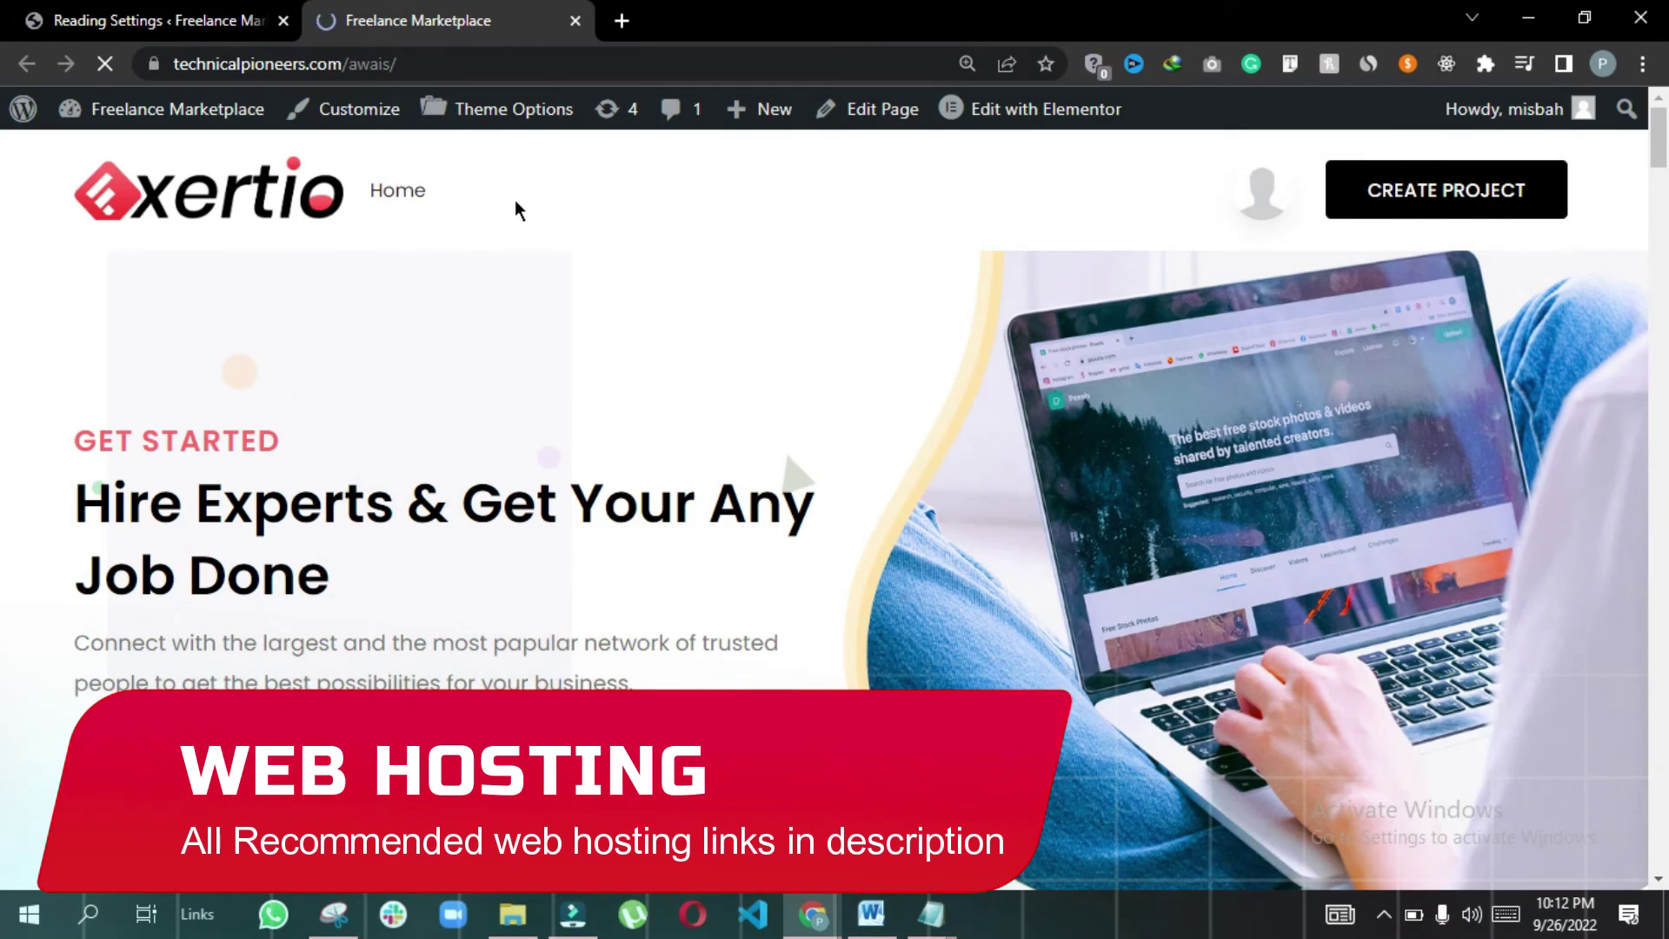
Return to the WordPress dashboard, open the Menus page and review the items of the existing Exertio Menu
{"action": "left_click", "coordinate": [122, 21]}
{"action": "scroll", "coordinate": [93, 477], "scroll_direction": "down", "scroll_amount": 5}
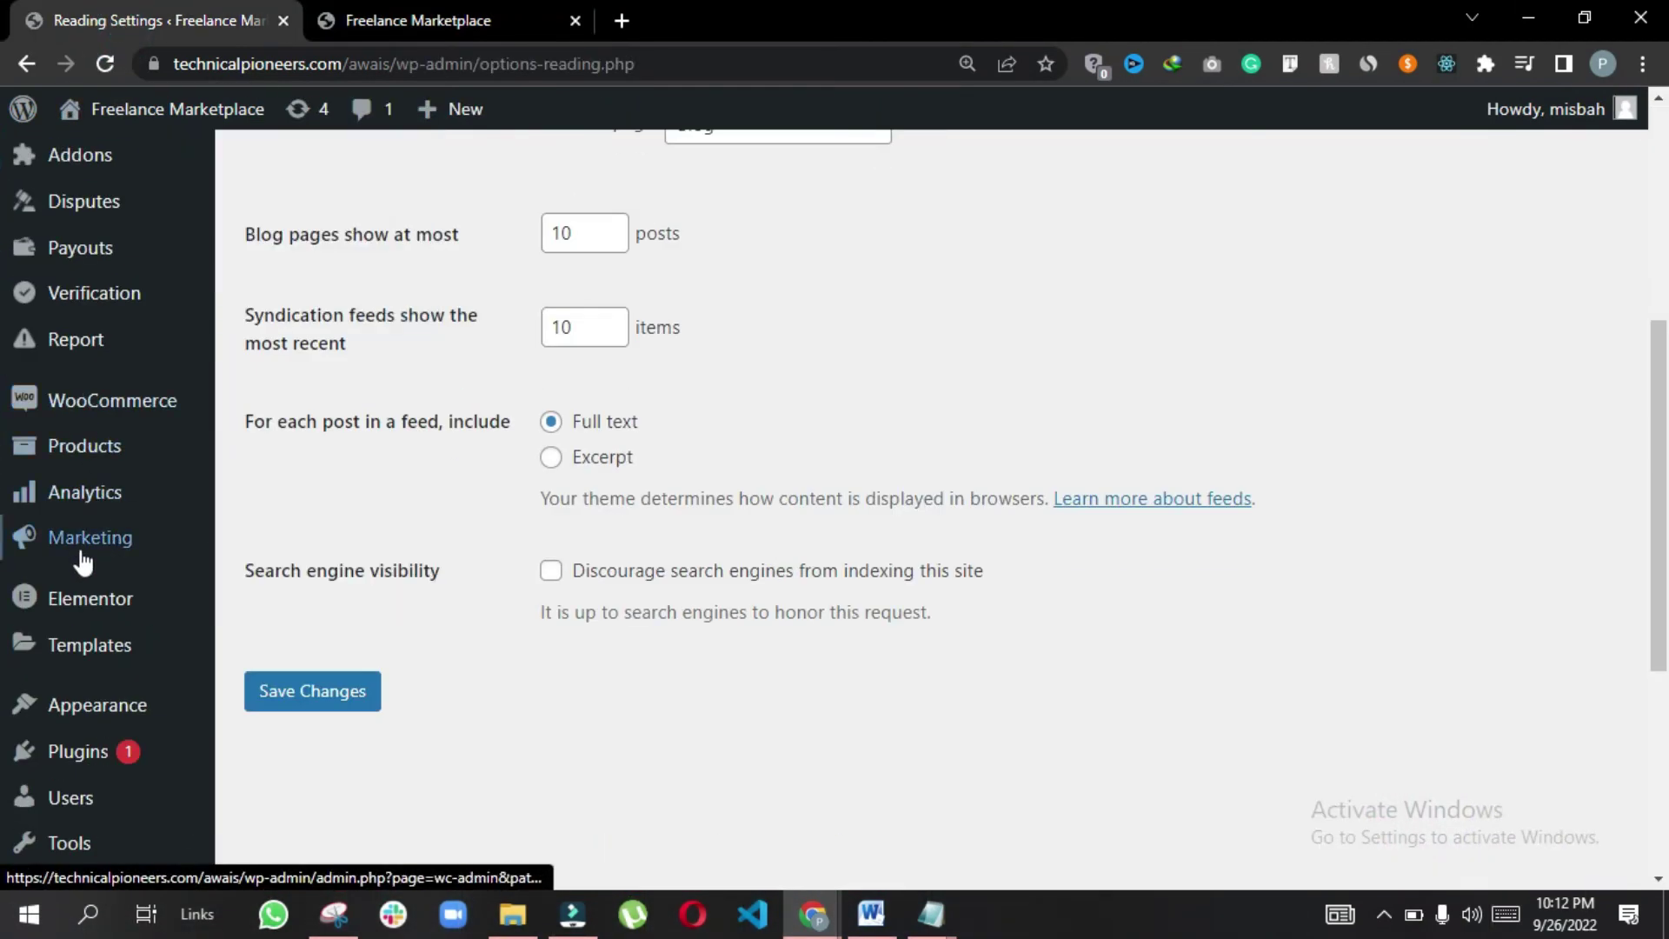
{"action": "scroll", "coordinate": [93, 499], "scroll_direction": "down", "scroll_amount": 3}
{"action": "mouse_move", "coordinate": [87, 469]}
{"action": "left_click", "coordinate": [264, 581]}
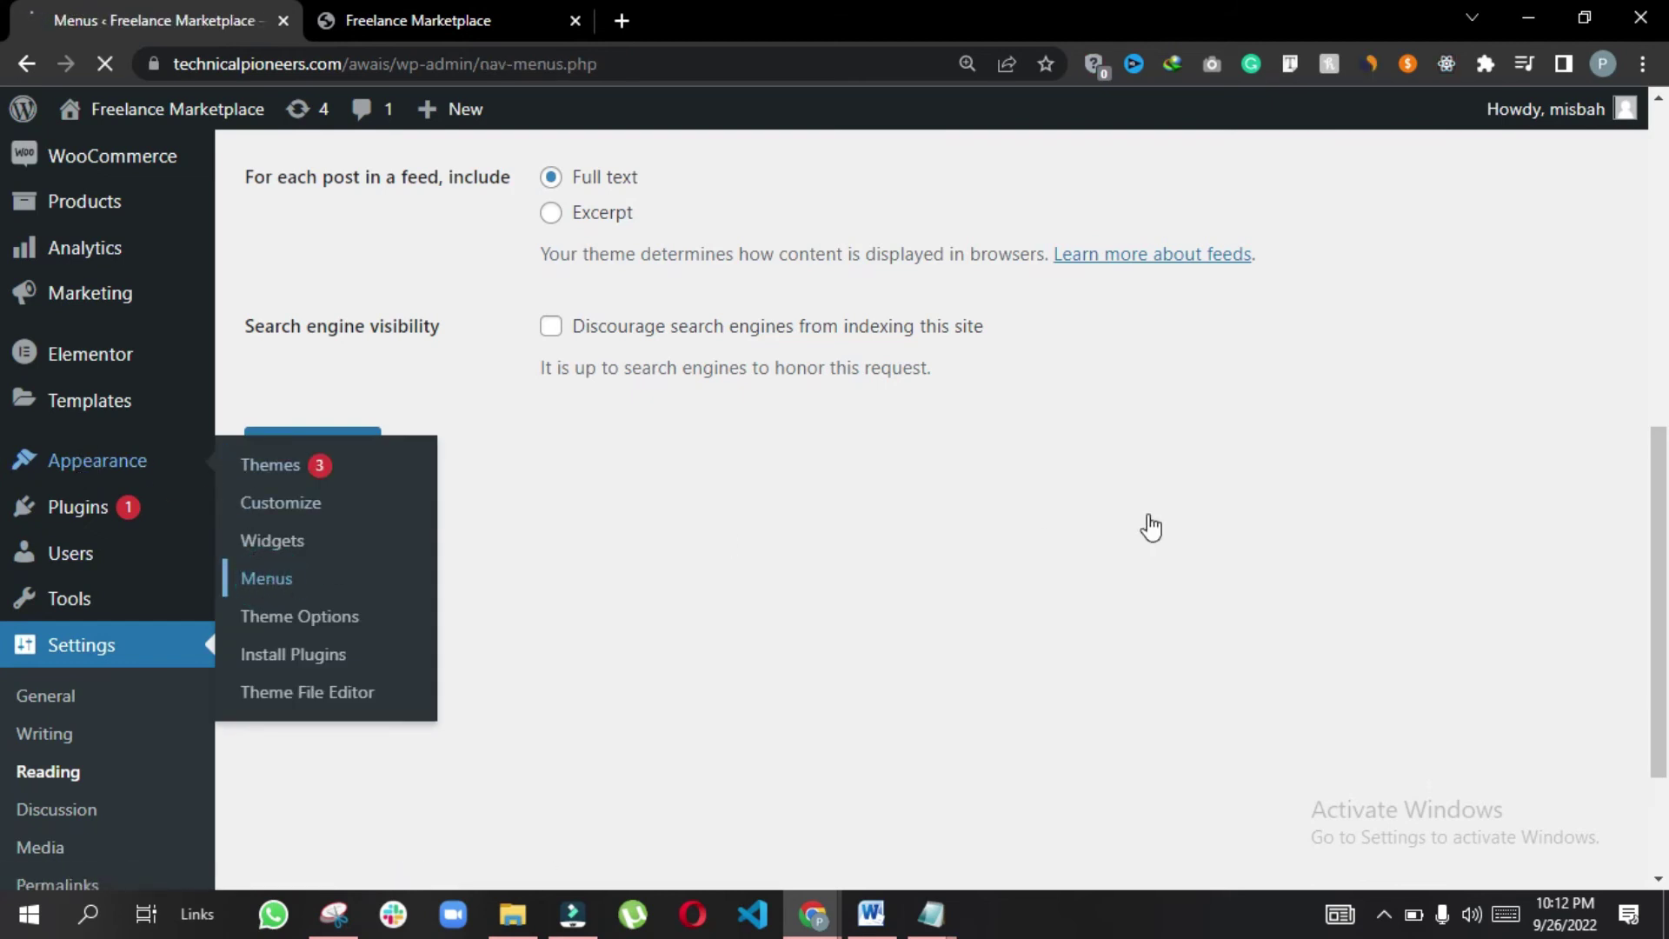
{"action": "scroll", "coordinate": [982, 478], "scroll_direction": "down", "scroll_amount": 5}
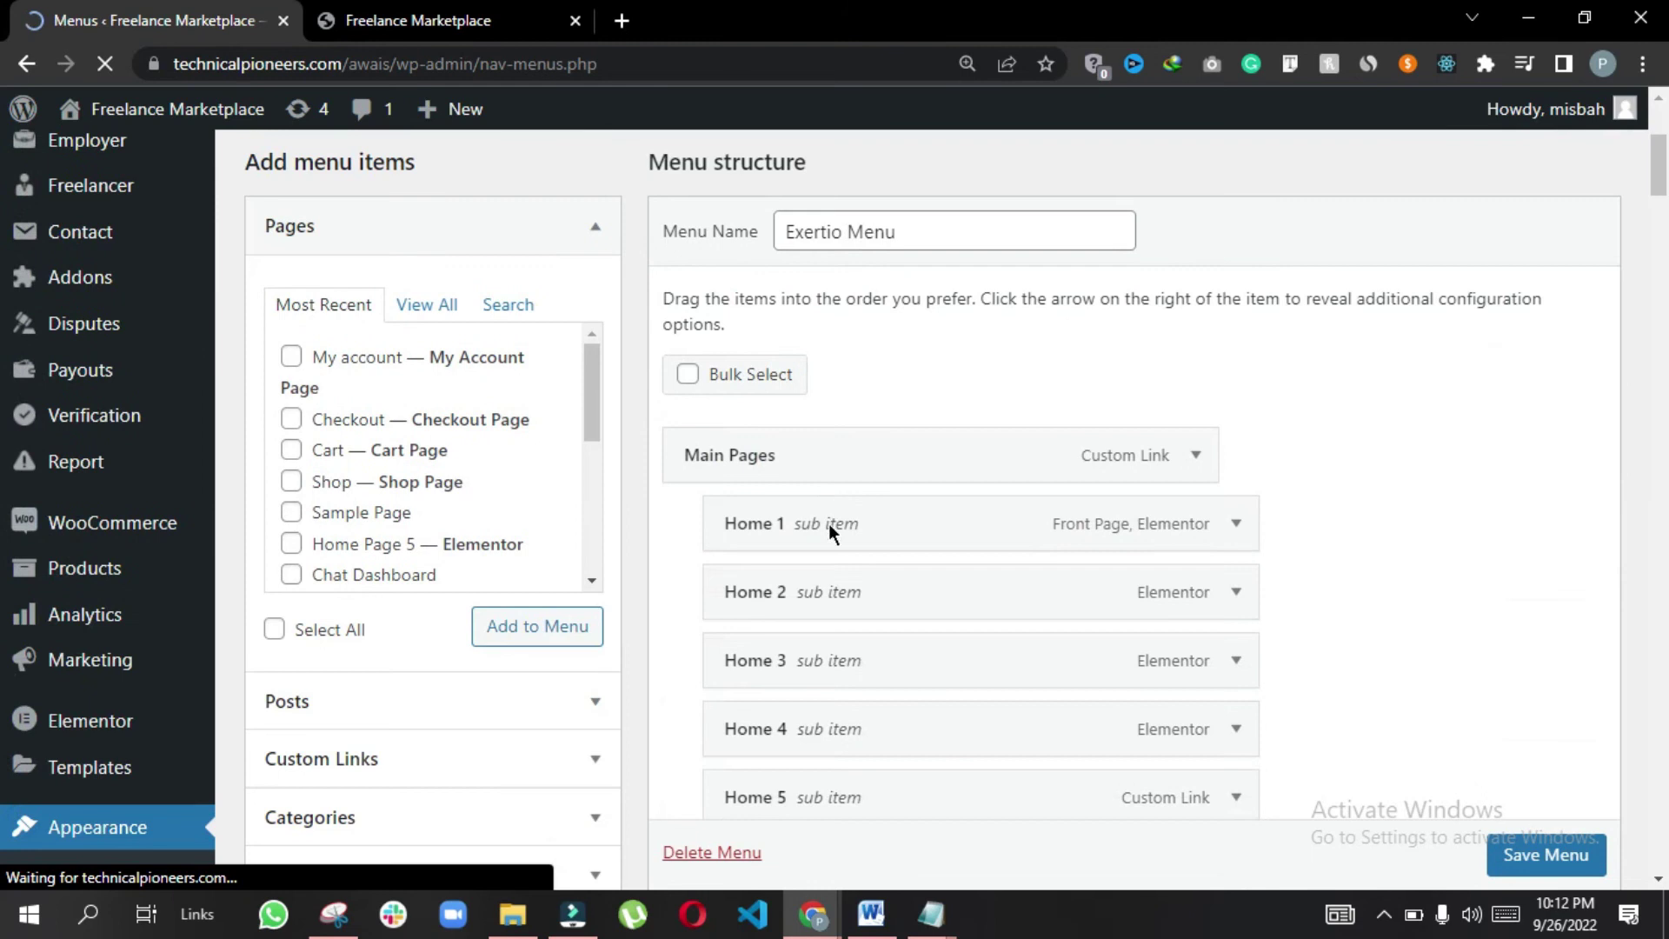
{"action": "scroll", "coordinate": [827, 523], "scroll_direction": "down", "scroll_amount": 6}
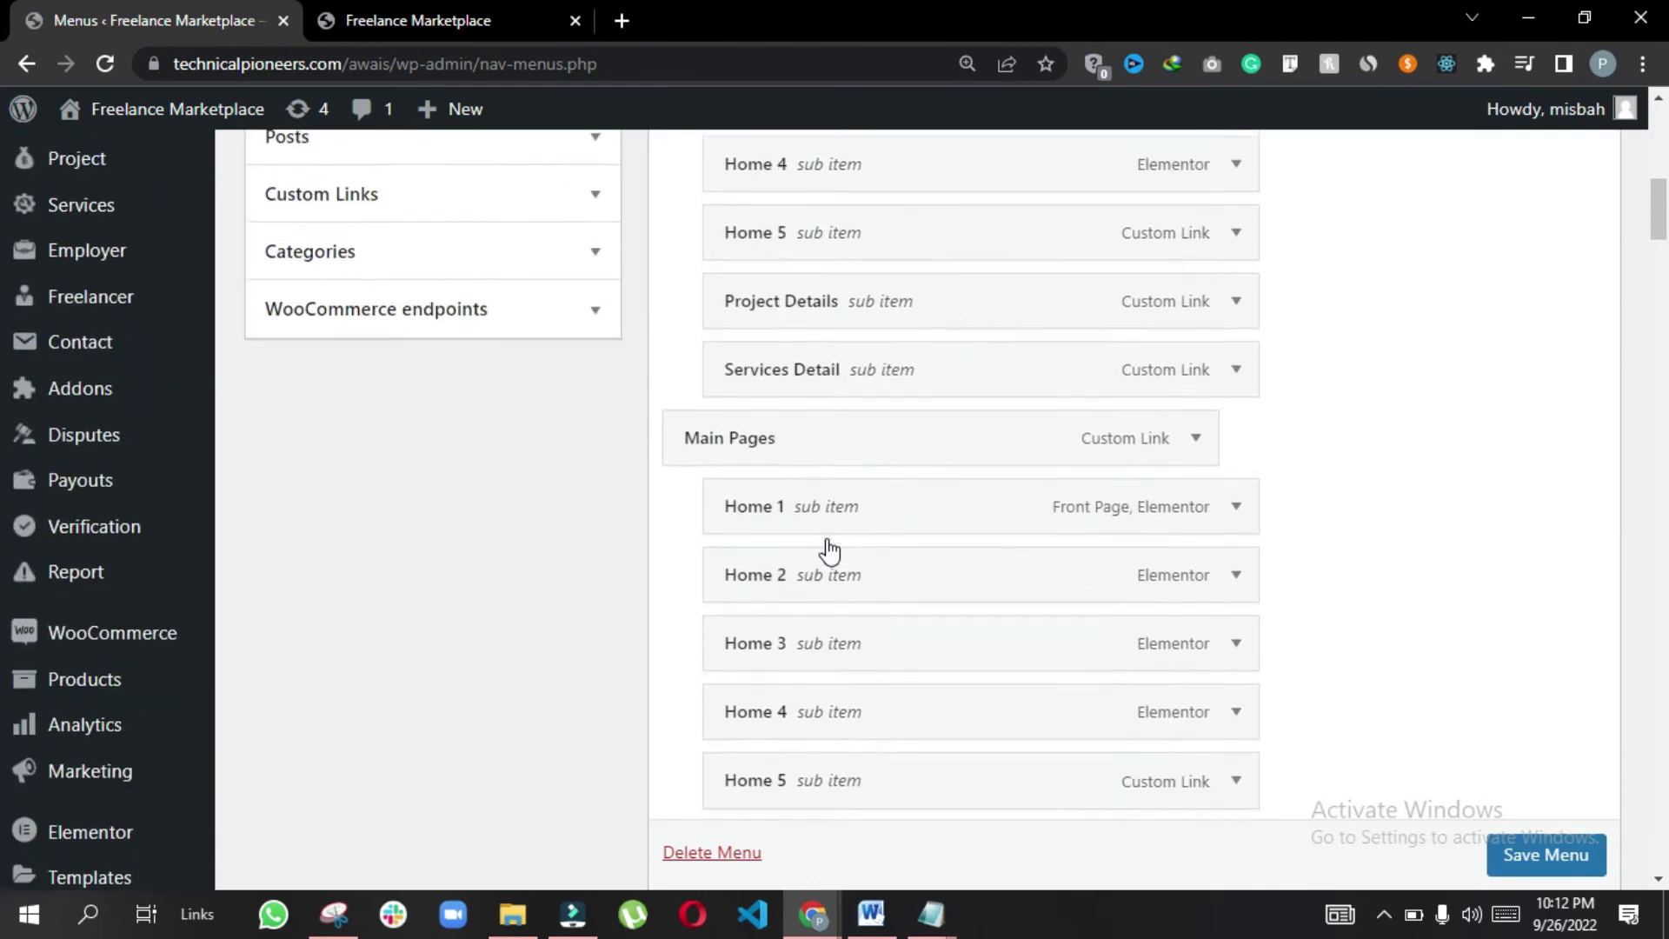
{"action": "scroll", "coordinate": [827, 549], "scroll_direction": "up", "scroll_amount": 10}
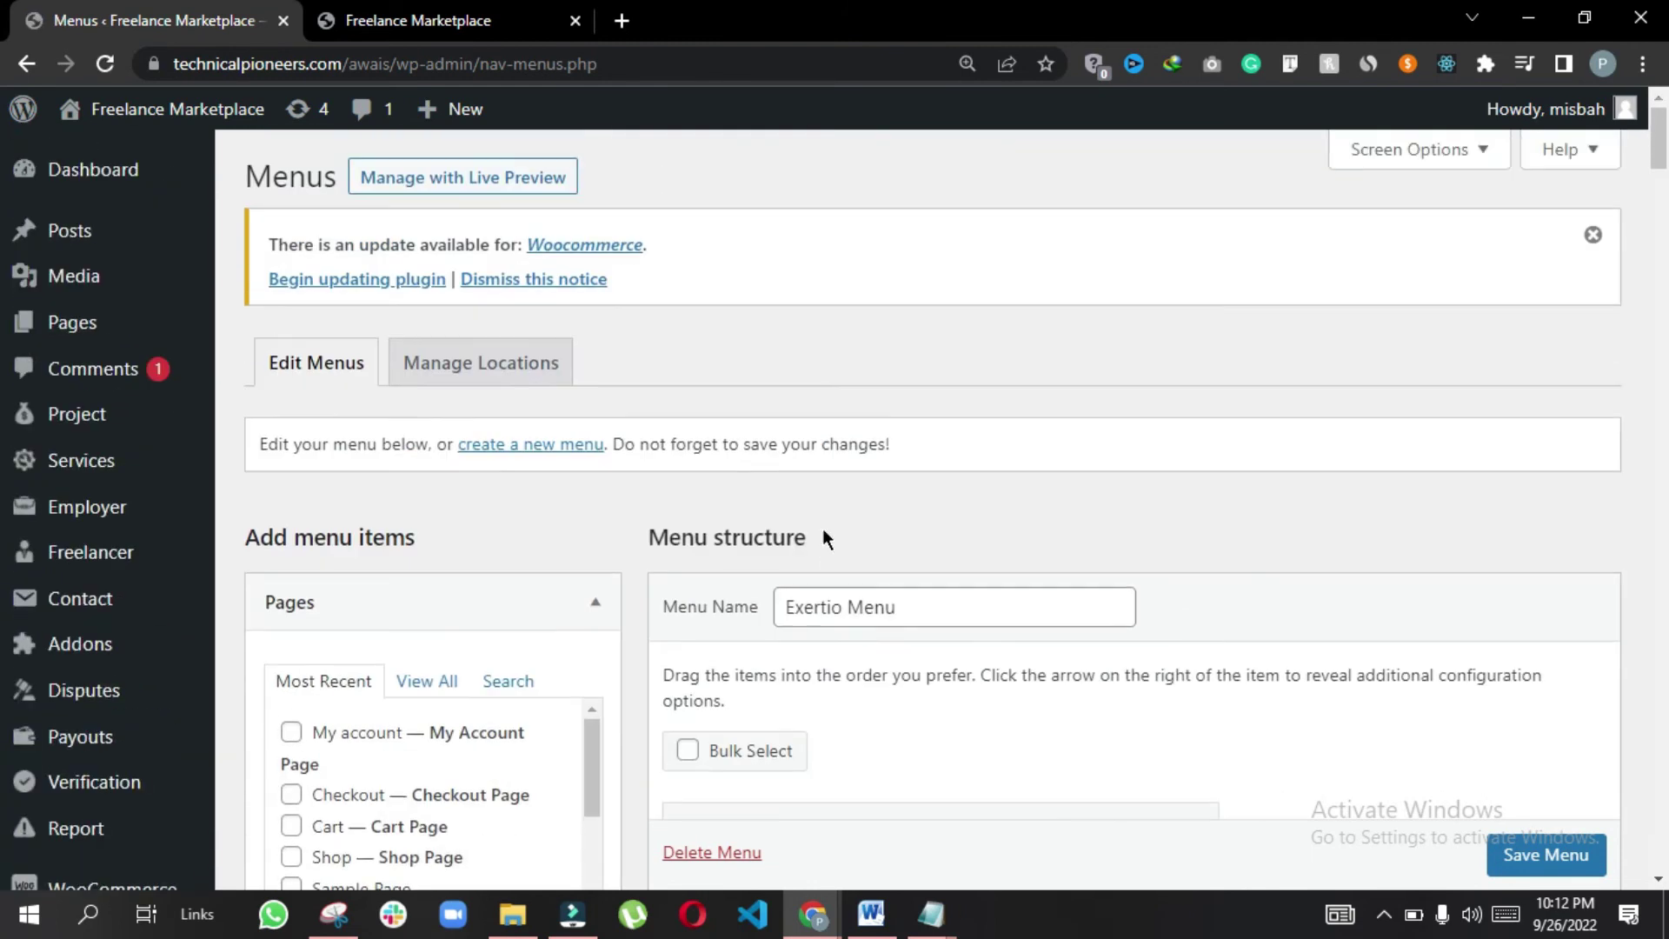
Create a new menu named Menu and assign it to the Exertio Menu display location
{"action": "left_click", "coordinate": [526, 447]}
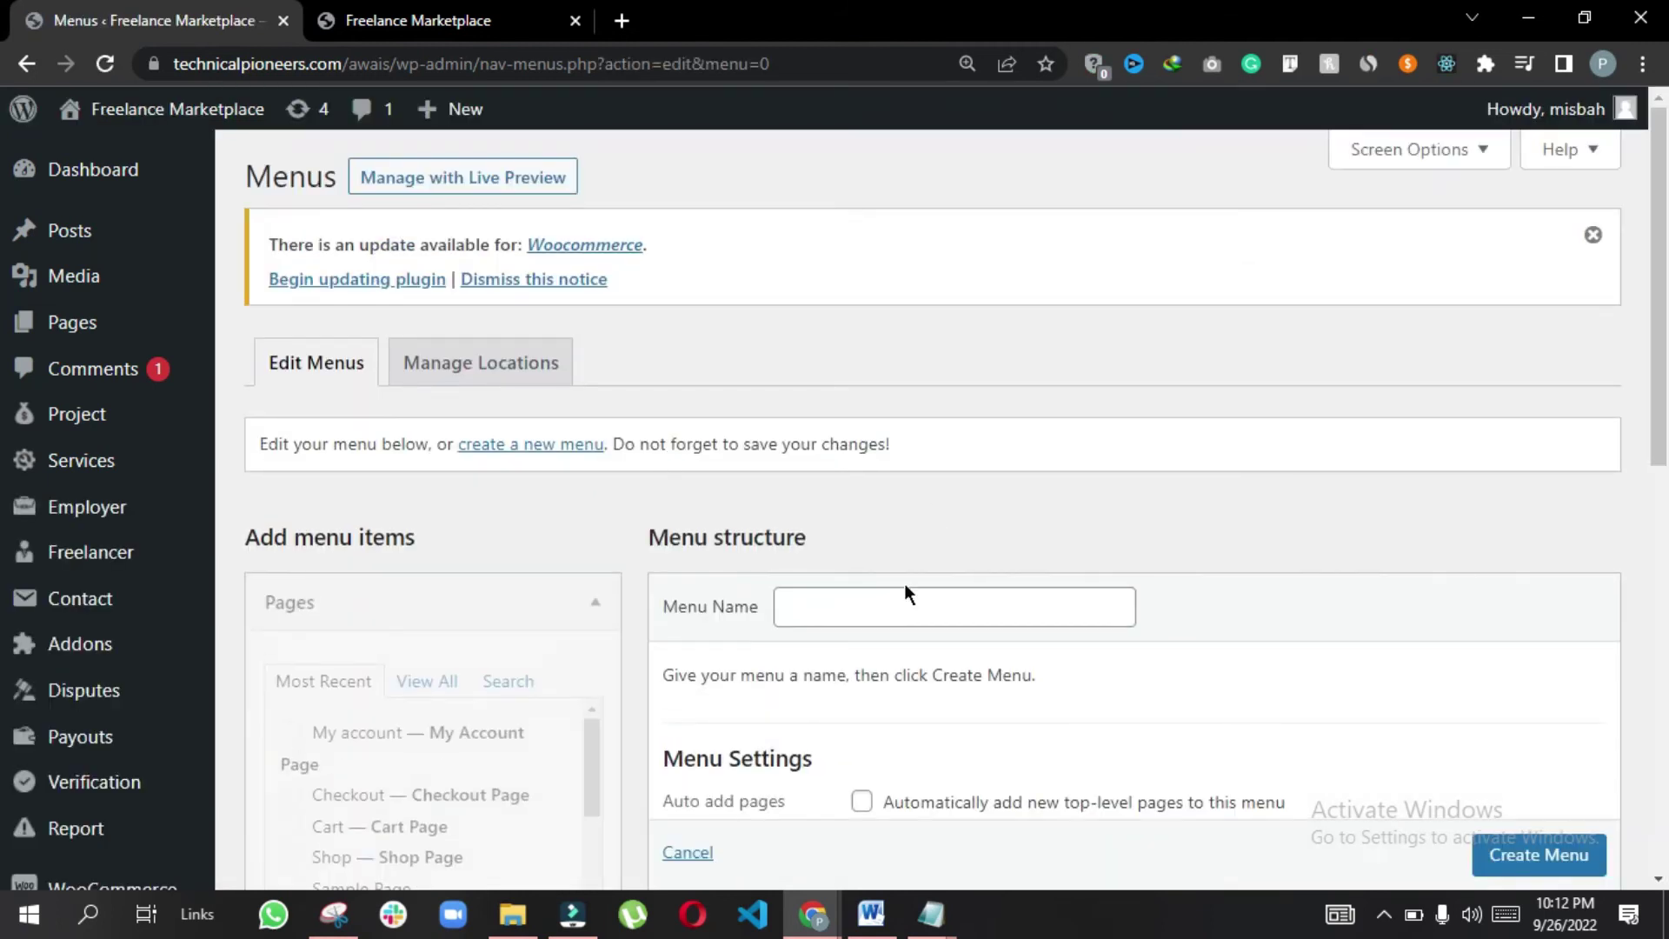
{"action": "left_click", "coordinate": [895, 605]}
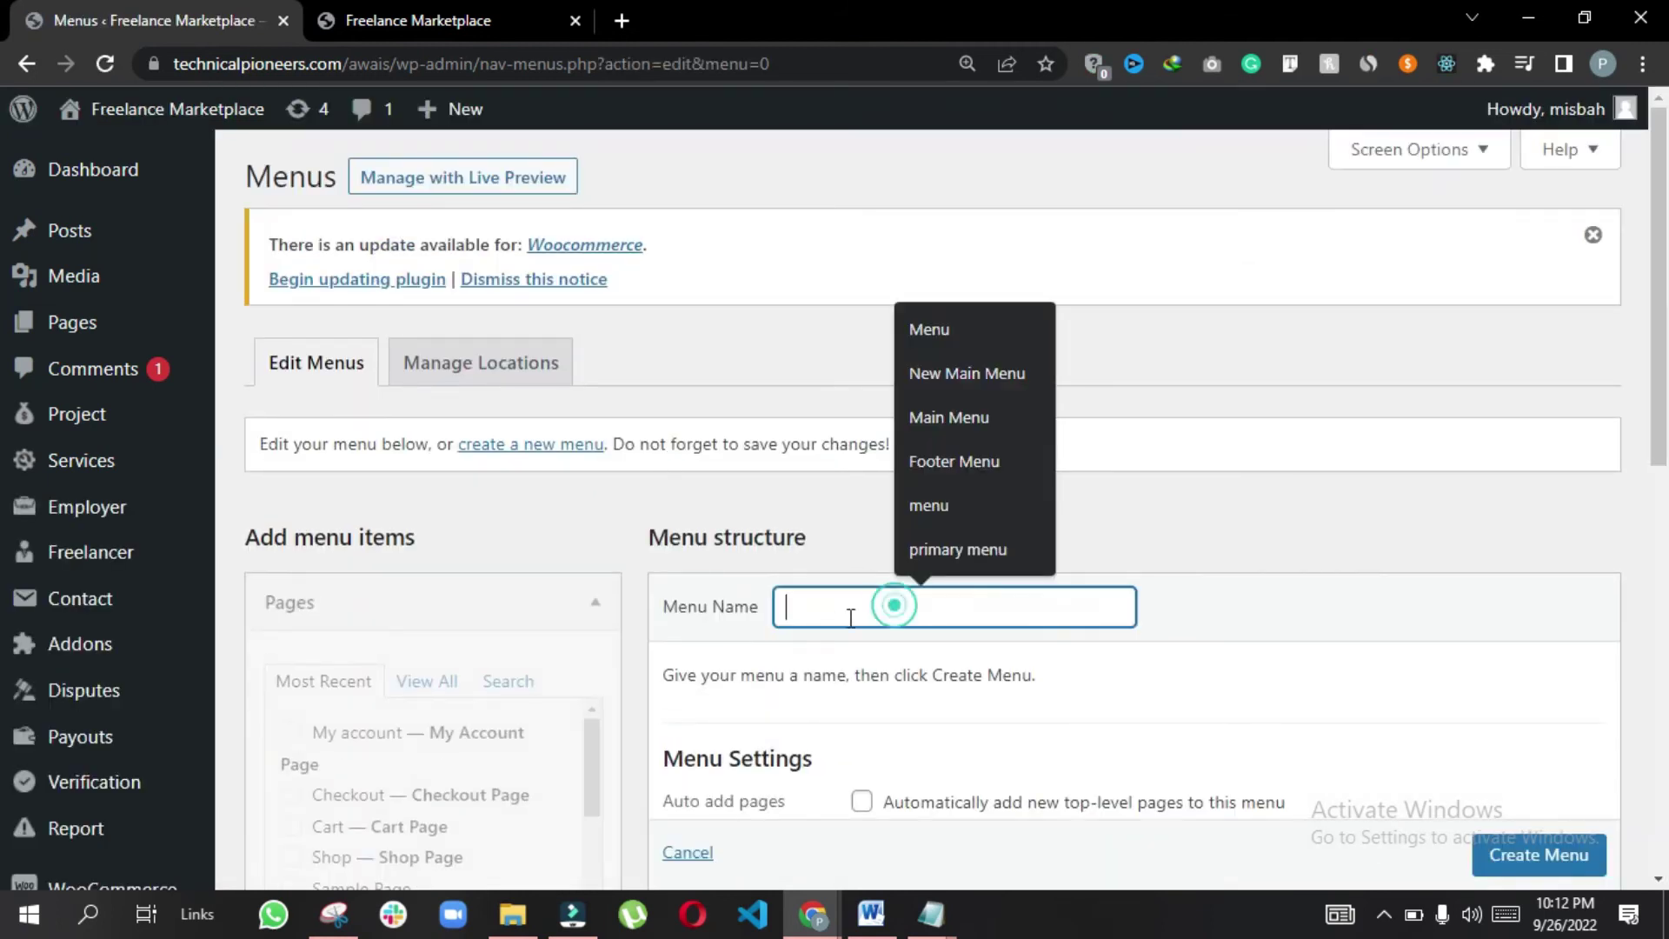
{"action": "left_click", "coordinate": [1009, 339]}
{"action": "scroll", "coordinate": [1232, 485], "scroll_direction": "down", "scroll_amount": 1}
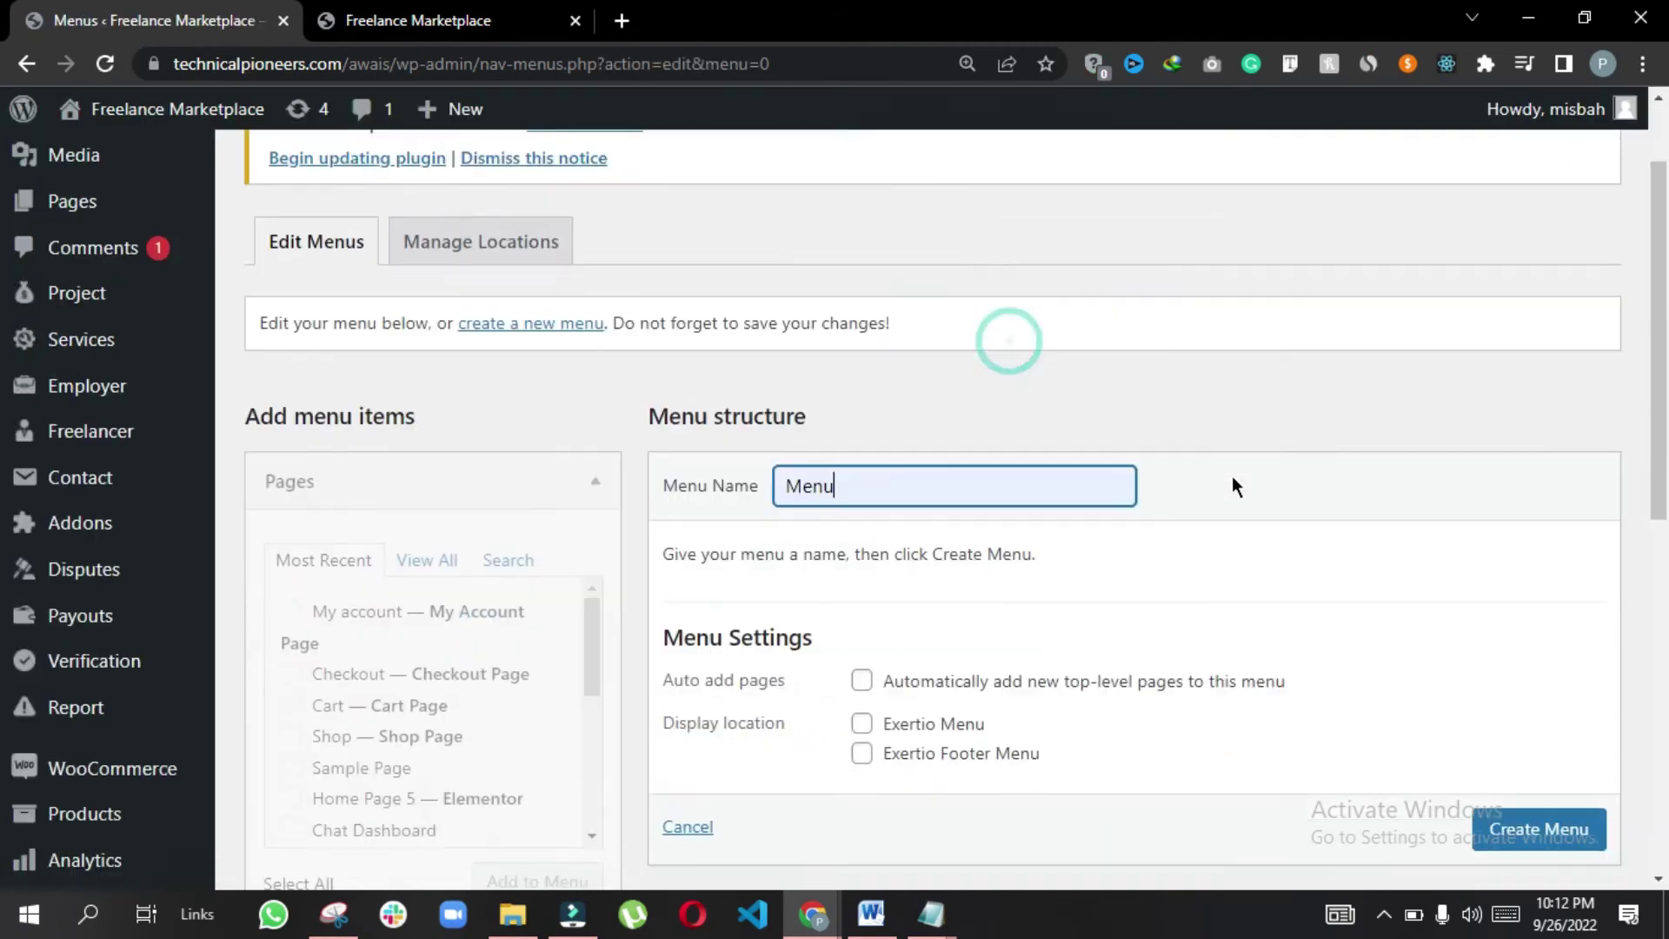
{"action": "scroll", "coordinate": [1234, 485], "scroll_direction": "down", "scroll_amount": 4}
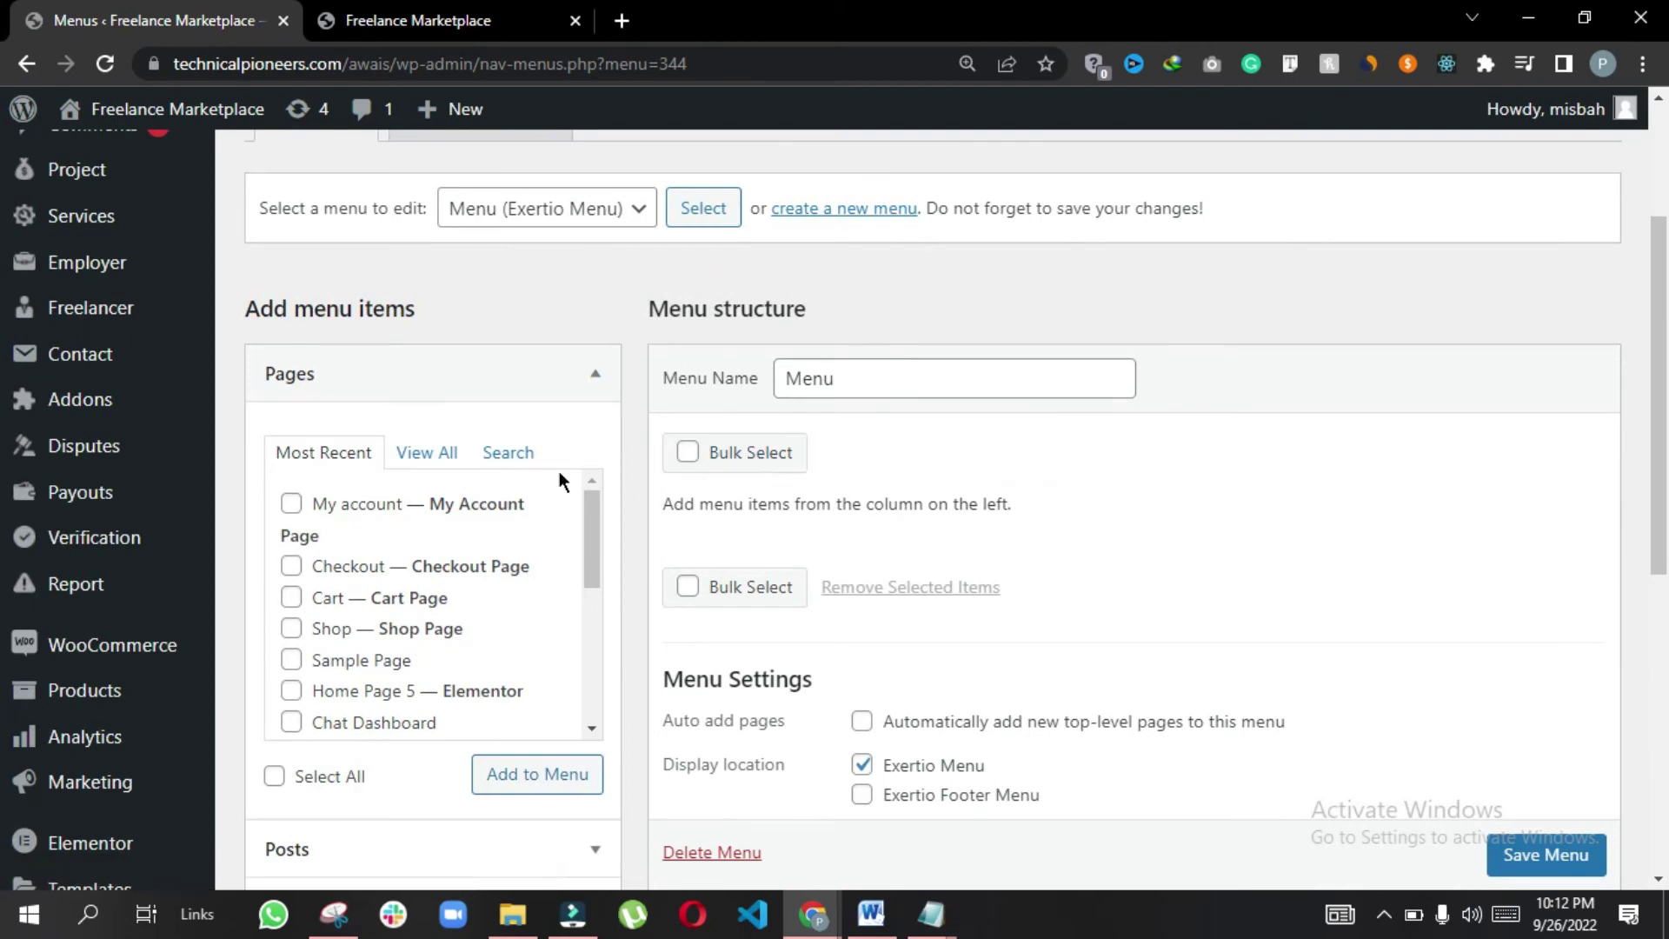
From the complete list of pages, select Home 1, Blog, About Us and Contact Us for the new menu
{"action": "scroll", "coordinate": [559, 477], "scroll_direction": "down", "scroll_amount": 2}
{"action": "scroll", "coordinate": [540, 615], "scroll_direction": "up", "scroll_amount": 3}
{"action": "scroll", "coordinate": [1069, 539], "scroll_direction": "down", "scroll_amount": 3}
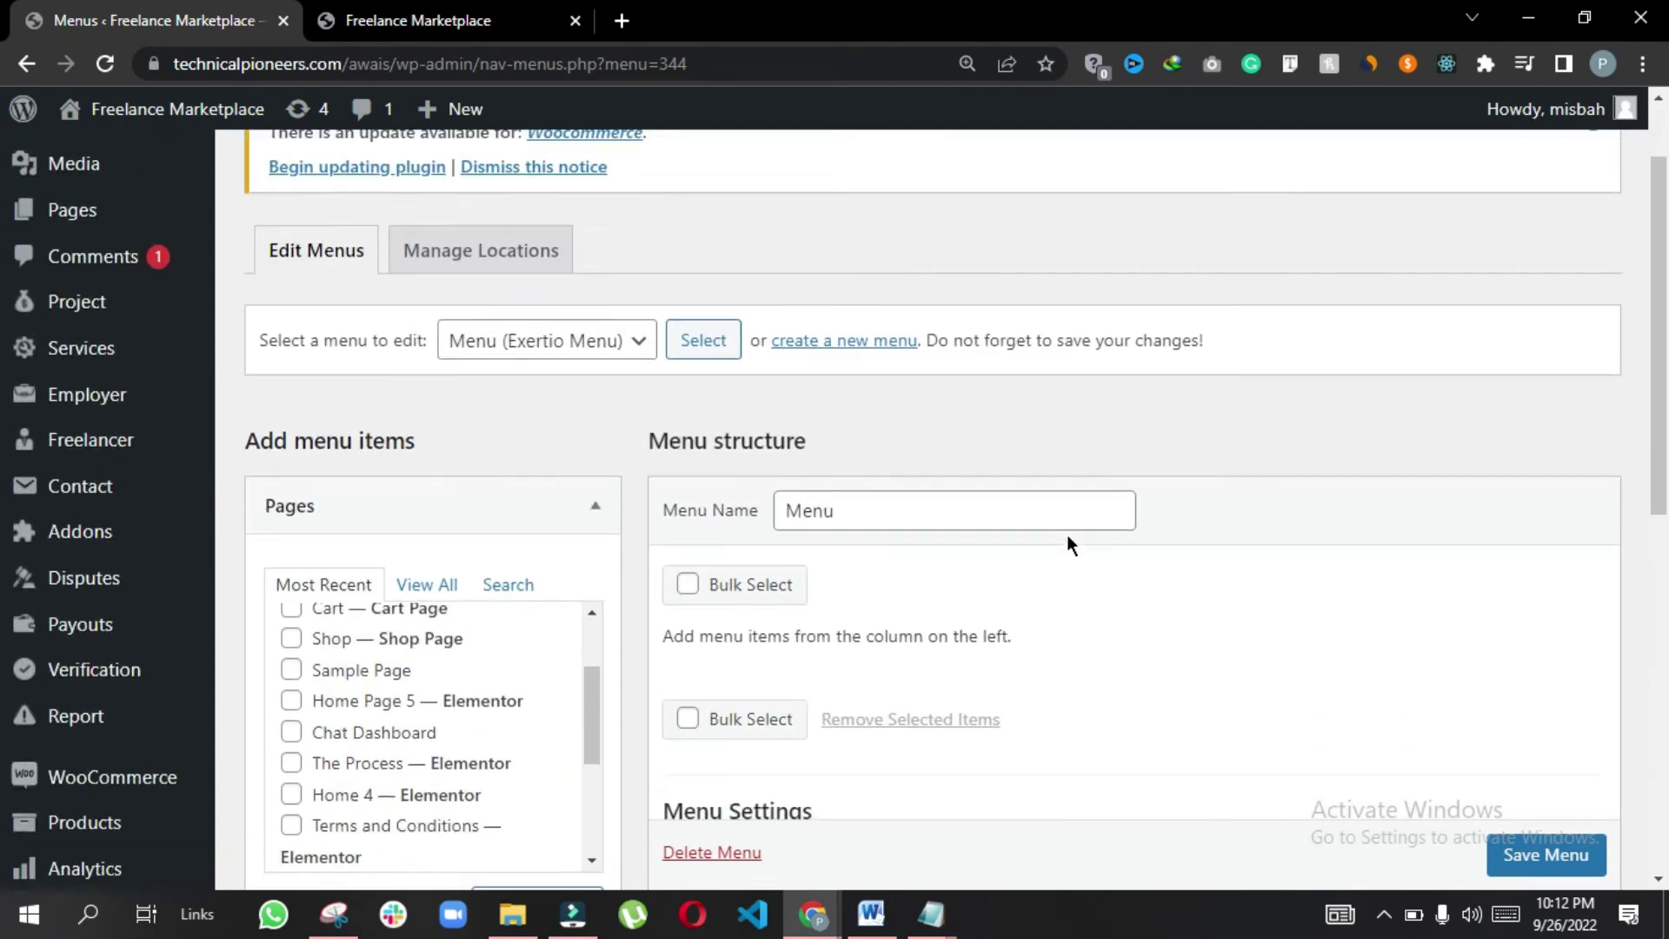
{"action": "scroll", "coordinate": [402, 581], "scroll_direction": "down", "scroll_amount": 3}
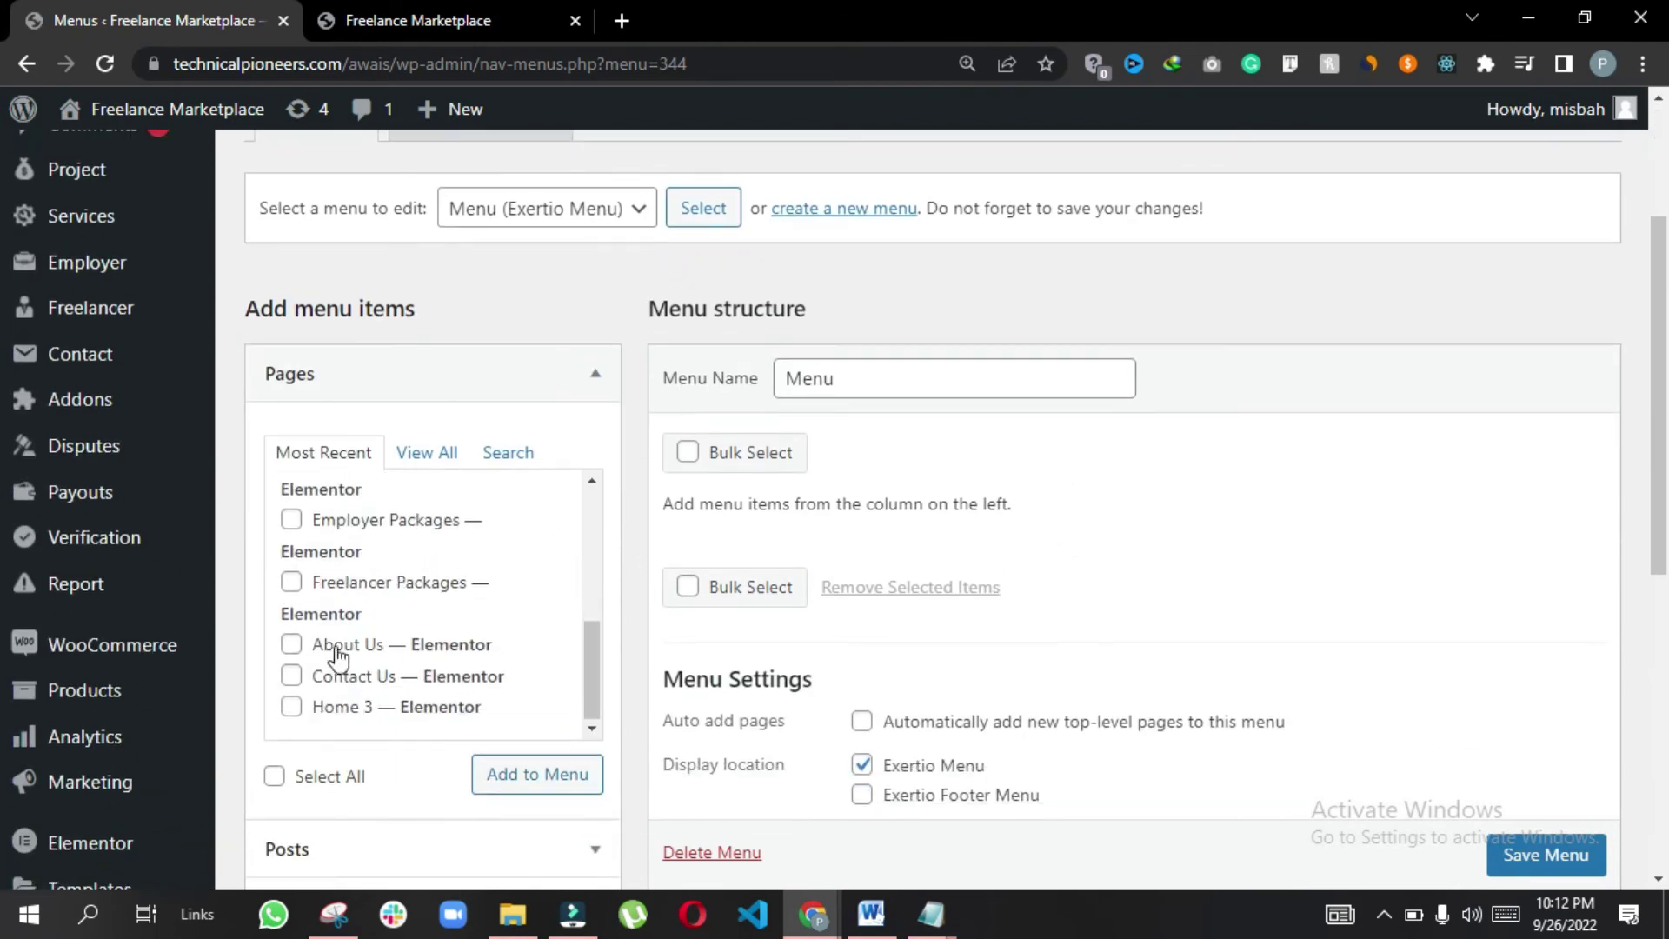
{"action": "scroll", "coordinate": [339, 658], "scroll_direction": "up", "scroll_amount": 5}
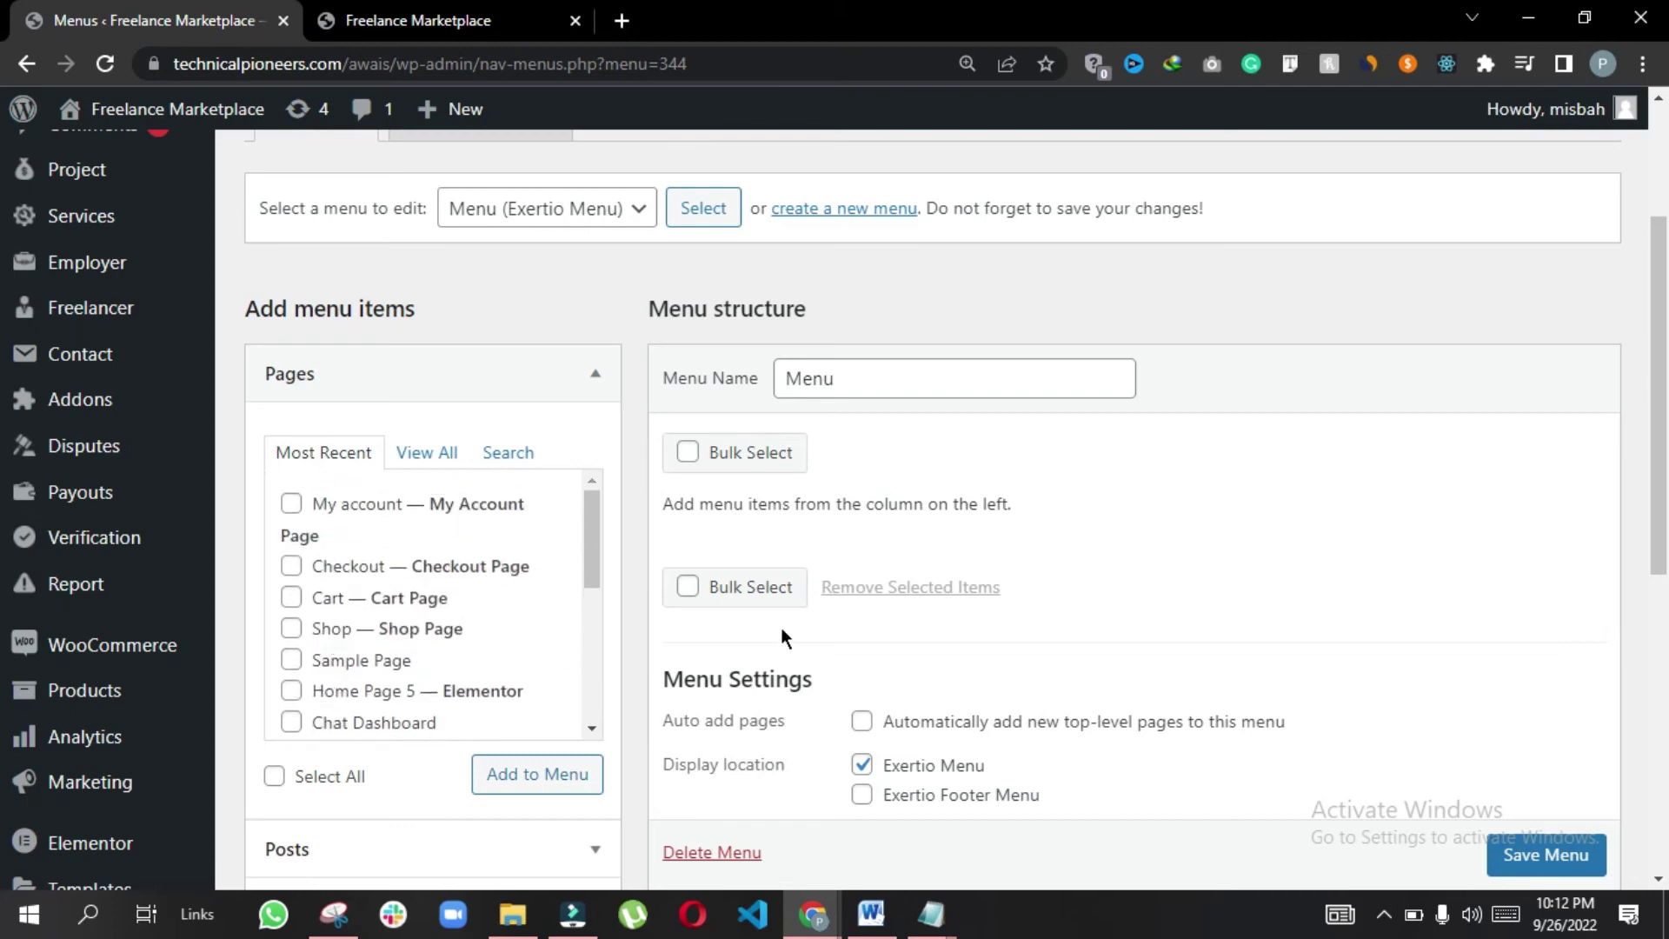
{"action": "left_click", "coordinate": [429, 452]}
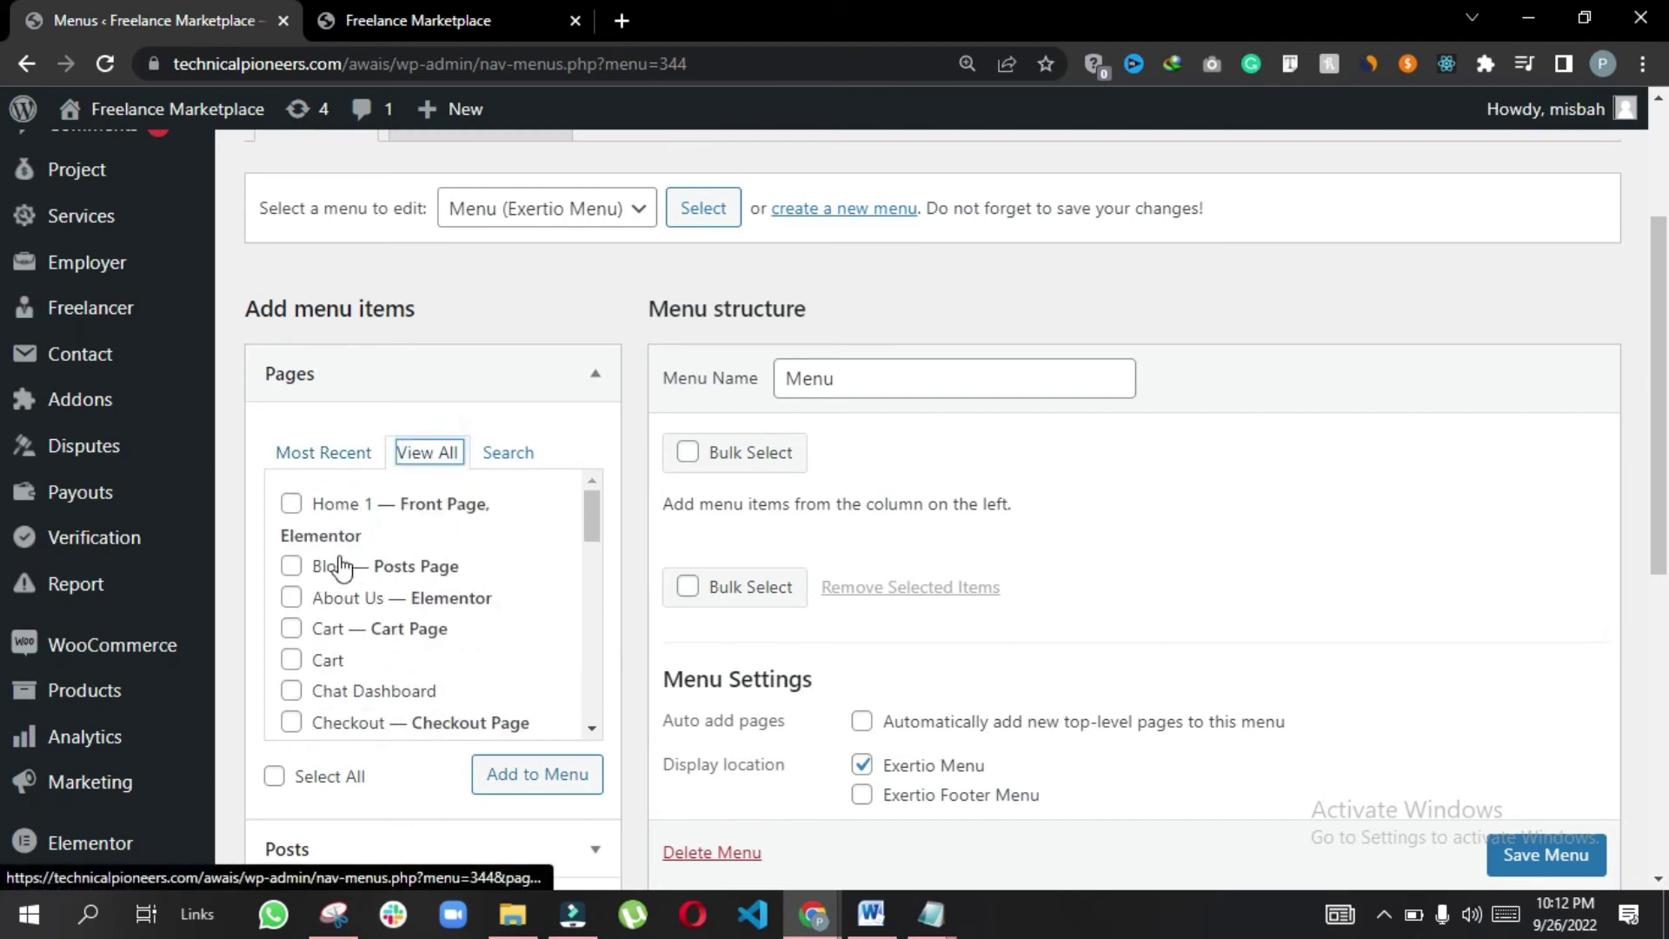
{"action": "left_click", "coordinate": [291, 503]}
{"action": "left_click", "coordinate": [292, 569]}
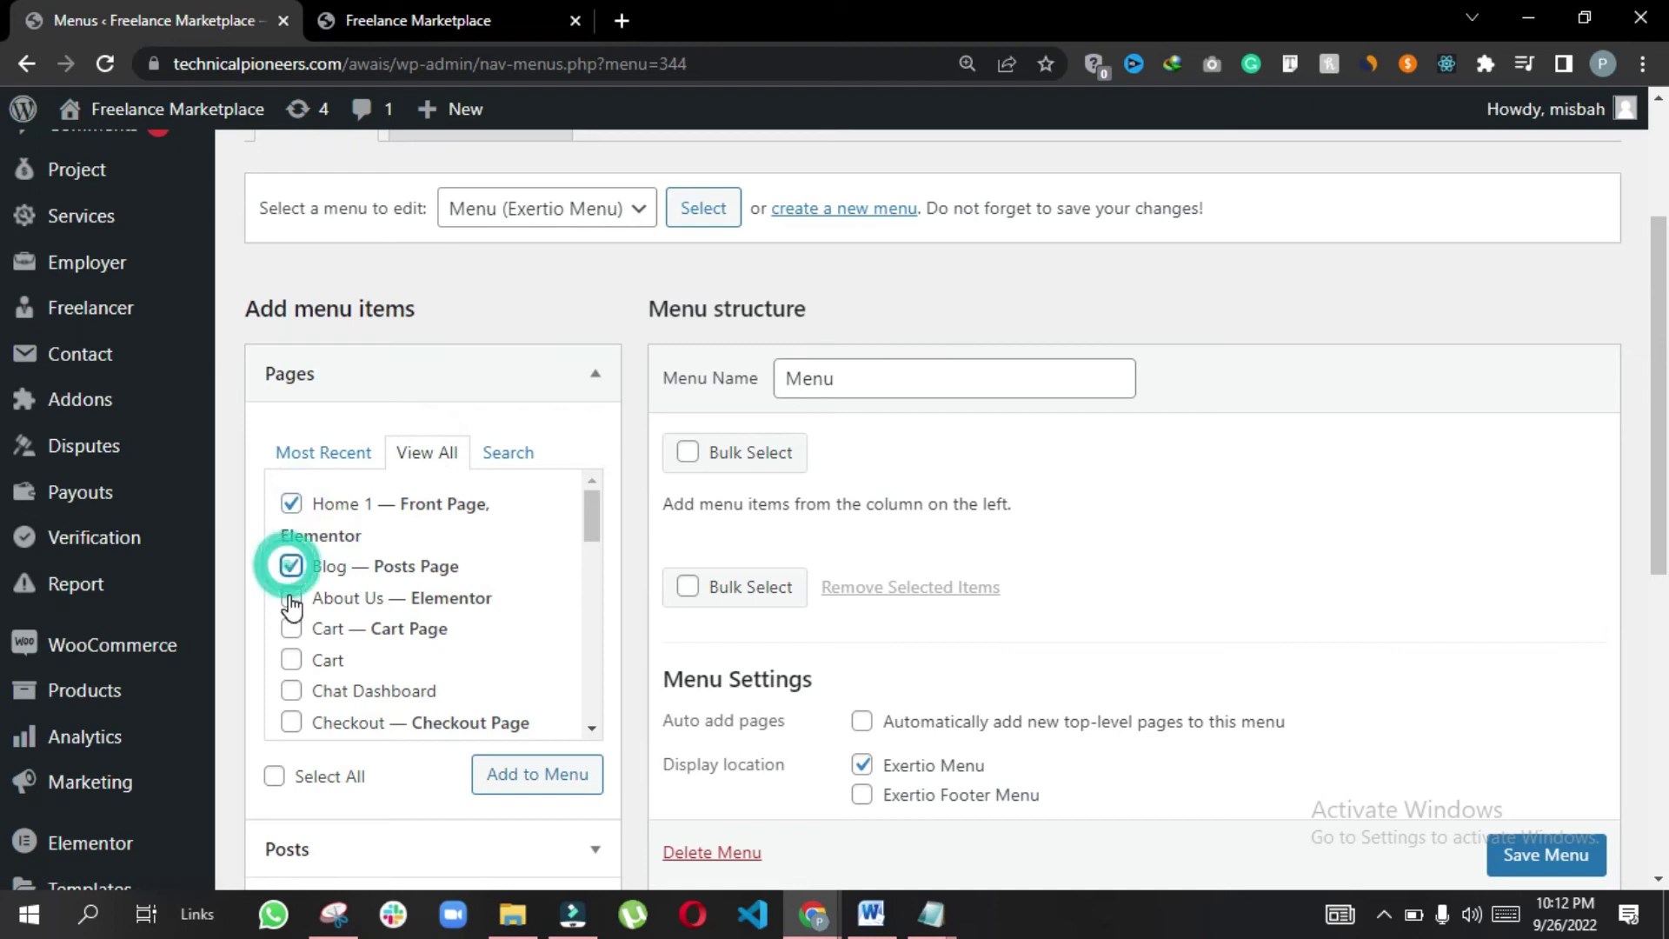
{"action": "left_click", "coordinate": [292, 598]}
{"action": "scroll", "coordinate": [447, 615], "scroll_direction": "down", "scroll_amount": 2}
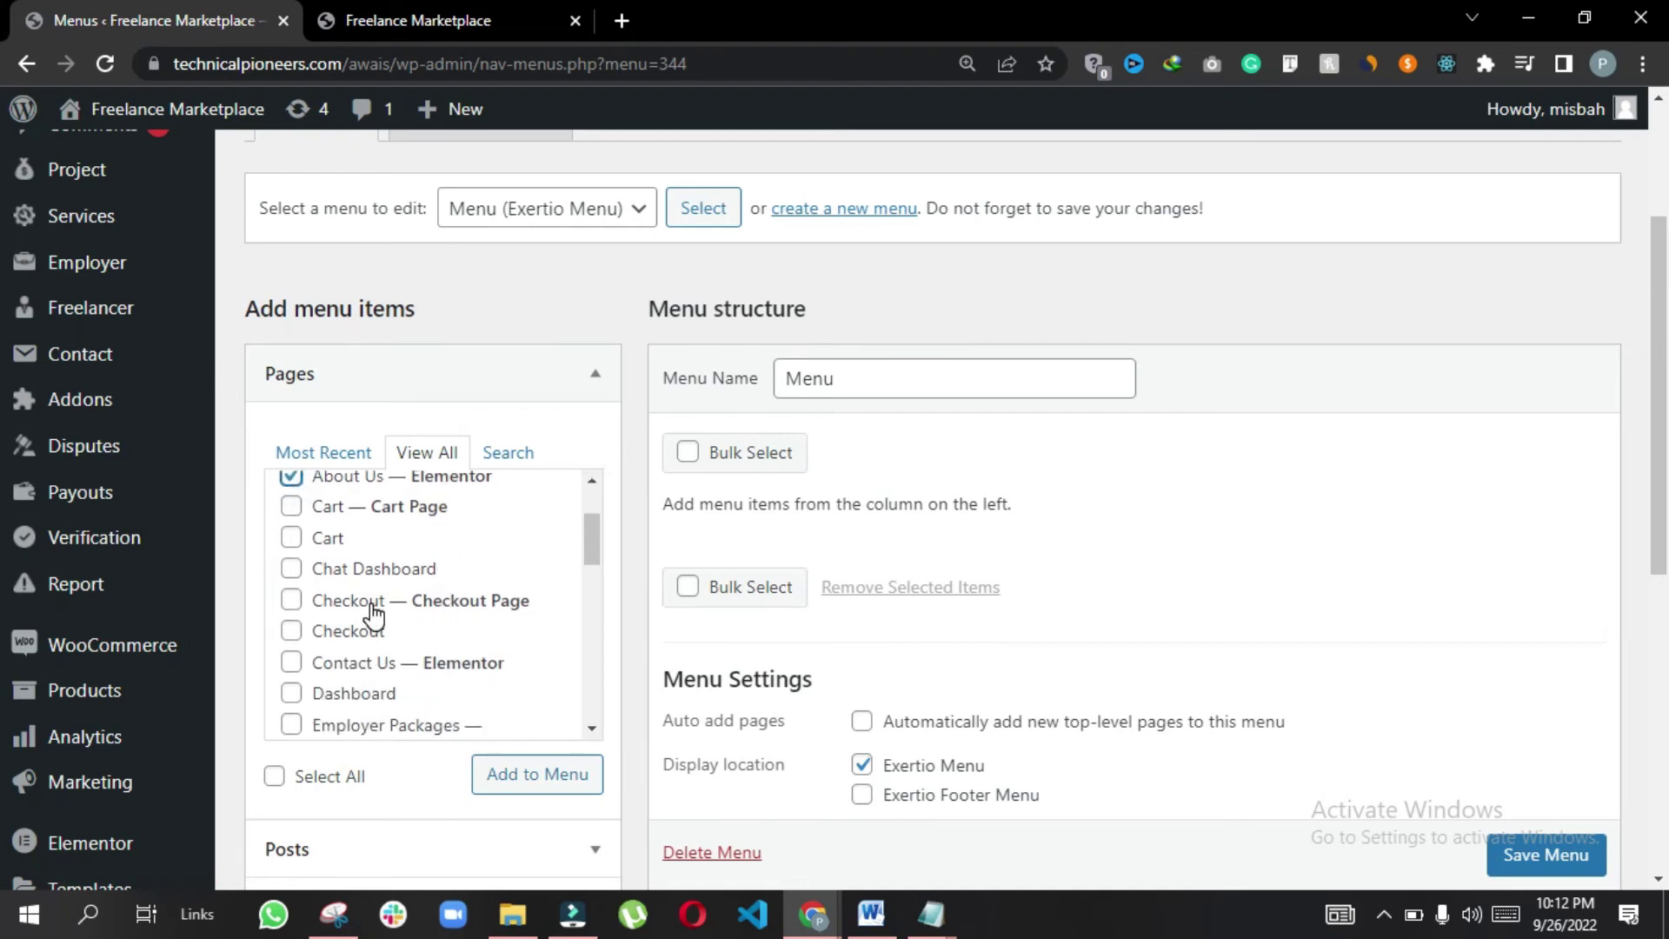
{"action": "scroll", "coordinate": [374, 615], "scroll_direction": "down", "scroll_amount": 2}
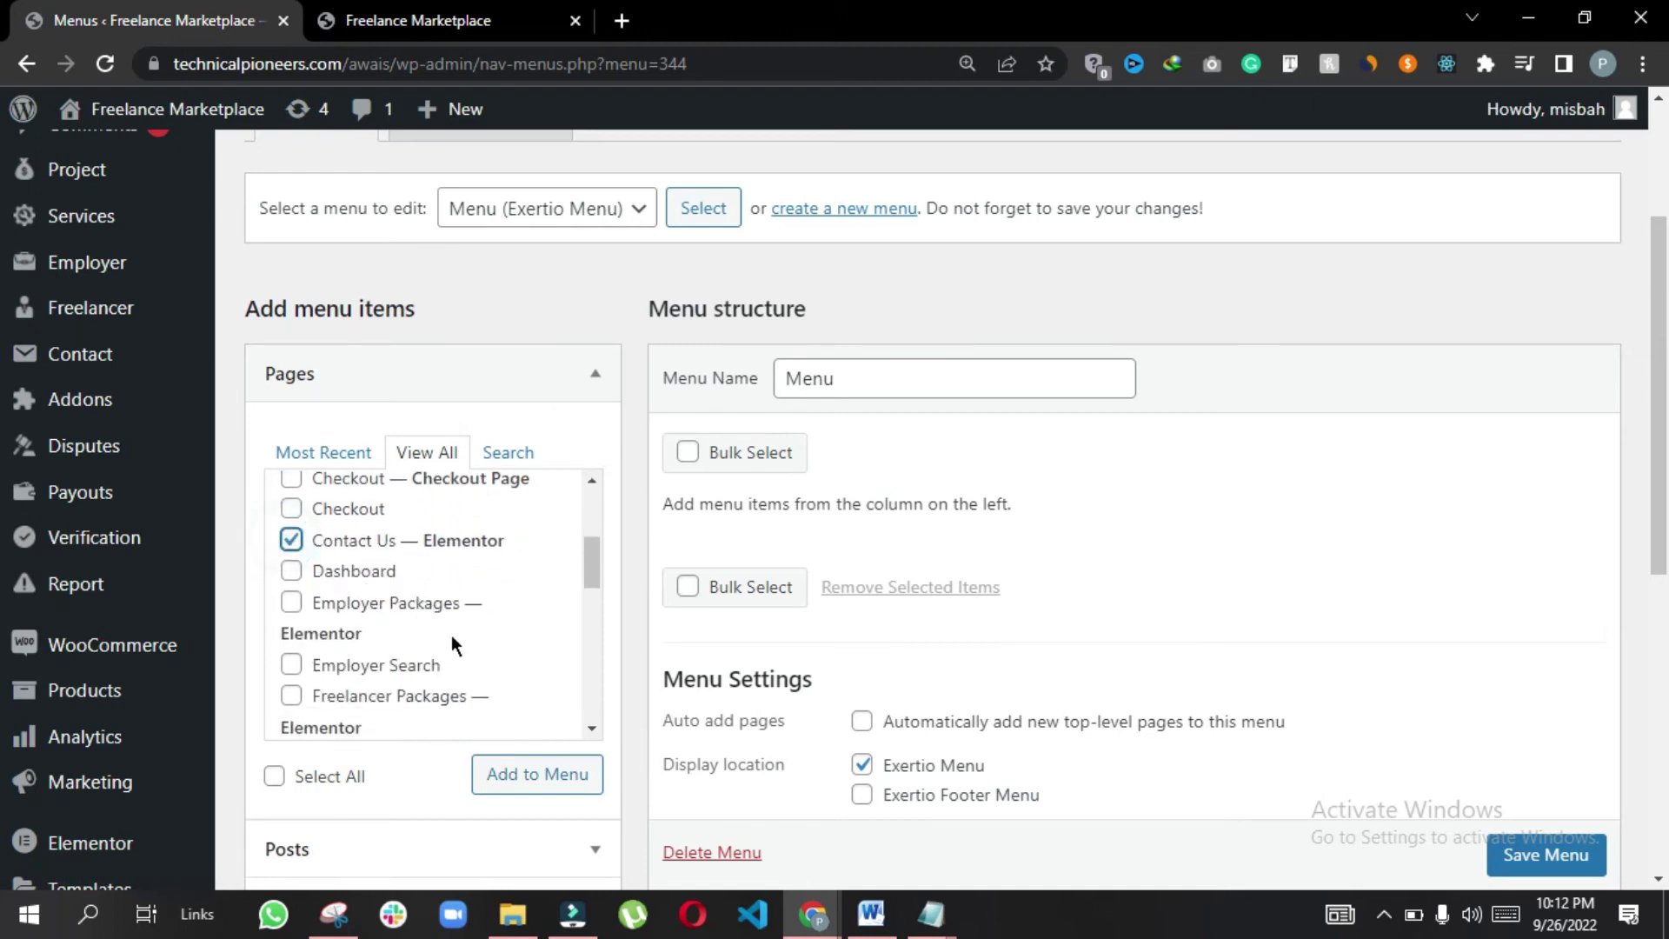
Include Employer Packages in the page selection and add all selected pages to the menu
{"action": "scroll", "coordinate": [451, 635], "scroll_direction": "down", "scroll_amount": 2}
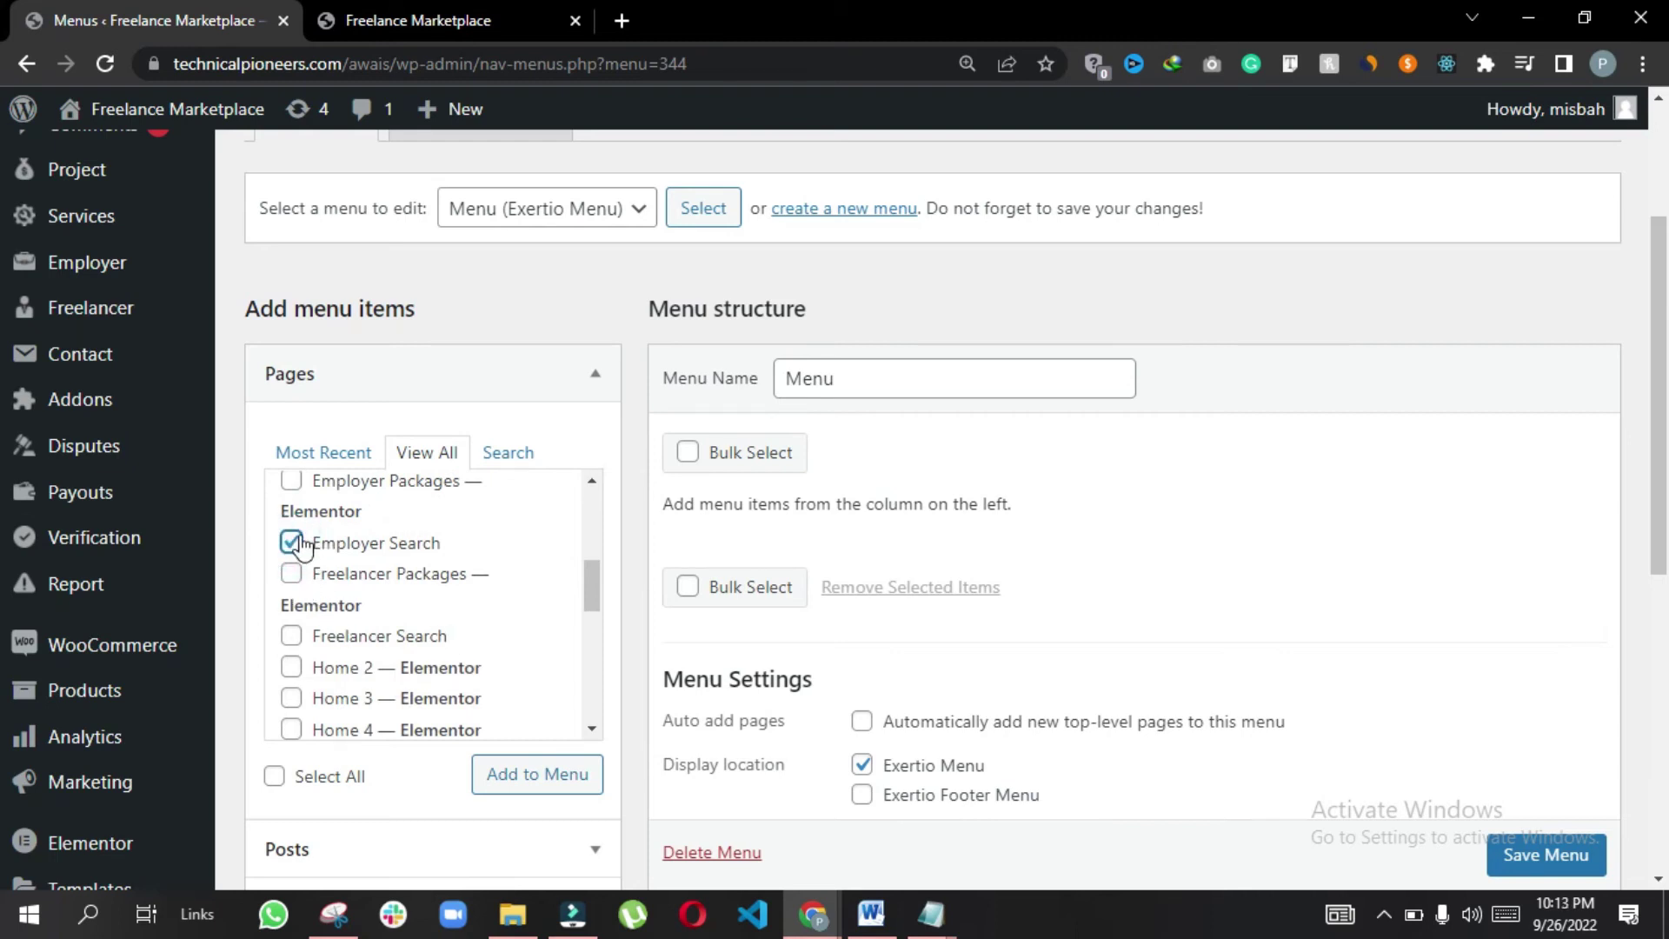
{"action": "scroll", "coordinate": [410, 608], "scroll_direction": "down", "scroll_amount": 6}
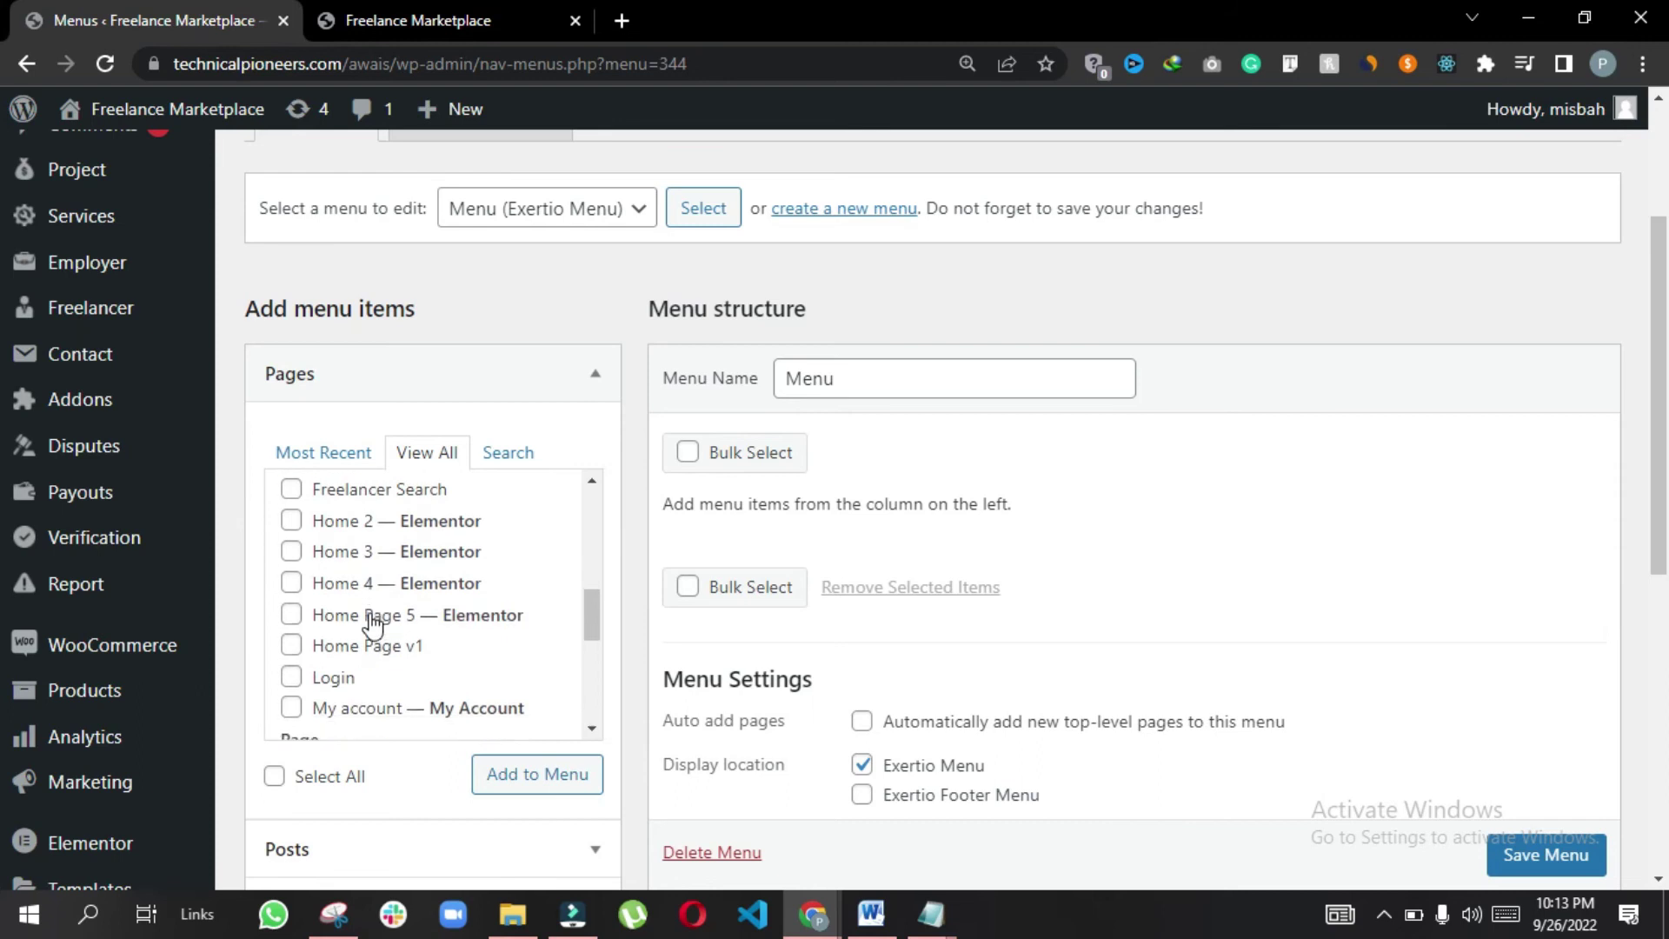
{"action": "scroll", "coordinate": [395, 656], "scroll_direction": "down", "scroll_amount": 3}
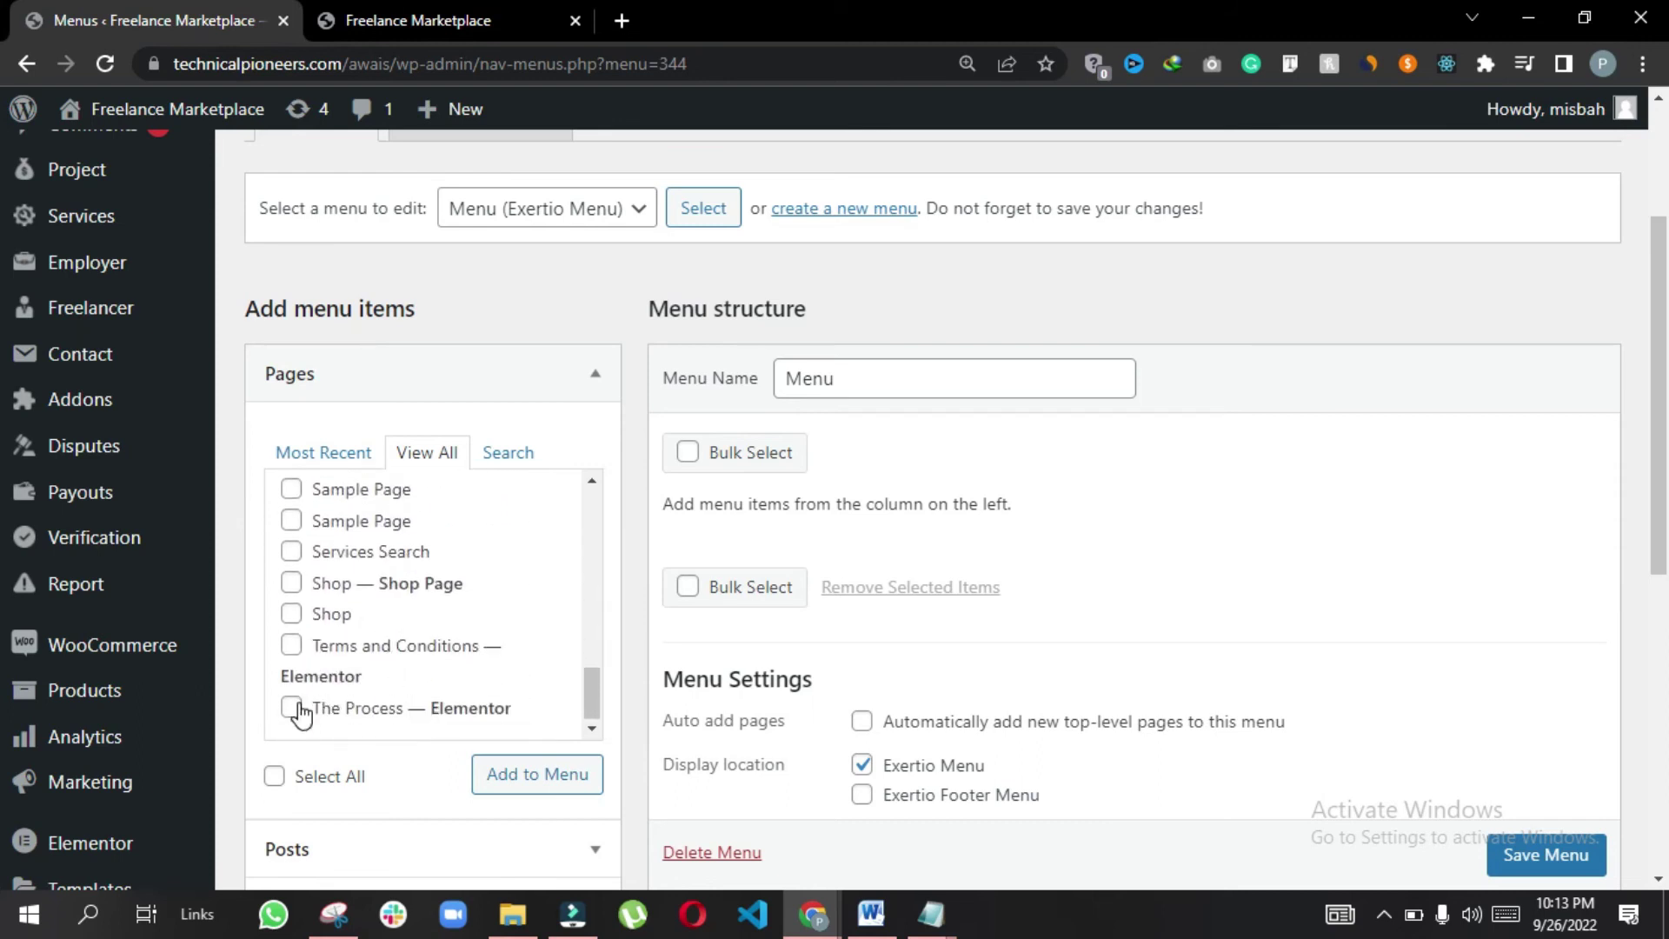
{"action": "scroll", "coordinate": [444, 675], "scroll_direction": "up", "scroll_amount": 7}
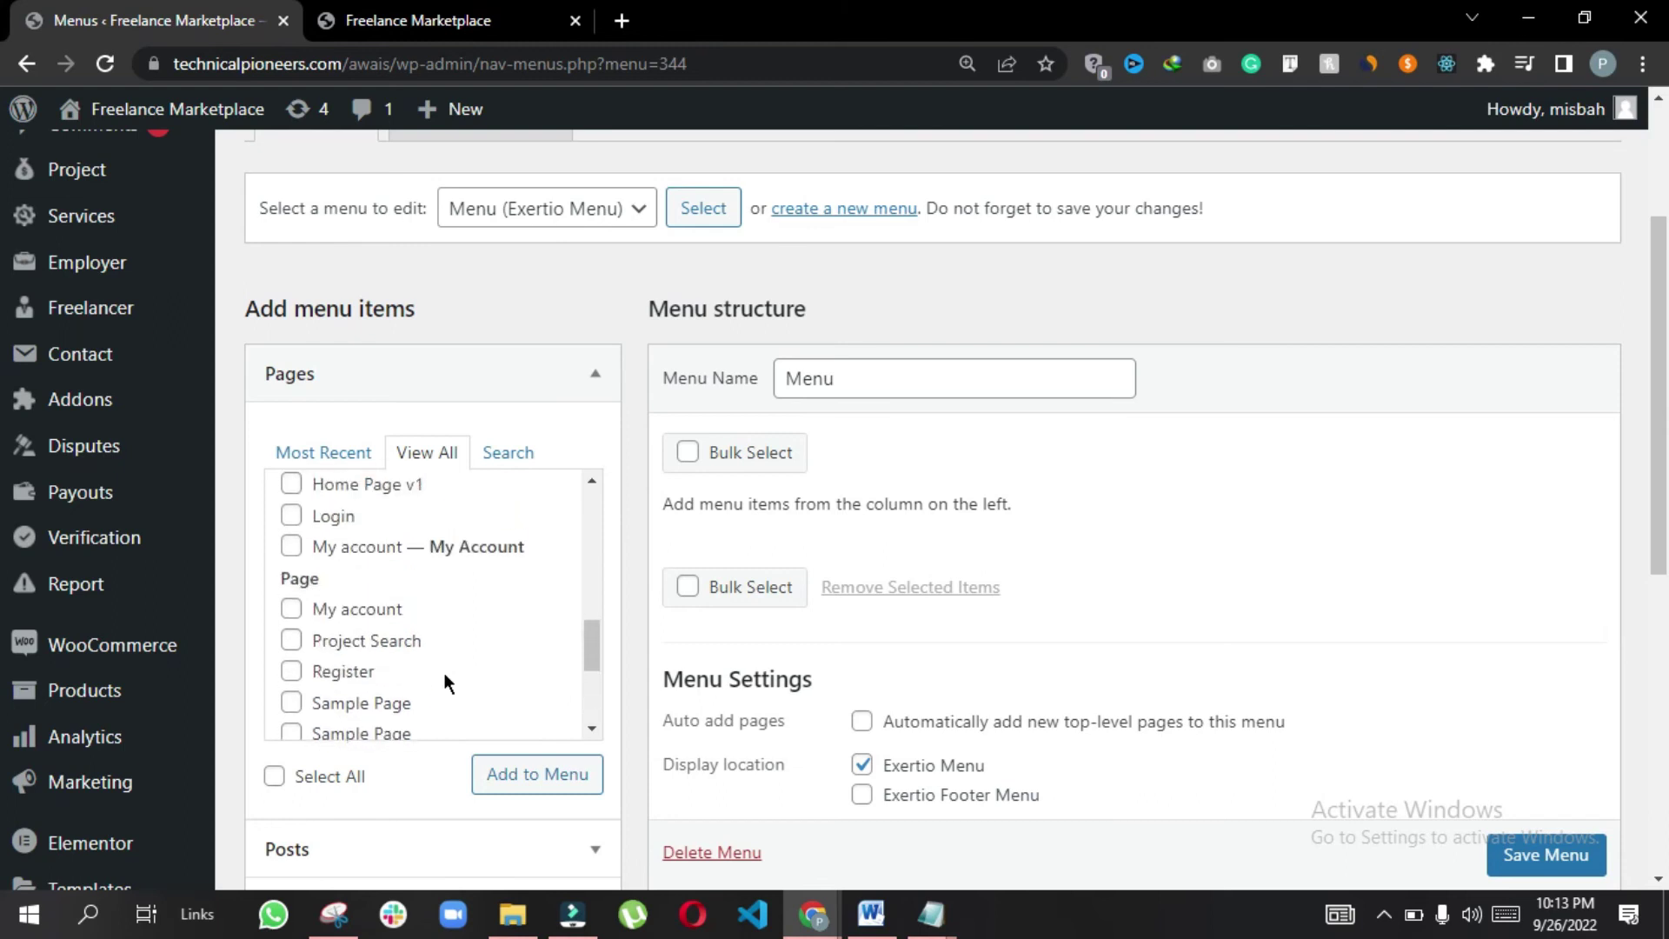
{"action": "scroll", "coordinate": [446, 684], "scroll_direction": "up", "scroll_amount": 3}
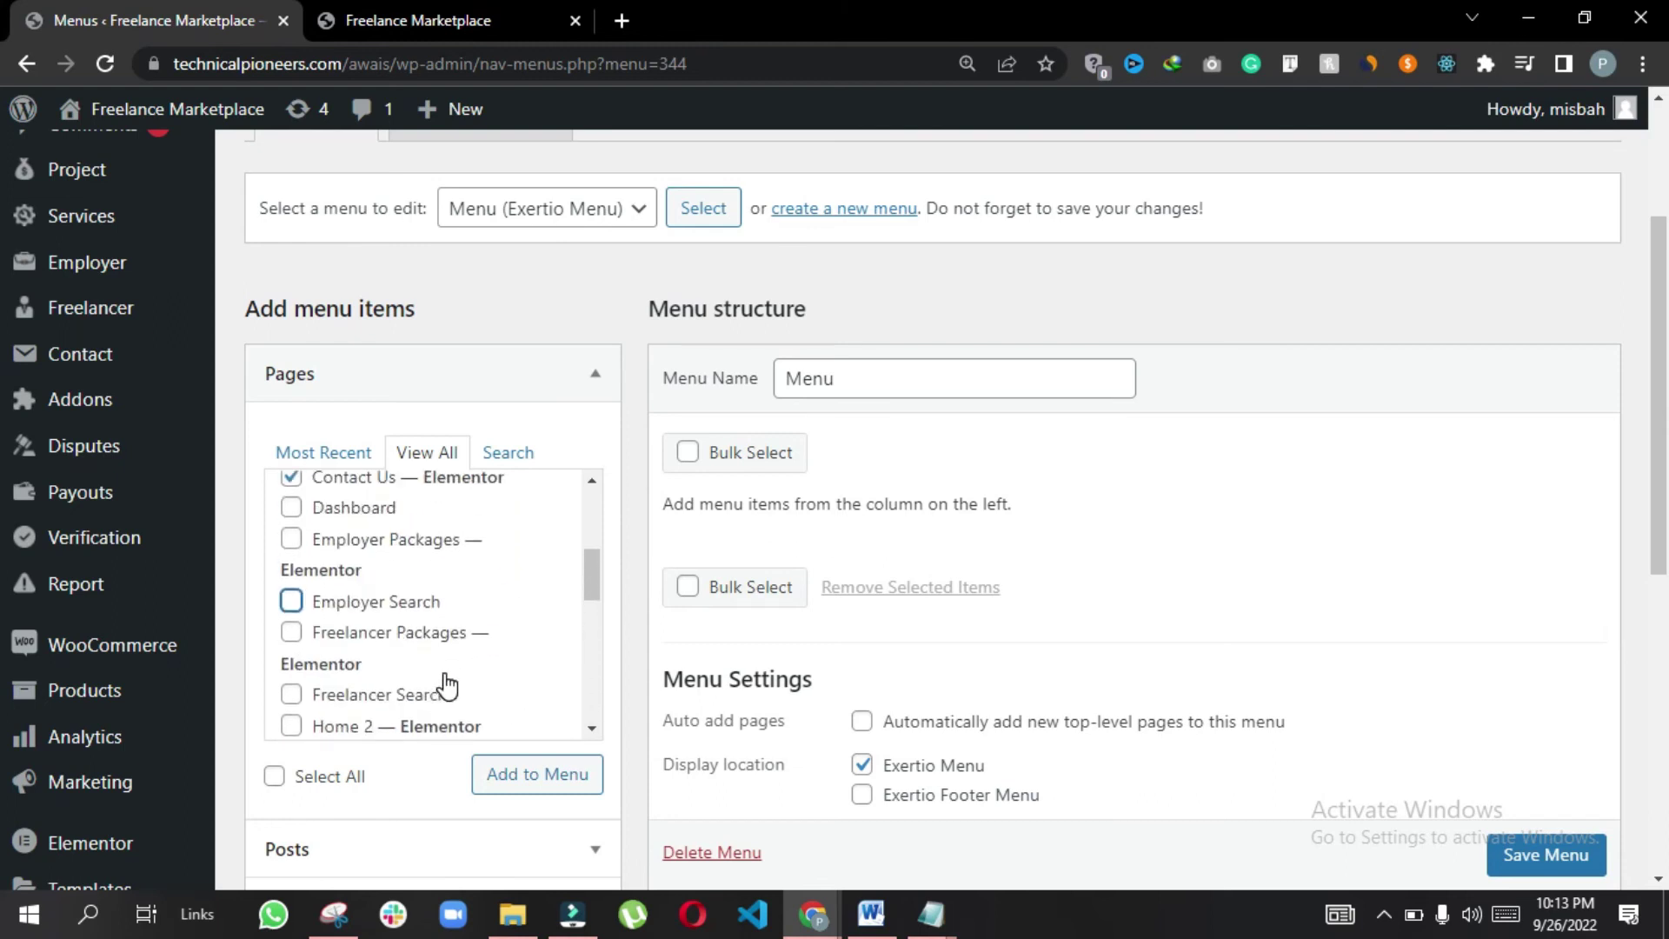
{"action": "scroll", "coordinate": [296, 648], "scroll_direction": "up", "scroll_amount": 2}
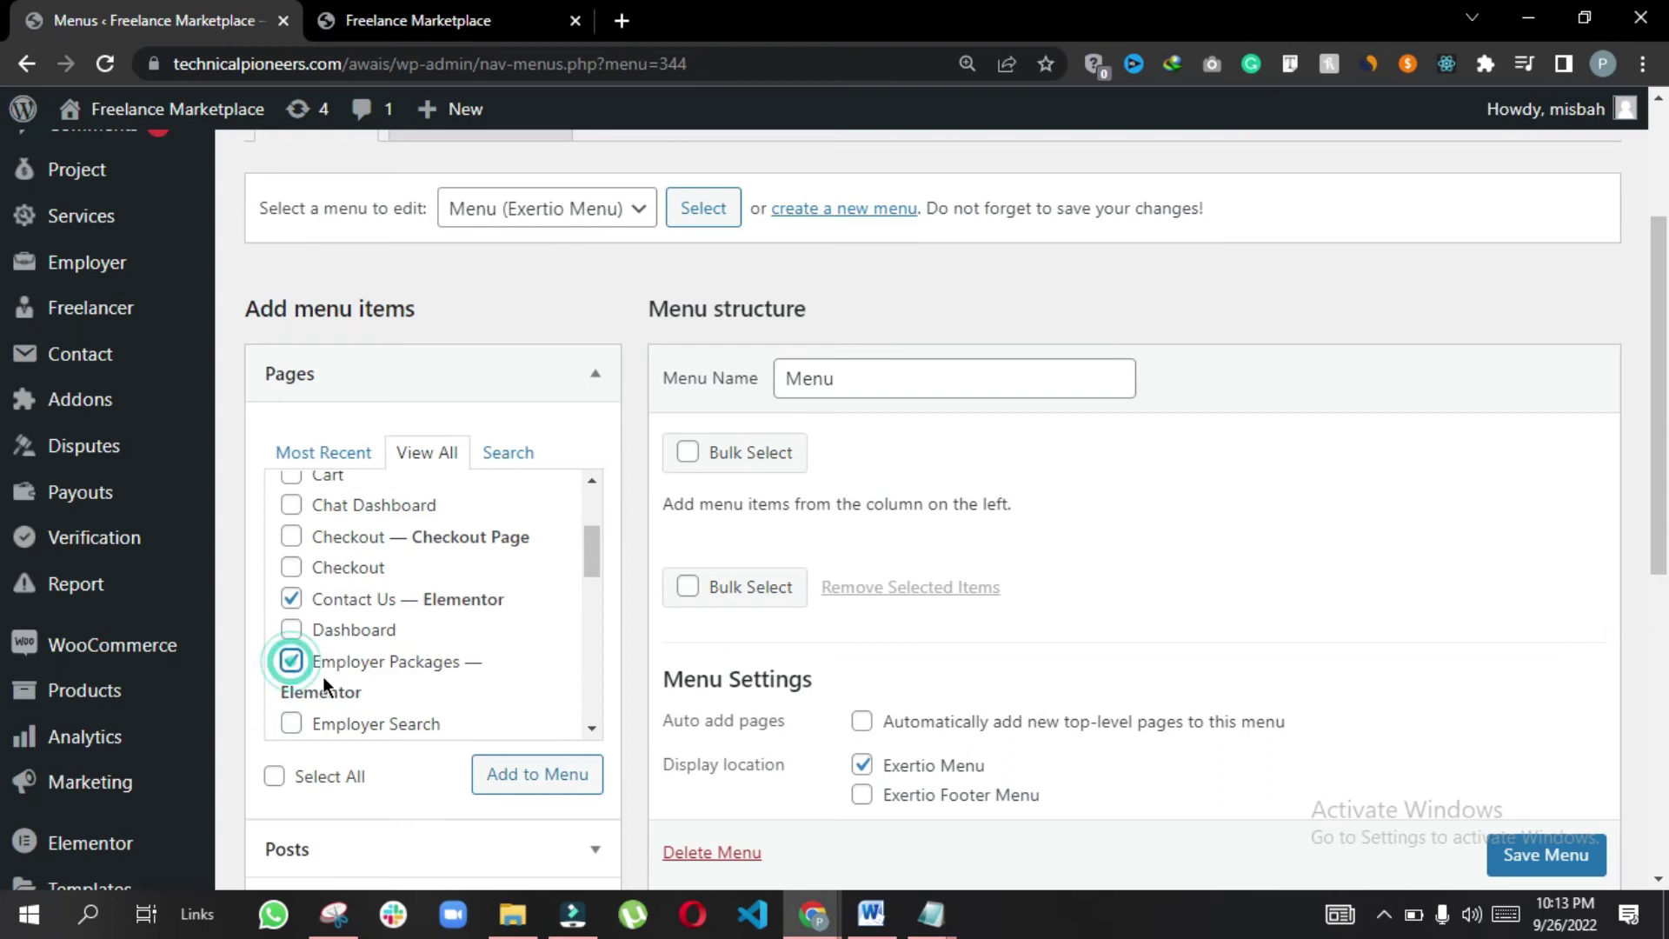
{"action": "scroll", "coordinate": [1478, 686], "scroll_direction": "down", "scroll_amount": 3}
{"action": "left_click", "coordinate": [1575, 635]}
{"action": "left_click", "coordinate": [532, 532]}
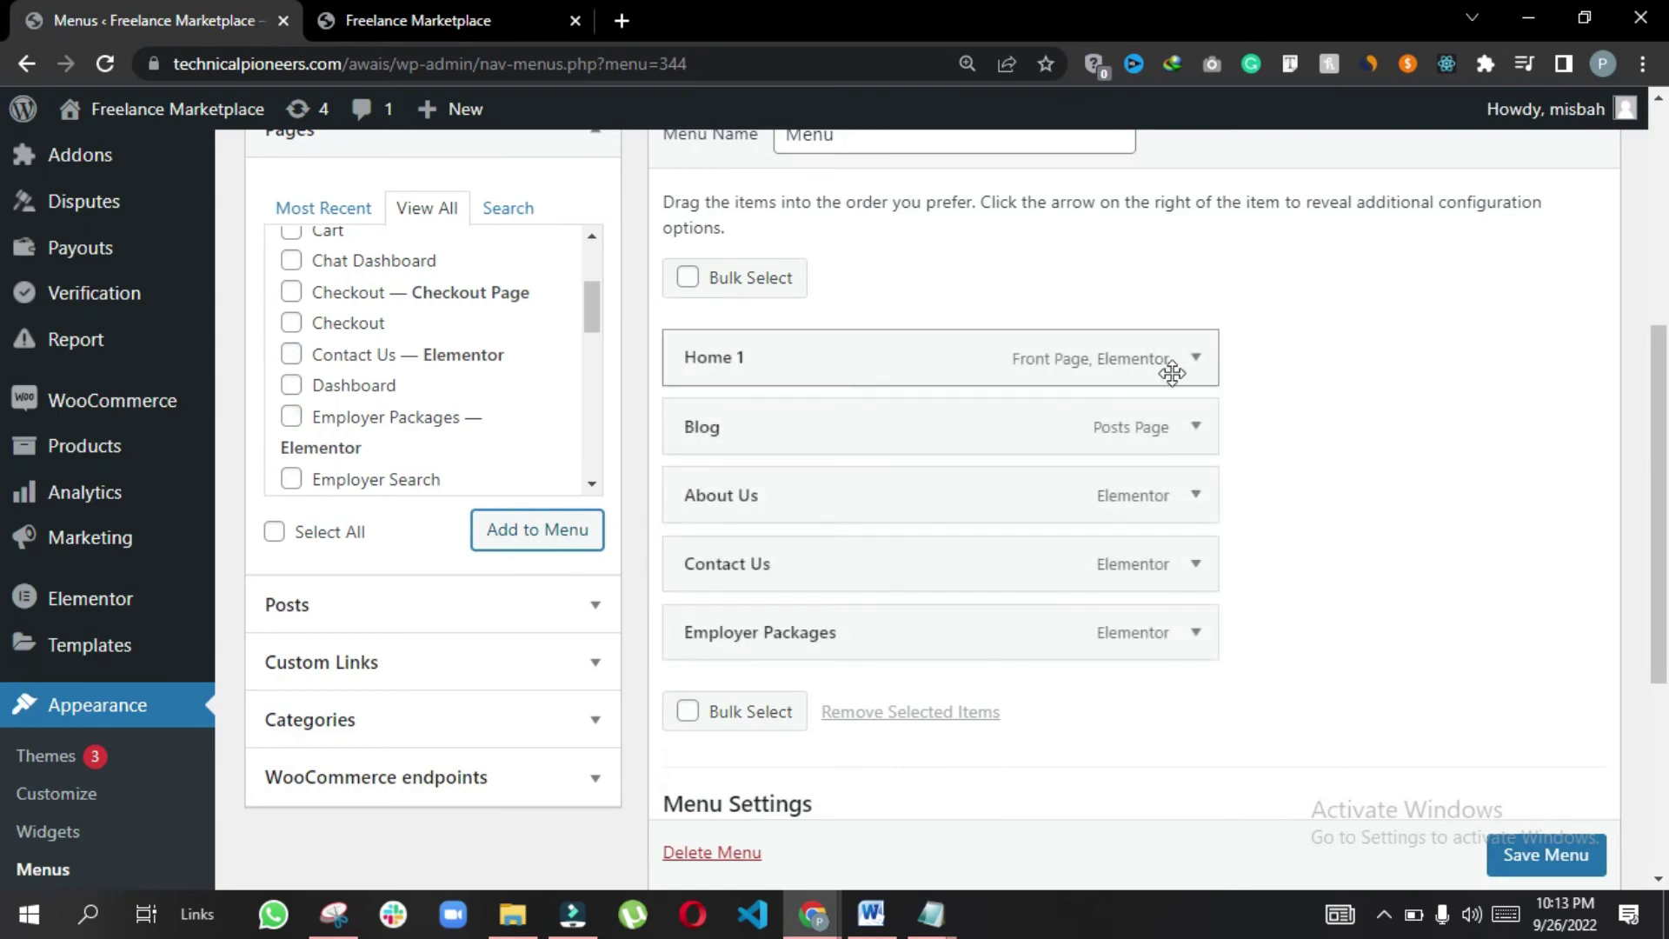
Change the Home 1 item's navigation label to Home and save the menu
{"action": "left_click", "coordinate": [1200, 359]}
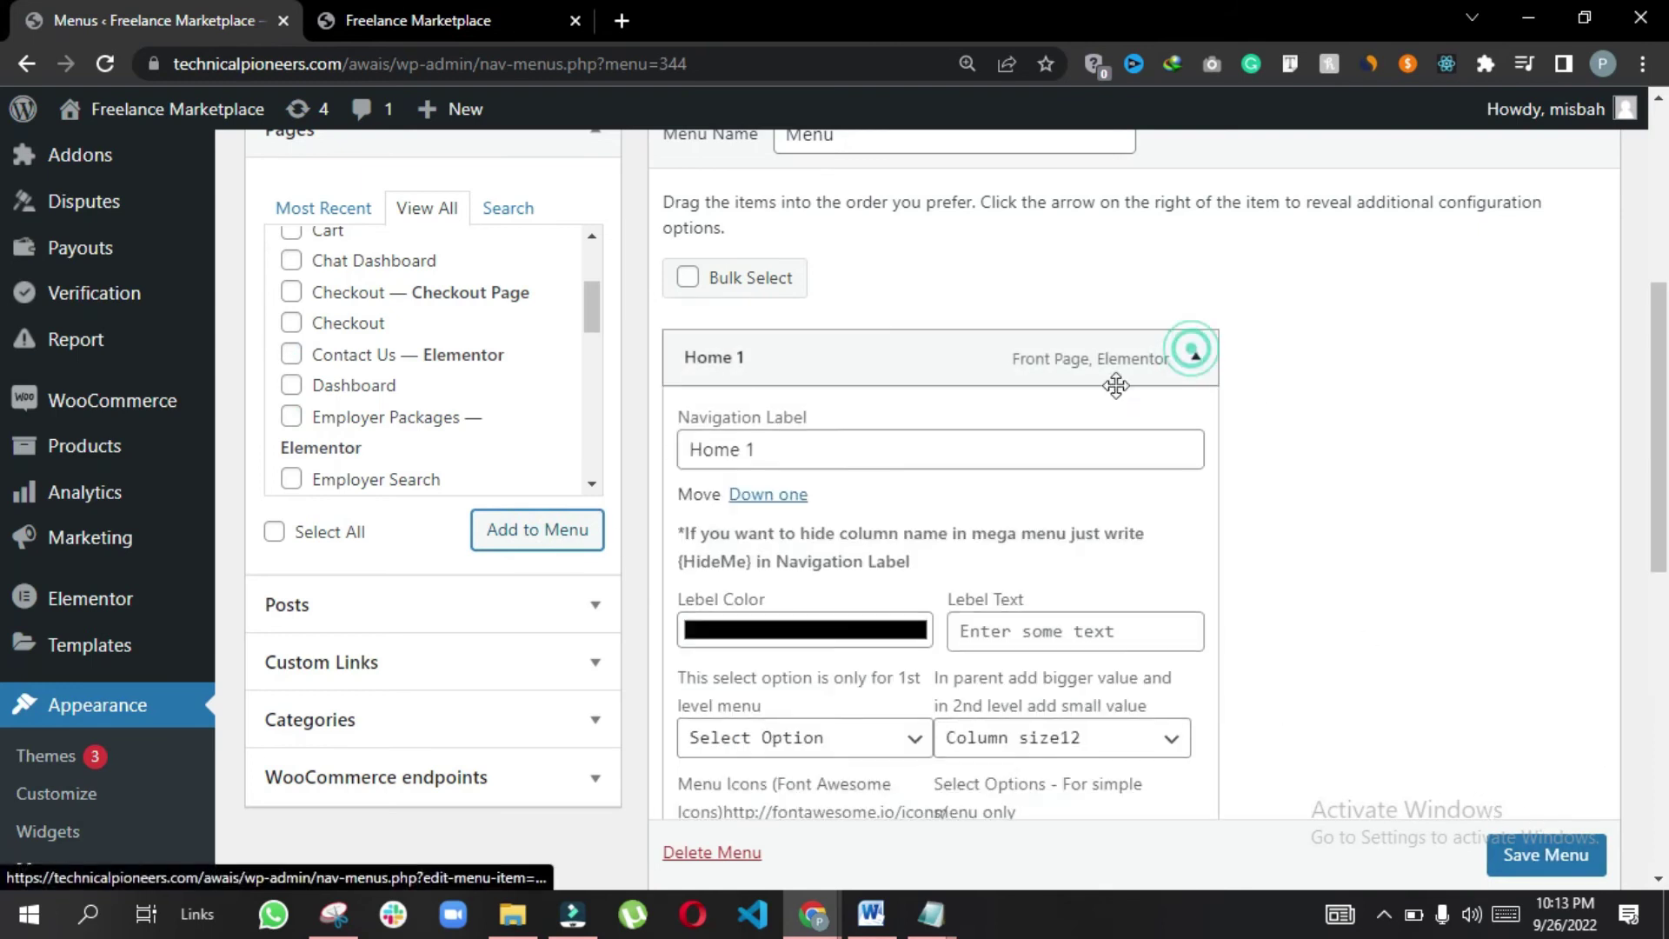
{"action": "left_click_drag", "start_coordinate": [745, 453], "coordinate": [961, 453]}
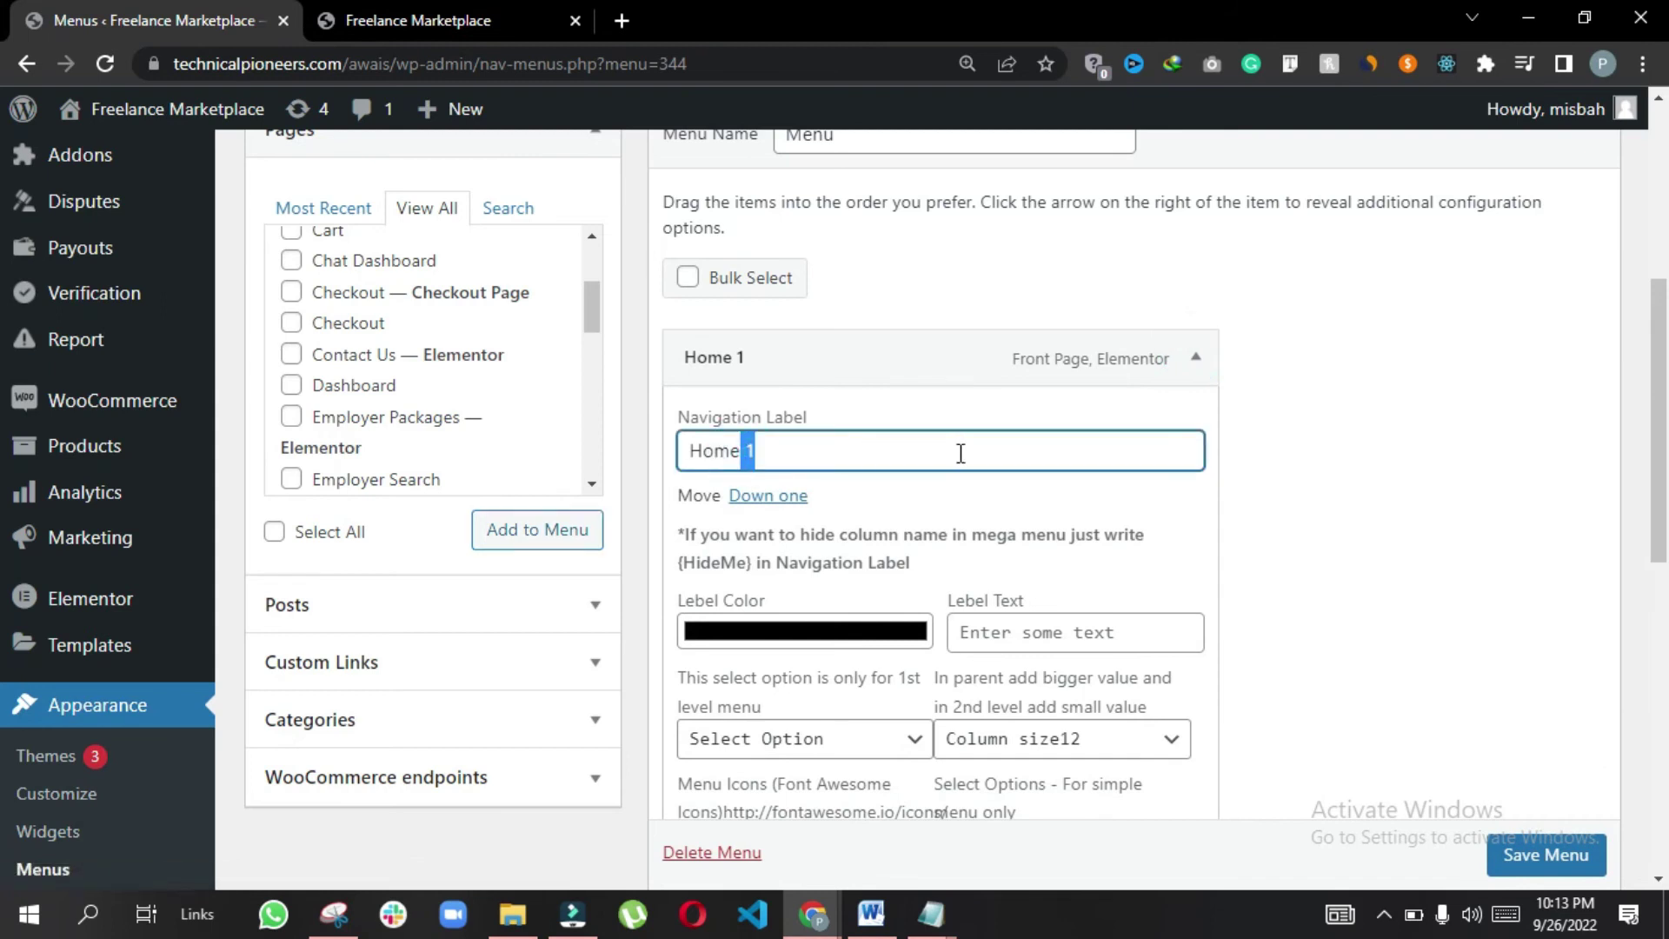
{"action": "left_click", "coordinate": [1175, 363]}
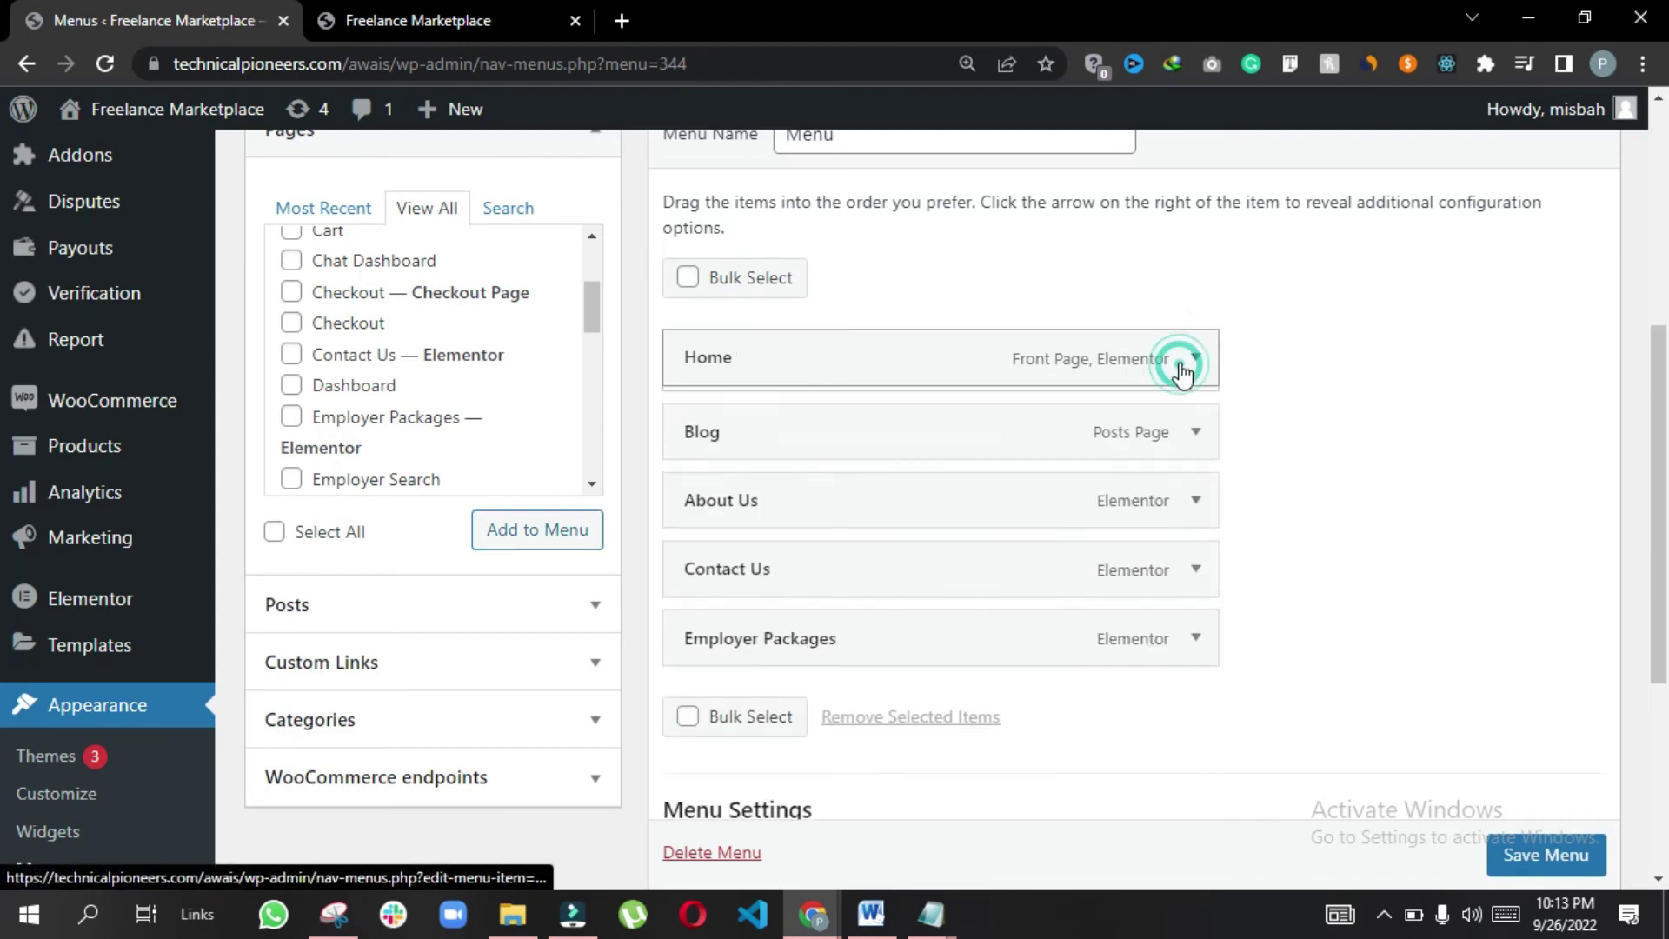
{"action": "scroll", "coordinate": [1409, 759], "scroll_direction": "down", "scroll_amount": 1}
{"action": "left_click", "coordinate": [1534, 854]}
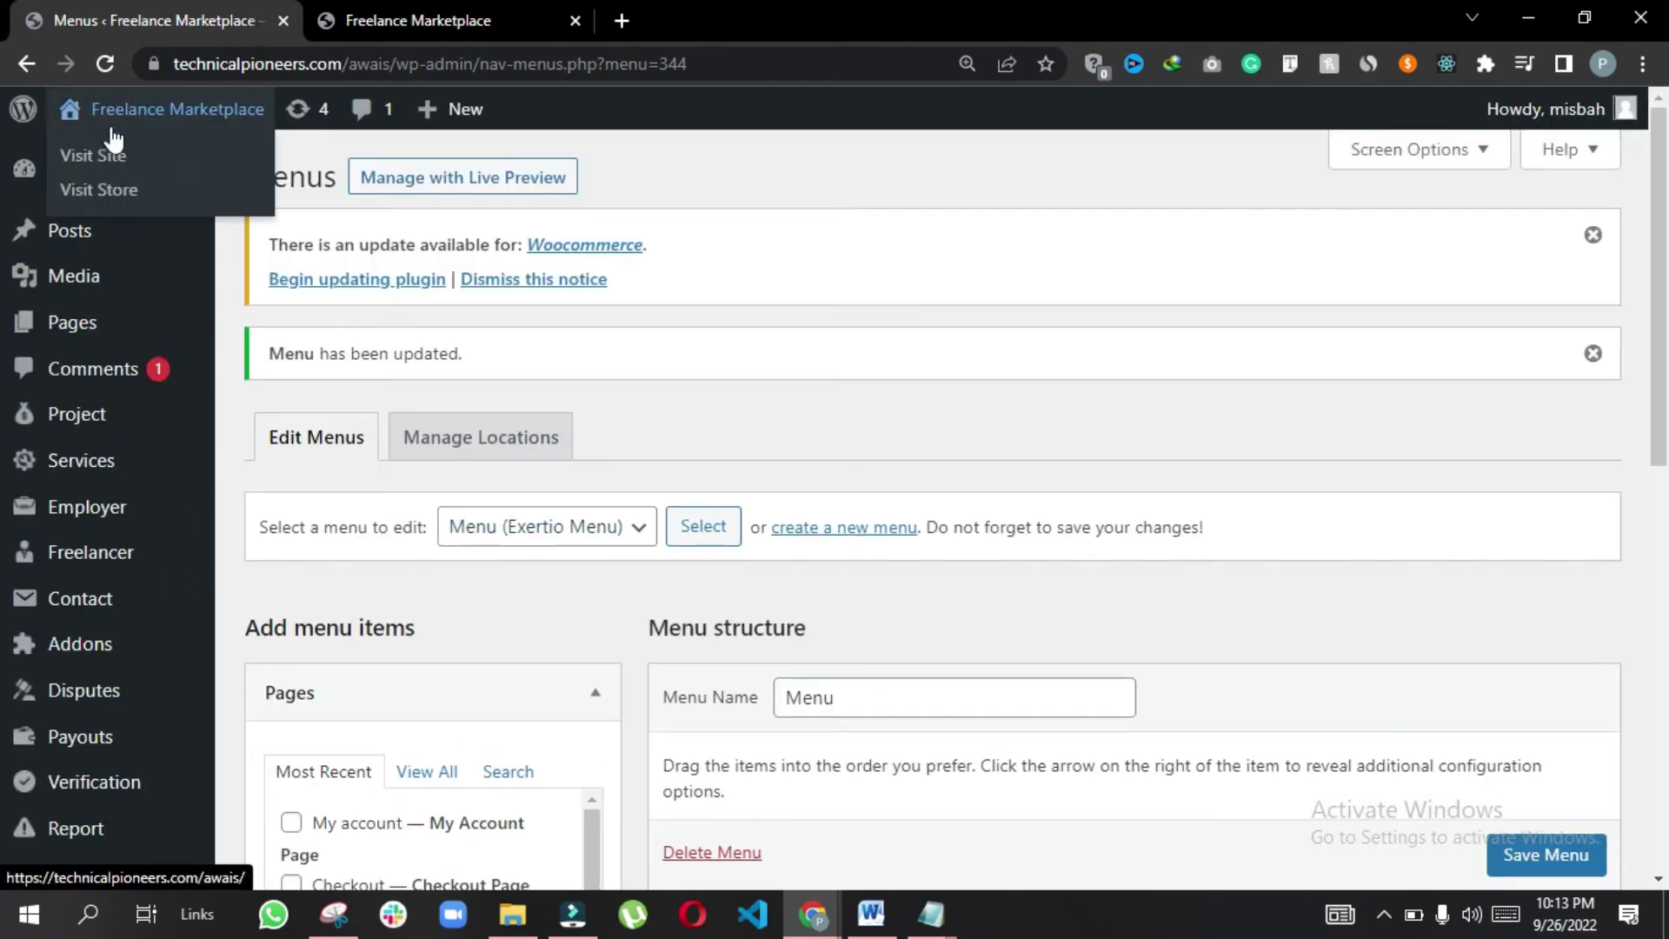
Open the live site in a new browser tab and check the header navigation on the homepage
{"action": "right_click", "coordinate": [94, 149]}
{"action": "left_click", "coordinate": [165, 163]}
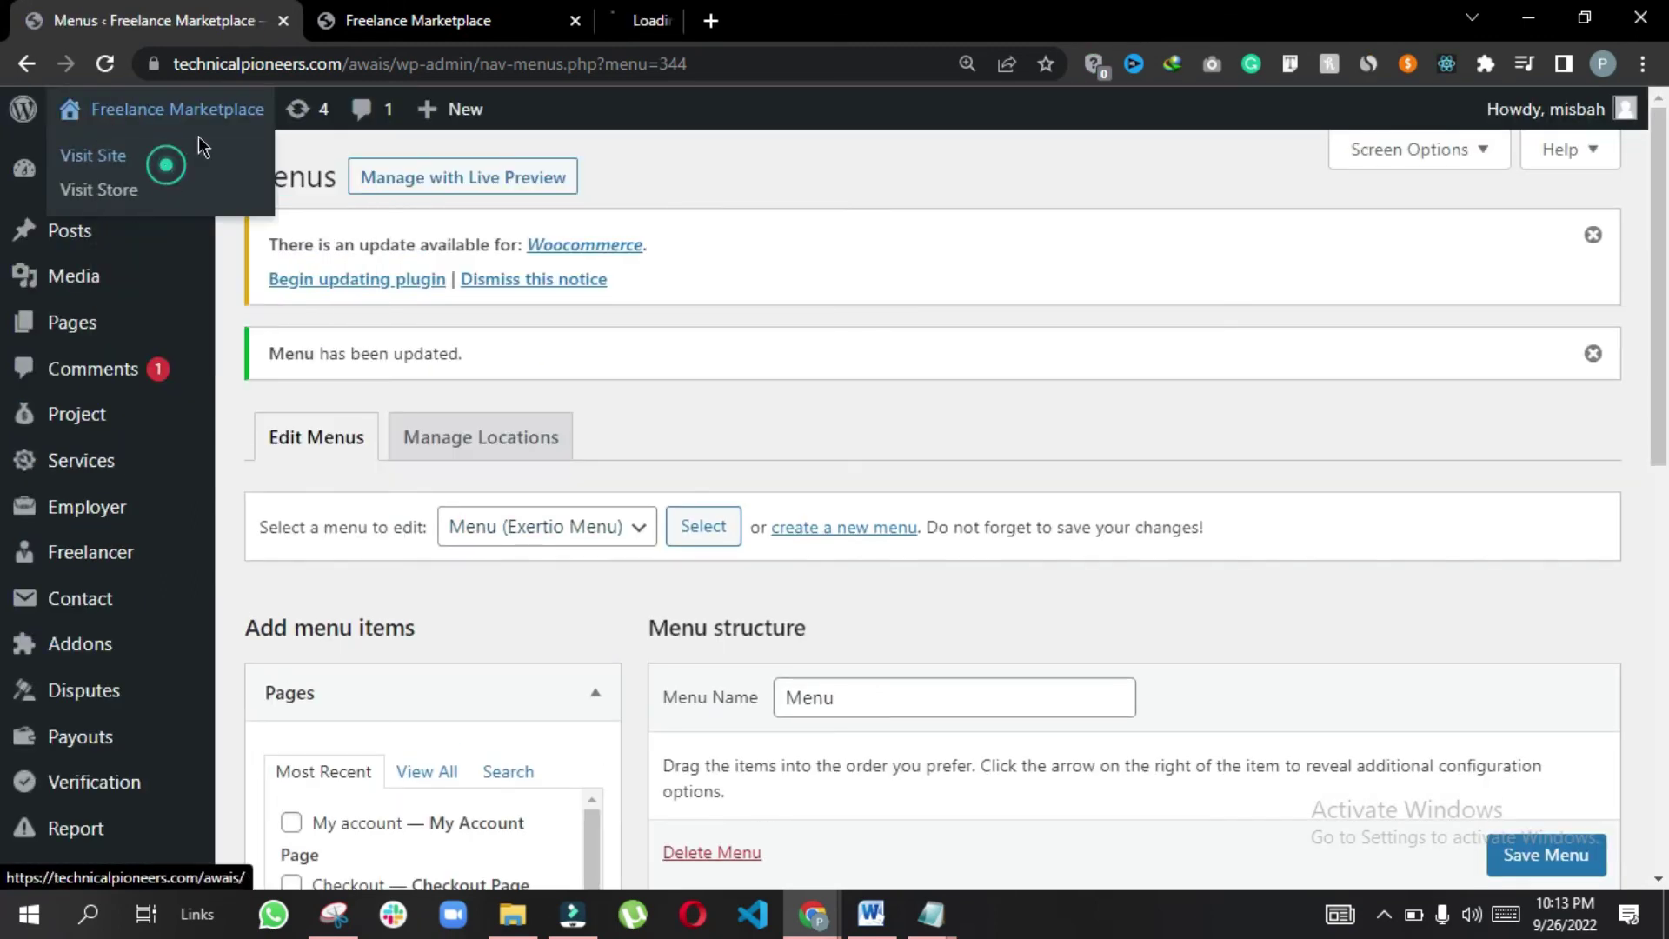
{"action": "left_click", "coordinate": [696, 9]}
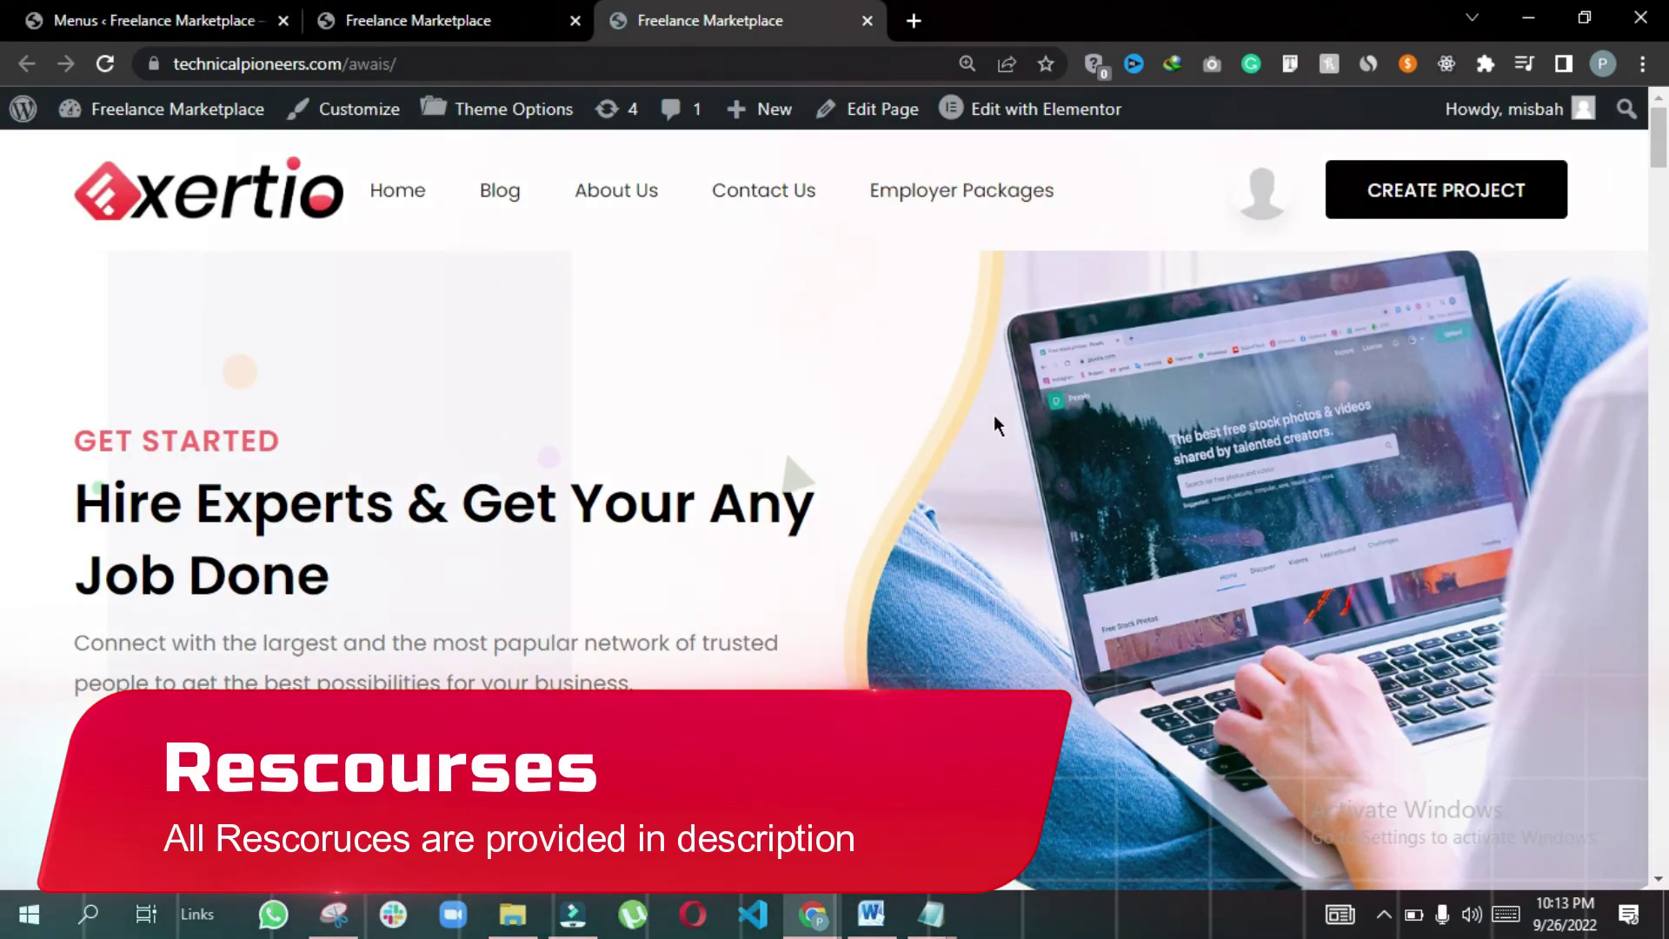
{"action": "scroll", "coordinate": [591, 358], "scroll_direction": "down", "scroll_amount": 10}
{"action": "scroll", "coordinate": [712, 384], "scroll_direction": "up", "scroll_amount": 10}
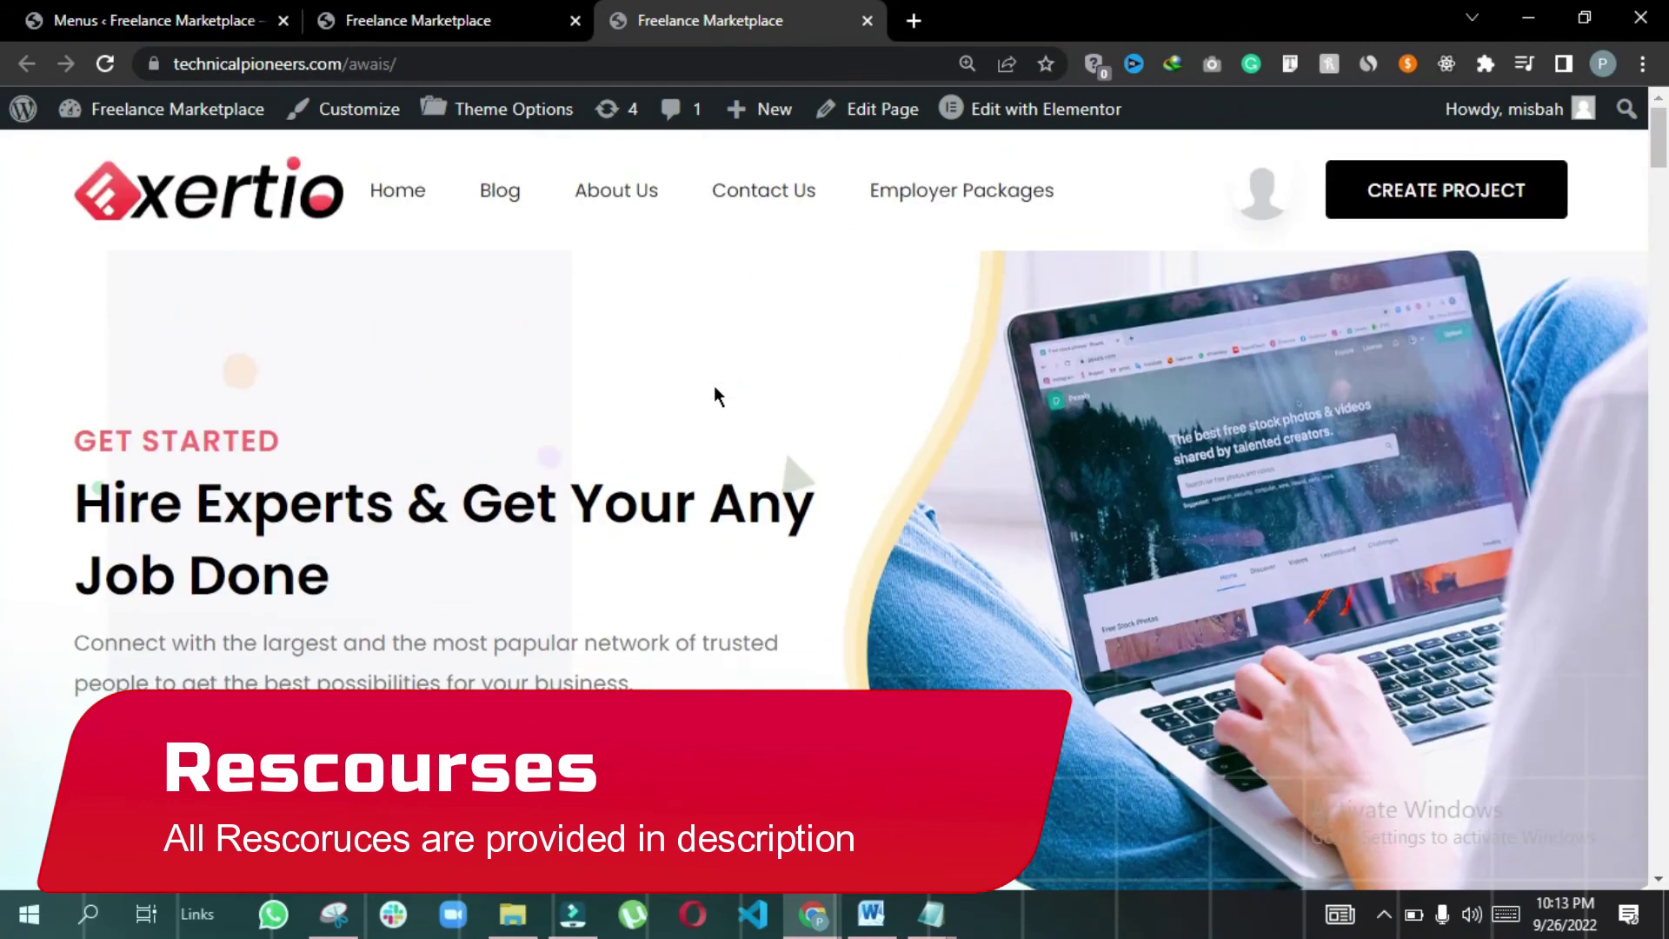
Open the live homepage for editing with Elementor
{"action": "scroll", "coordinate": [539, 387], "scroll_direction": "down", "scroll_amount": 6}
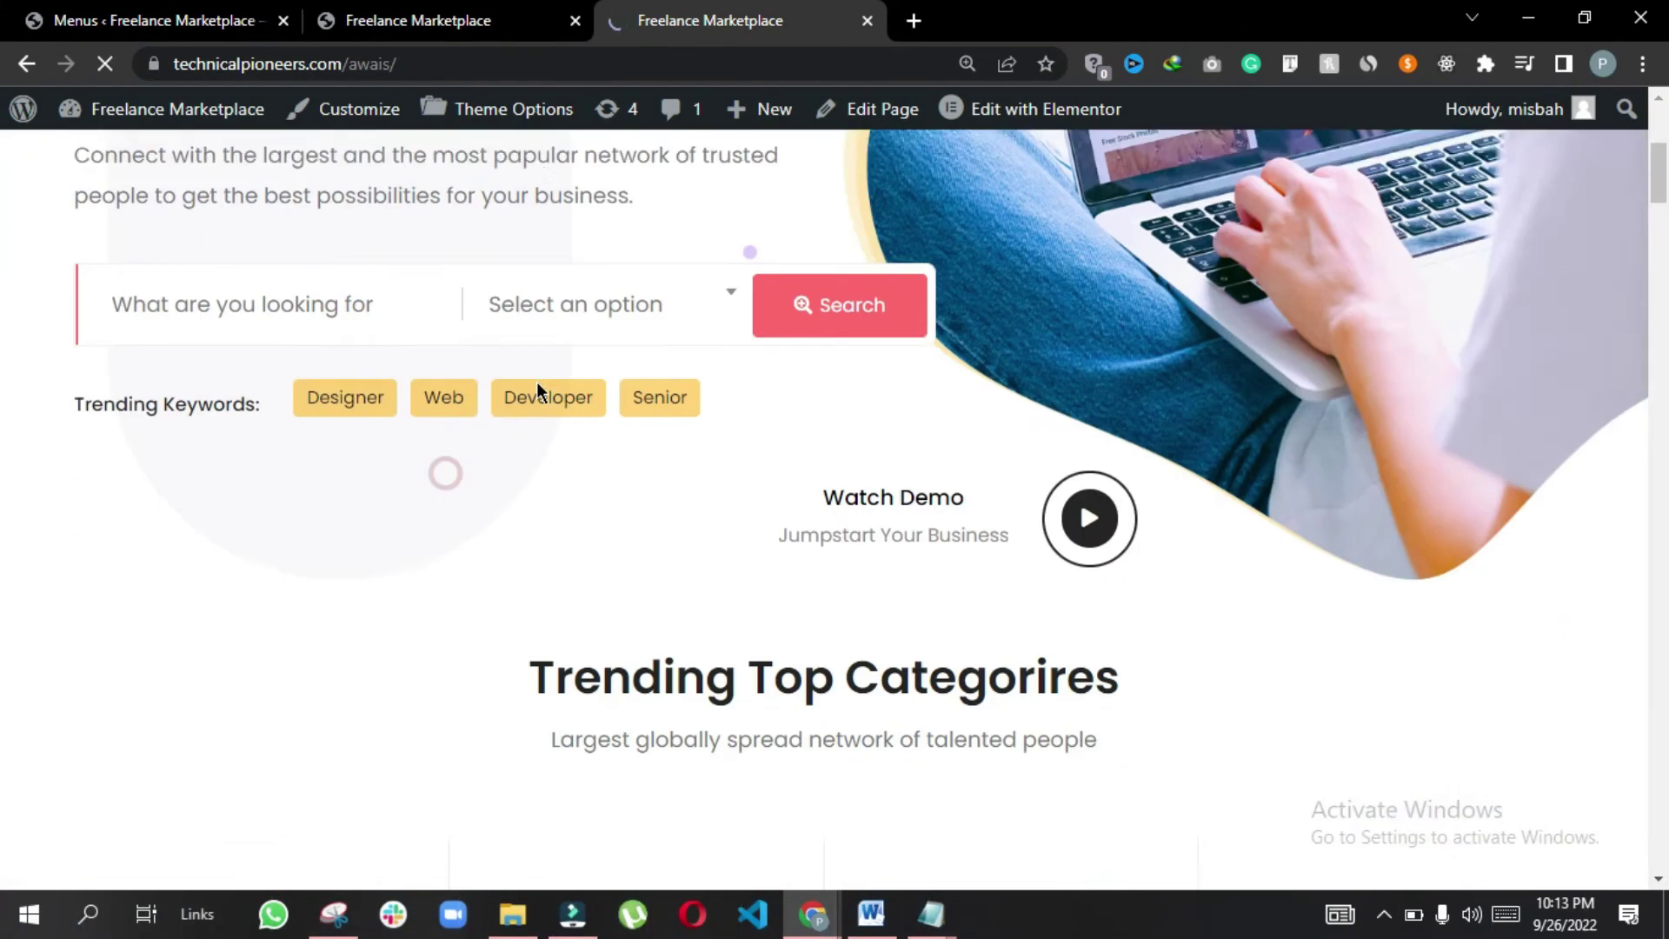
{"action": "scroll", "coordinate": [598, 346], "scroll_direction": "up", "scroll_amount": 6}
{"action": "scroll", "coordinate": [830, 481], "scroll_direction": "down", "scroll_amount": 6}
{"action": "scroll", "coordinate": [832, 481], "scroll_direction": "up", "scroll_amount": 6}
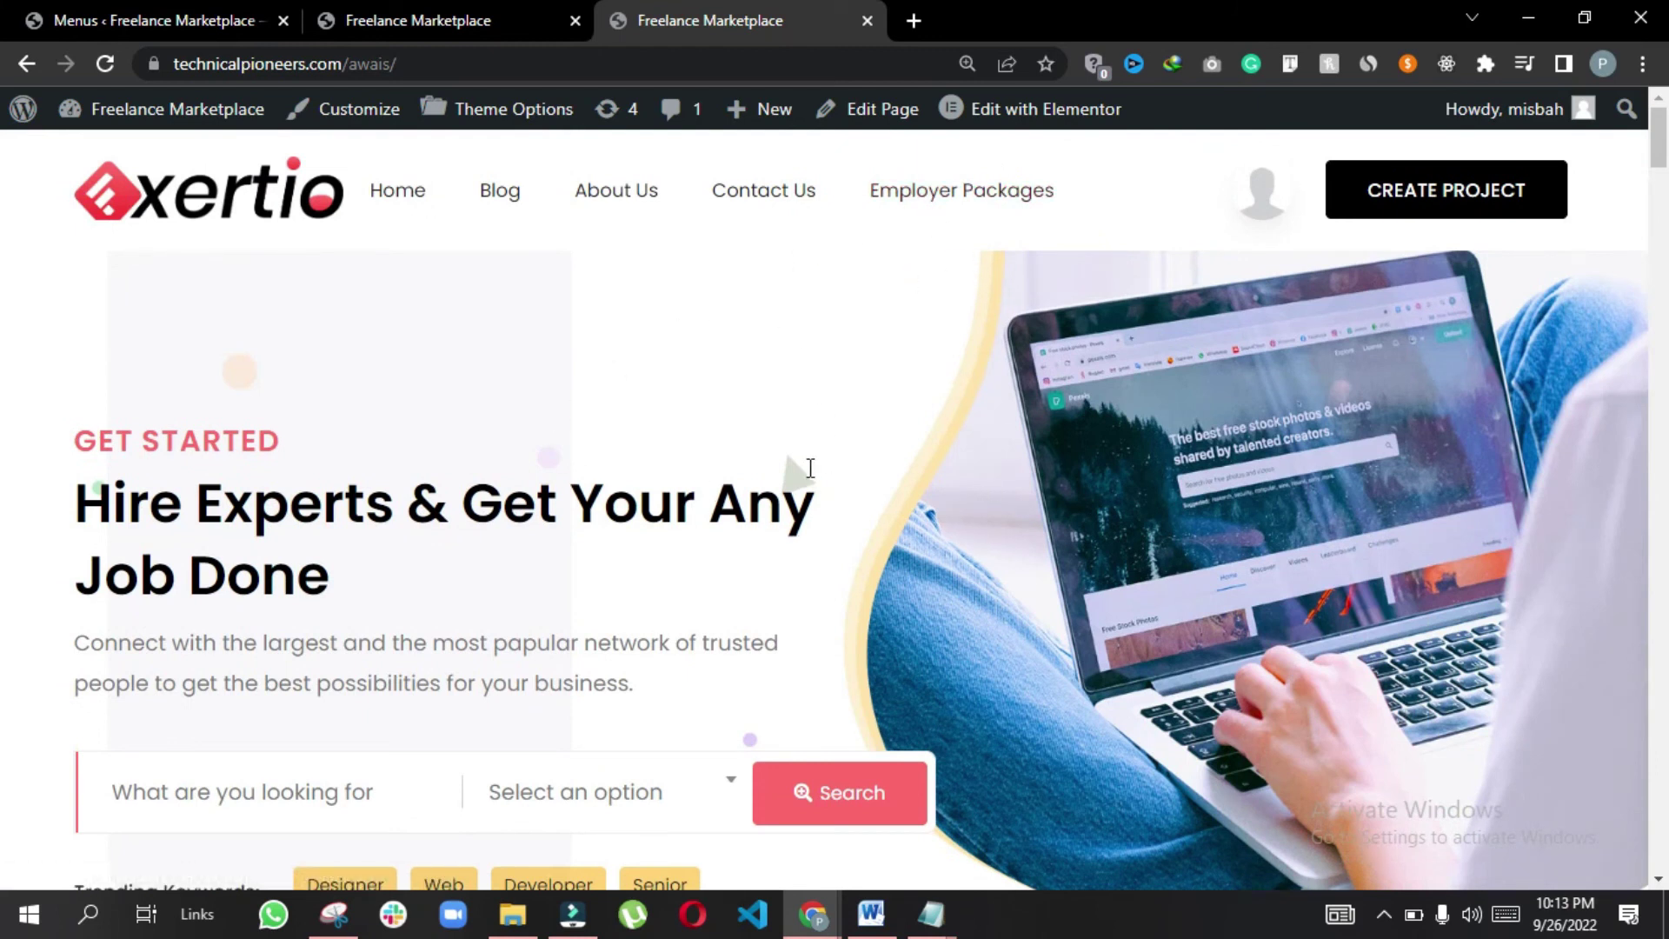
{"action": "left_click", "coordinate": [1048, 112]}
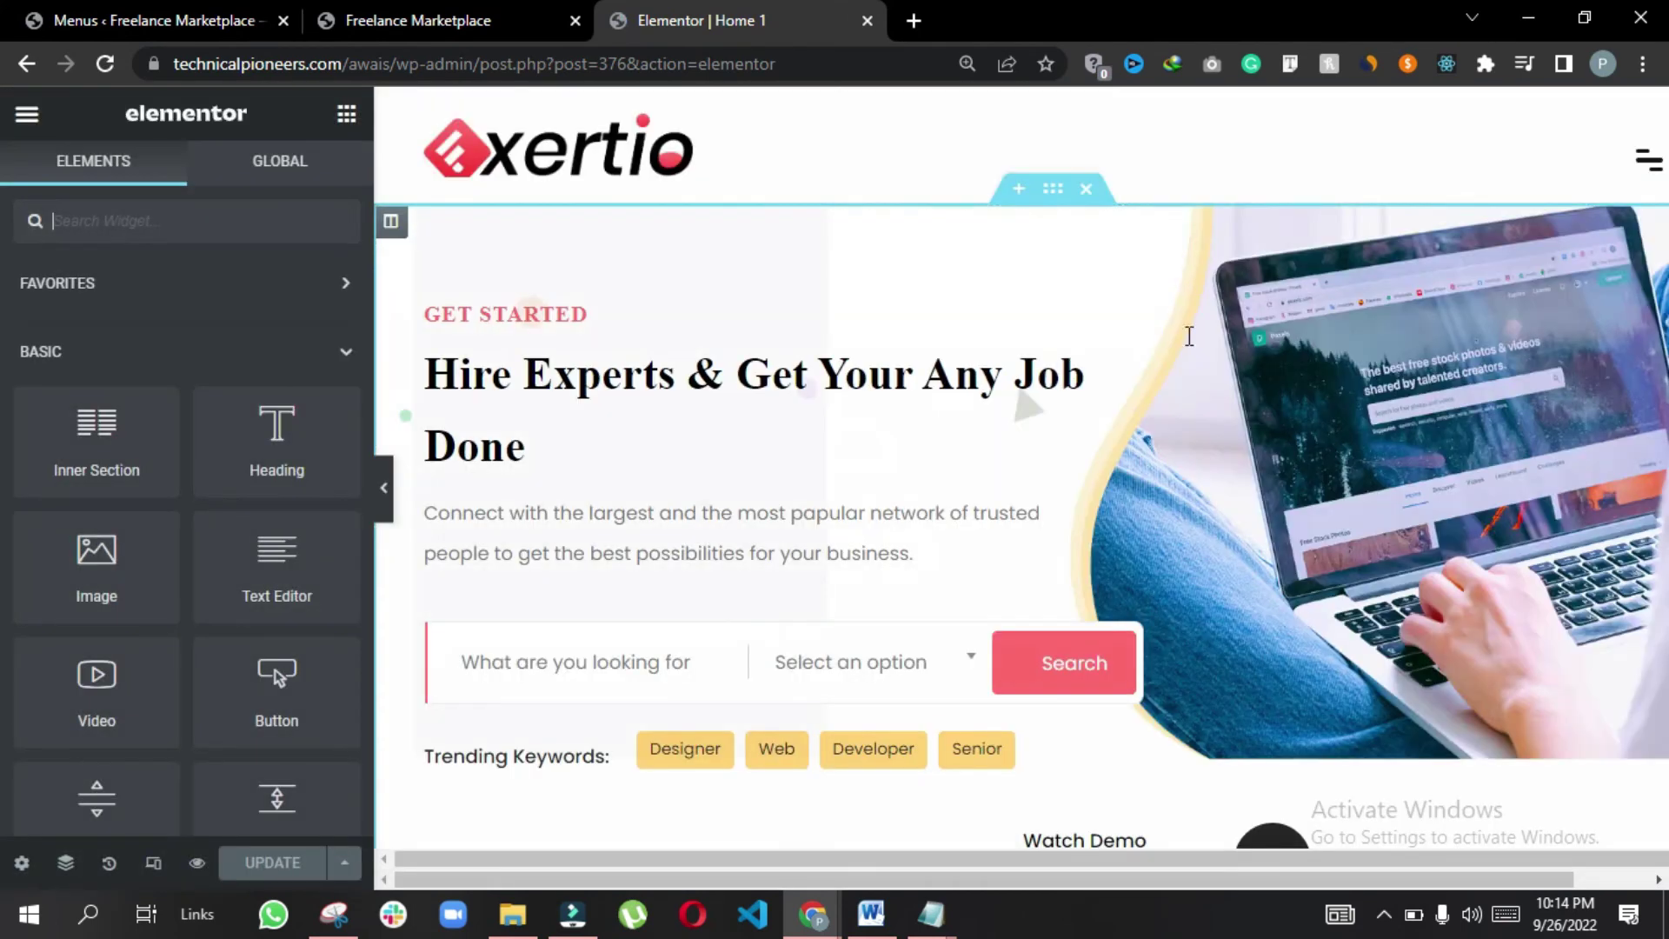
Open the homepage's trending categories section in Elementor to edit its heading and subtitle text
{"action": "scroll", "coordinate": [917, 495], "scroll_direction": "down", "scroll_amount": 8}
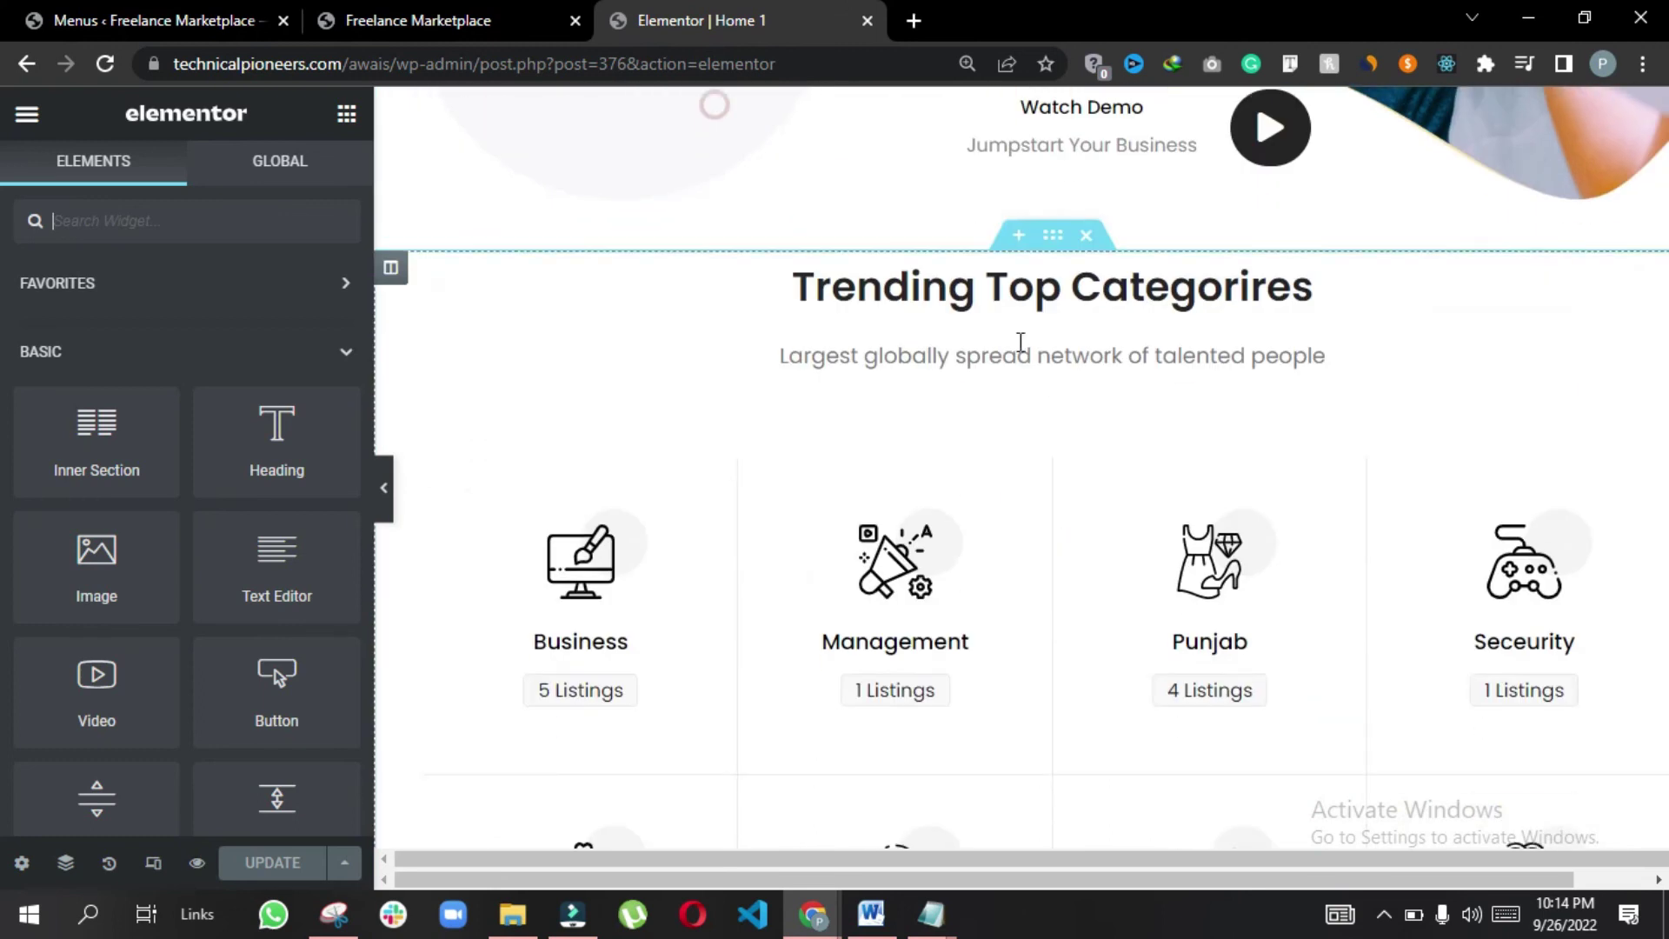
{"action": "left_click", "coordinate": [1021, 289]}
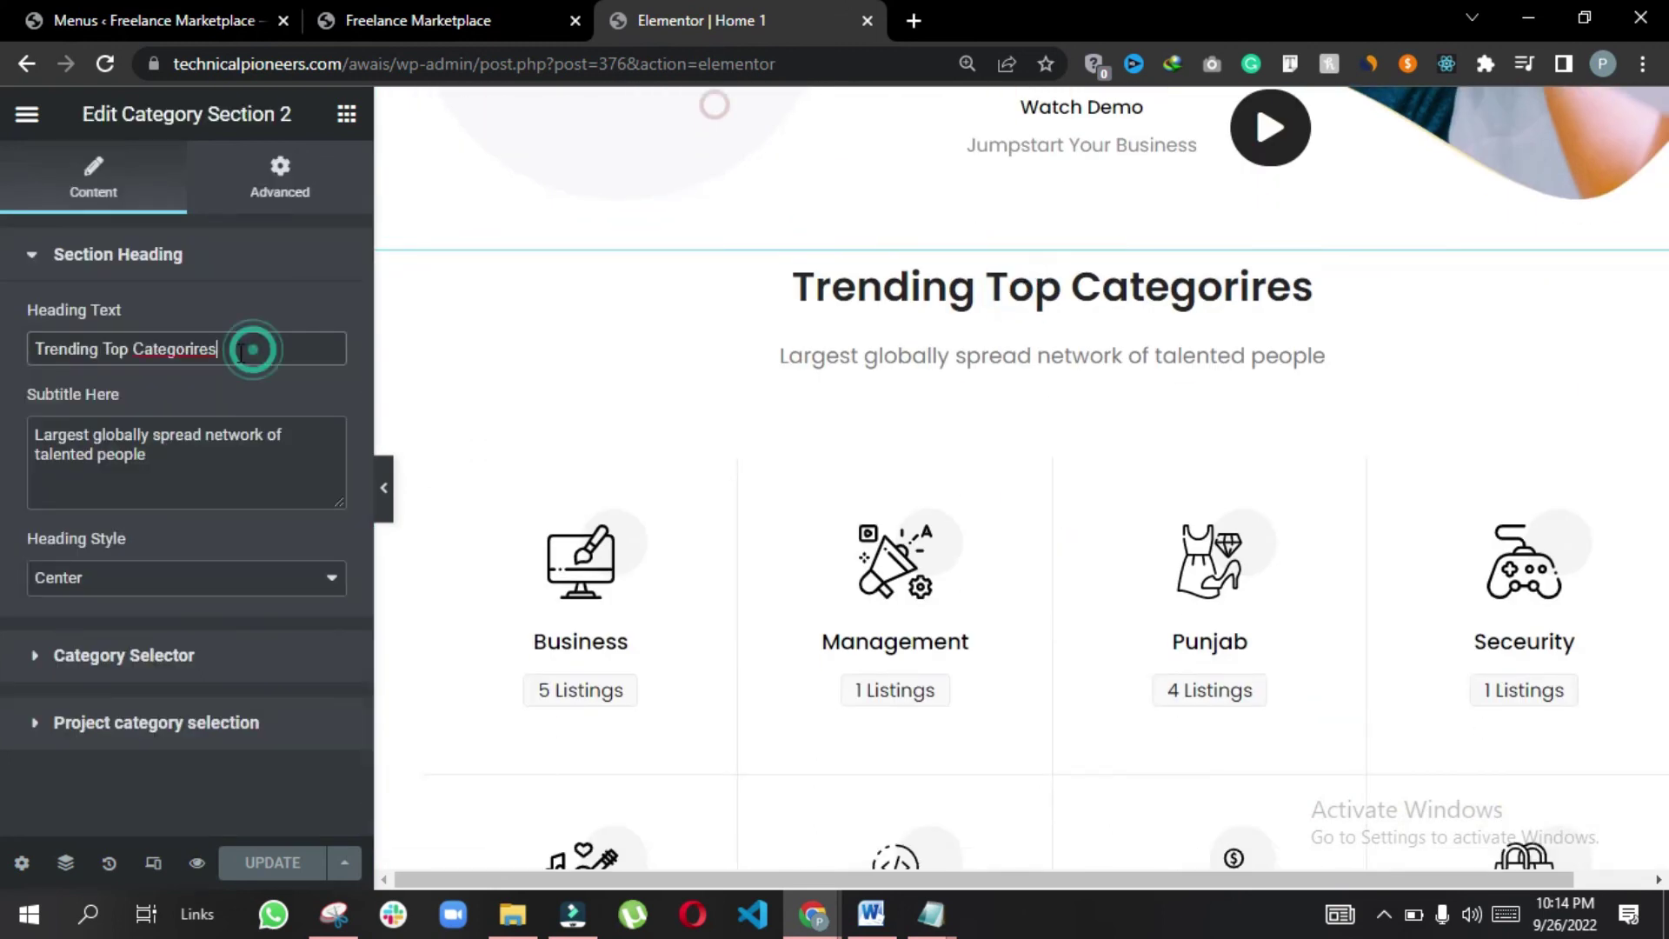
{"action": "left_click", "coordinate": [200, 447]}
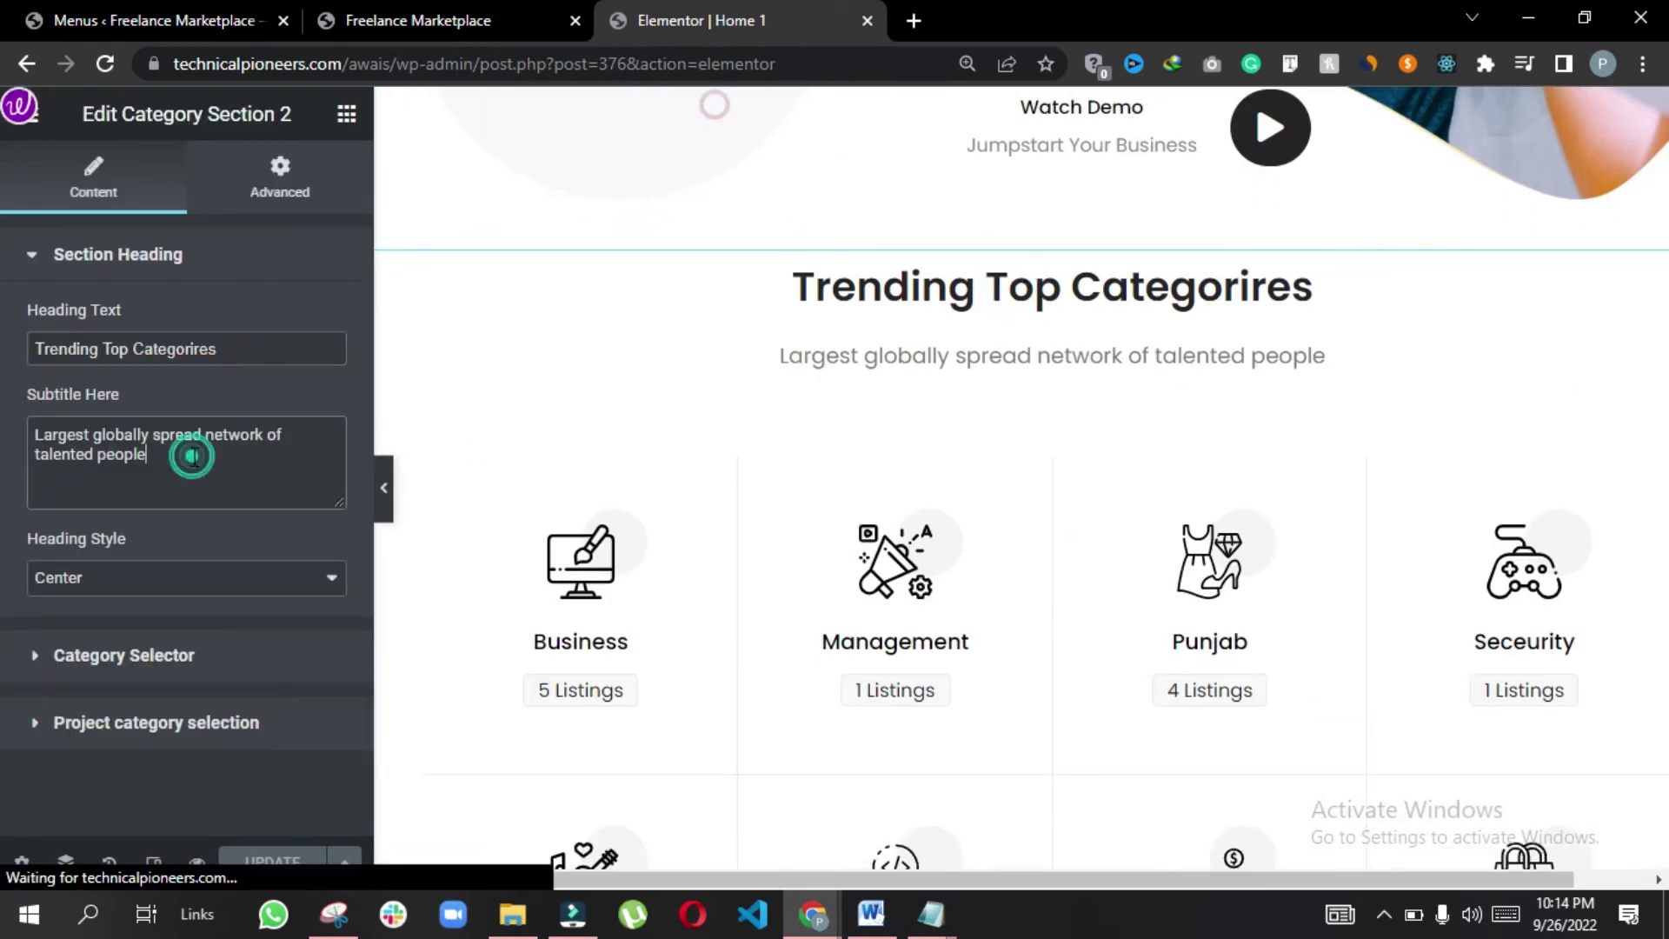
{"action": "triple_click", "coordinate": [263, 347]}
{"action": "key", "text": "BackSpace"}
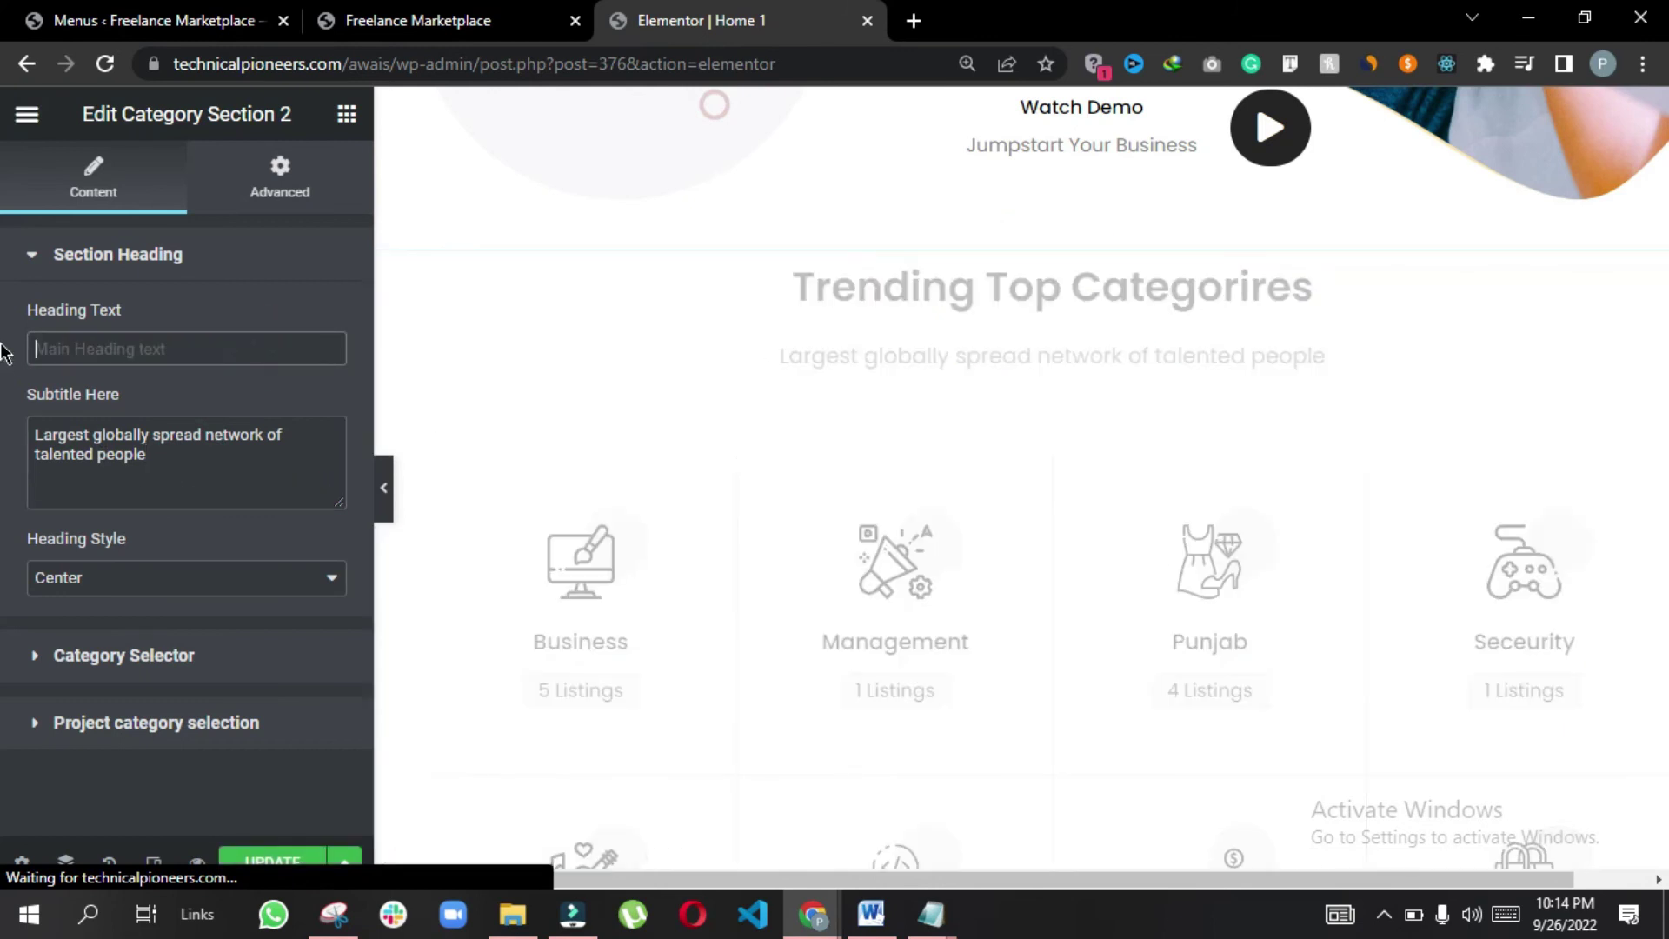
{"action": "key", "text": "ctrl+z"}
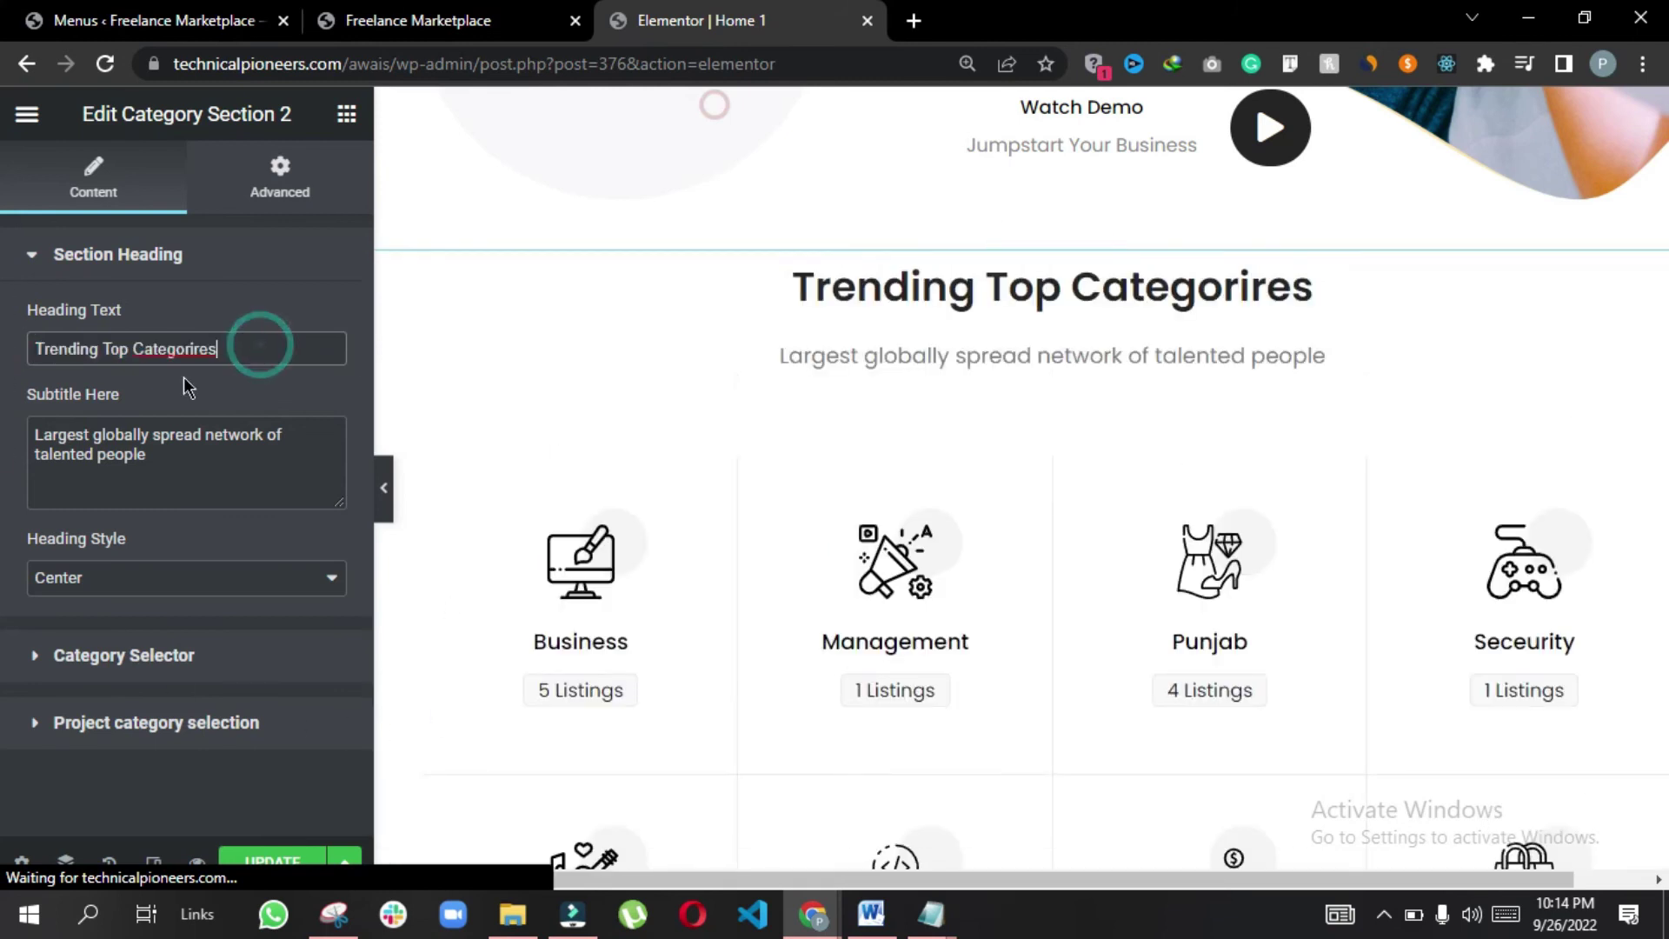
Correct the category section's heading to "Trending Top Categories" and update the homepage
{"action": "right_click", "coordinate": [164, 349]}
{"action": "left_click", "coordinate": [261, 369]}
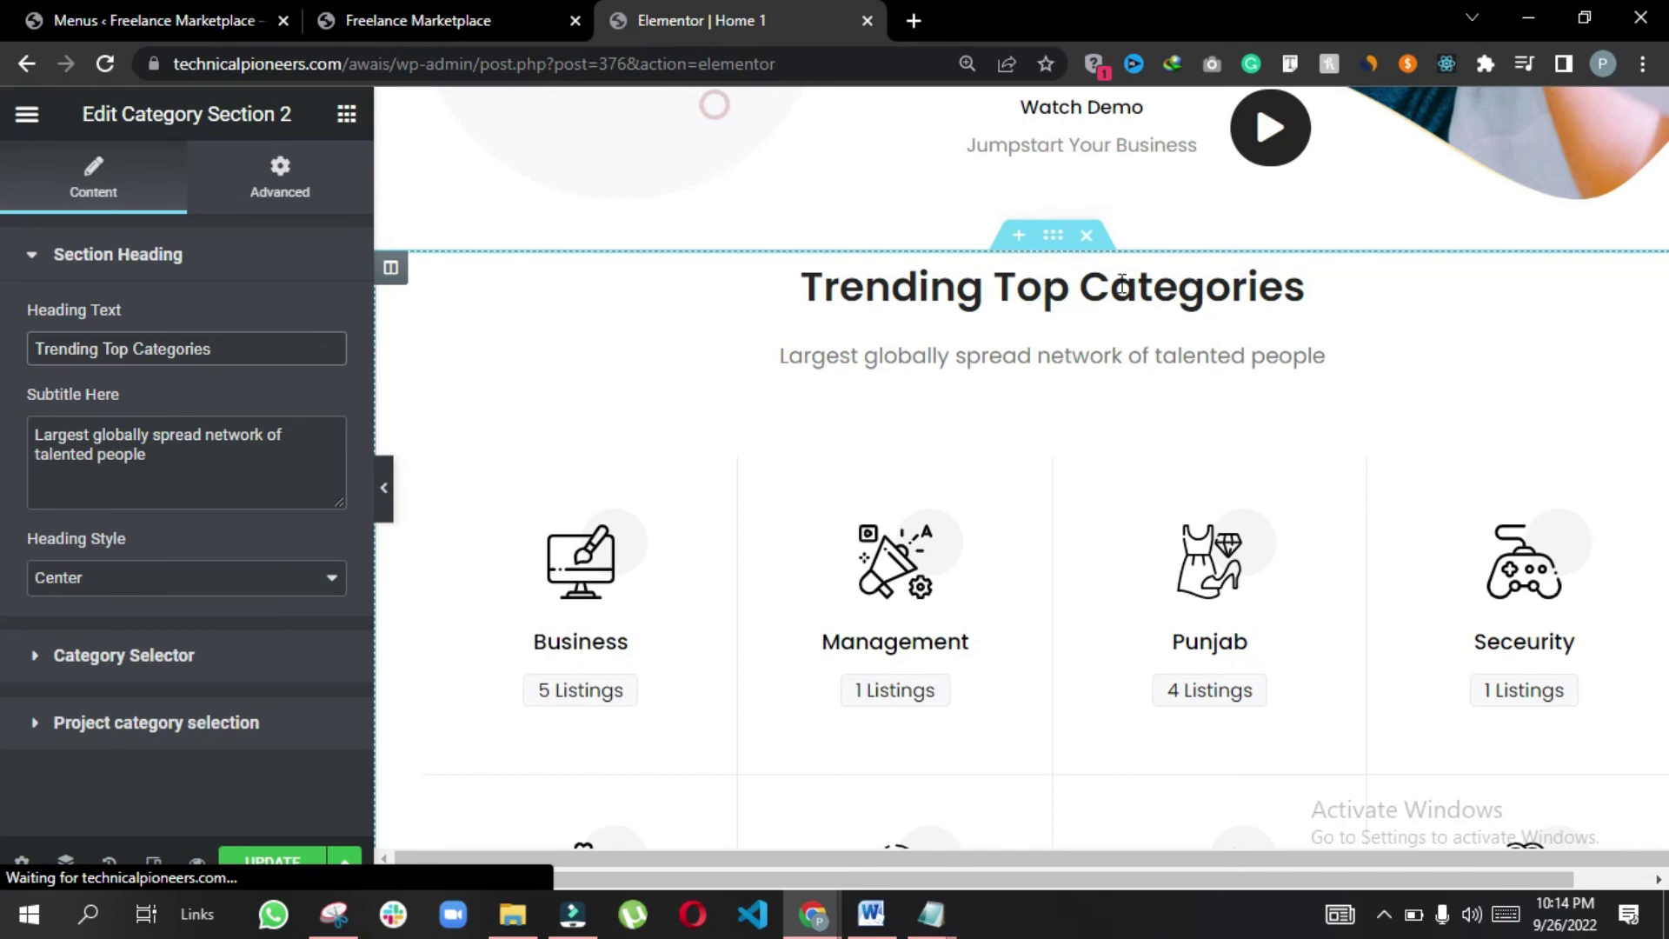
{"action": "scroll", "coordinate": [797, 514], "scroll_direction": "down", "scroll_amount": 10}
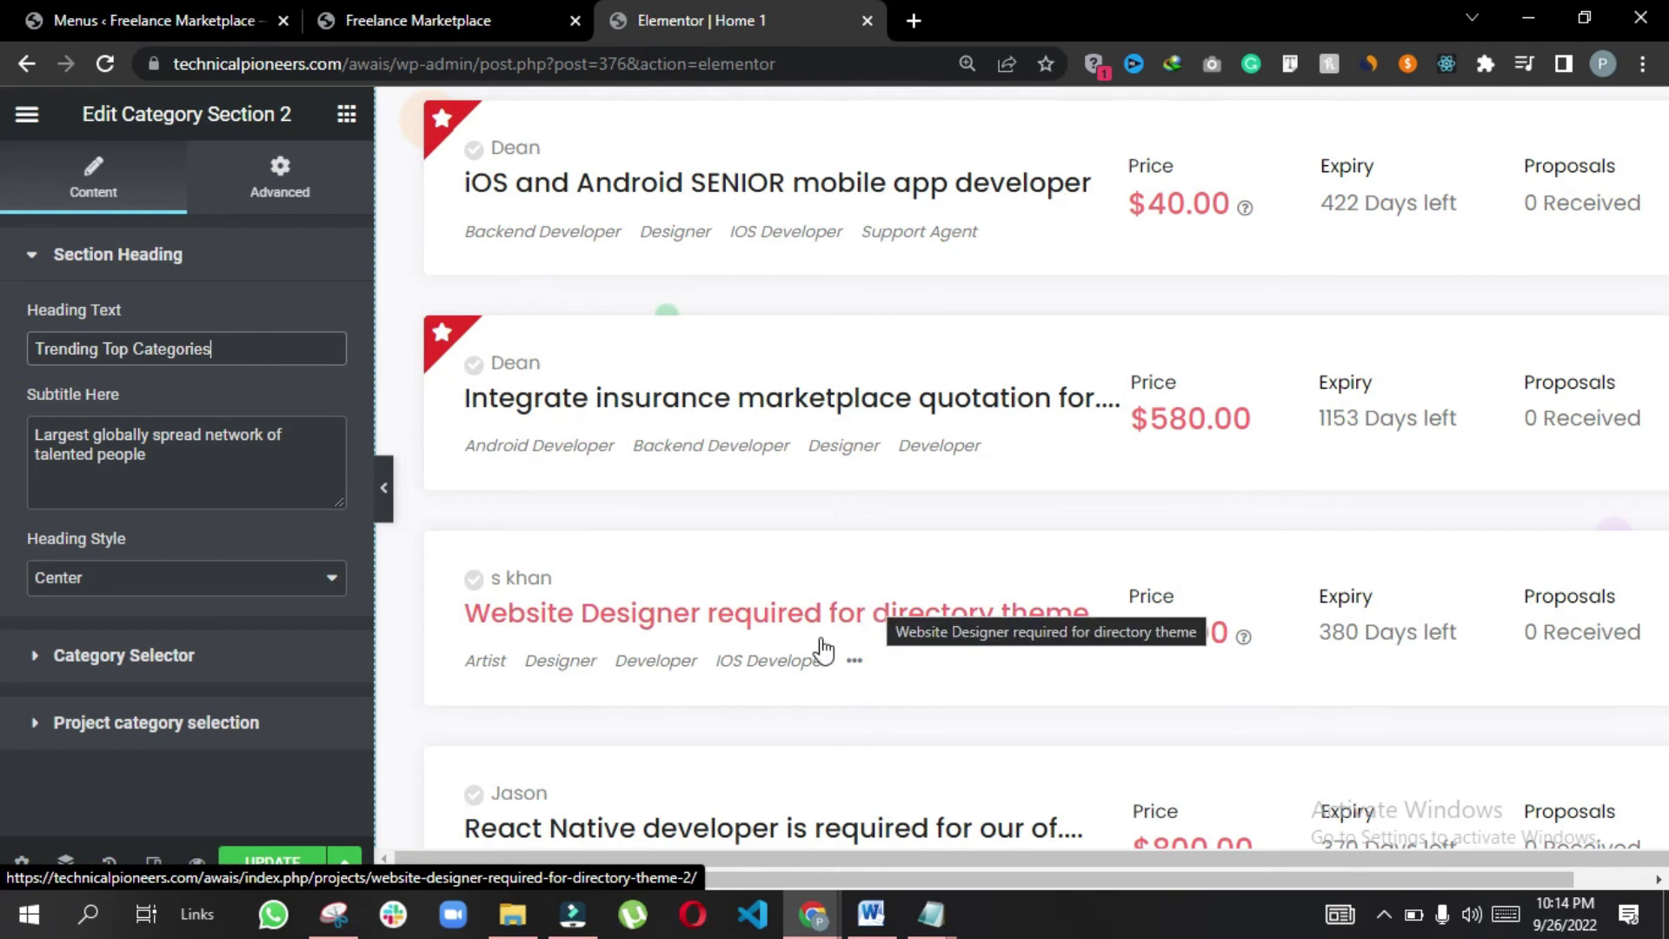
{"action": "scroll", "coordinate": [840, 629], "scroll_direction": "down", "scroll_amount": 5}
{"action": "left_click", "coordinate": [287, 859]}
{"action": "scroll", "coordinate": [819, 535], "scroll_direction": "down", "scroll_amount": 5}
{"action": "scroll", "coordinate": [819, 535], "scroll_direction": "down", "scroll_amount": 15}
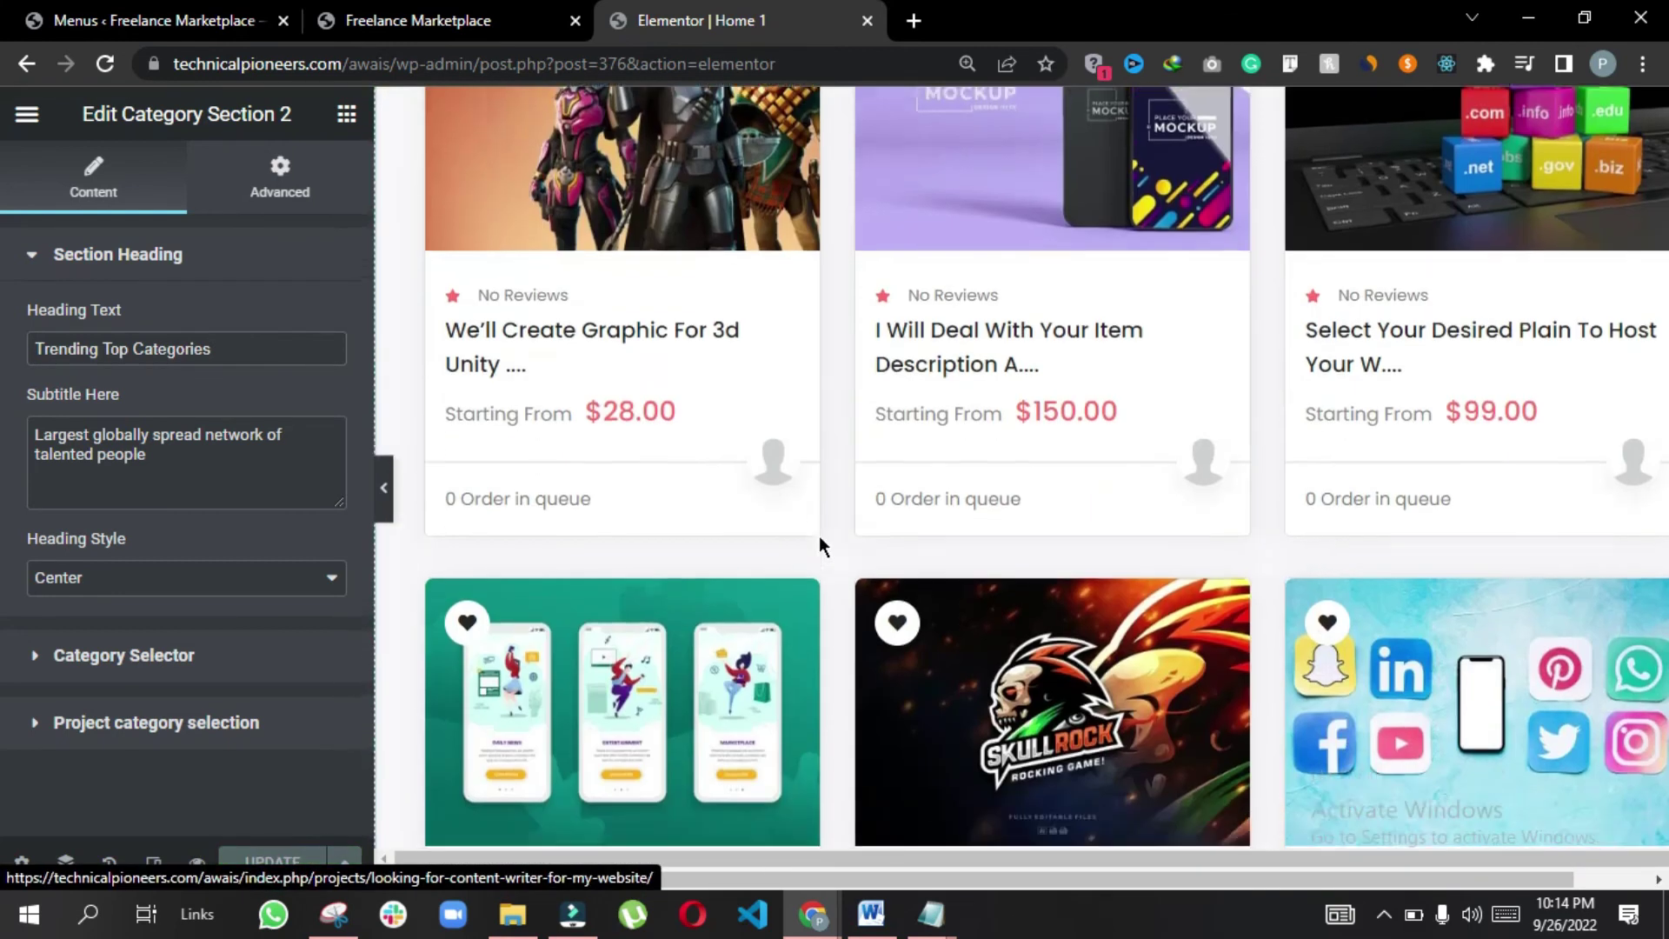
Leave the Elementor editor by viewing the live page, and open the site's WordPress dashboard from there
{"action": "left_click", "coordinate": [23, 124]}
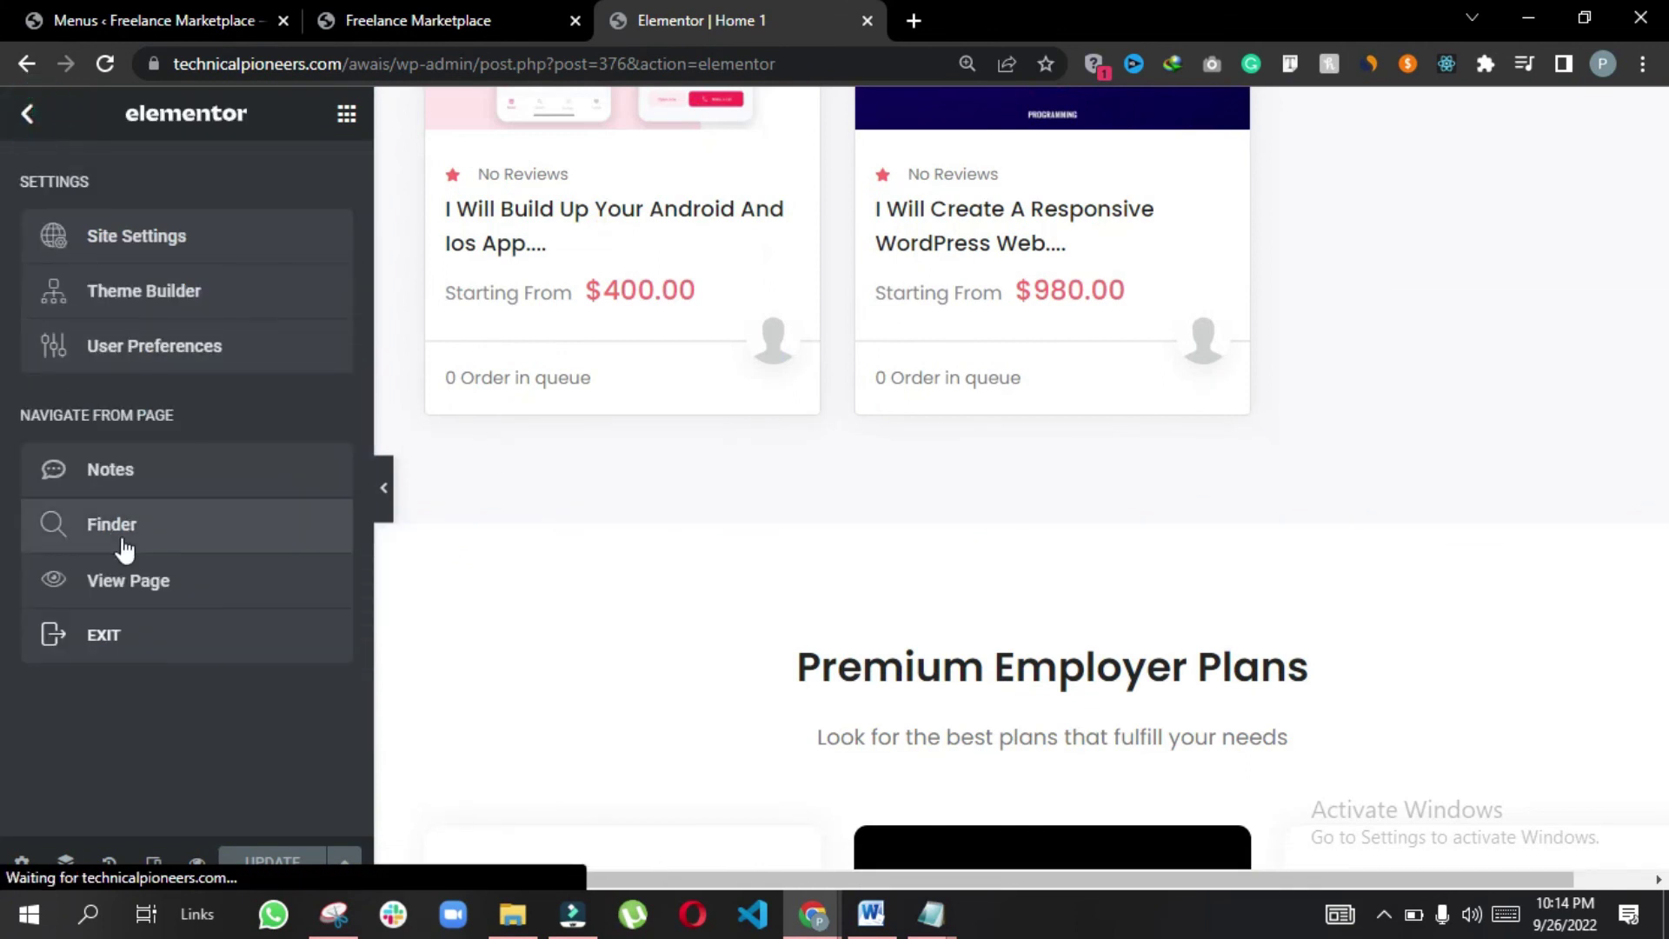
{"action": "left_click", "coordinate": [179, 582]}
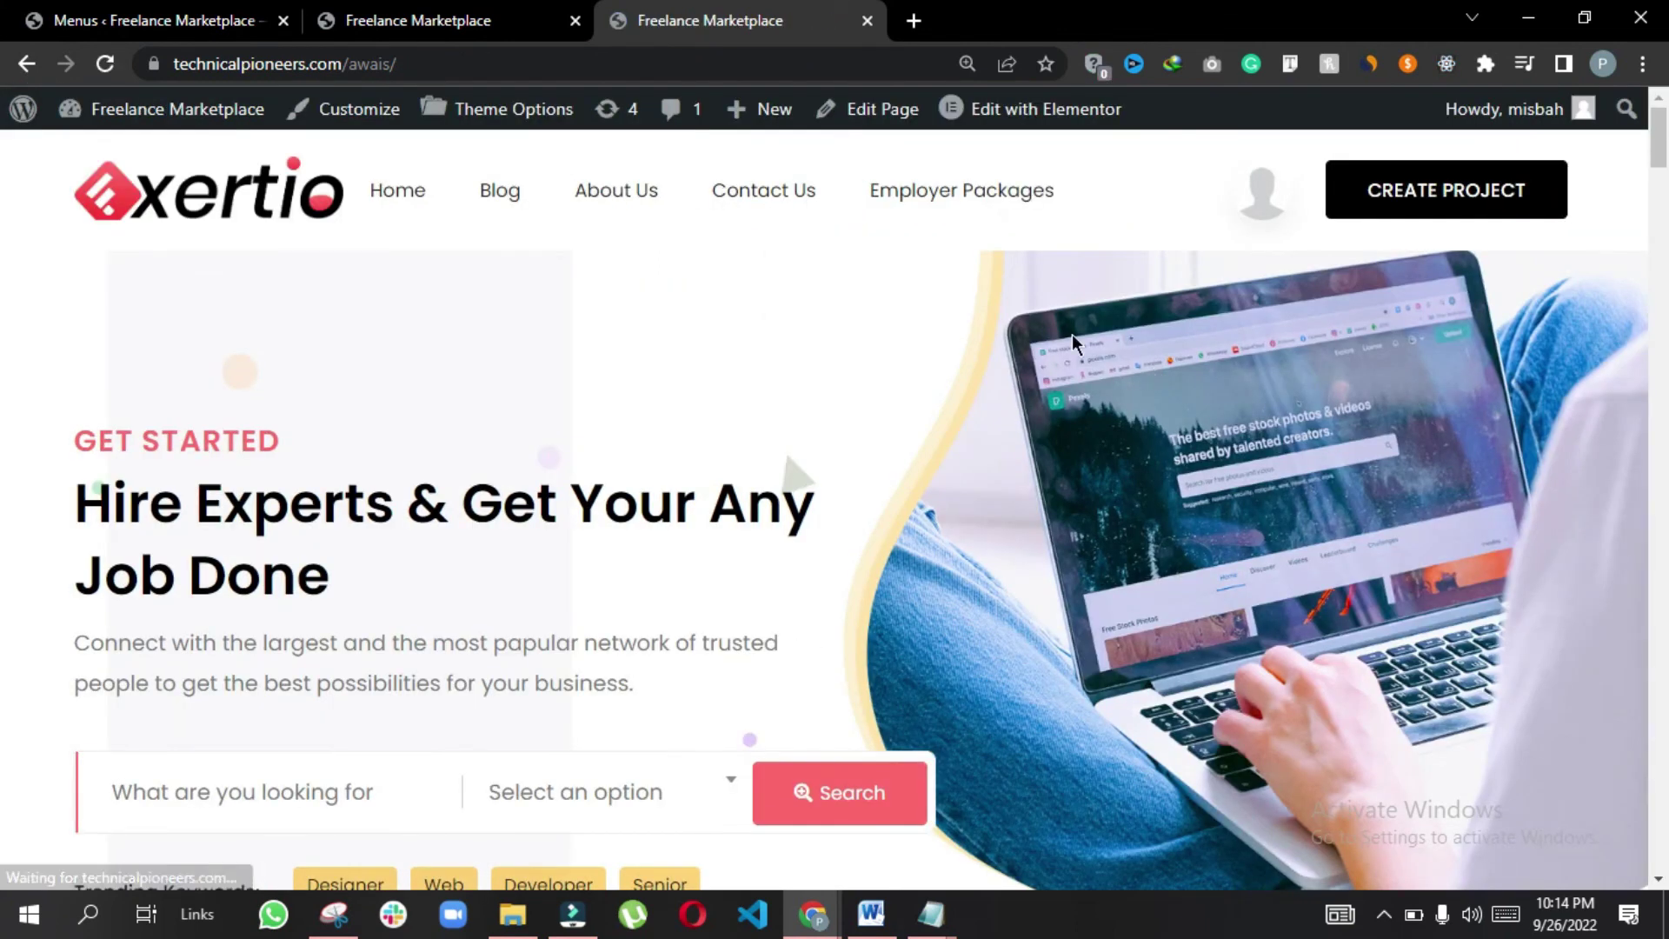
{"action": "left_click", "coordinate": [179, 109]}
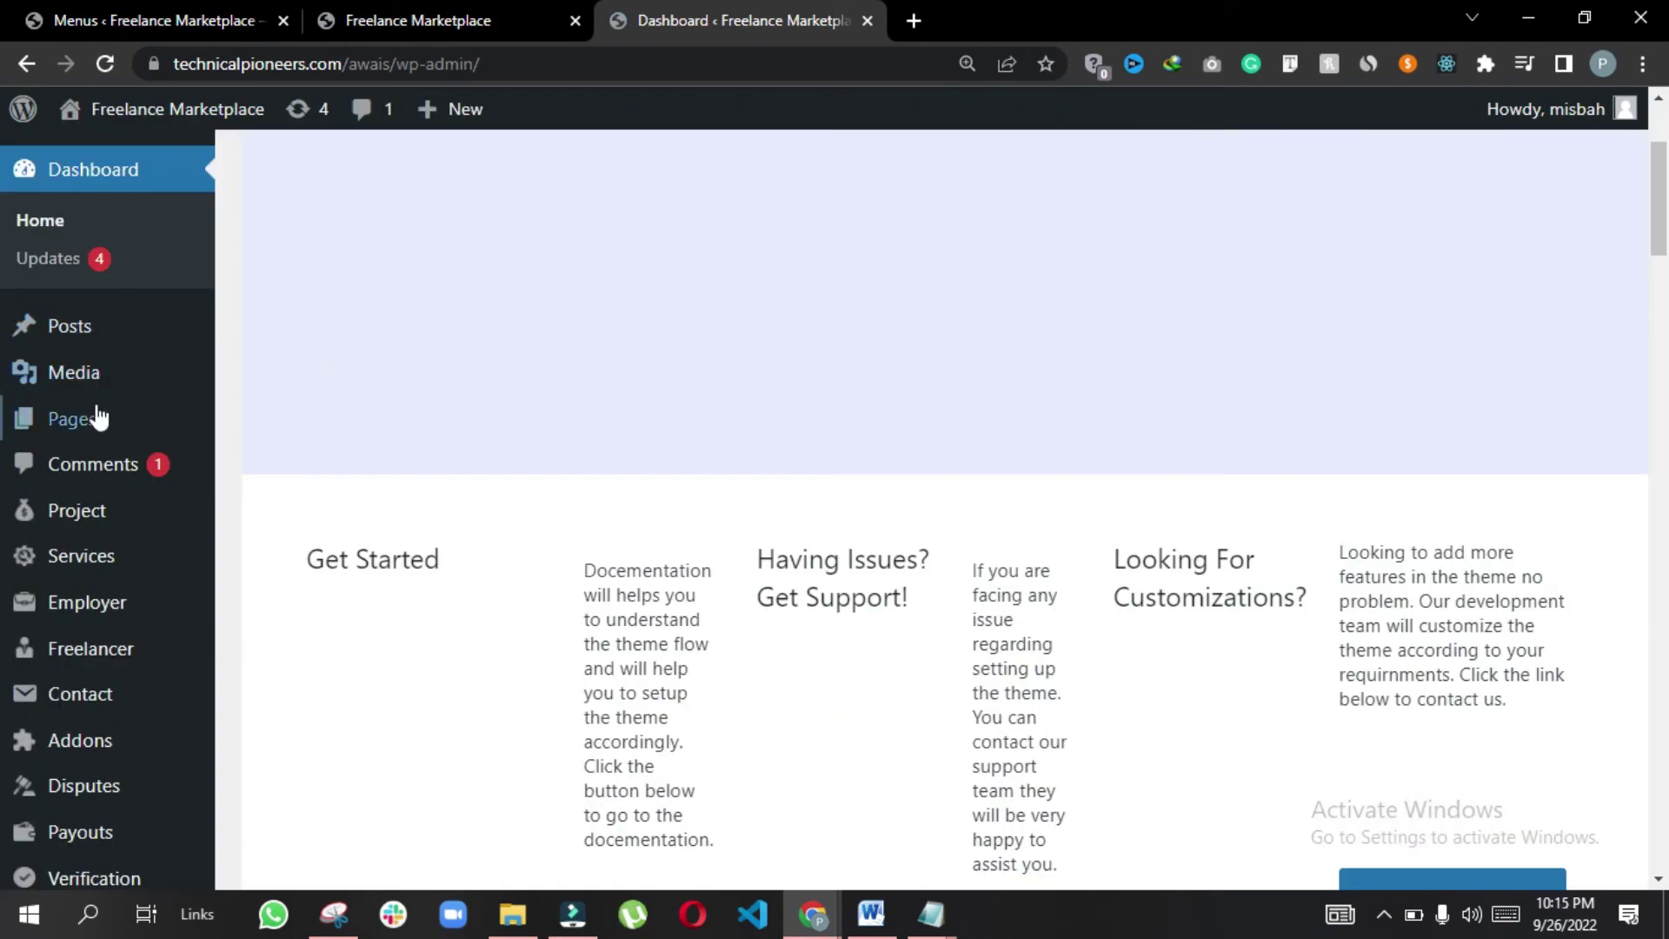
{"action": "scroll", "coordinate": [96, 408], "scroll_direction": "down", "scroll_amount": 10}
{"action": "scroll", "coordinate": [717, 590], "scroll_direction": "up", "scroll_amount": 5}
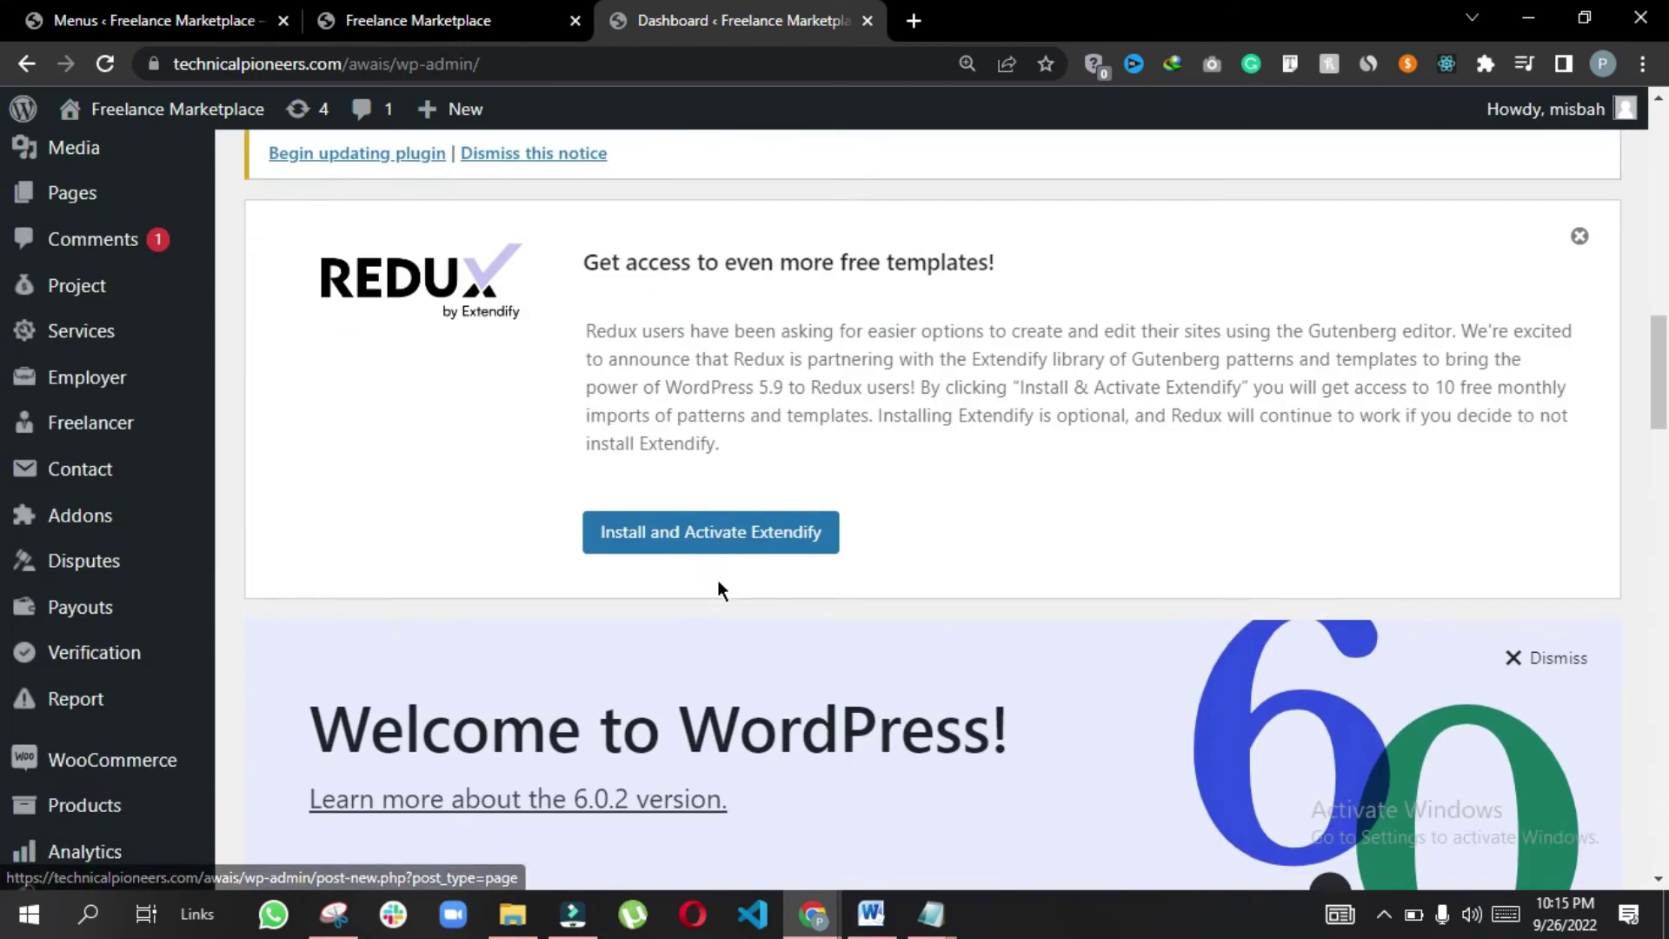
{"action": "scroll", "coordinate": [717, 581], "scroll_direction": "up", "scroll_amount": 6}
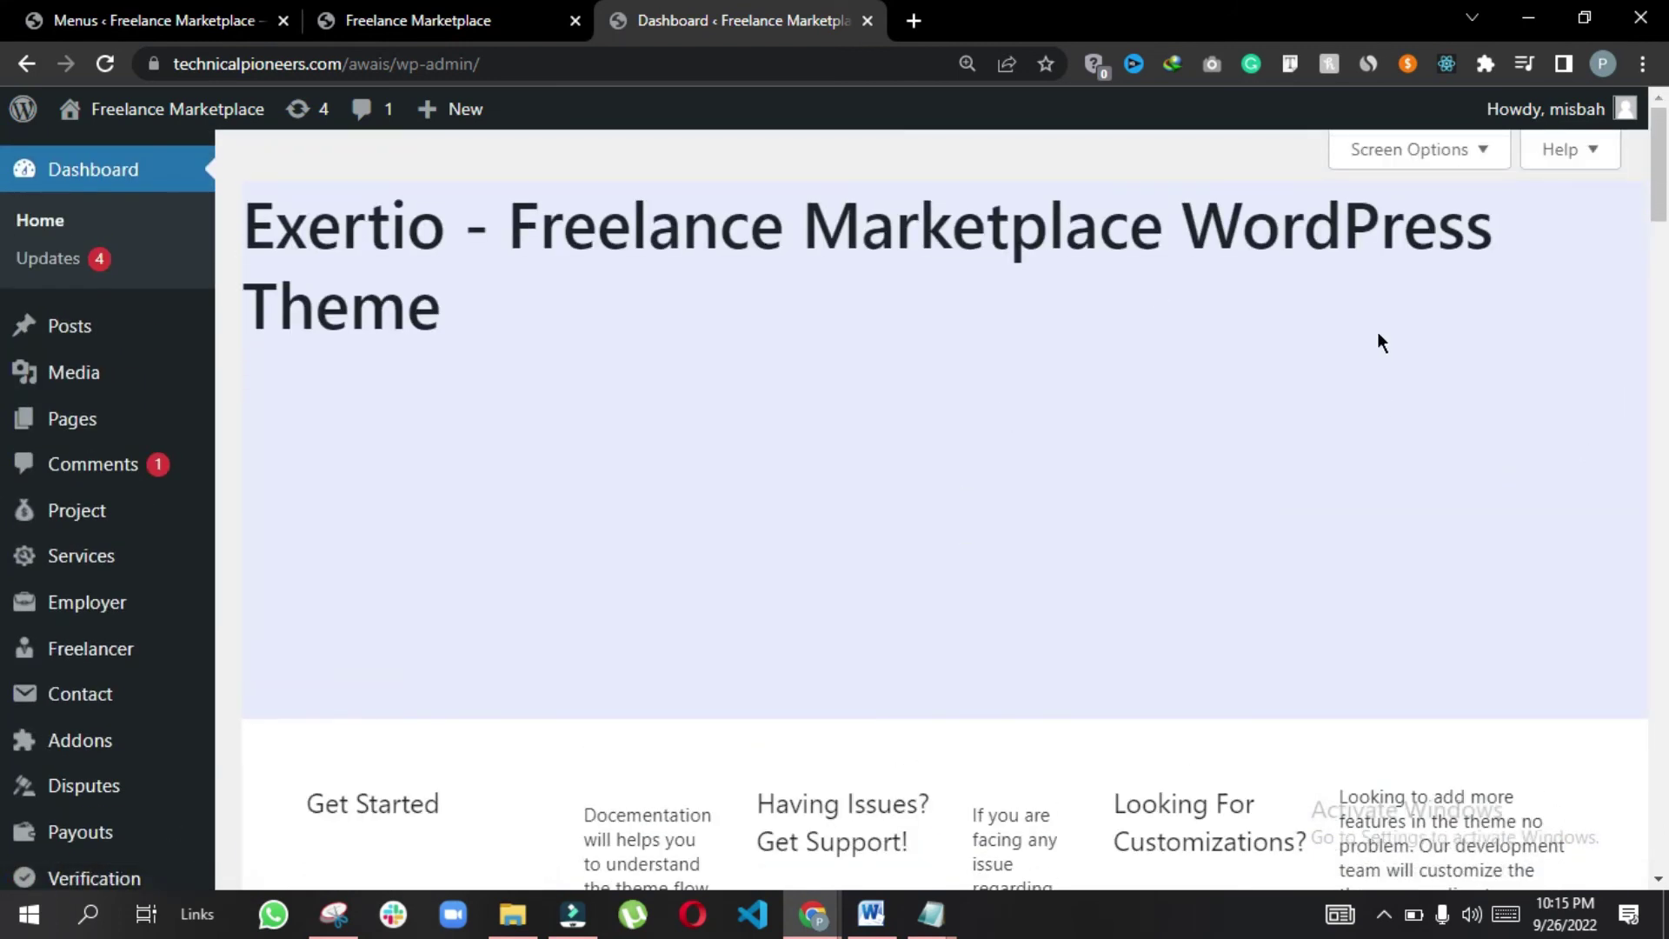